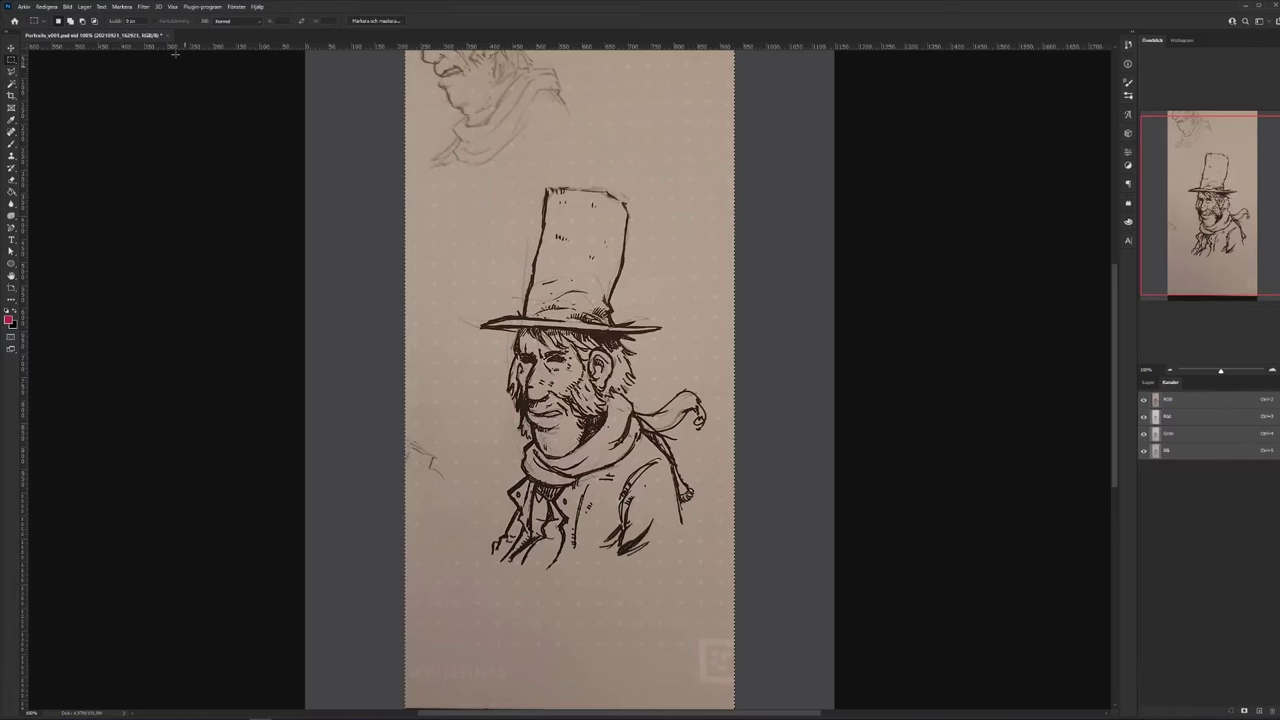
- Bleach the paper behind the top-hat portrait to white with a Levels adjustment that lowers the white input point
{"action": "left_click", "coordinate": [67, 6]}
{"action": "mouse_move", "coordinate": [85, 30]}
{"action": "left_click", "coordinate": [175, 39]}
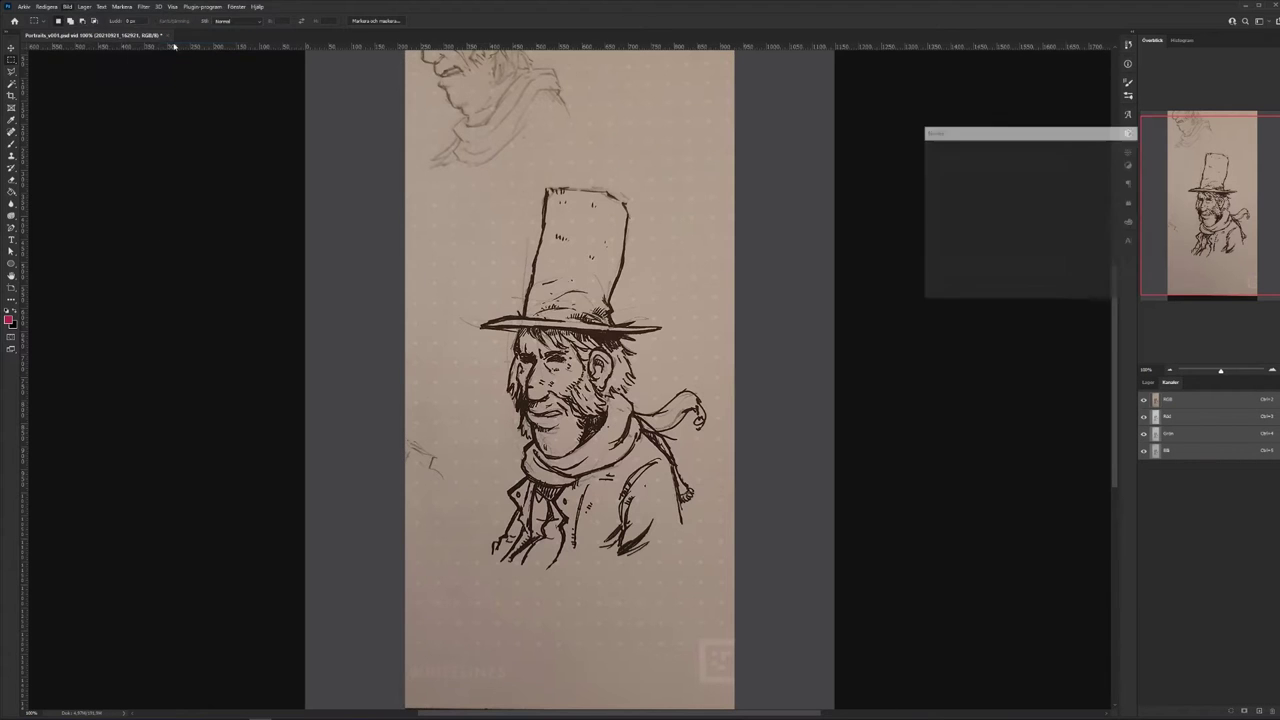
{"action": "left_click_drag", "start_coordinate": [1050, 234], "coordinate": [952, 239]}
{"action": "left_click", "coordinate": [1118, 151]}
- Load the bright areas of the RGB channel as a selection and delete the white paper from the sketch layer
{"action": "left_click", "coordinate": [1156, 404], "text": "ctrl"}
{"action": "left_click", "coordinate": [1148, 383]}
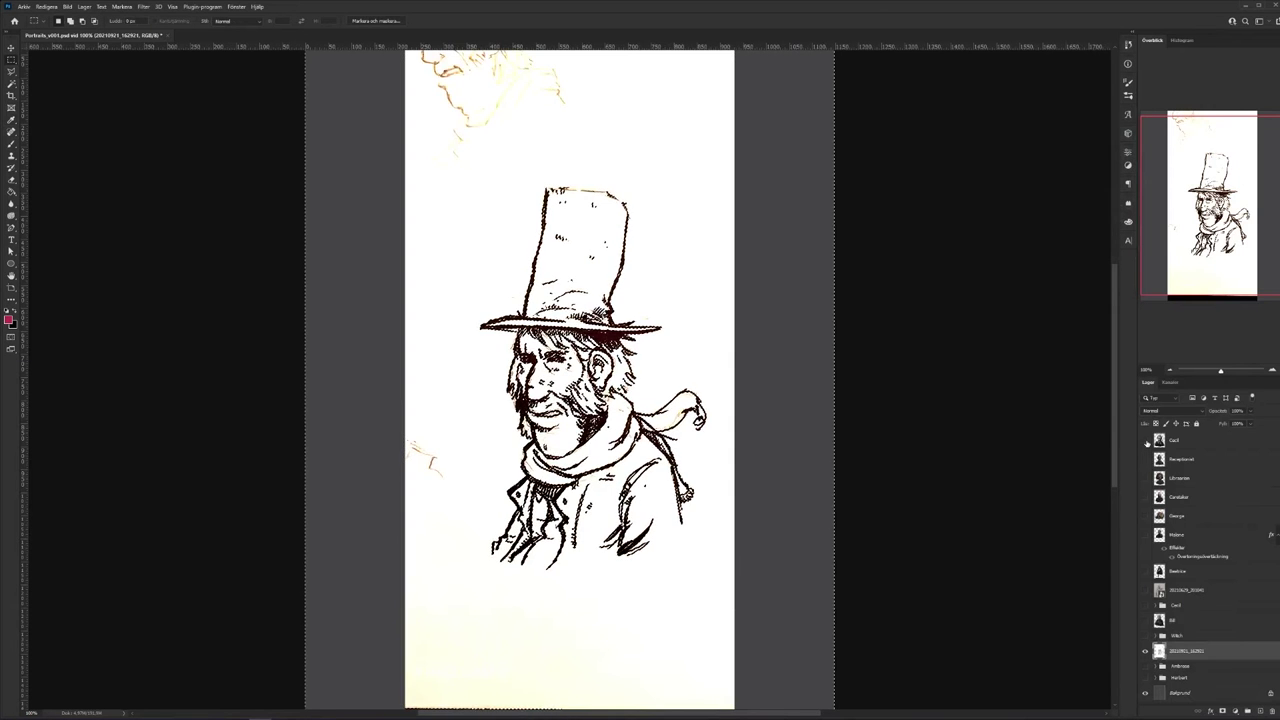
{"action": "key", "text": "Delete"}
{"action": "left_click", "coordinate": [104, 71]}
- Darken the remaining sketch lines with a Levels adjustment that shifts the midtones strongly towards black
{"action": "left_click", "coordinate": [67, 6]}
{"action": "mouse_move", "coordinate": [90, 28]}
{"action": "left_click", "coordinate": [195, 38]}
{"action": "left_click_drag", "start_coordinate": [993, 234], "coordinate": [1031, 234]}
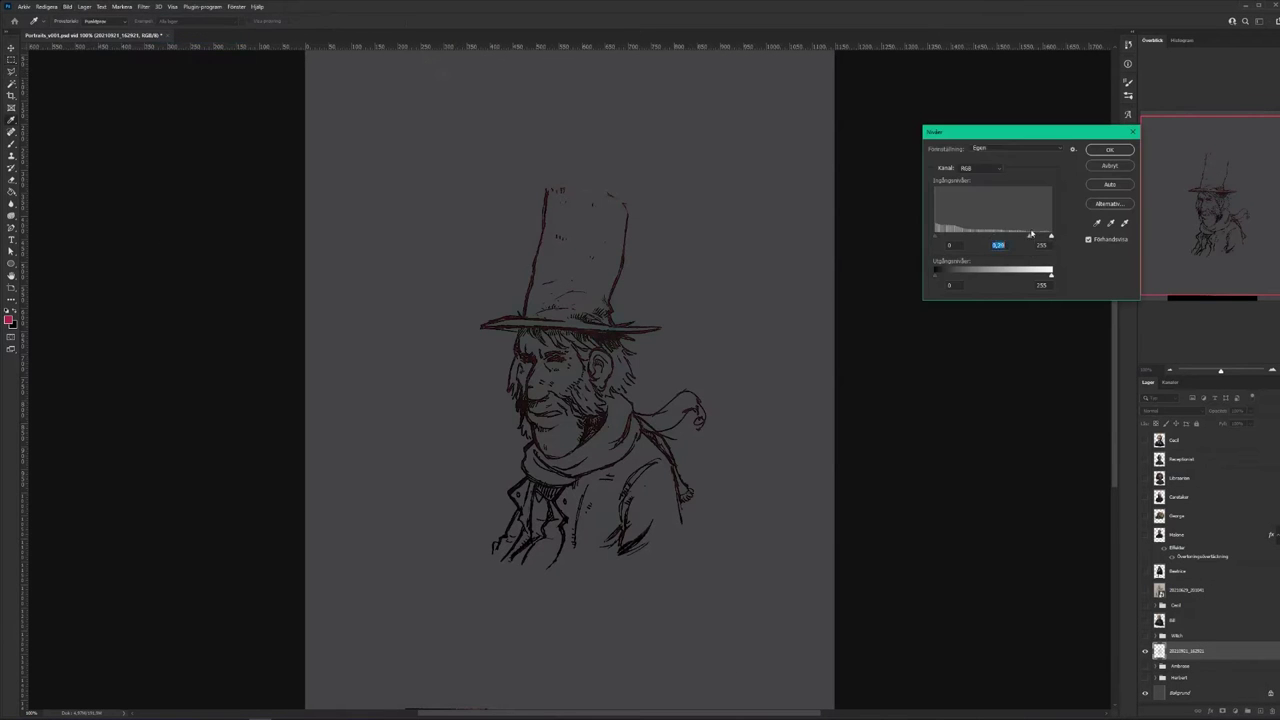
{"action": "key", "text": "Return"}
- Remove the reddish tint from the sketch lines by lowering the saturation in Hue/Saturation
{"action": "left_click", "coordinate": [67, 6]}
{"action": "mouse_move", "coordinate": [90, 28]}
{"action": "left_click", "coordinate": [195, 79]}
{"action": "left_click_drag", "start_coordinate": [996, 330], "coordinate": [951, 330]}
{"action": "left_click", "coordinate": [1115, 260]}
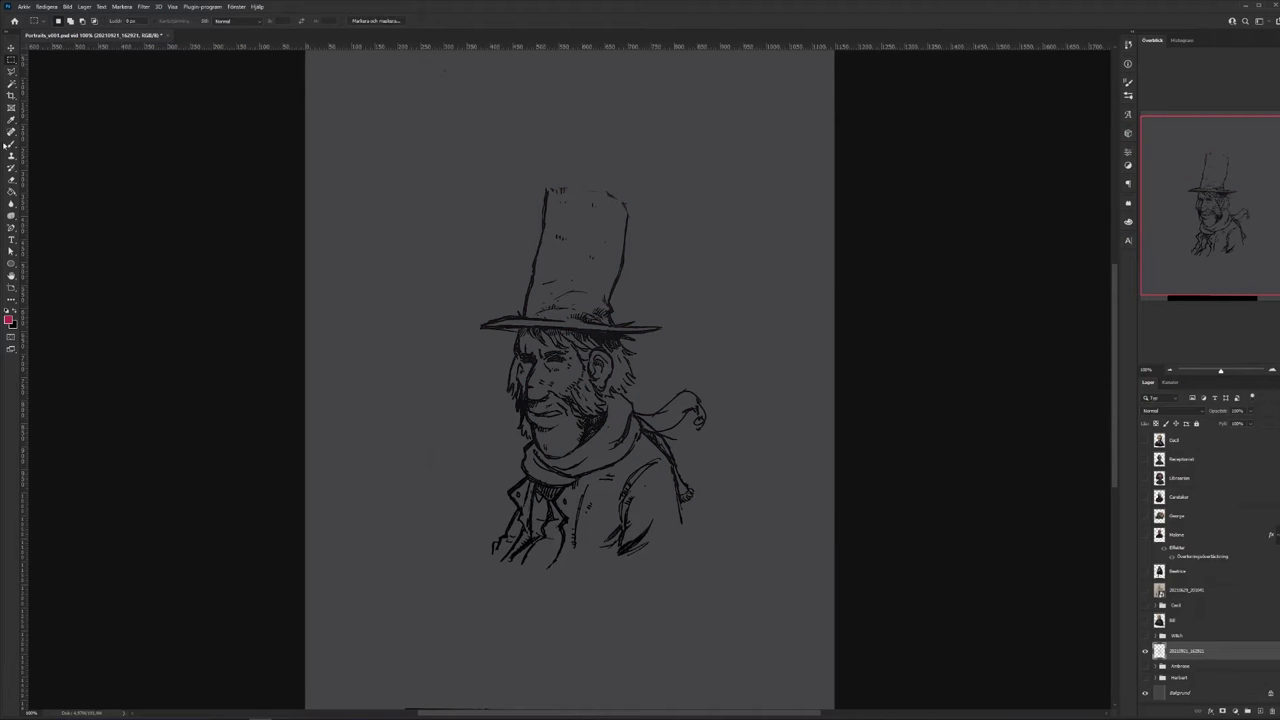
- Cut the top-hat figure out to its own layer and scale it up so it fills more of the canvas
{"action": "mouse_move", "coordinate": [477, 172]}
{"action": "left_mouse_down"}
{"action": "mouse_move", "coordinate": [686, 394]}
{"action": "mouse_move", "coordinate": [711, 577]}
{"action": "left_mouse_up"}
{"action": "key", "text": "ctrl+shift+j"}
{"action": "right_click", "coordinate": [606, 254]}
{"action": "left_click", "coordinate": [645, 338]}
{"action": "left_click_drag", "start_coordinate": [711, 171], "coordinate": [780, 108]}
{"action": "key", "text": "Return"}
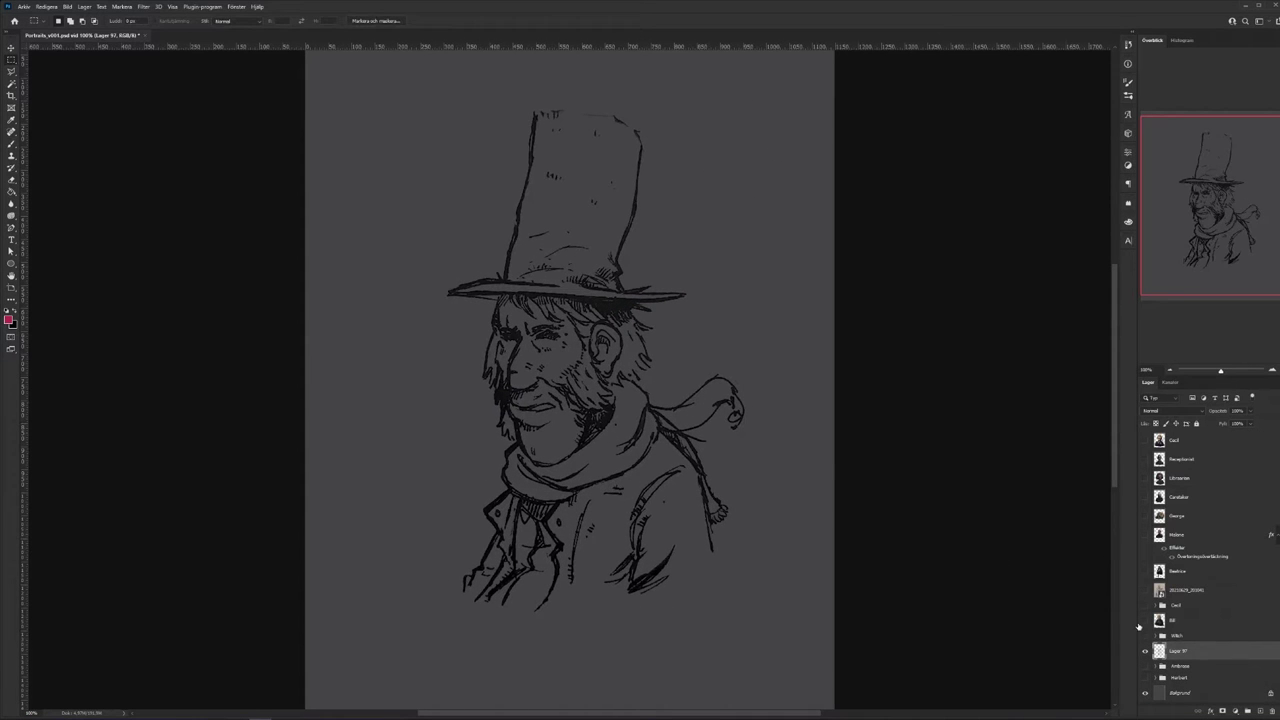
- Add a gradient overlay and a partly transparent color overlay to the line art layer's style
{"action": "double_click", "coordinate": [1194, 622]}
{"action": "left_click", "coordinate": [822, 389]}
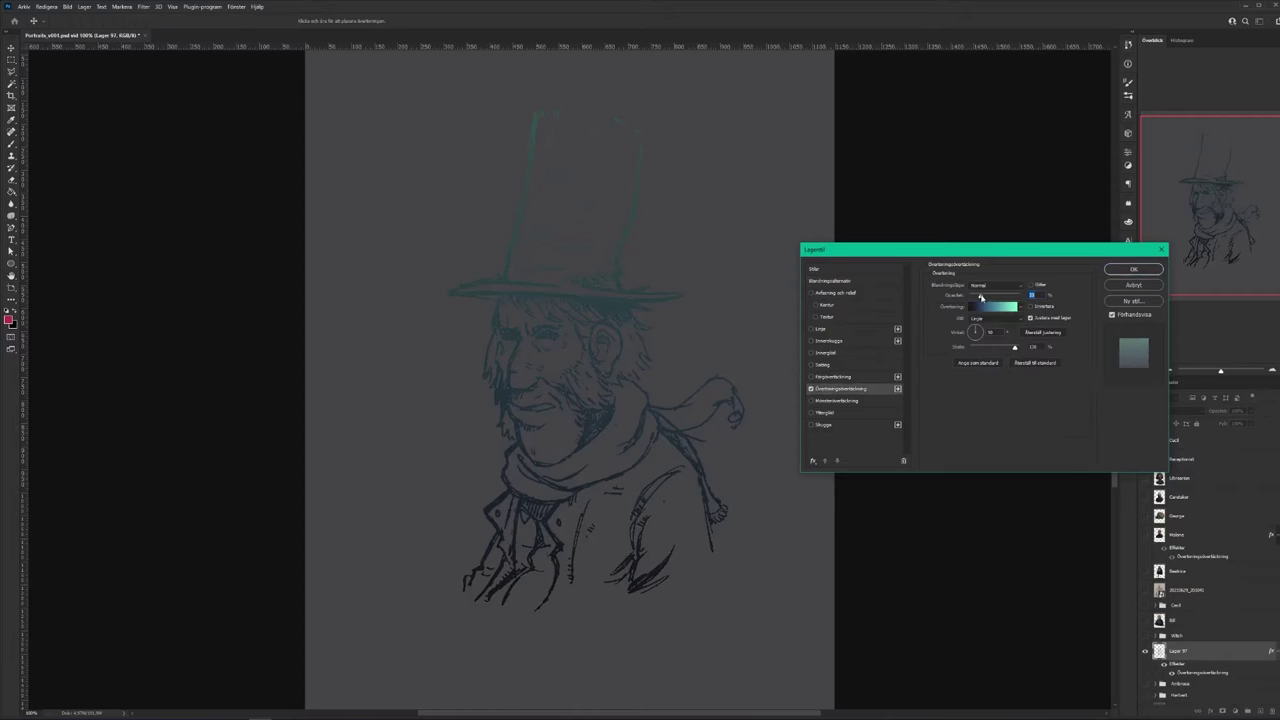
{"action": "left_click", "coordinate": [833, 376]}
{"action": "left_click_drag", "start_coordinate": [992, 298], "coordinate": [991, 300]}
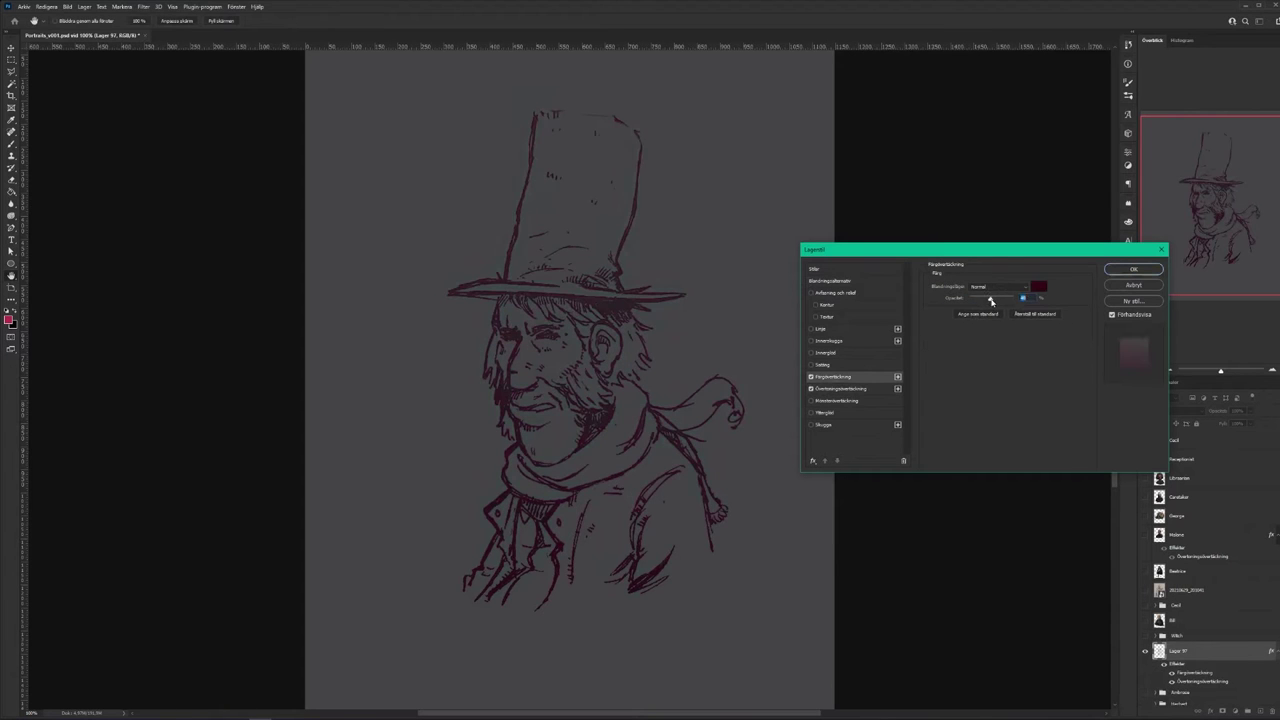
- Change the line art's color overlay to dark brown 2f1700 and rasterize the layer style
{"action": "left_click", "coordinate": [1039, 286]}
{"action": "left_click", "coordinate": [968, 386]}
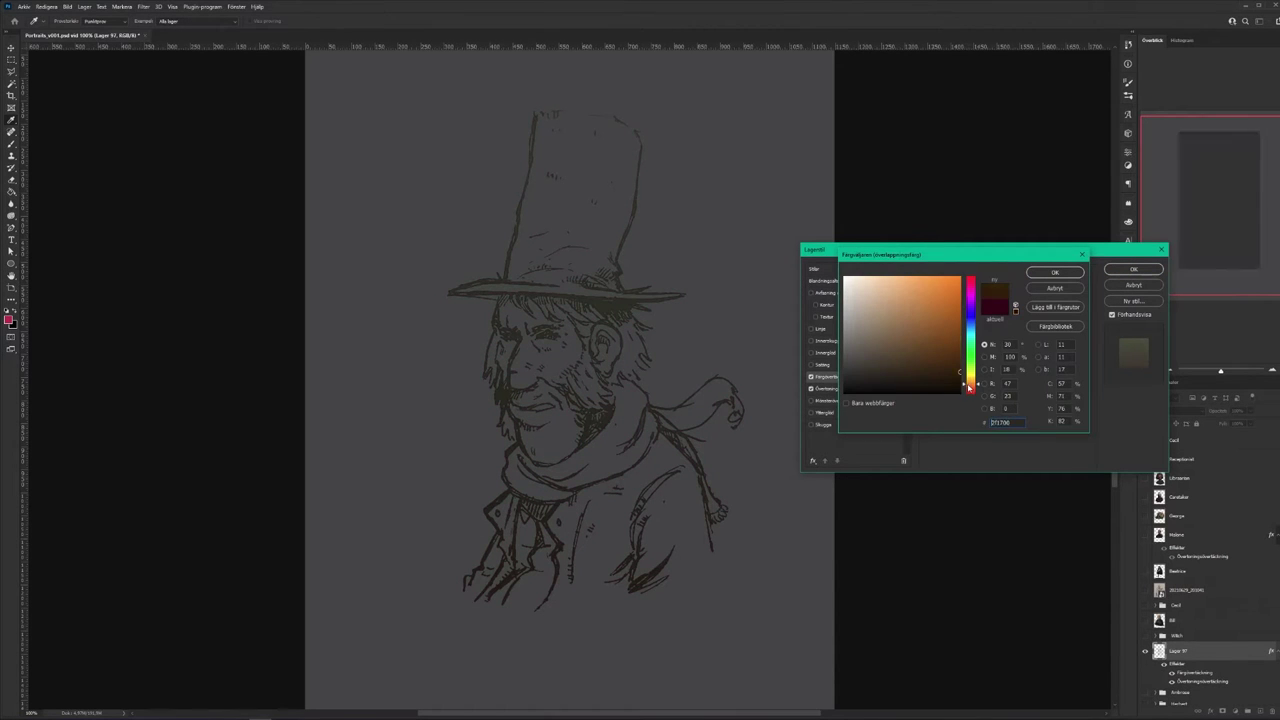
{"action": "left_click", "coordinate": [1054, 272]}
{"action": "left_click", "coordinate": [1133, 270]}
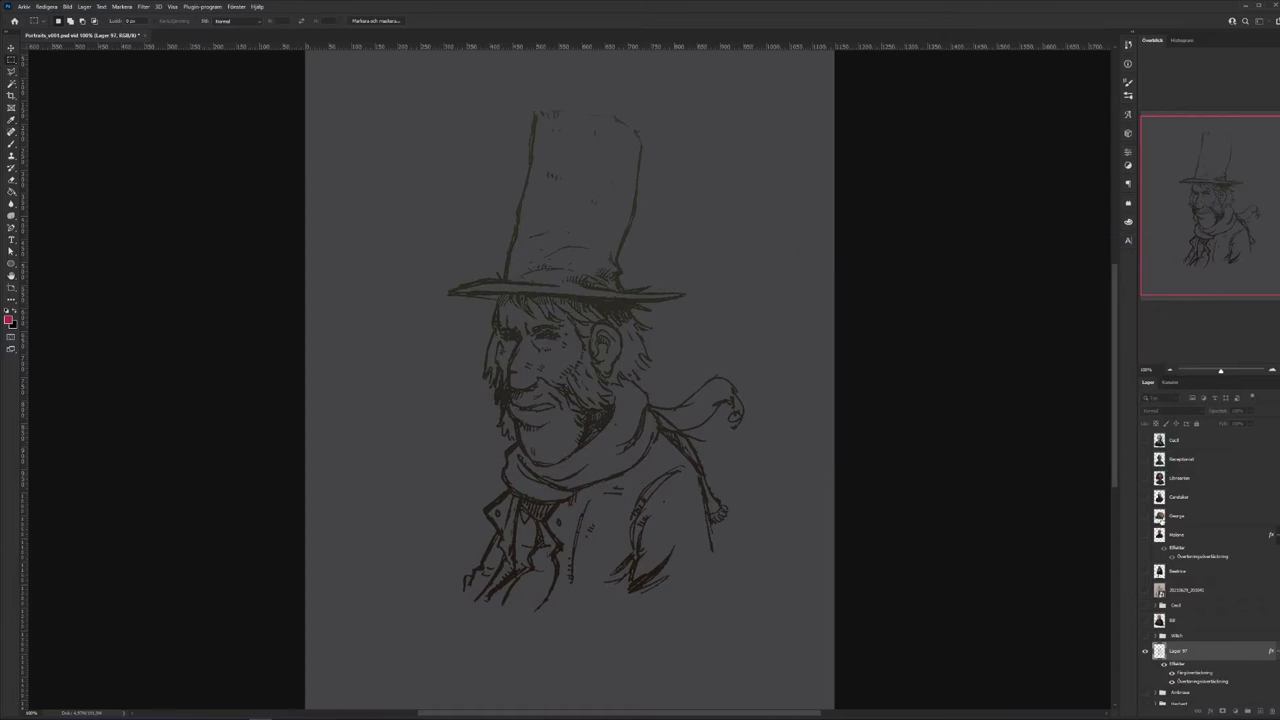
{"action": "right_click", "coordinate": [1225, 655]}
{"action": "left_click", "coordinate": [1262, 411]}
- Create a new layer below the line art and choose a sampled brush from the favorites for painting
{"action": "left_click", "coordinate": [1260, 711]}
{"action": "left_click_drag", "start_coordinate": [1237, 653], "coordinate": [1232, 676]}
{"action": "left_click", "coordinate": [12, 155]}
{"action": "left_click", "coordinate": [12, 145]}
{"action": "right_click", "coordinate": [588, 232]}
{"action": "left_click", "coordinate": [651, 421]}
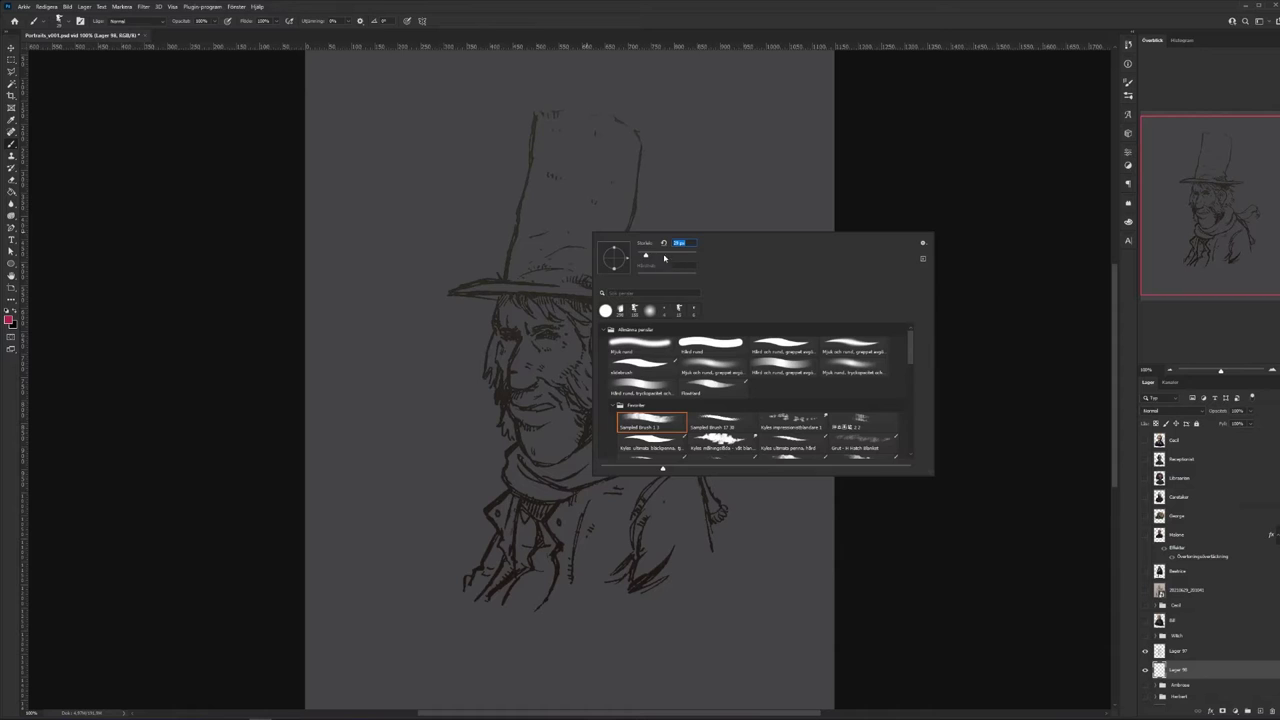
- Set the foreground color to a dark, desaturated gray-brown
{"action": "left_click", "coordinate": [9, 320]}
{"action": "left_click", "coordinate": [971, 383]}
{"action": "left_click_drag", "start_coordinate": [865, 385], "coordinate": [862, 361]}
{"action": "left_click", "coordinate": [969, 387]}
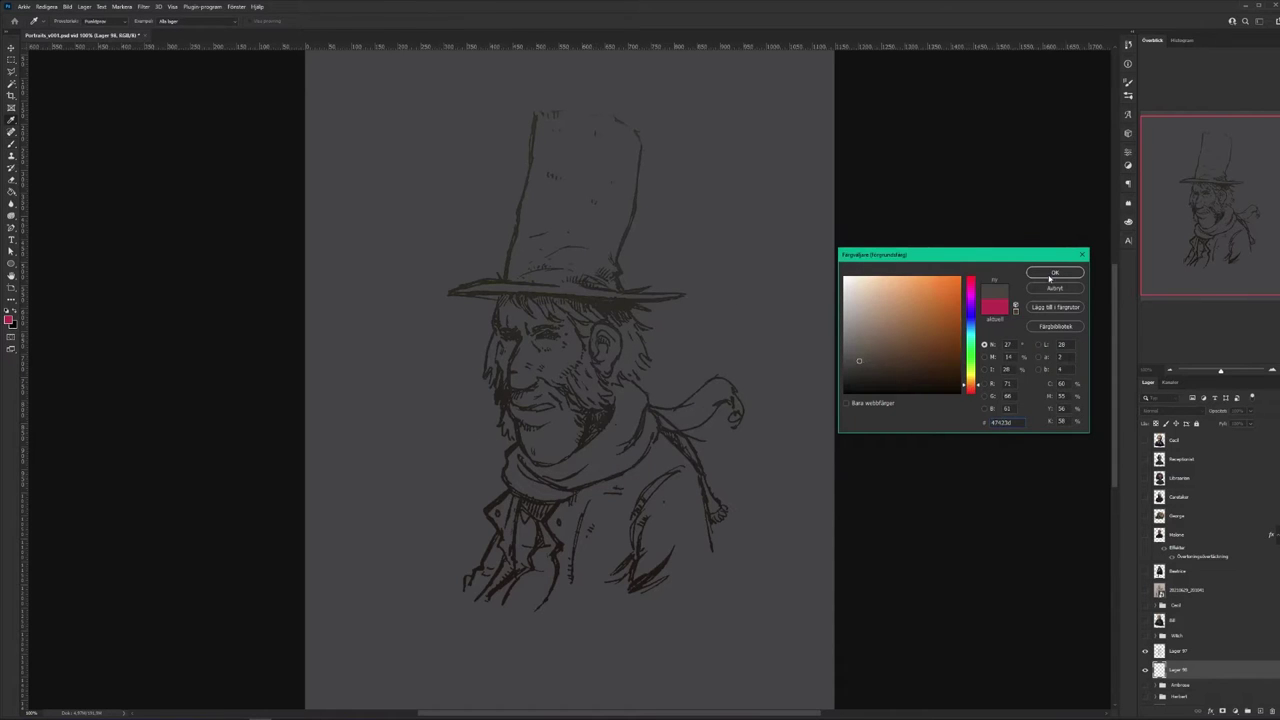
{"action": "left_click", "coordinate": [1054, 273]}
- Paint a flat gray-brown base under the hat, head, scarf and coat, adjusting the brush size to the area
{"action": "mouse_move", "coordinate": [552, 126]}
{"action": "left_mouse_down"}
{"action": "mouse_move", "coordinate": [612, 131]}
{"action": "mouse_move", "coordinate": [627, 147]}
{"action": "mouse_move", "coordinate": [604, 301]}
{"action": "mouse_move", "coordinate": [579, 284]}
{"action": "mouse_move", "coordinate": [597, 211]}
{"action": "mouse_move", "coordinate": [589, 183]}
{"action": "mouse_move", "coordinate": [552, 195]}
{"action": "left_mouse_up"}
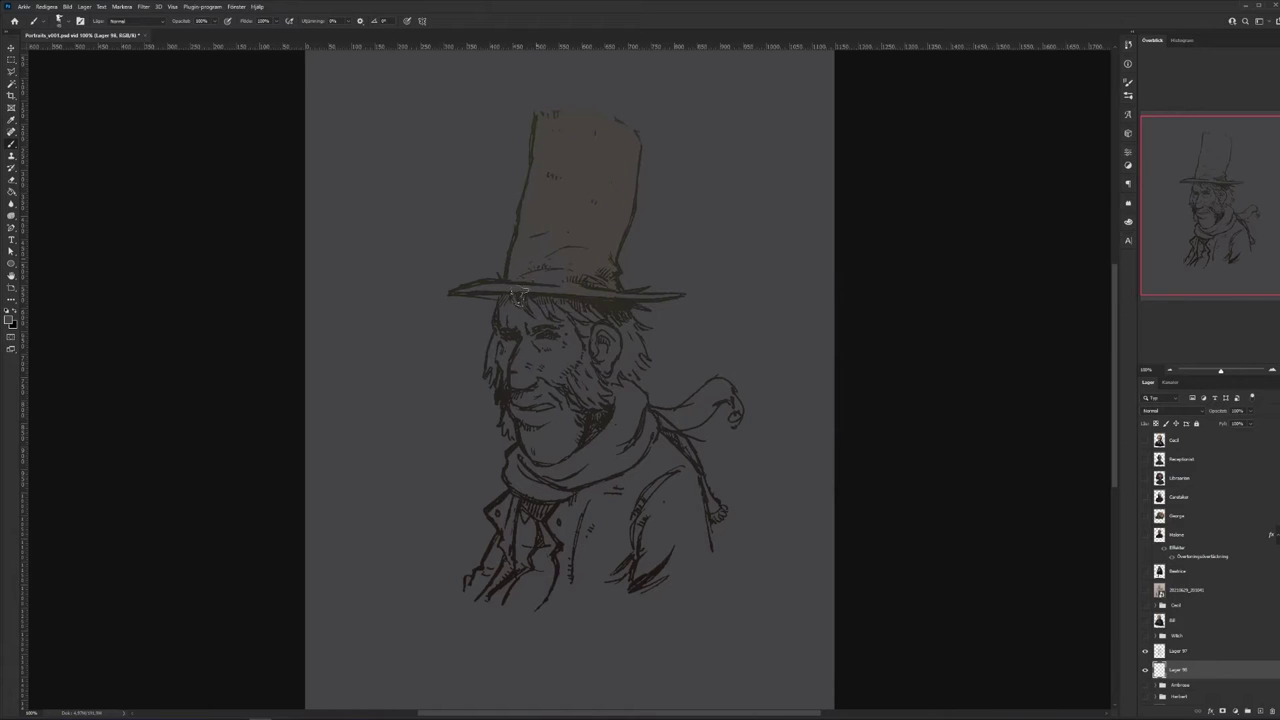
{"action": "right_click", "coordinate": [566, 267]}
{"action": "left_click_drag", "start_coordinate": [629, 285], "coordinate": [624, 285]}
{"action": "left_click", "coordinate": [470, 287]}
{"action": "right_click", "coordinate": [736, 394]}
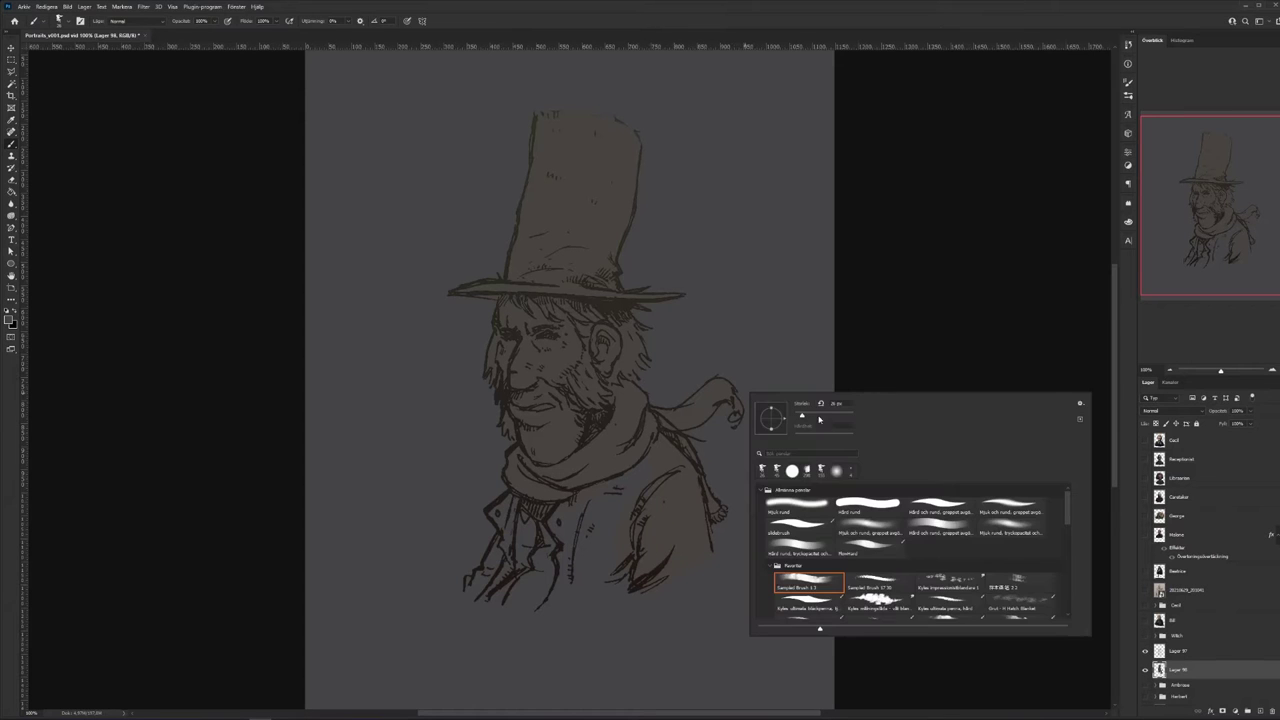
{"action": "left_click_drag", "start_coordinate": [802, 416], "coordinate": [808, 416]}
{"action": "mouse_move", "coordinate": [612, 505]}
{"action": "left_mouse_down"}
{"action": "mouse_move", "coordinate": [600, 583]}
{"action": "mouse_move", "coordinate": [544, 603]}
{"action": "mouse_move", "coordinate": [509, 588]}
{"action": "mouse_move", "coordinate": [509, 553]}
{"action": "mouse_move", "coordinate": [497, 583]}
{"action": "left_mouse_up"}
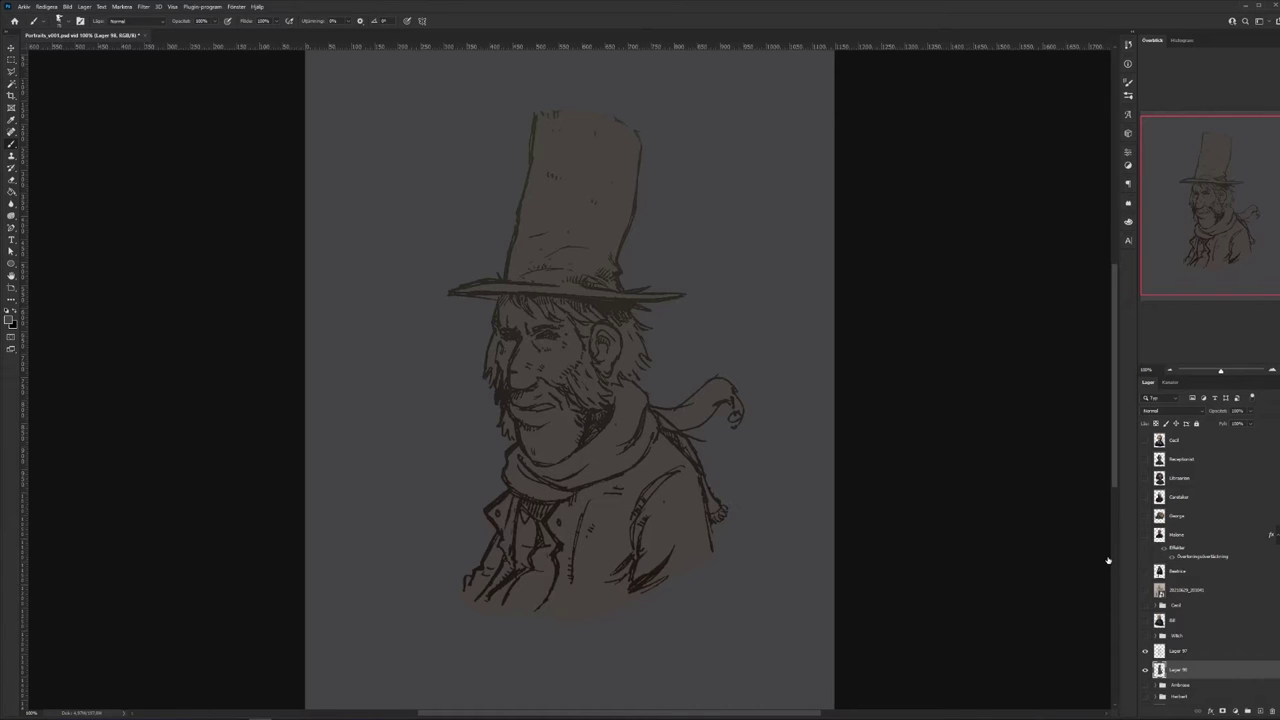
- Add a gradient overlay to the base color layer with the Multiply blend mode and a reduced opacity
{"action": "double_click", "coordinate": [1220, 669]}
{"action": "left_click", "coordinate": [840, 388]}
{"action": "left_click", "coordinate": [995, 285]}
{"action": "left_click", "coordinate": [989, 321]}
{"action": "left_click_drag", "start_coordinate": [982, 297], "coordinate": [989, 297]}
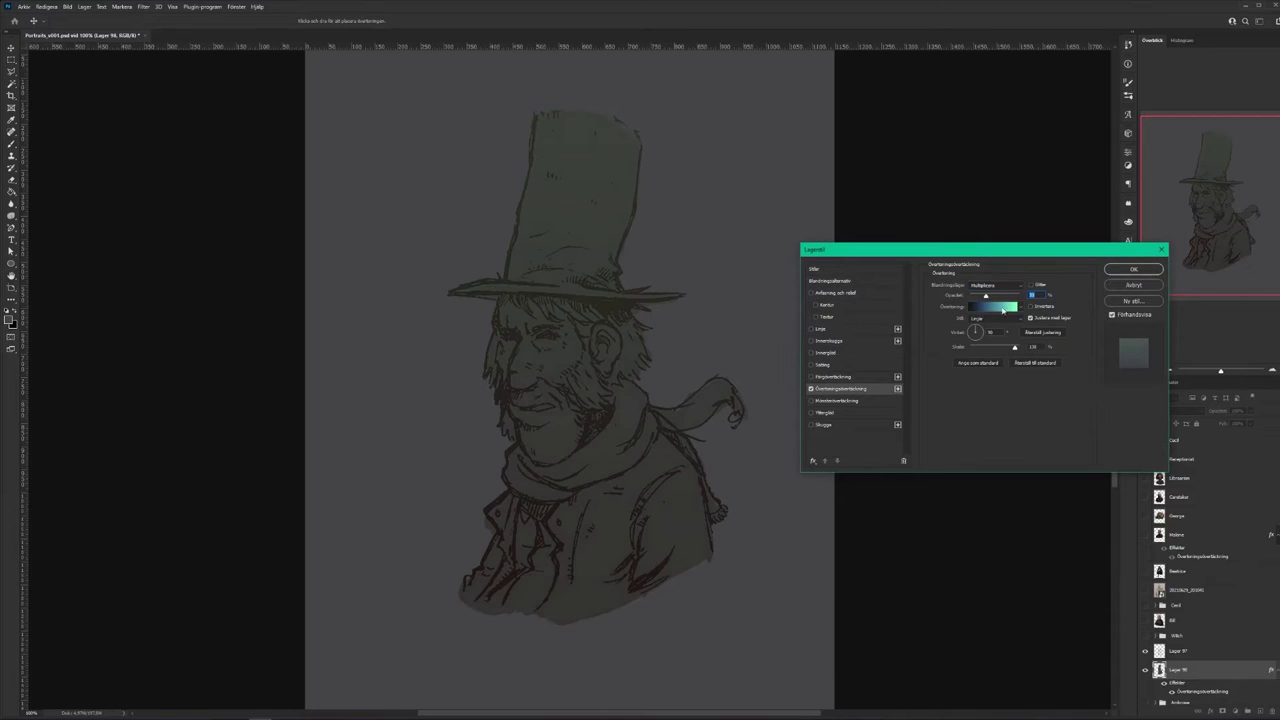
- Recolor the light end stop of the base layer's gradient overlay from green to blue
{"action": "left_click", "coordinate": [988, 307]}
{"action": "left_click", "coordinate": [972, 387]}
{"action": "left_click", "coordinate": [823, 425]}
{"action": "left_click_drag", "start_coordinate": [975, 333], "coordinate": [972, 322]}
{"action": "key", "text": "Return"}
- Adjust the gradient's middle and dark stops, shifting the dark stop inward, and slightly reduce the overlay's scale
{"action": "left_click", "coordinate": [867, 386]}
{"action": "left_click", "coordinate": [823, 425]}
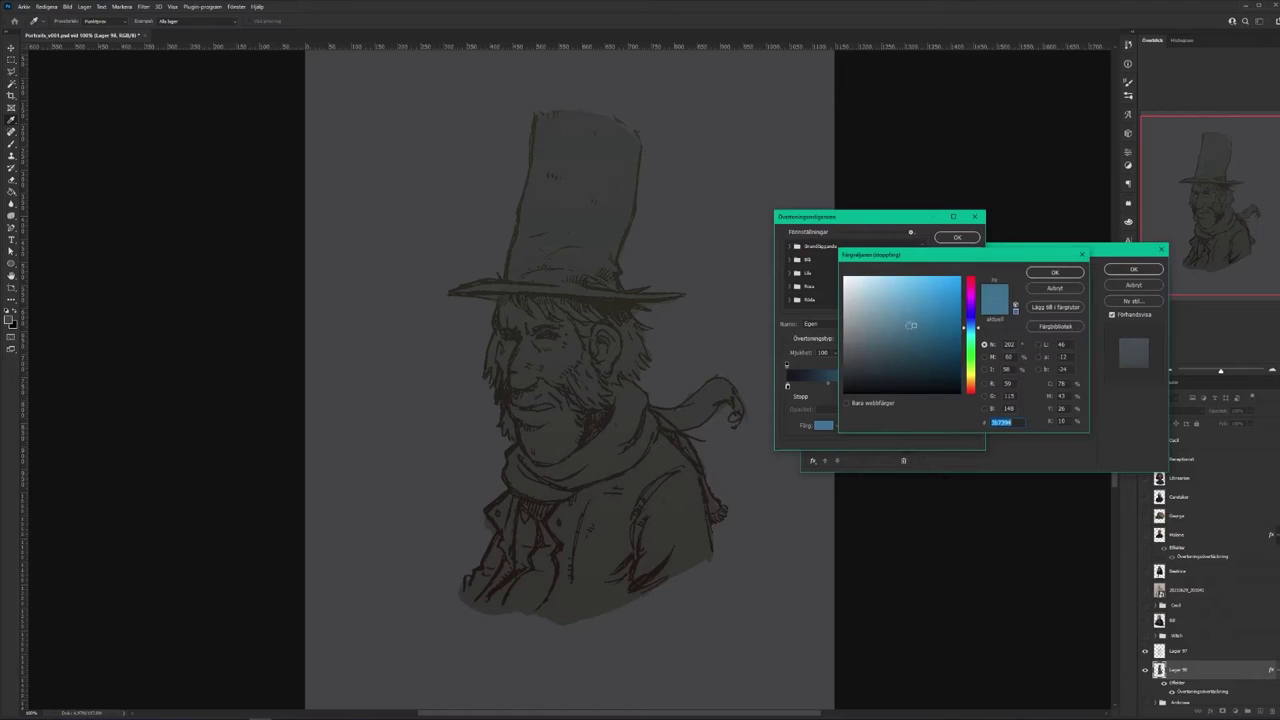
{"action": "key", "text": "Return"}
{"action": "left_click_drag", "start_coordinate": [788, 387], "coordinate": [821, 387]}
{"action": "key", "text": "Return"}
{"action": "left_click_drag", "start_coordinate": [1015, 348], "coordinate": [1012, 349]}
- Add a brown color overlay to the base layer at low opacity with the Overlay blend mode
{"action": "left_click", "coordinate": [820, 378]}
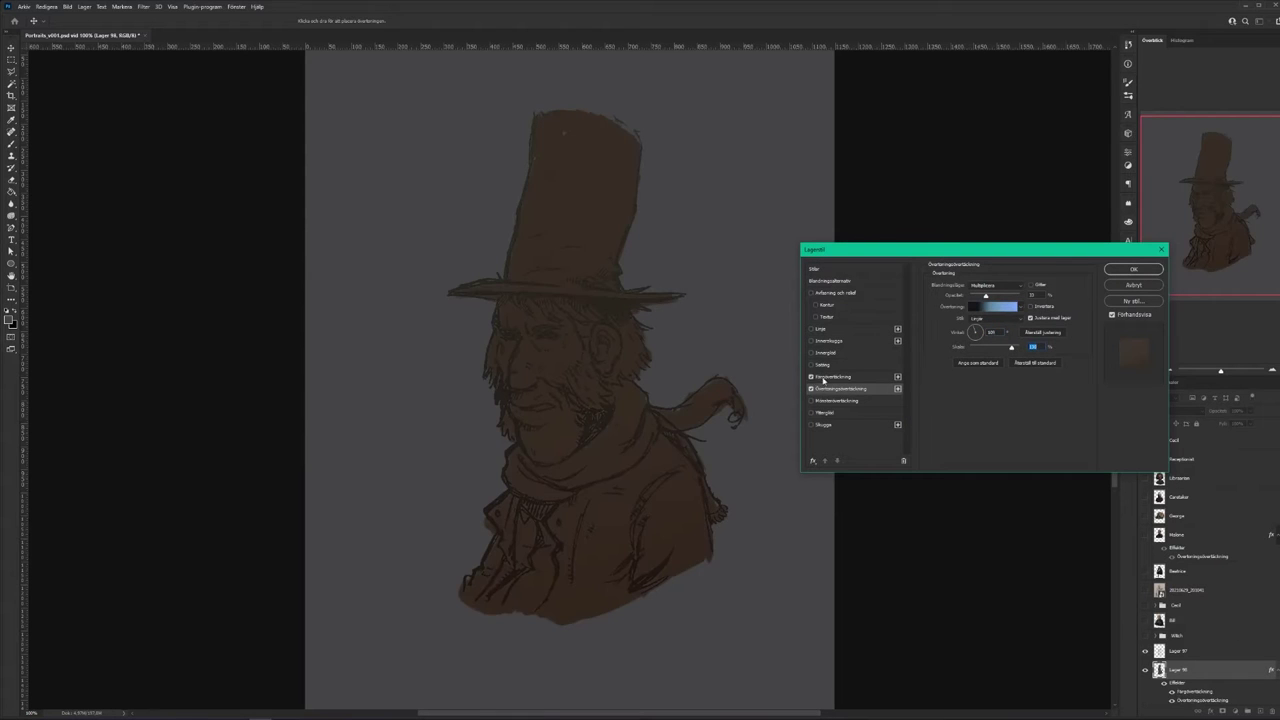
{"action": "left_click", "coordinate": [981, 299]}
{"action": "left_click", "coordinate": [983, 289]}
{"action": "scroll", "coordinate": [983, 290], "scroll_direction": "down", "scroll_amount": 8}
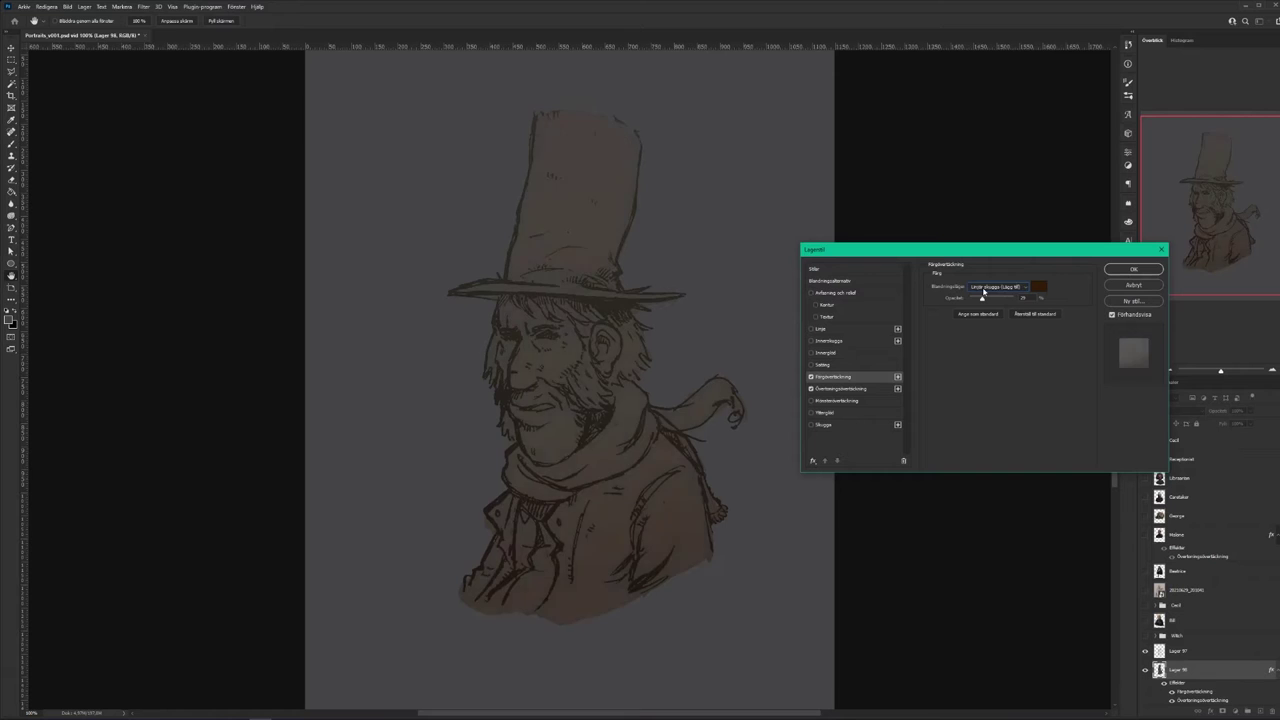
{"action": "scroll", "coordinate": [983, 290], "scroll_direction": "down", "scroll_amount": 2}
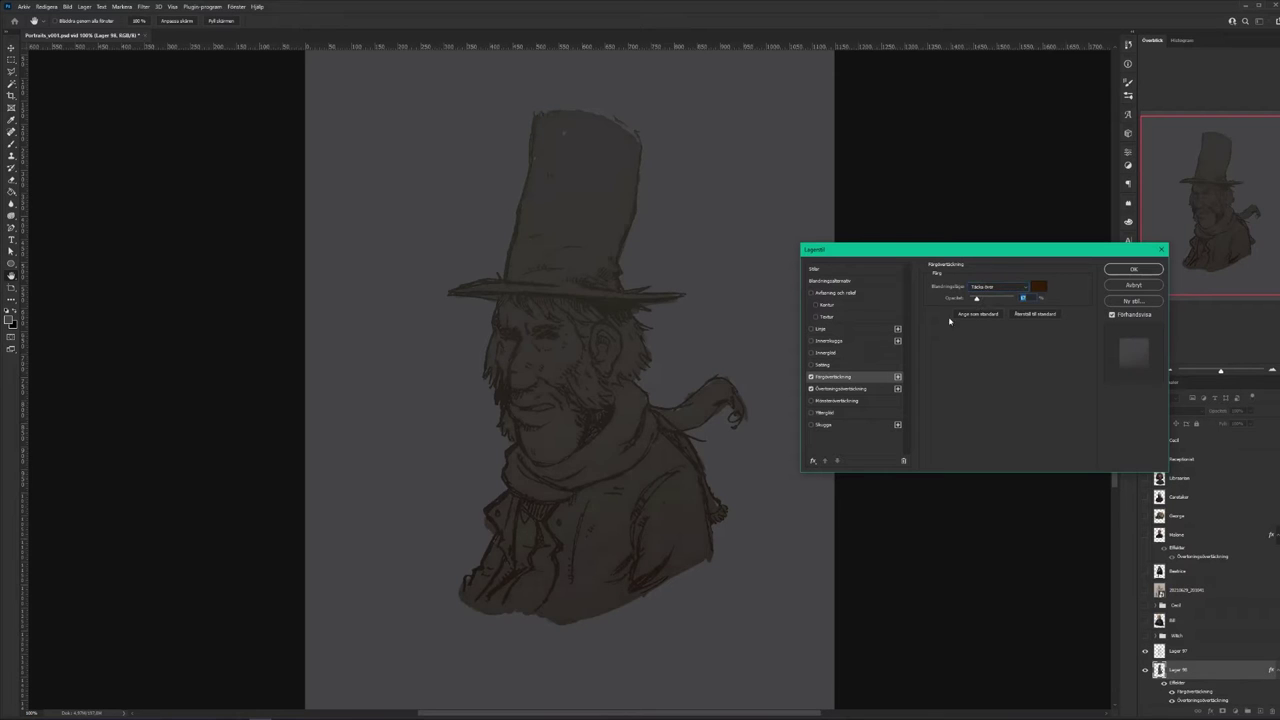
- Add a satin effect to the base layer and adjust its distance and size settings
{"action": "left_click", "coordinate": [814, 365]}
{"action": "mouse_move", "coordinate": [969, 338]}
{"action": "left_mouse_down"}
{"action": "mouse_move", "coordinate": [1015, 329]}
{"action": "mouse_move", "coordinate": [952, 332]}
{"action": "mouse_move", "coordinate": [971, 339]}
{"action": "left_mouse_up"}
{"action": "mouse_move", "coordinate": [971, 328]}
{"action": "left_mouse_down"}
{"action": "mouse_move", "coordinate": [1028, 327]}
{"action": "mouse_move", "coordinate": [974, 339]}
{"action": "mouse_move", "coordinate": [973, 301]}
{"action": "mouse_move", "coordinate": [1006, 339]}
{"action": "left_mouse_up"}
{"action": "left_click", "coordinate": [977, 319]}
- Add a soft peach inner glow to the base layer, tune its opacity and size, and apply the layer style
{"action": "left_click", "coordinate": [812, 352]}
{"action": "left_click", "coordinate": [880, 354]}
{"action": "left_click_drag", "start_coordinate": [971, 377], "coordinate": [997, 377]}
{"action": "left_click_drag", "start_coordinate": [996, 297], "coordinate": [981, 297]}
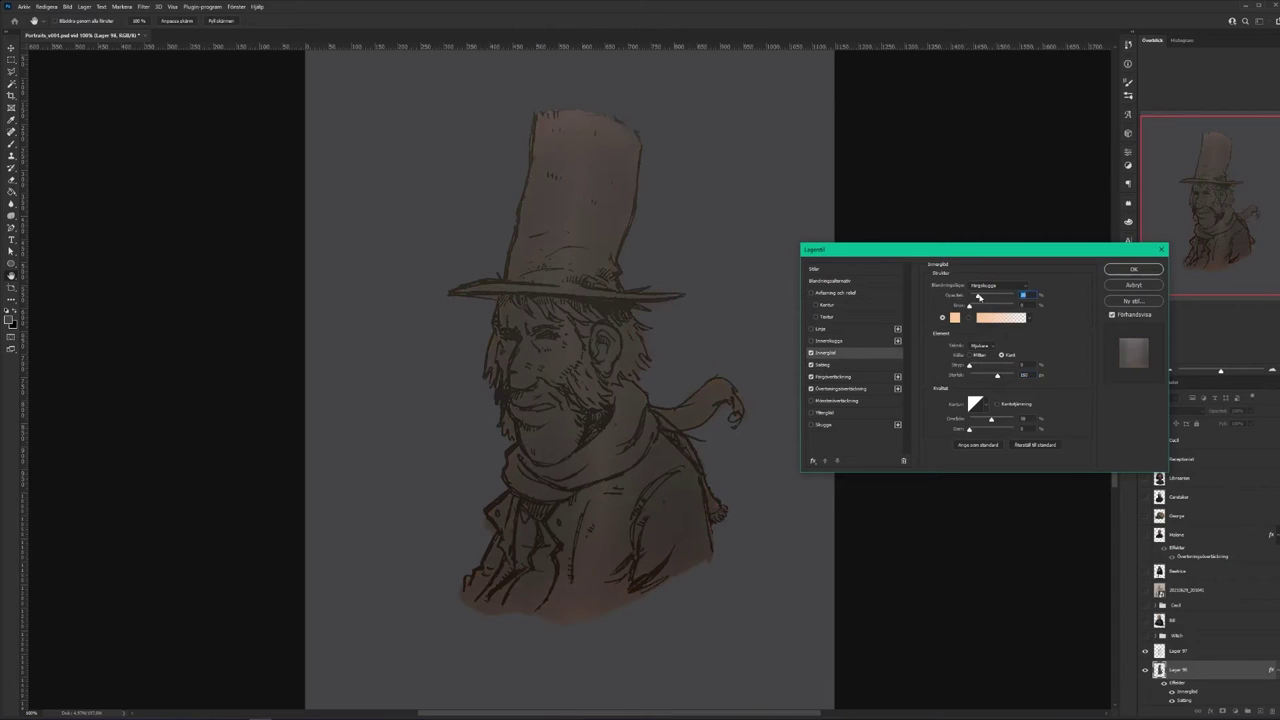
{"action": "left_click_drag", "start_coordinate": [997, 375], "coordinate": [986, 377]}
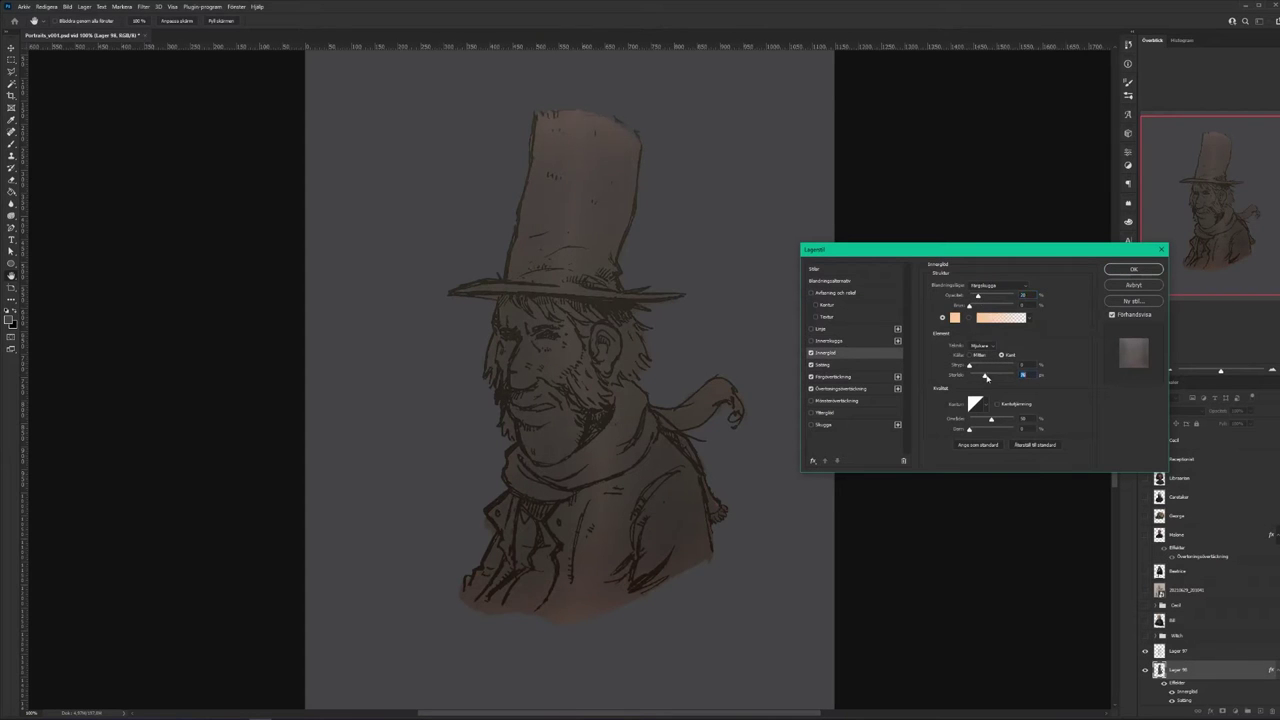
{"action": "left_click", "coordinate": [1133, 269]}
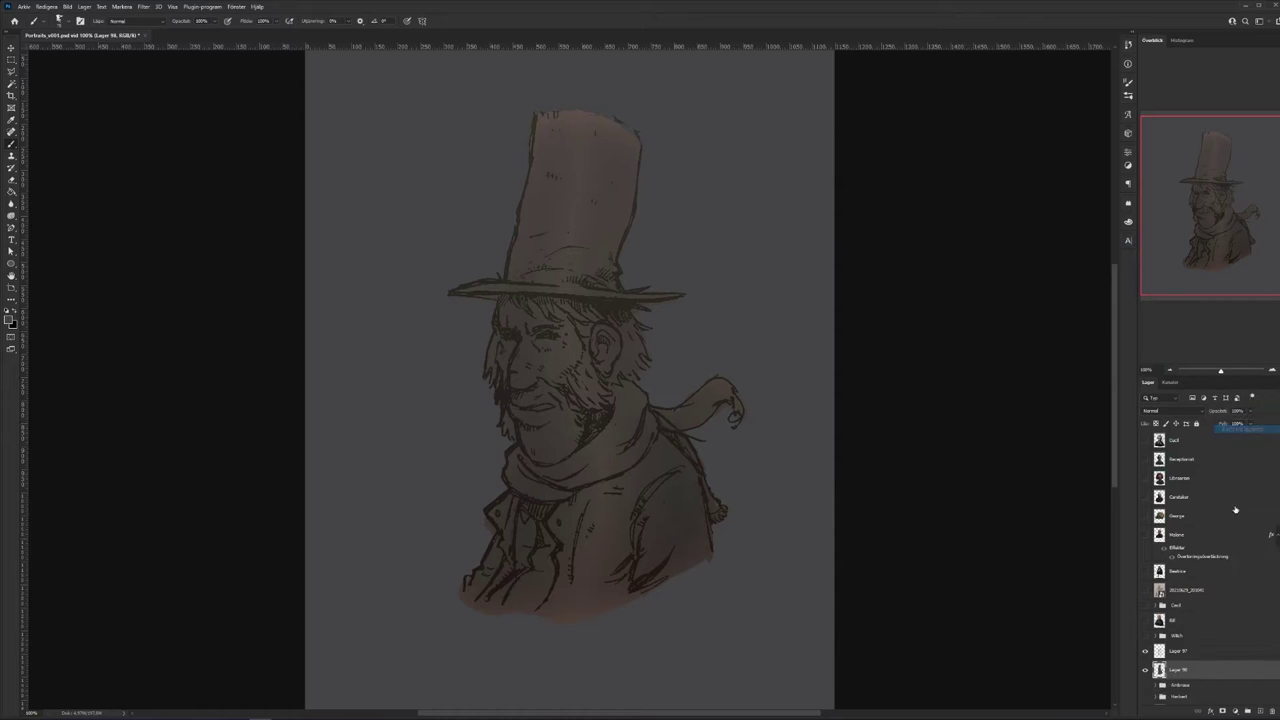
- Lower the line art layer's opacity to about 42%
{"action": "left_click", "coordinate": [1206, 648]}
{"action": "left_click", "coordinate": [1250, 411]}
{"action": "left_click_drag", "start_coordinate": [1249, 424], "coordinate": [1242, 424]}
{"action": "left_click", "coordinate": [1249, 411]}
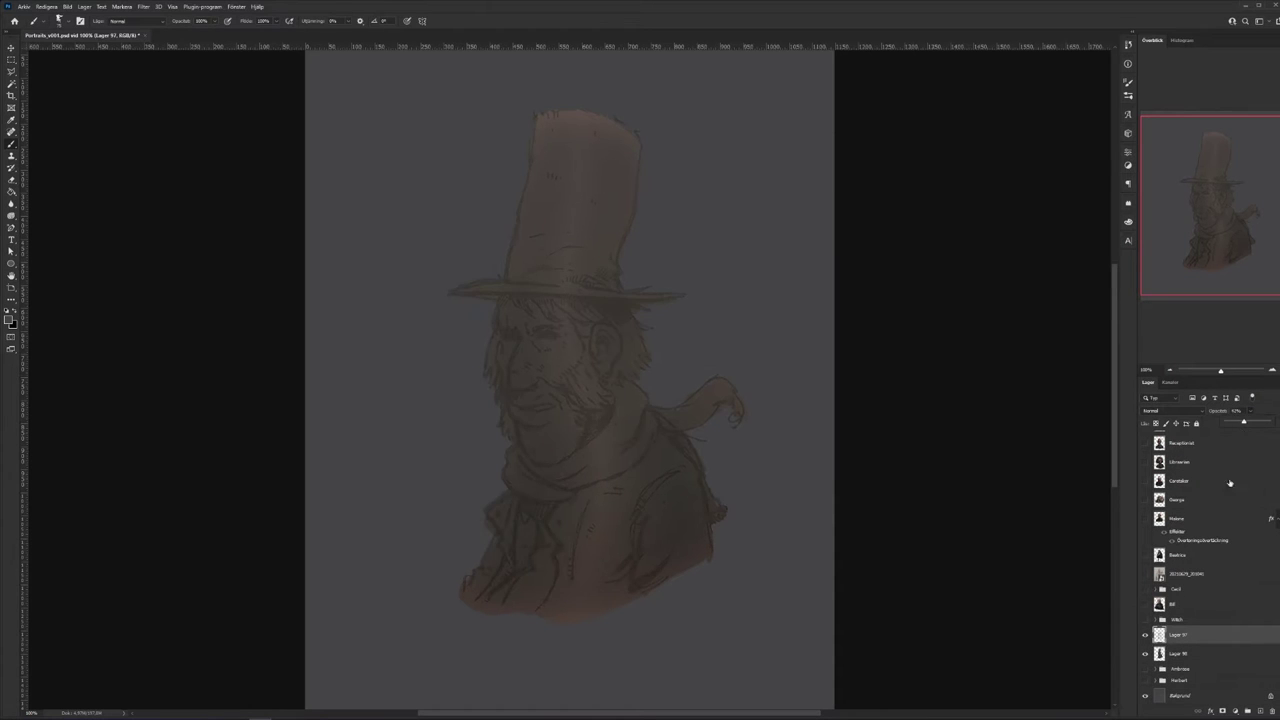
- Delete all the old portrait layers and groups stacked above the line art layer
{"action": "left_click", "coordinate": [1199, 621]}
{"action": "scroll", "coordinate": [1215, 530], "scroll_direction": "up", "scroll_amount": 2}
{"action": "left_click", "coordinate": [1243, 440], "text": "shift"}
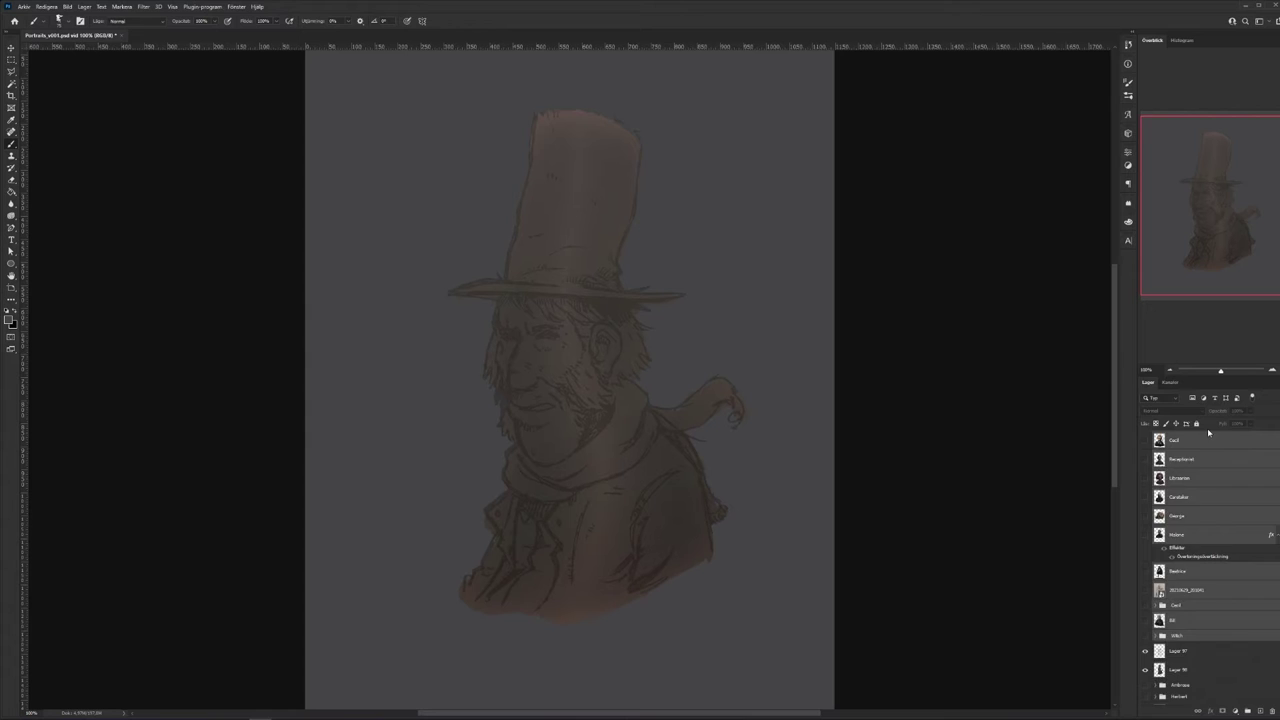
{"action": "key", "text": "Delete"}
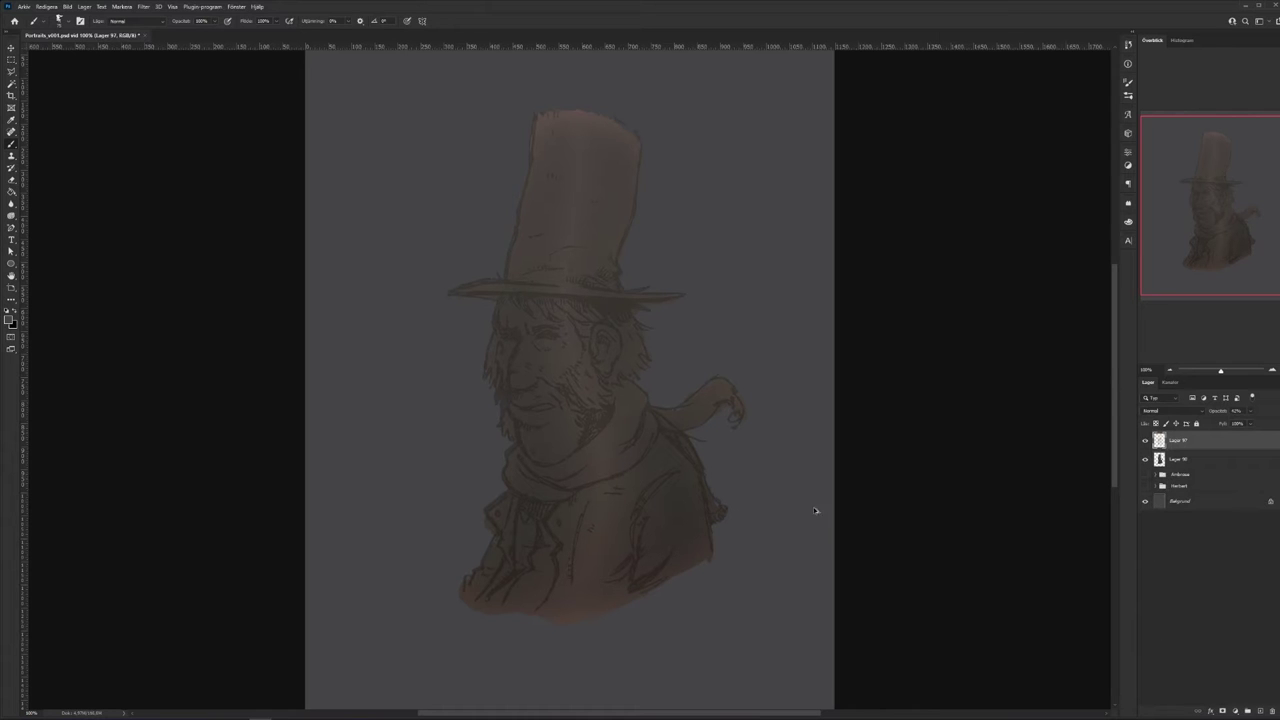
- Save the document under a new version number as a Portraits PSD file in the Portrait folder
{"action": "left_click", "coordinate": [1181, 487]}
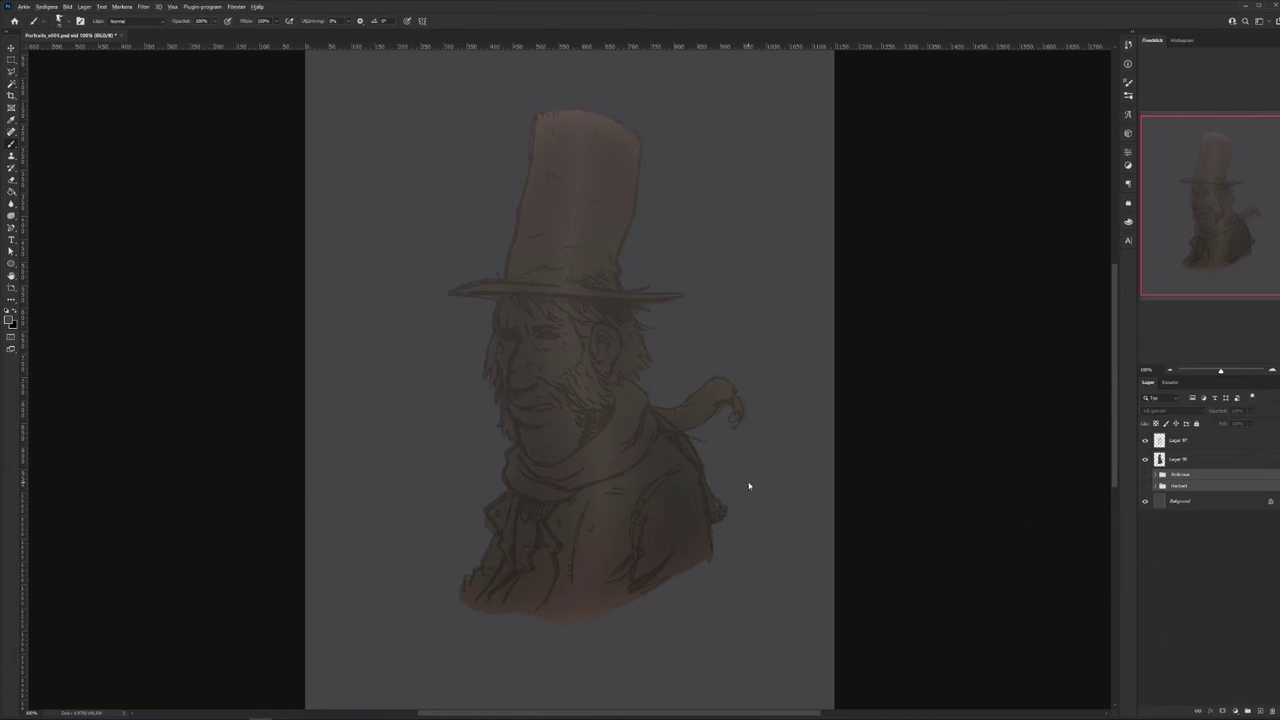
{"action": "left_click", "coordinate": [99, 285]}
{"action": "left_click_drag", "start_coordinate": [98, 285], "coordinate": [115, 285]}
{"action": "type", "text": "aits_v002.psd"}
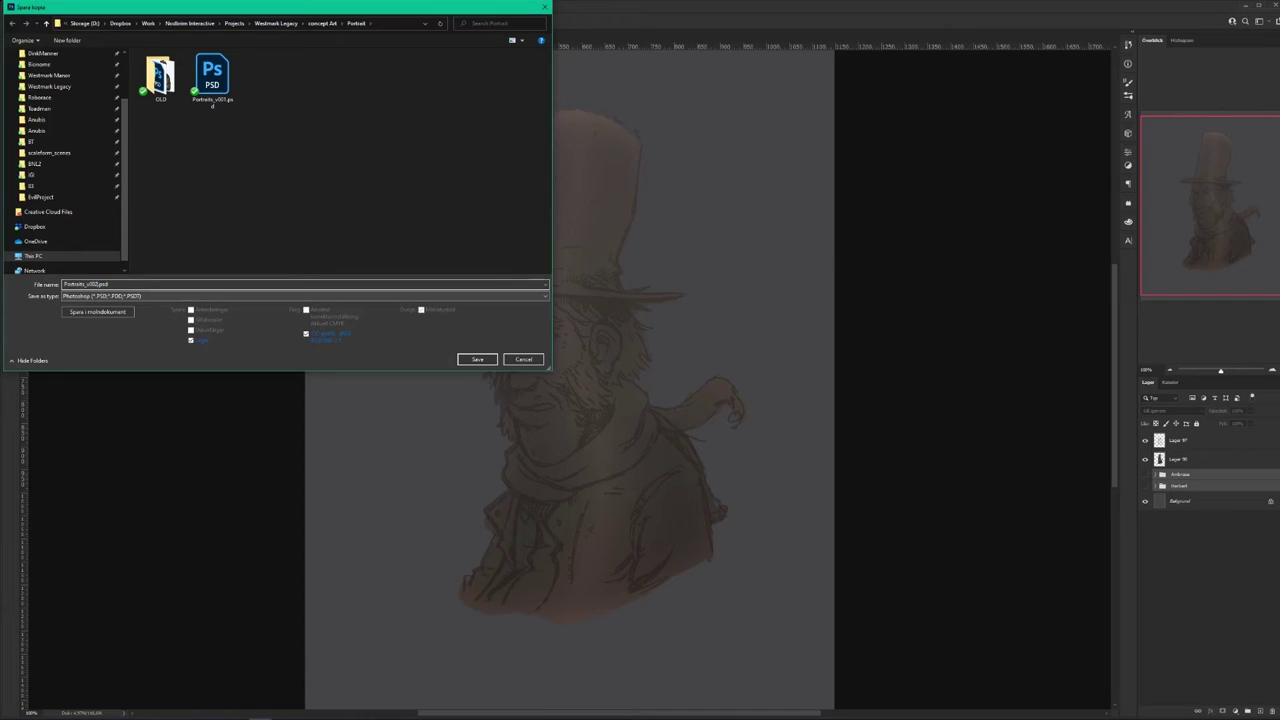
{"action": "key", "text": "Return"}
- Raise the line art layer's opacity to about 72%
{"action": "left_click", "coordinate": [1147, 436]}
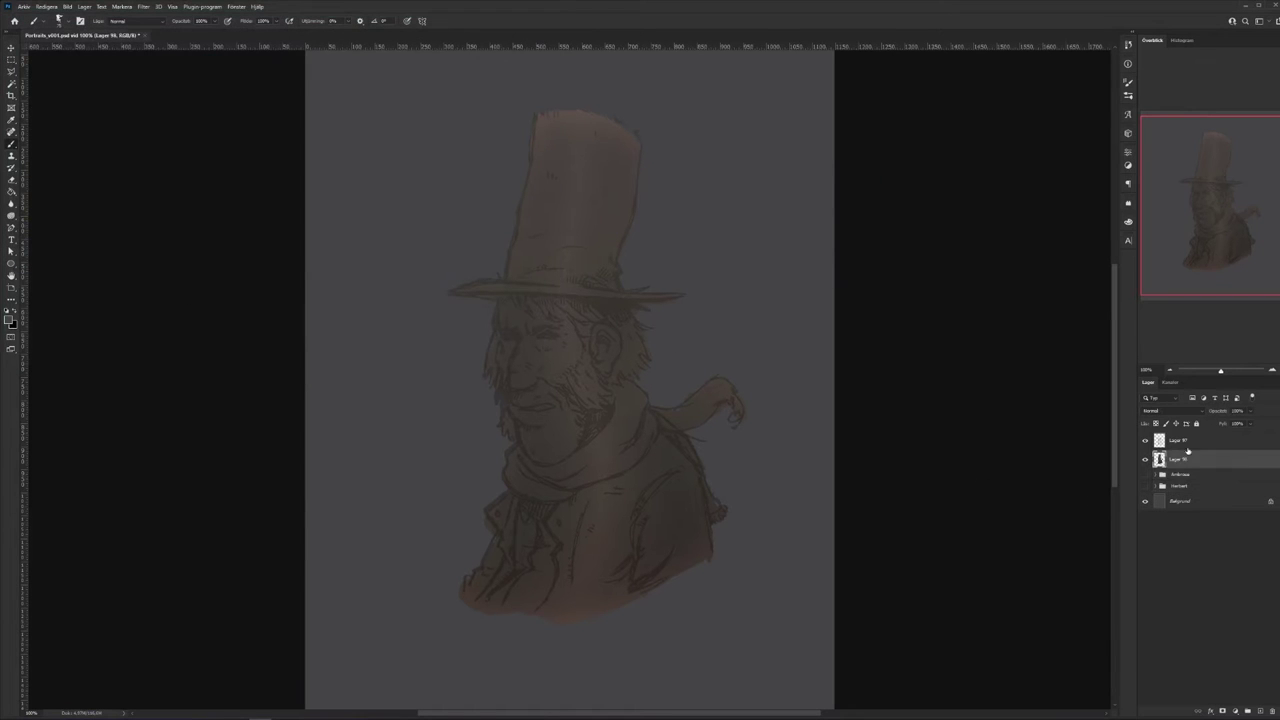
{"action": "left_click", "coordinate": [1250, 411]}
{"action": "left_click_drag", "start_coordinate": [1250, 424], "coordinate": [1261, 425]}
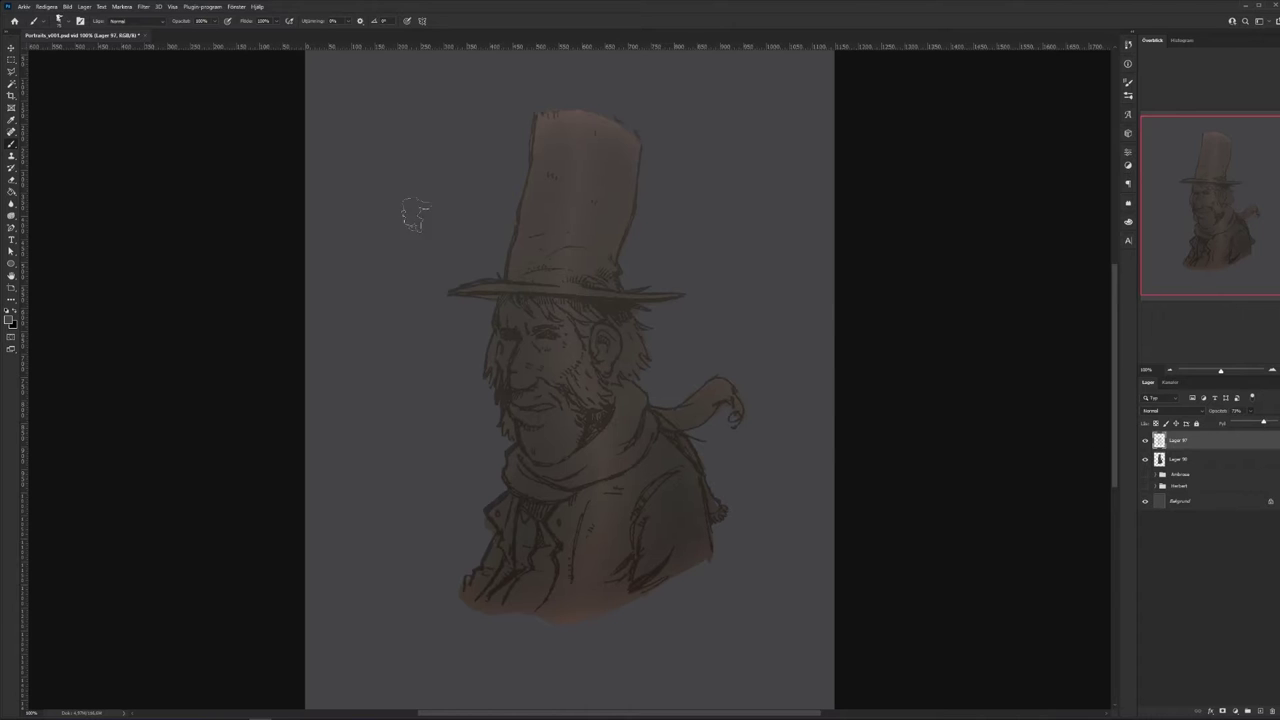
- Reduce the brush size and set the foreground color to black for inking
{"action": "right_click", "coordinate": [367, 214]}
{"action": "left_click_drag", "start_coordinate": [516, 243], "coordinate": [511, 243]}
{"action": "left_click", "coordinate": [11, 320]}
{"action": "left_click_drag", "start_coordinate": [872, 356], "coordinate": [844, 396]}
{"action": "left_click", "coordinate": [1054, 273]}
- Ink the upper left edge of the hat brim in black at 200% zoom with a thinner brush
{"action": "key", "text": "ctrl+plus"}
{"action": "right_click", "coordinate": [440, 212]}
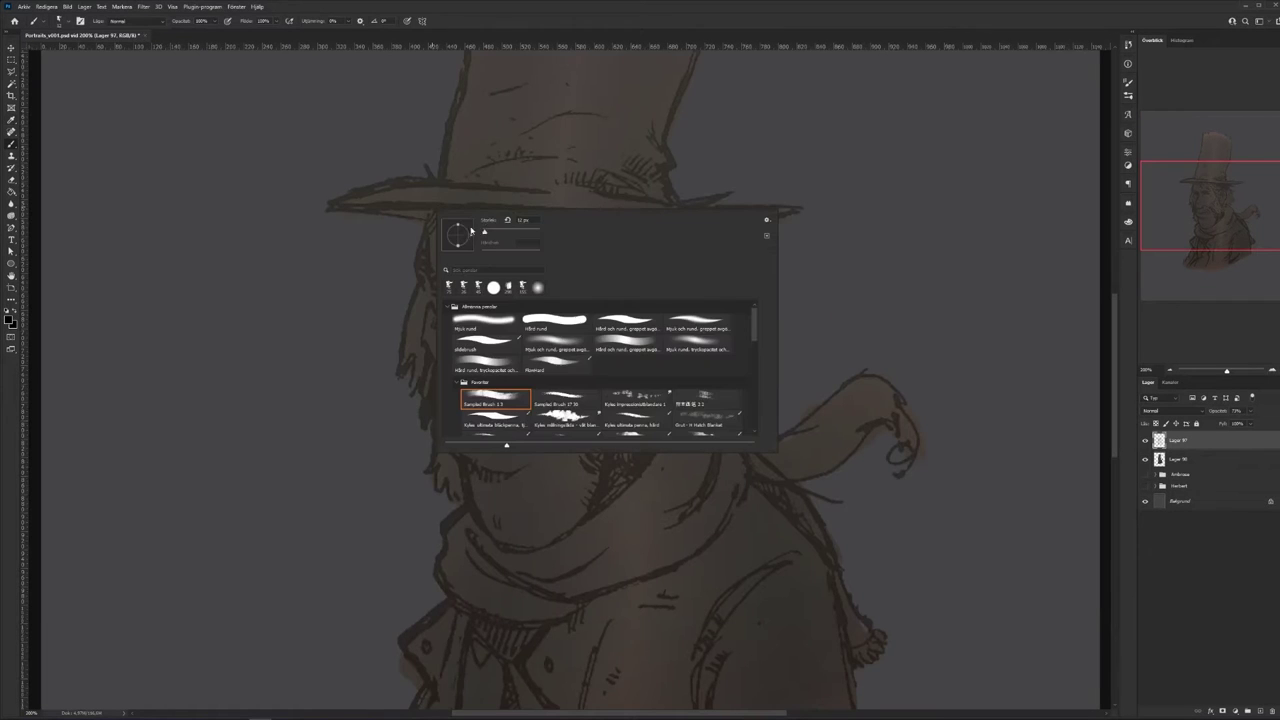
{"action": "key", "text": "Return"}
{"action": "mouse_move", "coordinate": [327, 208]}
{"action": "left_mouse_down"}
{"action": "mouse_move", "coordinate": [429, 180]}
{"action": "mouse_move", "coordinate": [390, 180]}
{"action": "mouse_move", "coordinate": [428, 180]}
{"action": "left_mouse_up"}
{"action": "right_click", "coordinate": [407, 185]}
{"action": "key", "text": "Return"}
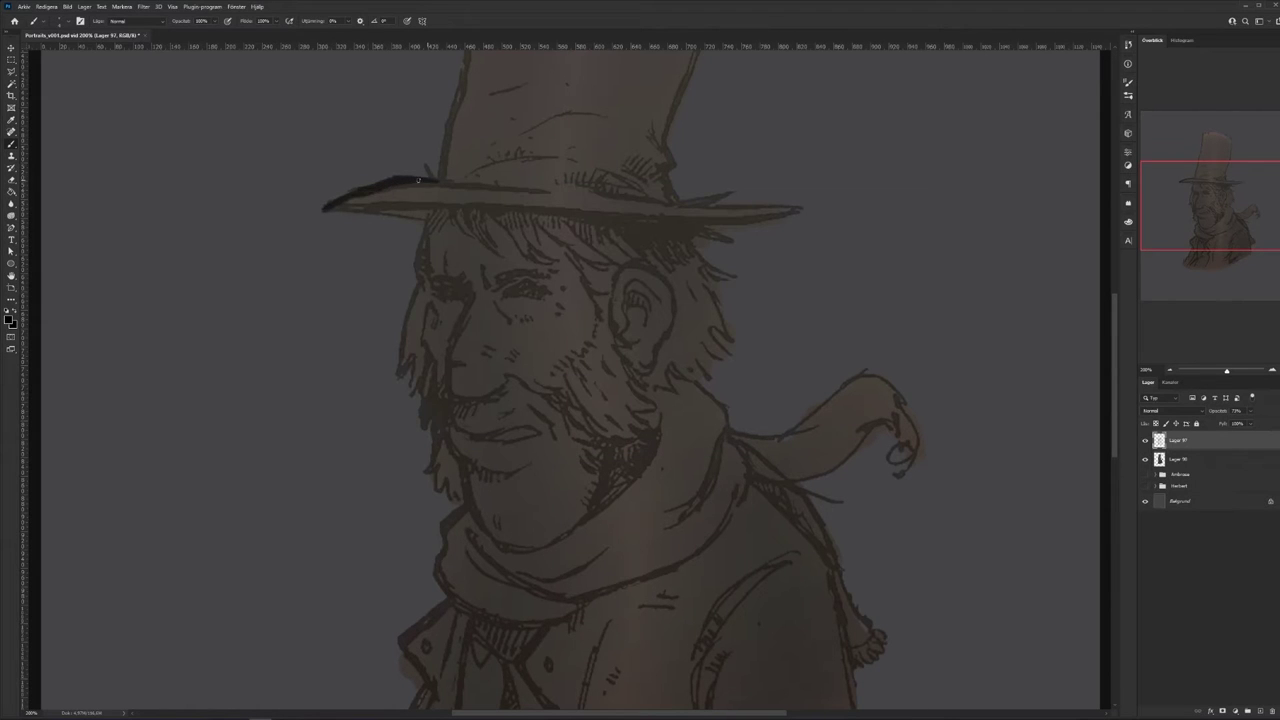
- Ink the underside and right tip of the hat brim, undoing and redrawing strokes that miss the sketch
{"action": "left_click_drag", "start_coordinate": [330, 208], "coordinate": [536, 213]}
{"action": "key", "text": "ctrl+z"}
{"action": "mouse_move", "coordinate": [619, 217]}
{"action": "left_mouse_down"}
{"action": "mouse_move", "coordinate": [711, 211]}
{"action": "mouse_move", "coordinate": [623, 218]}
{"action": "mouse_move", "coordinate": [741, 224]}
{"action": "mouse_move", "coordinate": [647, 217]}
{"action": "mouse_move", "coordinate": [790, 213]}
{"action": "mouse_move", "coordinate": [752, 223]}
{"action": "mouse_move", "coordinate": [798, 209]}
{"action": "mouse_move", "coordinate": [687, 203]}
{"action": "left_mouse_up"}
{"action": "key", "text": "ctrl+z"}
{"action": "key", "text": "ctrl+z"}
{"action": "mouse_move", "coordinate": [788, 207]}
{"action": "left_mouse_down"}
{"action": "mouse_move", "coordinate": [706, 206]}
{"action": "mouse_move", "coordinate": [730, 195]}
{"action": "left_mouse_up"}
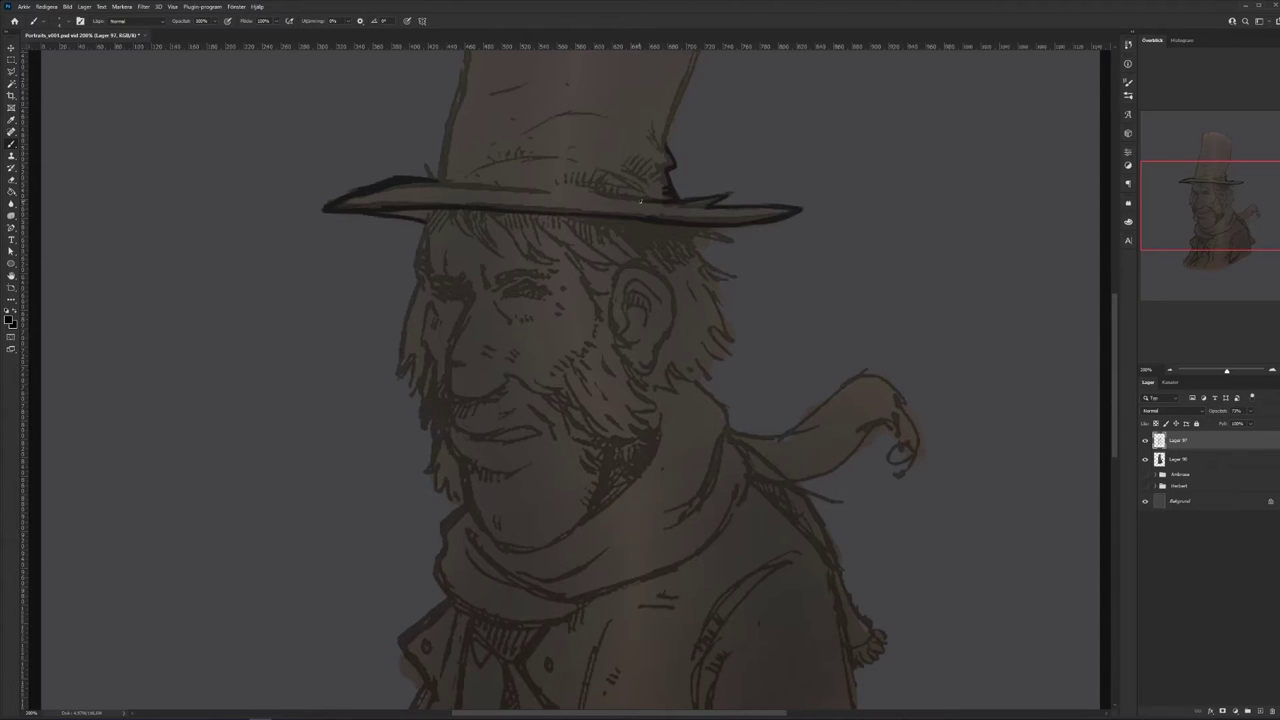
- Ink the sides and top of the hat's crown and the line where it meets the brim
{"action": "left_click_drag", "start_coordinate": [638, 105], "coordinate": [614, 429]}
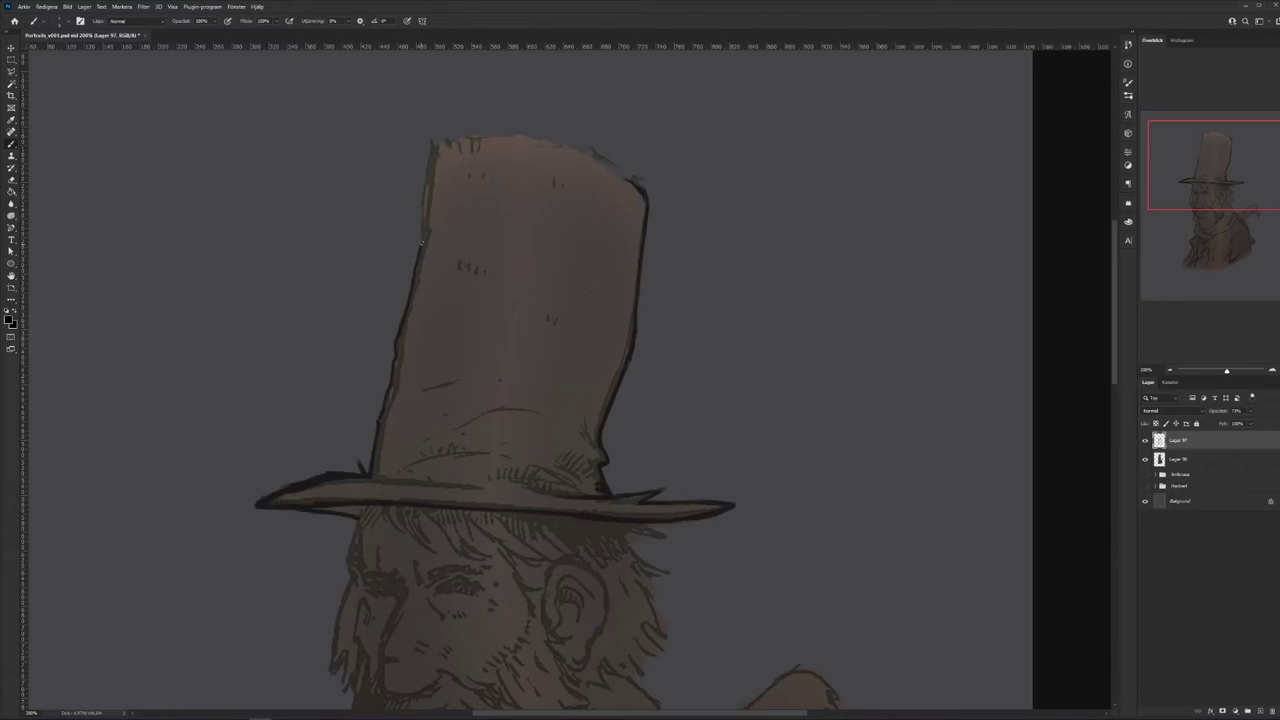
{"action": "mouse_move", "coordinate": [426, 187]}
{"action": "left_mouse_down"}
{"action": "mouse_move", "coordinate": [432, 158]}
{"action": "mouse_move", "coordinate": [488, 135]}
{"action": "mouse_move", "coordinate": [557, 145]}
{"action": "mouse_move", "coordinate": [628, 180]}
{"action": "left_mouse_up"}
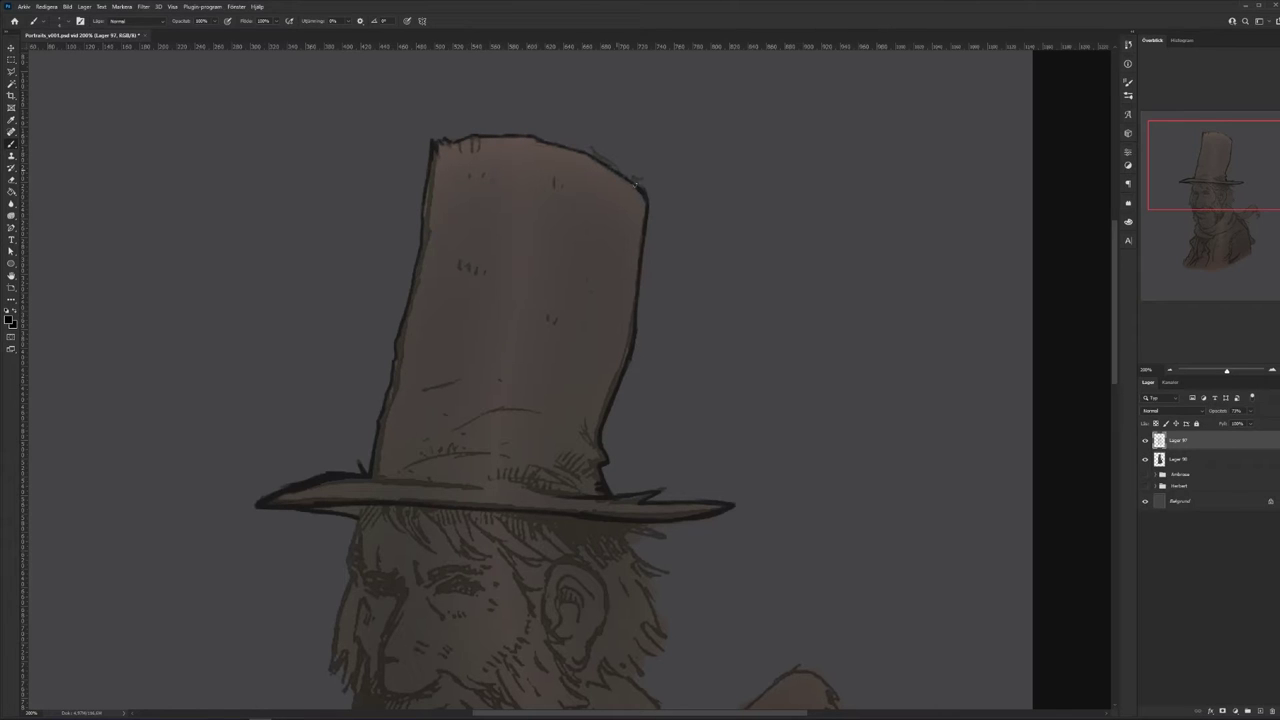
{"action": "left_click_drag", "start_coordinate": [369, 476], "coordinate": [434, 483]}
- Ink the folds and crease lines around the base of the hat's crown
{"action": "left_click_drag", "start_coordinate": [639, 381], "coordinate": [594, 253]}
{"action": "mouse_move", "coordinate": [491, 327]}
{"action": "left_mouse_down"}
{"action": "mouse_move", "coordinate": [521, 335]}
{"action": "mouse_move", "coordinate": [442, 317]}
{"action": "left_mouse_up"}
{"action": "mouse_move", "coordinate": [532, 327]}
{"action": "left_mouse_down"}
{"action": "mouse_move", "coordinate": [488, 314]}
{"action": "mouse_move", "coordinate": [535, 321]}
{"action": "mouse_move", "coordinate": [517, 311]}
{"action": "left_mouse_up"}
{"action": "mouse_move", "coordinate": [512, 312]}
{"action": "left_mouse_down"}
{"action": "mouse_move", "coordinate": [564, 312]}
{"action": "mouse_move", "coordinate": [535, 289]}
{"action": "left_mouse_up"}
- Ink the ear's outline and inner folds, then the jagged whisker edge from the front of the ear to the jaw
{"action": "mouse_move", "coordinate": [518, 401]}
{"action": "left_mouse_down"}
{"action": "mouse_move", "coordinate": [547, 401]}
{"action": "mouse_move", "coordinate": [571, 456]}
{"action": "mouse_move", "coordinate": [534, 510]}
{"action": "left_mouse_up"}
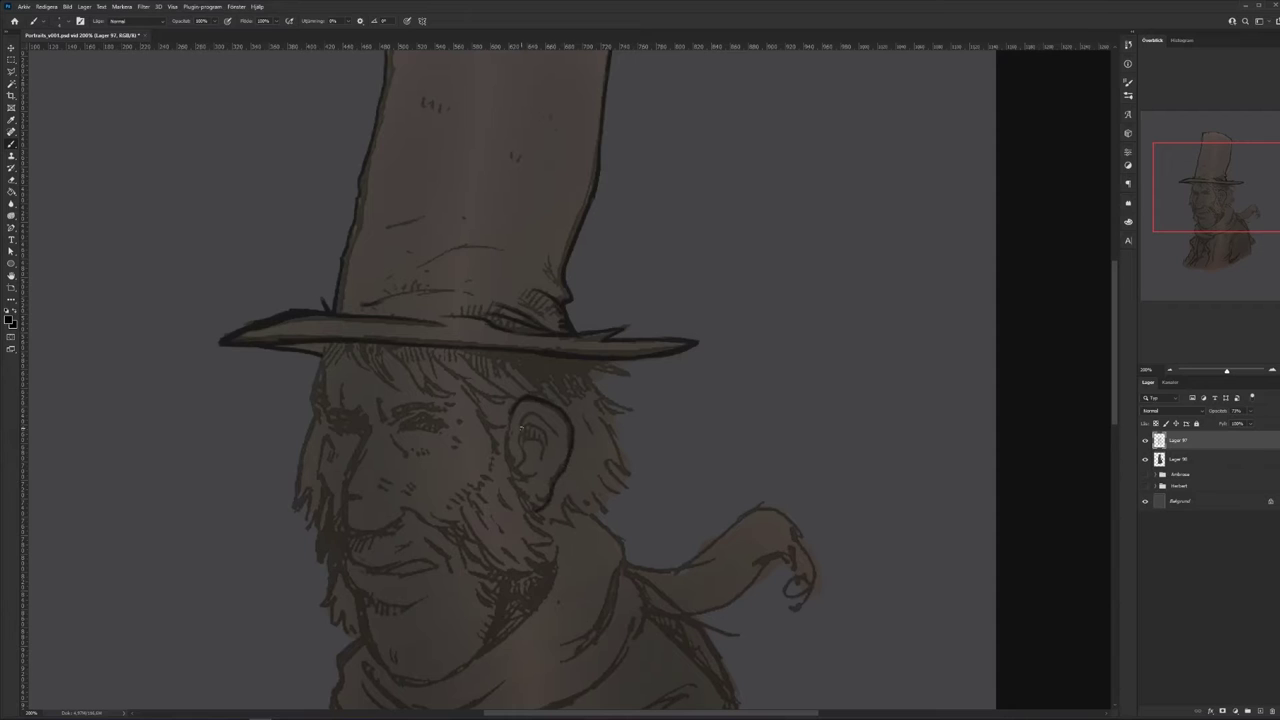
{"action": "mouse_move", "coordinate": [524, 452]}
{"action": "left_mouse_down"}
{"action": "mouse_move", "coordinate": [521, 422]}
{"action": "mouse_move", "coordinate": [548, 412]}
{"action": "mouse_move", "coordinate": [555, 430]}
{"action": "mouse_move", "coordinate": [527, 448]}
{"action": "mouse_move", "coordinate": [541, 456]}
{"action": "left_mouse_up"}
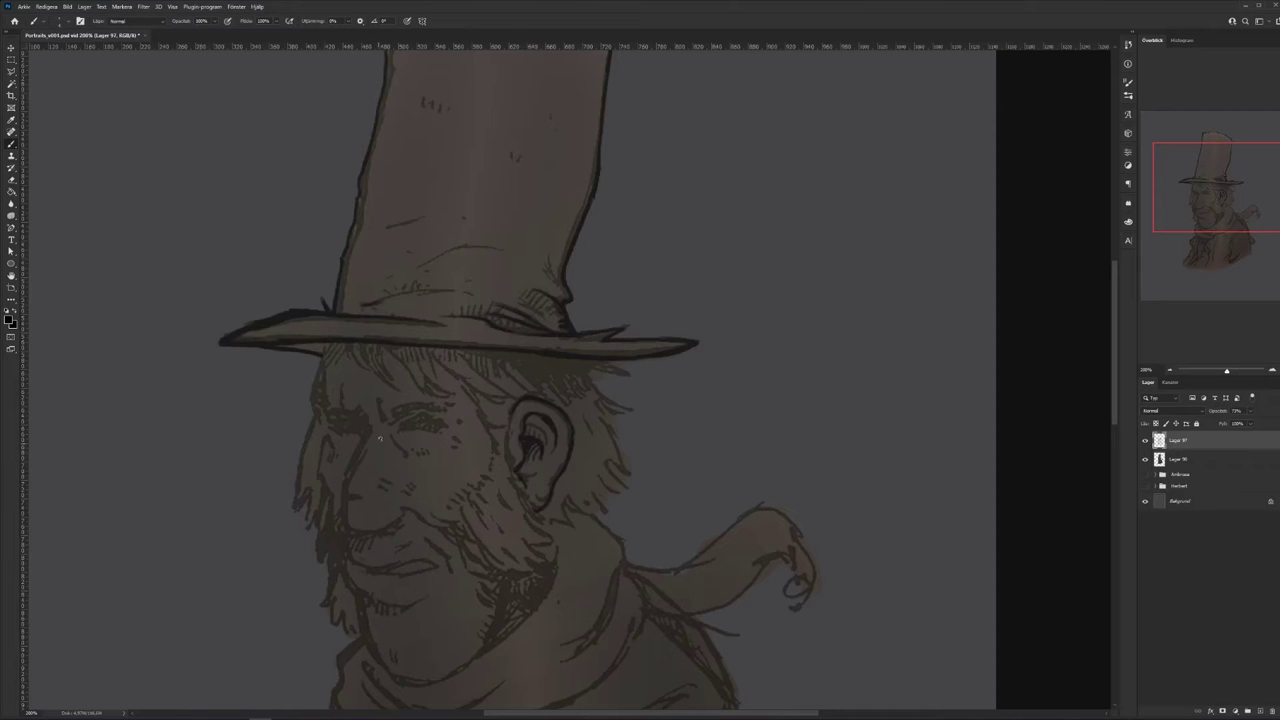
{"action": "left_click_drag", "start_coordinate": [507, 419], "coordinate": [509, 471]}
{"action": "left_click_drag", "start_coordinate": [508, 471], "coordinate": [531, 511]}
{"action": "mouse_move", "coordinate": [527, 513]}
{"action": "left_mouse_down"}
{"action": "mouse_move", "coordinate": [548, 526]}
{"action": "mouse_move", "coordinate": [551, 560]}
{"action": "left_mouse_up"}
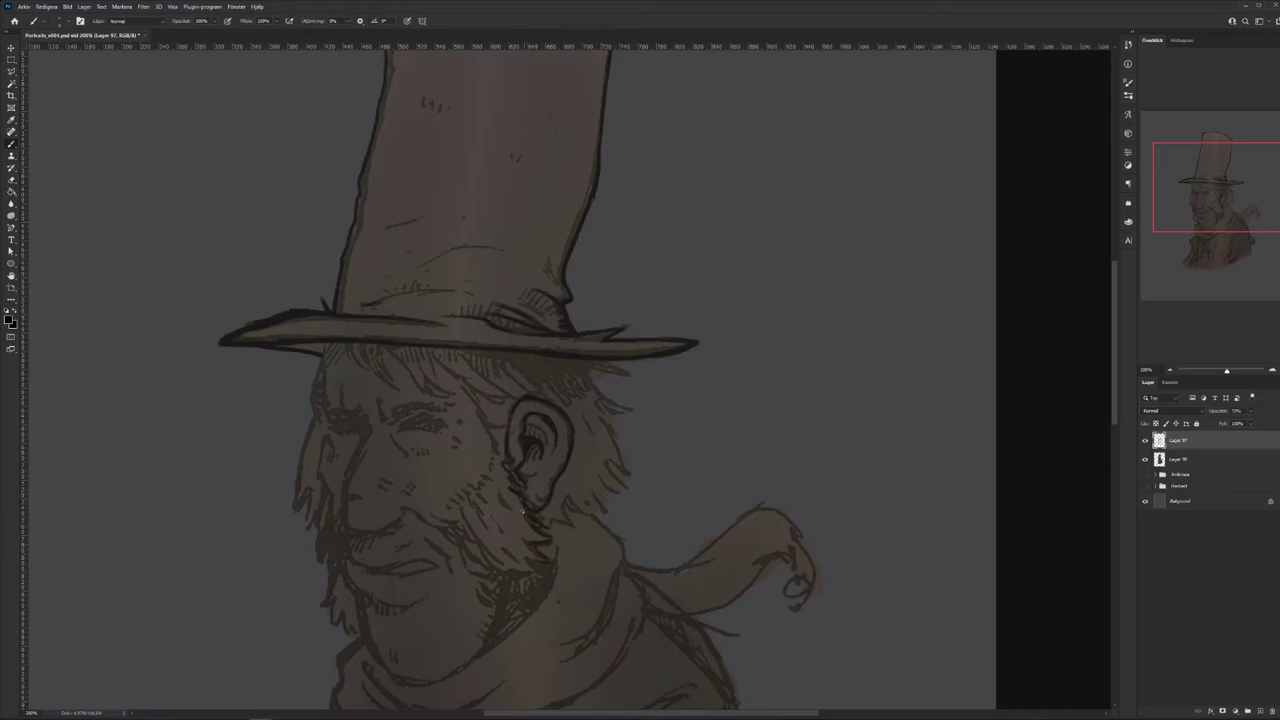
- Ink the facial features: the nose and cheek fold, the mouth and lower lip, the face's far contour, and the near eye and brow
{"action": "mouse_move", "coordinate": [363, 419]}
{"action": "left_mouse_down"}
{"action": "mouse_move", "coordinate": [347, 492]}
{"action": "mouse_move", "coordinate": [371, 529]}
{"action": "mouse_move", "coordinate": [347, 526]}
{"action": "mouse_move", "coordinate": [378, 532]}
{"action": "mouse_move", "coordinate": [405, 510]}
{"action": "mouse_move", "coordinate": [388, 504]}
{"action": "mouse_move", "coordinate": [416, 514]}
{"action": "mouse_move", "coordinate": [357, 410]}
{"action": "mouse_move", "coordinate": [426, 514]}
{"action": "left_mouse_up"}
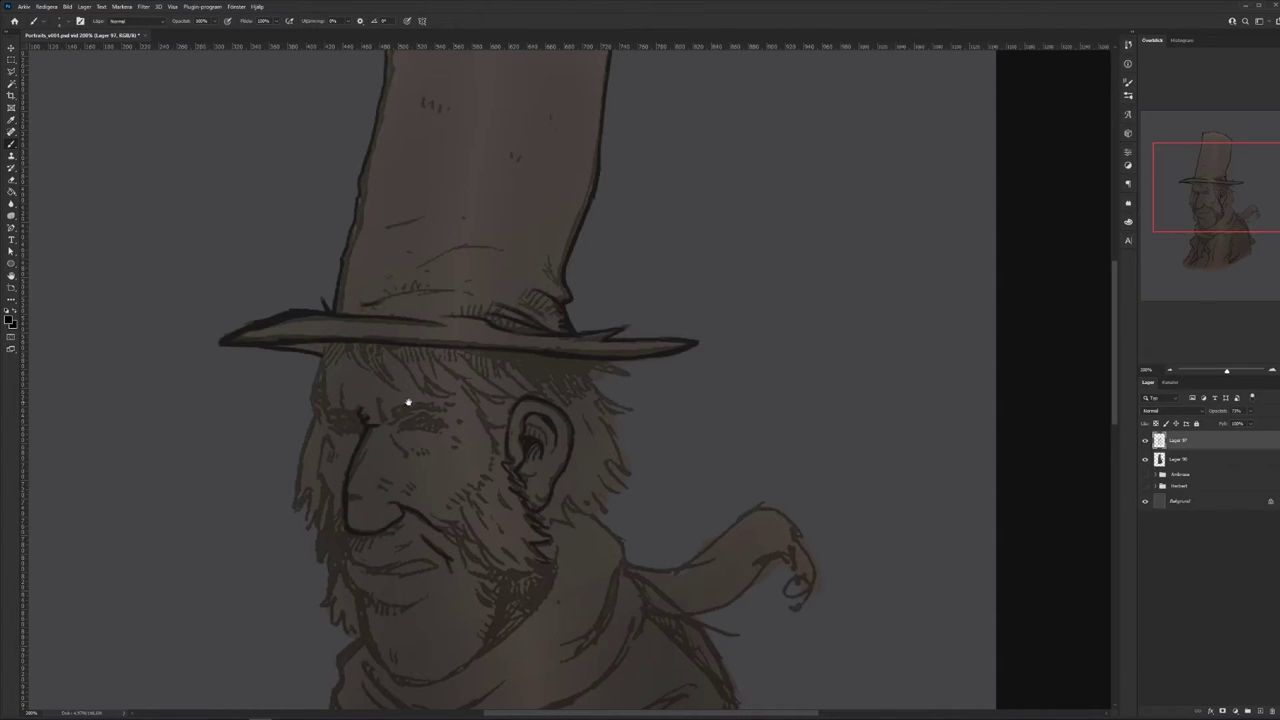
{"action": "left_click_drag", "start_coordinate": [563, 411], "coordinate": [657, 340]}
{"action": "mouse_move", "coordinate": [444, 491]}
{"action": "left_mouse_down"}
{"action": "mouse_move", "coordinate": [528, 495]}
{"action": "mouse_move", "coordinate": [456, 500]}
{"action": "mouse_move", "coordinate": [539, 502]}
{"action": "left_mouse_up"}
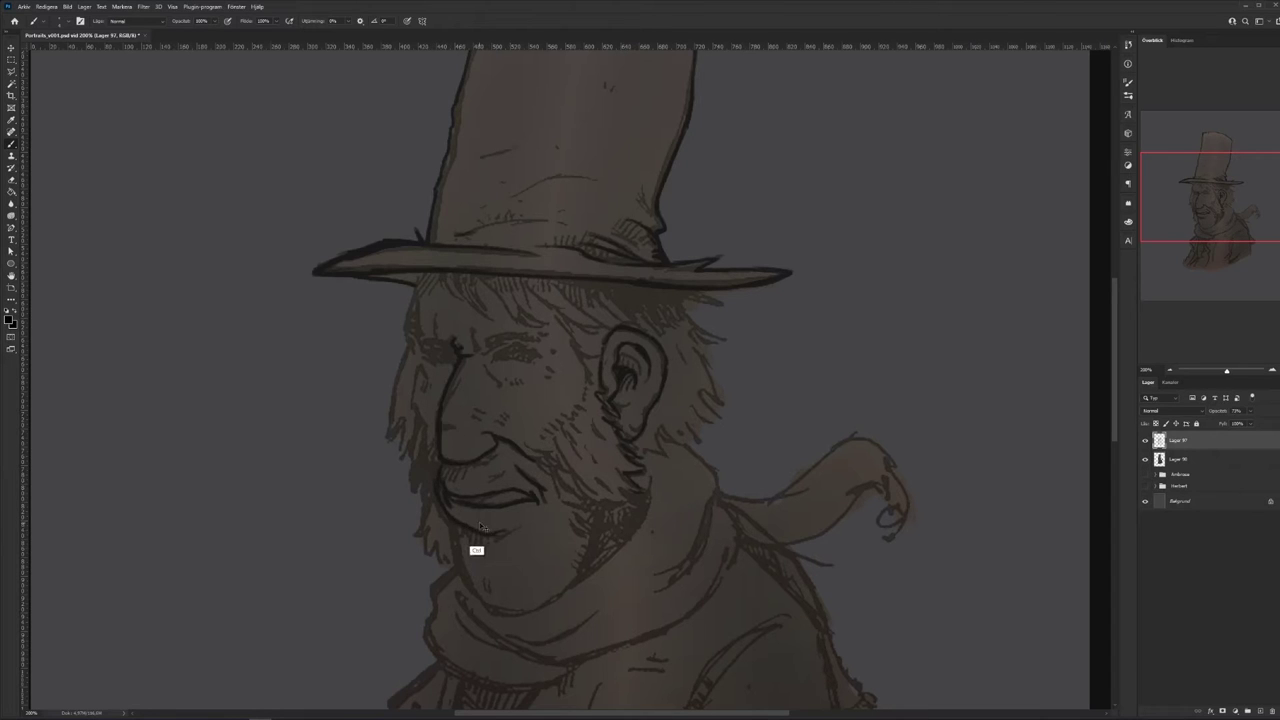
{"action": "left_click_drag", "start_coordinate": [486, 526], "coordinate": [499, 530]}
{"action": "mouse_move", "coordinate": [429, 467]}
{"action": "left_mouse_down"}
{"action": "mouse_move", "coordinate": [412, 404]}
{"action": "mouse_move", "coordinate": [416, 280]}
{"action": "left_mouse_up"}
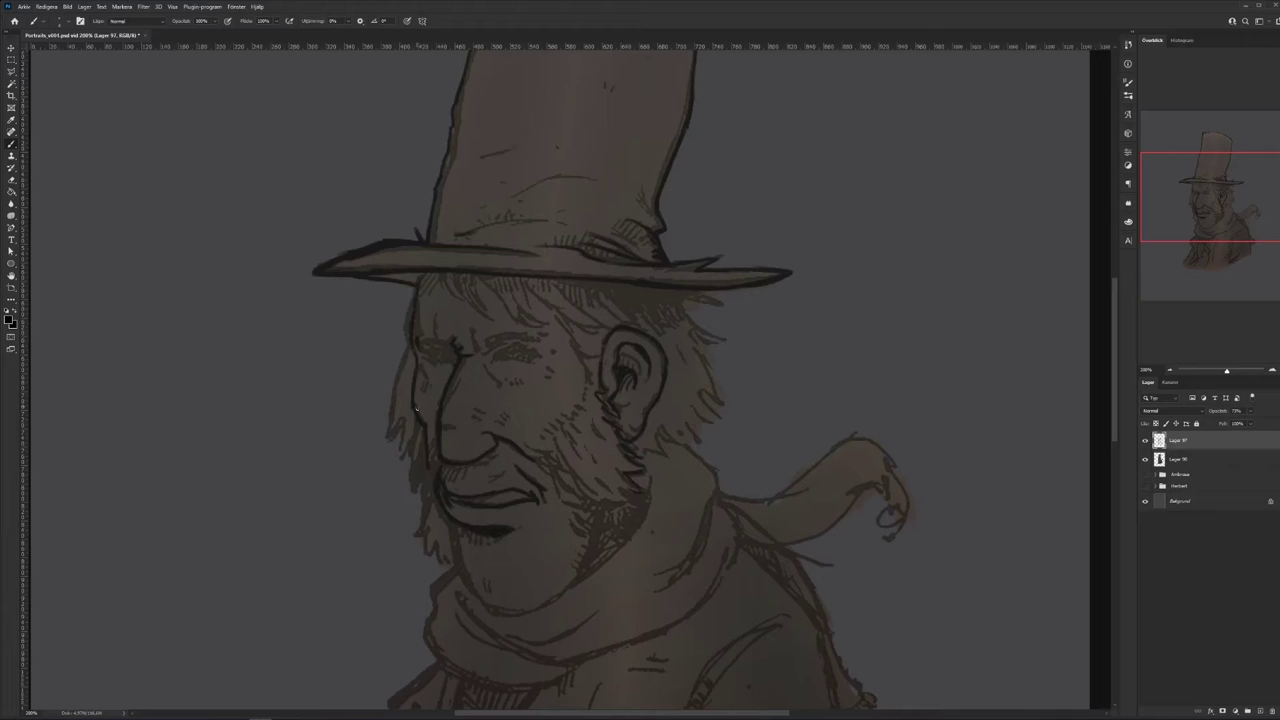
{"action": "mouse_move", "coordinate": [475, 330]}
{"action": "left_mouse_down"}
{"action": "mouse_move", "coordinate": [551, 337]}
{"action": "mouse_move", "coordinate": [499, 369]}
{"action": "mouse_move", "coordinate": [494, 355]}
{"action": "mouse_move", "coordinate": [532, 355]}
{"action": "mouse_move", "coordinate": [504, 355]}
{"action": "mouse_move", "coordinate": [534, 356]}
{"action": "left_mouse_up"}
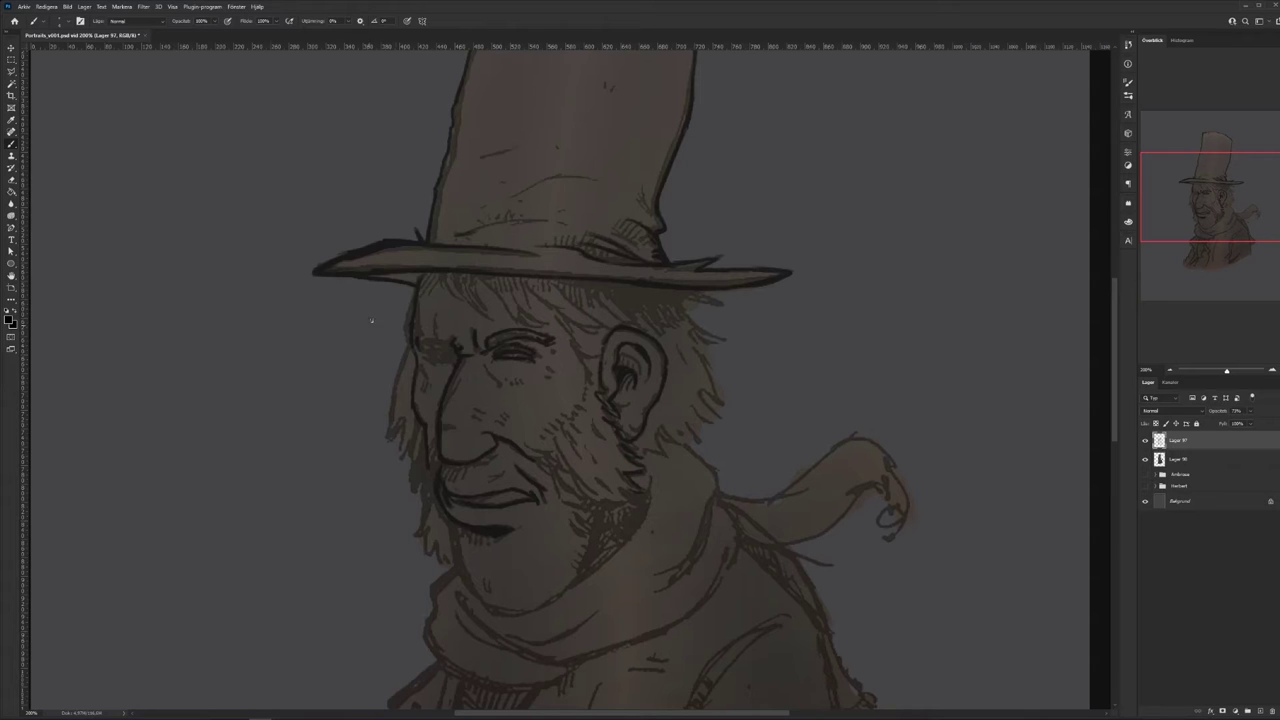
- Ink the hair and whiskers hanging along the far side of the face, plus the chin and jawline
{"action": "mouse_move", "coordinate": [428, 360]}
{"action": "left_mouse_down"}
{"action": "mouse_move", "coordinate": [416, 335]}
{"action": "mouse_move", "coordinate": [452, 338]}
{"action": "mouse_move", "coordinate": [458, 320]}
{"action": "mouse_move", "coordinate": [441, 252]}
{"action": "mouse_move", "coordinate": [458, 314]}
{"action": "mouse_move", "coordinate": [393, 317]}
{"action": "mouse_move", "coordinate": [418, 283]}
{"action": "mouse_move", "coordinate": [398, 324]}
{"action": "mouse_move", "coordinate": [381, 452]}
{"action": "mouse_move", "coordinate": [402, 420]}
{"action": "mouse_move", "coordinate": [413, 450]}
{"action": "left_mouse_up"}
{"action": "left_click_drag", "start_coordinate": [414, 449], "coordinate": [414, 498]}
{"action": "mouse_move", "coordinate": [422, 478]}
{"action": "left_mouse_down"}
{"action": "mouse_move", "coordinate": [418, 538]}
{"action": "mouse_move", "coordinate": [436, 572]}
{"action": "mouse_move", "coordinate": [456, 558]}
{"action": "mouse_move", "coordinate": [509, 601]}
{"action": "mouse_move", "coordinate": [575, 578]}
{"action": "left_mouse_up"}
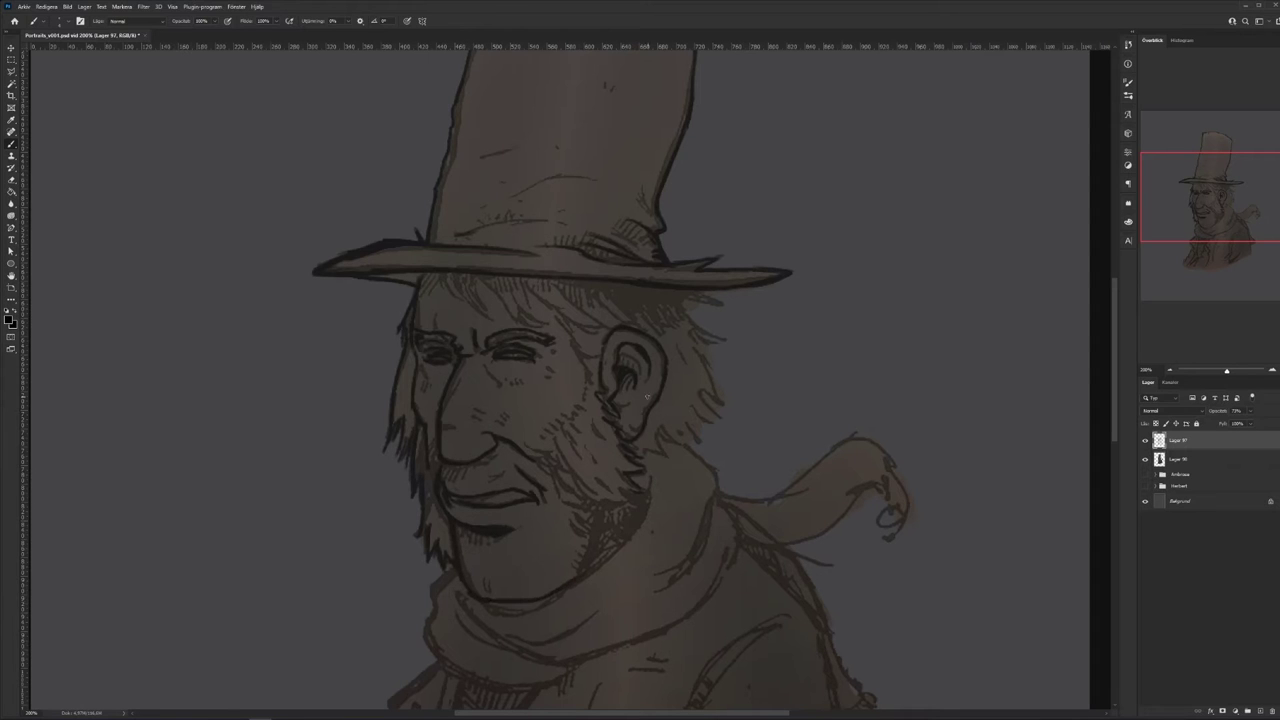
- Ink short hair strokes through the sideburn between the ear, cheek and jaw
{"action": "scroll", "coordinate": [640, 410], "scroll_direction": "down", "scroll_amount": 2}
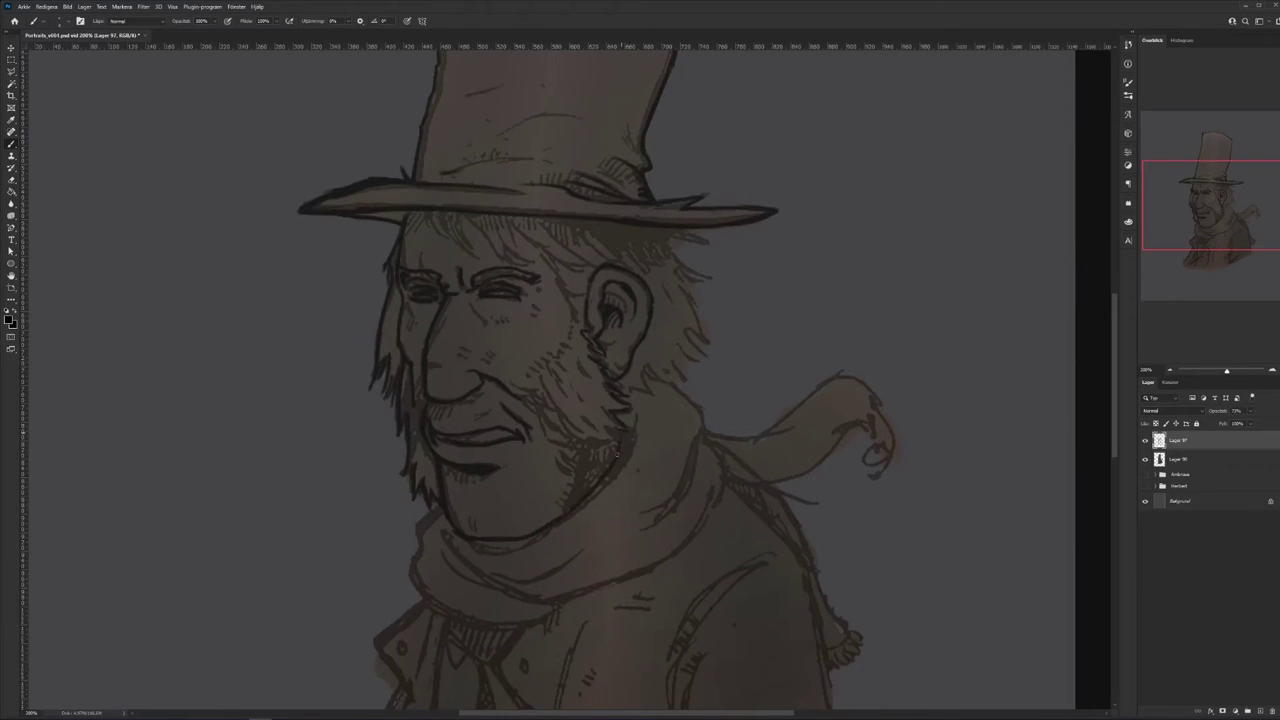
{"action": "mouse_move", "coordinate": [579, 444]}
{"action": "left_mouse_down"}
{"action": "mouse_move", "coordinate": [612, 446]}
{"action": "mouse_move", "coordinate": [608, 434]}
{"action": "mouse_move", "coordinate": [552, 430]}
{"action": "mouse_move", "coordinate": [552, 416]}
{"action": "left_mouse_up"}
{"action": "left_click_drag", "start_coordinate": [546, 371], "coordinate": [548, 403]}
{"action": "mouse_move", "coordinate": [566, 373]}
{"action": "left_mouse_down"}
{"action": "mouse_move", "coordinate": [577, 324]}
{"action": "mouse_move", "coordinate": [585, 371]}
{"action": "mouse_move", "coordinate": [558, 403]}
{"action": "mouse_move", "coordinate": [545, 372]}
{"action": "mouse_move", "coordinate": [543, 442]}
{"action": "left_mouse_up"}
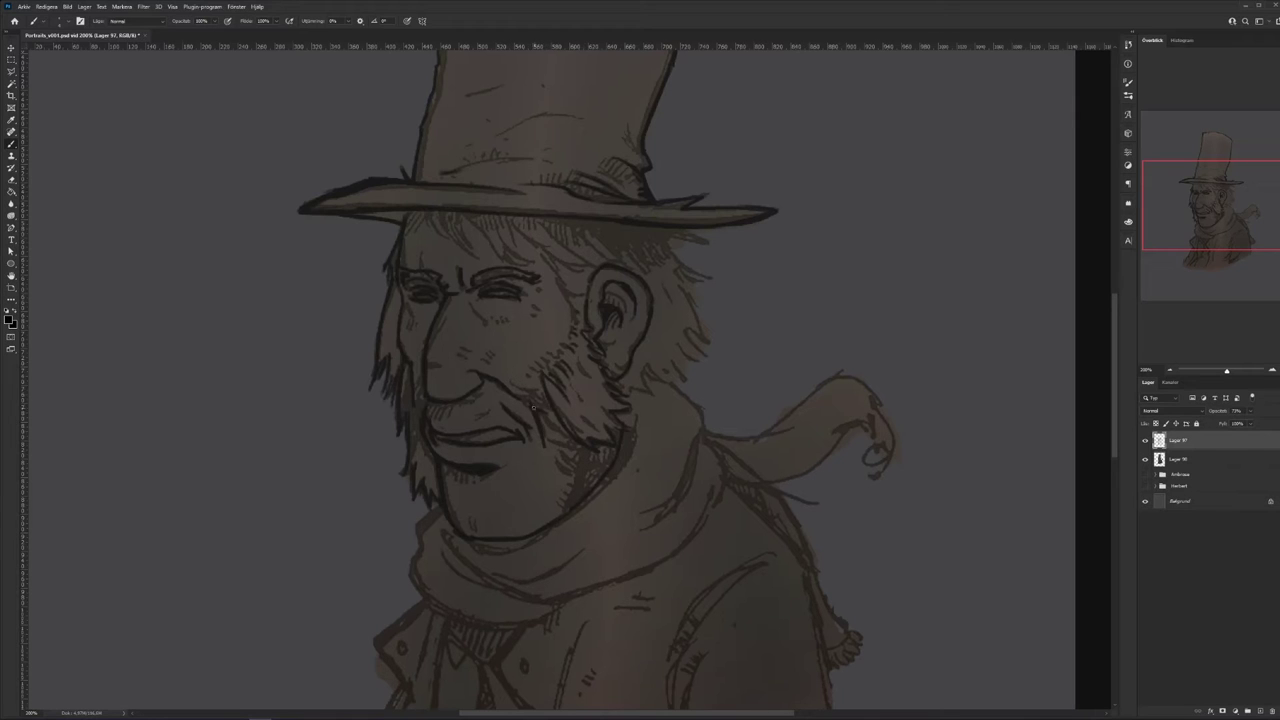
- Check the inked lines by toggling the visibility of Lager 97, and add a new layer above it
{"action": "left_click", "coordinate": [1179, 462]}
{"action": "left_click", "coordinate": [1145, 441]}
{"action": "left_click", "coordinate": [1145, 441]}
{"action": "left_click", "coordinate": [1222, 446]}
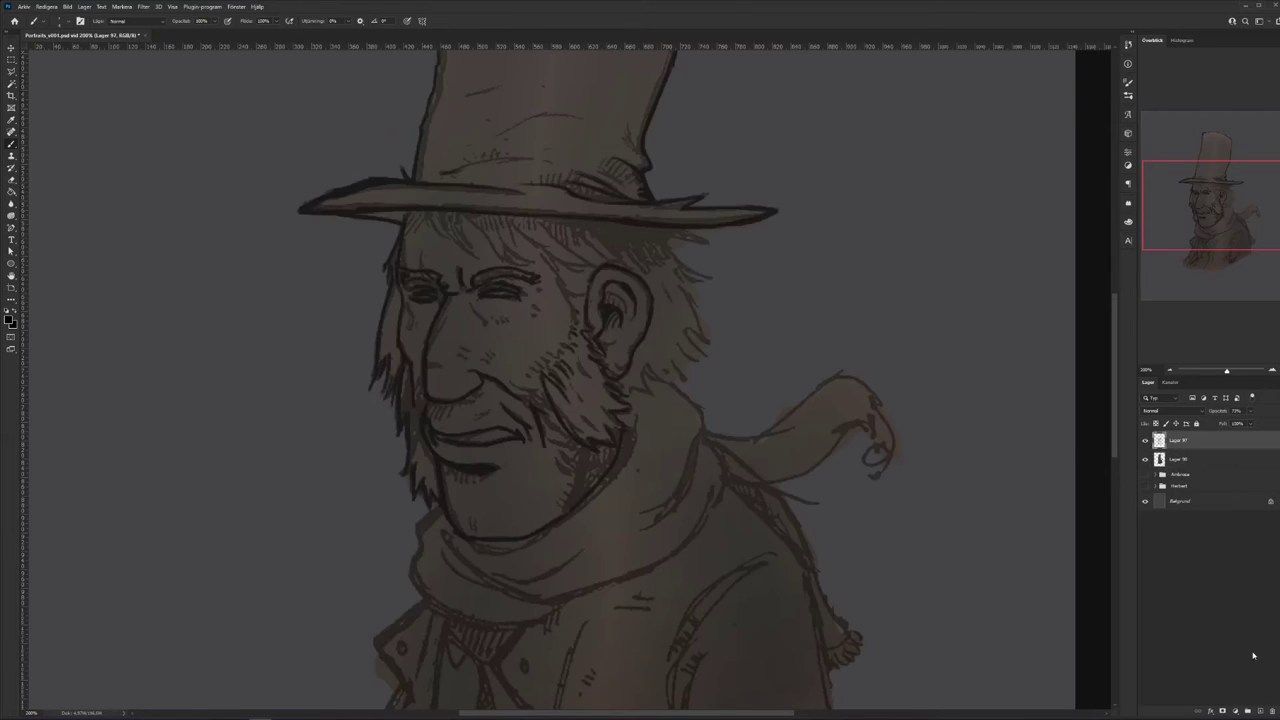
{"action": "left_click", "coordinate": [1261, 711]}
- Re-ink the face's far contour, nose, mouth and chin with stronger lines on the new layer, and start the scarf's front edge
{"action": "mouse_move", "coordinate": [404, 222]}
{"action": "left_mouse_down"}
{"action": "mouse_move", "coordinate": [396, 440]}
{"action": "mouse_move", "coordinate": [406, 478]}
{"action": "mouse_move", "coordinate": [422, 473]}
{"action": "mouse_move", "coordinate": [432, 491]}
{"action": "left_mouse_up"}
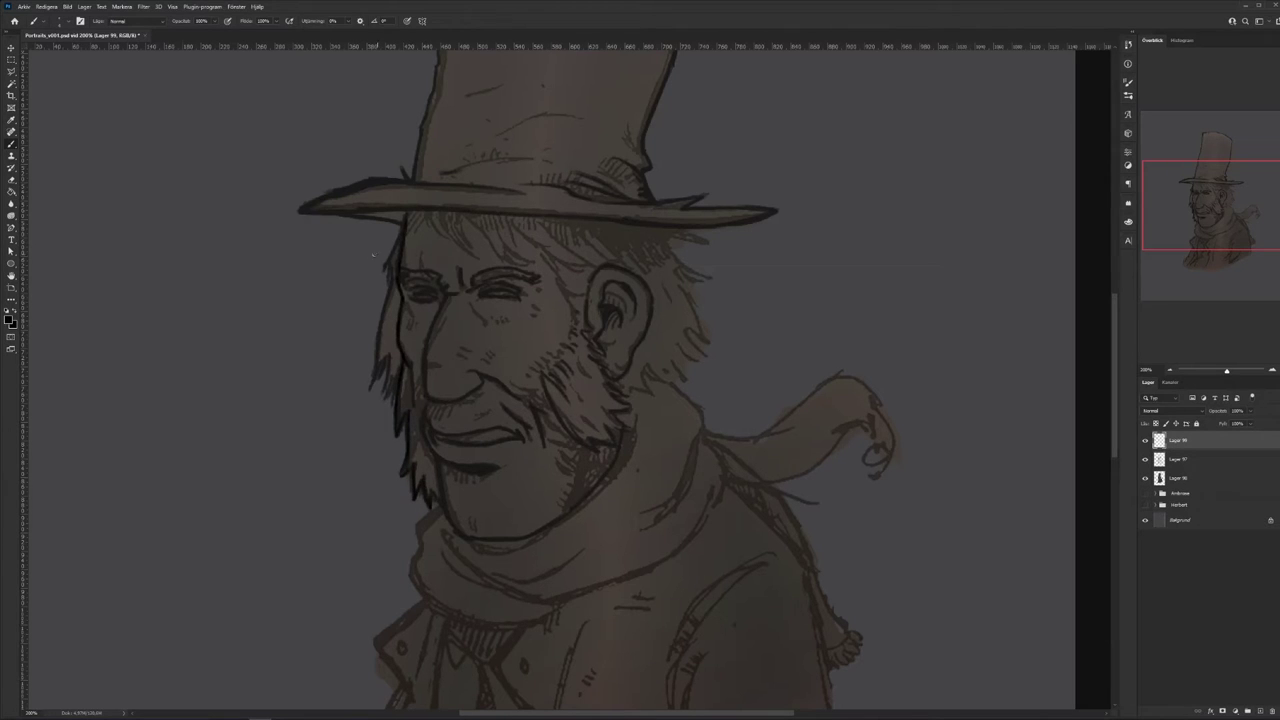
{"action": "mouse_move", "coordinate": [432, 322]}
{"action": "left_mouse_down"}
{"action": "mouse_move", "coordinate": [423, 378]}
{"action": "mouse_move", "coordinate": [460, 394]}
{"action": "mouse_move", "coordinate": [430, 400]}
{"action": "mouse_move", "coordinate": [471, 395]}
{"action": "mouse_move", "coordinate": [429, 415]}
{"action": "mouse_move", "coordinate": [419, 398]}
{"action": "mouse_move", "coordinate": [424, 428]}
{"action": "mouse_move", "coordinate": [467, 445]}
{"action": "mouse_move", "coordinate": [456, 433]}
{"action": "mouse_move", "coordinate": [505, 428]}
{"action": "mouse_move", "coordinate": [452, 447]}
{"action": "mouse_move", "coordinate": [491, 435]}
{"action": "mouse_move", "coordinate": [471, 438]}
{"action": "mouse_move", "coordinate": [486, 438]}
{"action": "mouse_move", "coordinate": [520, 539]}
{"action": "left_mouse_up"}
{"action": "mouse_move", "coordinate": [440, 506]}
{"action": "left_mouse_down"}
{"action": "mouse_move", "coordinate": [416, 529]}
{"action": "mouse_move", "coordinate": [418, 553]}
{"action": "left_mouse_up"}
- Ink the scarf's front edge, the coat collar below it and the folds along the coat's left side
{"action": "key", "text": "ctrl+minus"}
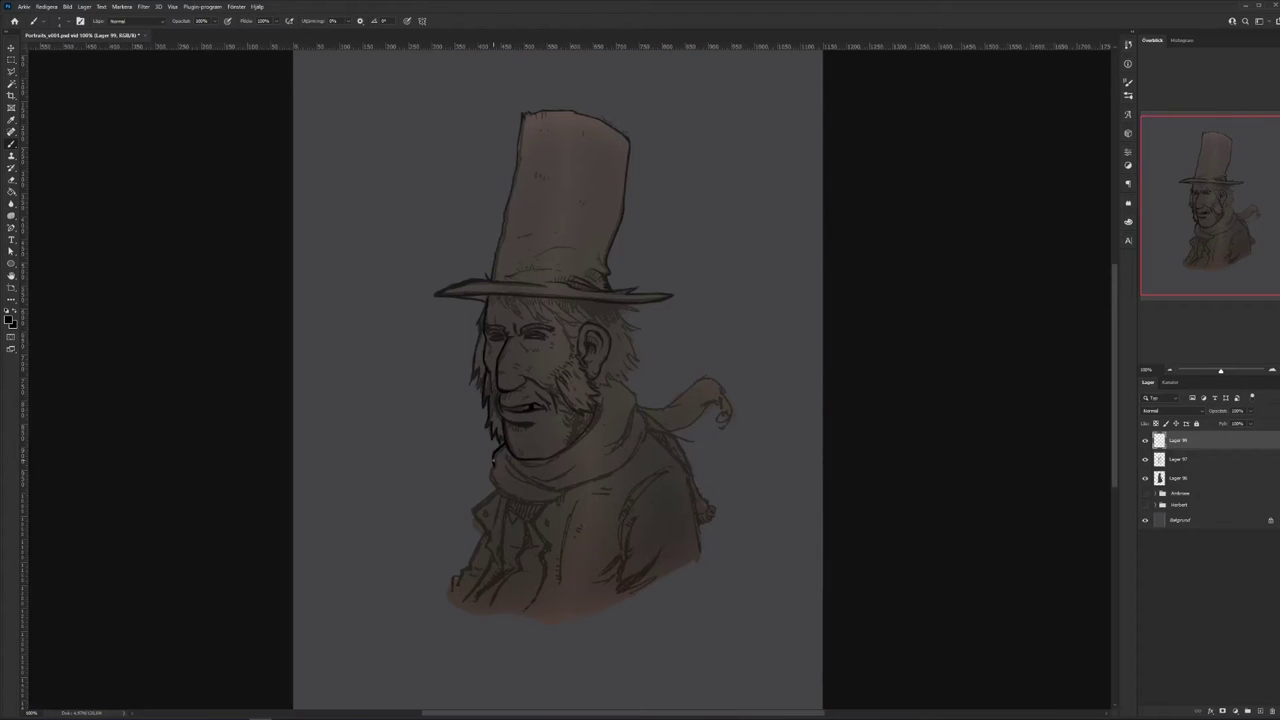
{"action": "left_click_drag", "start_coordinate": [491, 472], "coordinate": [506, 492]}
{"action": "left_click_drag", "start_coordinate": [512, 498], "coordinate": [503, 531]}
{"action": "left_click_drag", "start_coordinate": [500, 576], "coordinate": [467, 612]}
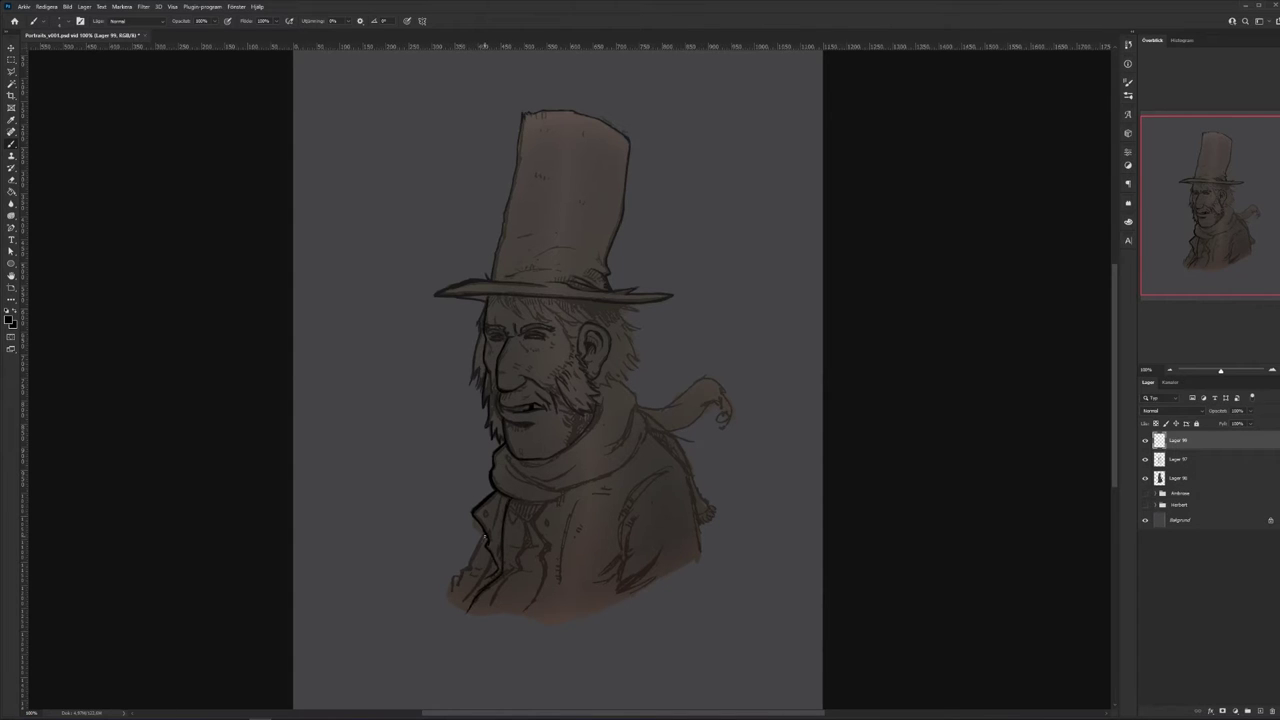
{"action": "left_click_drag", "start_coordinate": [488, 552], "coordinate": [460, 596]}
{"action": "left_click_drag", "start_coordinate": [482, 533], "coordinate": [455, 581]}
- Ink the near lapel's edge, the vest front with its round buttons, and the dark collar opening below the scarf
{"action": "mouse_move", "coordinate": [532, 524]}
{"action": "left_mouse_down"}
{"action": "mouse_move", "coordinate": [548, 547]}
{"action": "mouse_move", "coordinate": [514, 623]}
{"action": "left_mouse_up"}
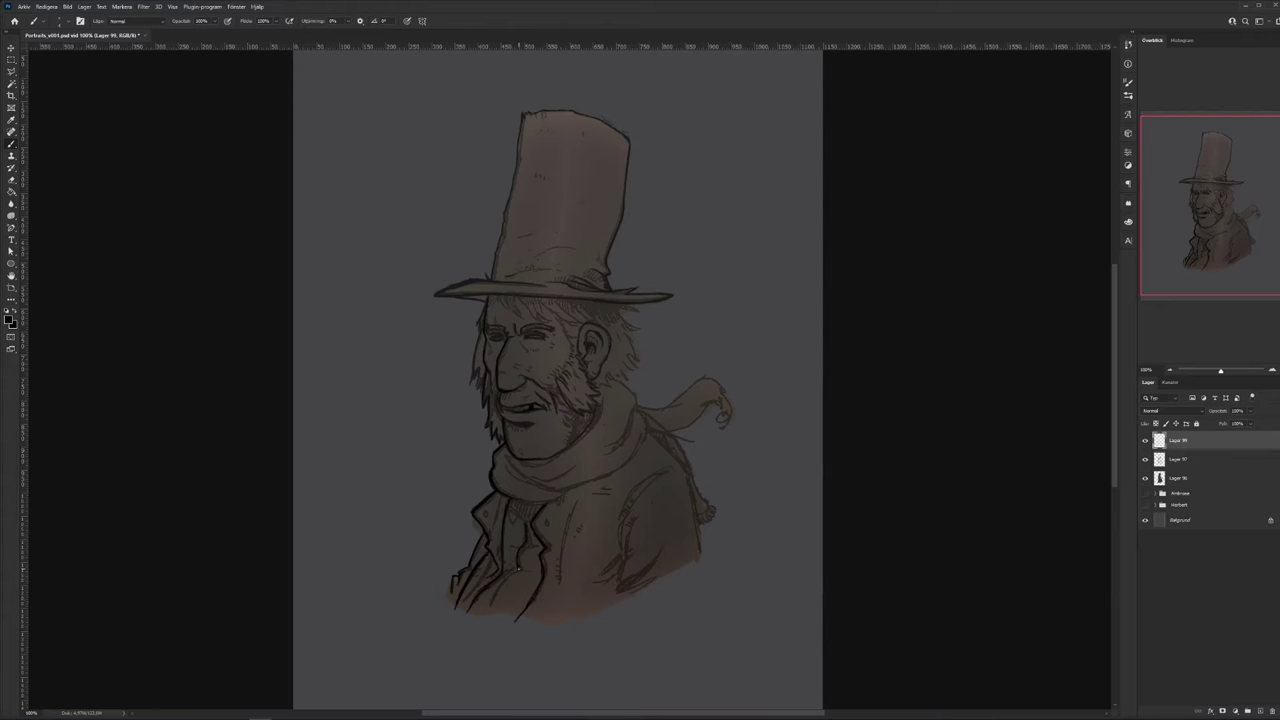
{"action": "mouse_move", "coordinate": [500, 593]}
{"action": "left_mouse_down"}
{"action": "mouse_move", "coordinate": [512, 600]}
{"action": "mouse_move", "coordinate": [525, 567]}
{"action": "left_mouse_up"}
{"action": "left_click_drag", "start_coordinate": [529, 506], "coordinate": [524, 513]}
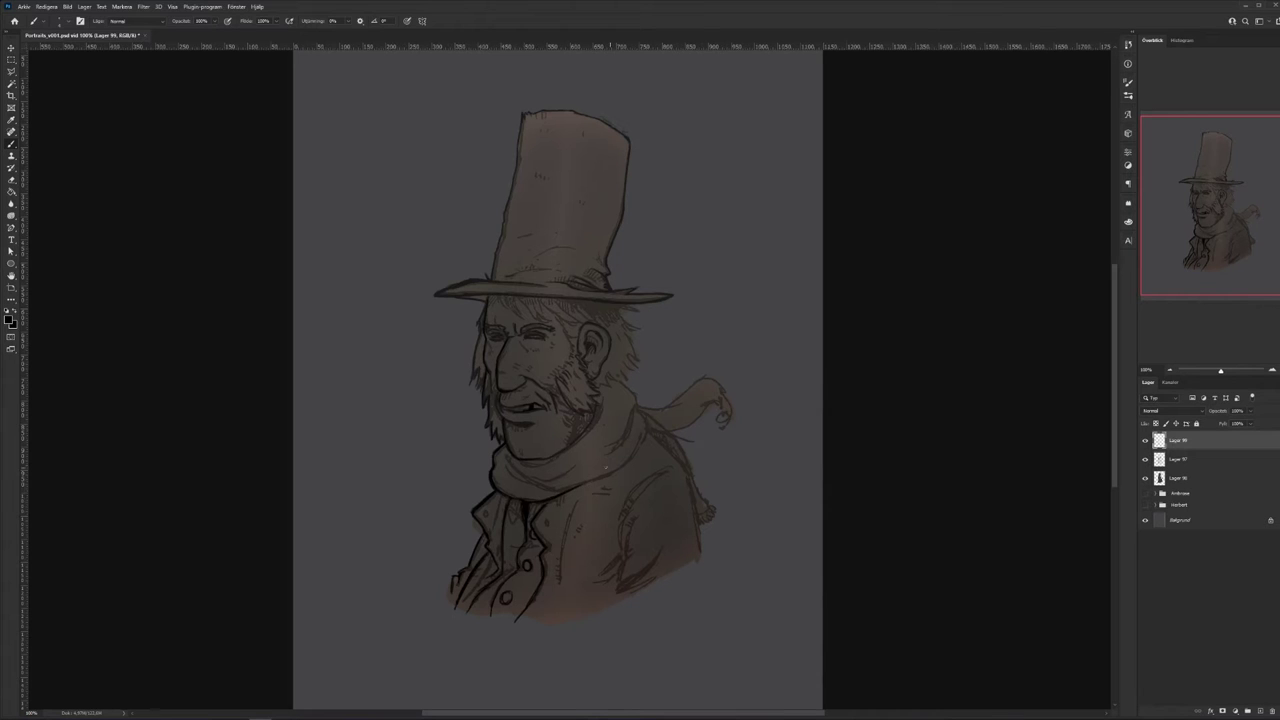
- Ink the scarf's lower and rear contours, its inner folds, and the black shadow between the scarf and the beard
{"action": "mouse_move", "coordinate": [548, 487]}
{"action": "left_mouse_down"}
{"action": "mouse_move", "coordinate": [596, 478]}
{"action": "mouse_move", "coordinate": [645, 433]}
{"action": "left_mouse_up"}
{"action": "left_click_drag", "start_coordinate": [622, 383], "coordinate": [636, 401]}
{"action": "left_click_drag", "start_coordinate": [601, 408], "coordinate": [594, 405]}
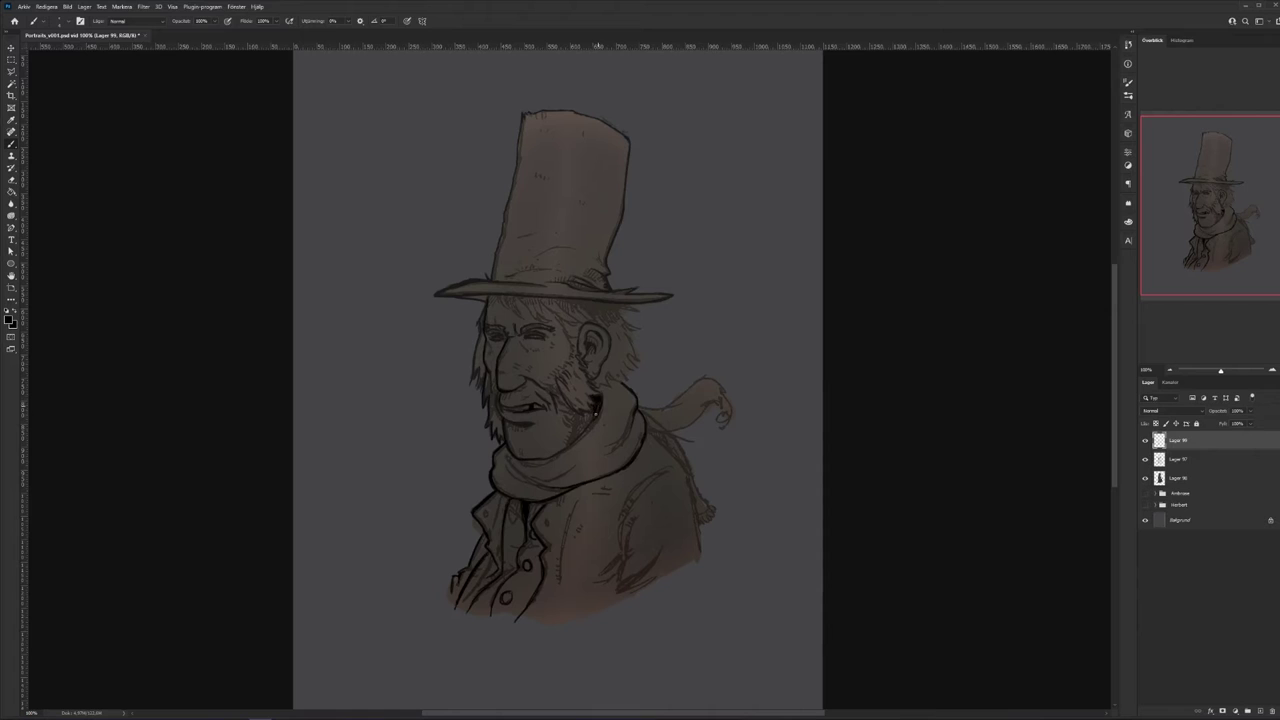
{"action": "mouse_move", "coordinate": [588, 431]}
{"action": "left_mouse_down"}
{"action": "mouse_move", "coordinate": [584, 413]}
{"action": "mouse_move", "coordinate": [616, 403]}
{"action": "mouse_move", "coordinate": [607, 417]}
{"action": "left_mouse_up"}
{"action": "left_click_drag", "start_coordinate": [505, 457], "coordinate": [519, 479]}
{"action": "left_click_drag", "start_coordinate": [538, 465], "coordinate": [566, 456]}
- Ink the scarf end down the back with its fringe, the back's outline and the creases at the shoulder
{"action": "mouse_move", "coordinate": [643, 408]}
{"action": "left_mouse_down"}
{"action": "mouse_move", "coordinate": [681, 446]}
{"action": "mouse_move", "coordinate": [703, 498]}
{"action": "left_mouse_up"}
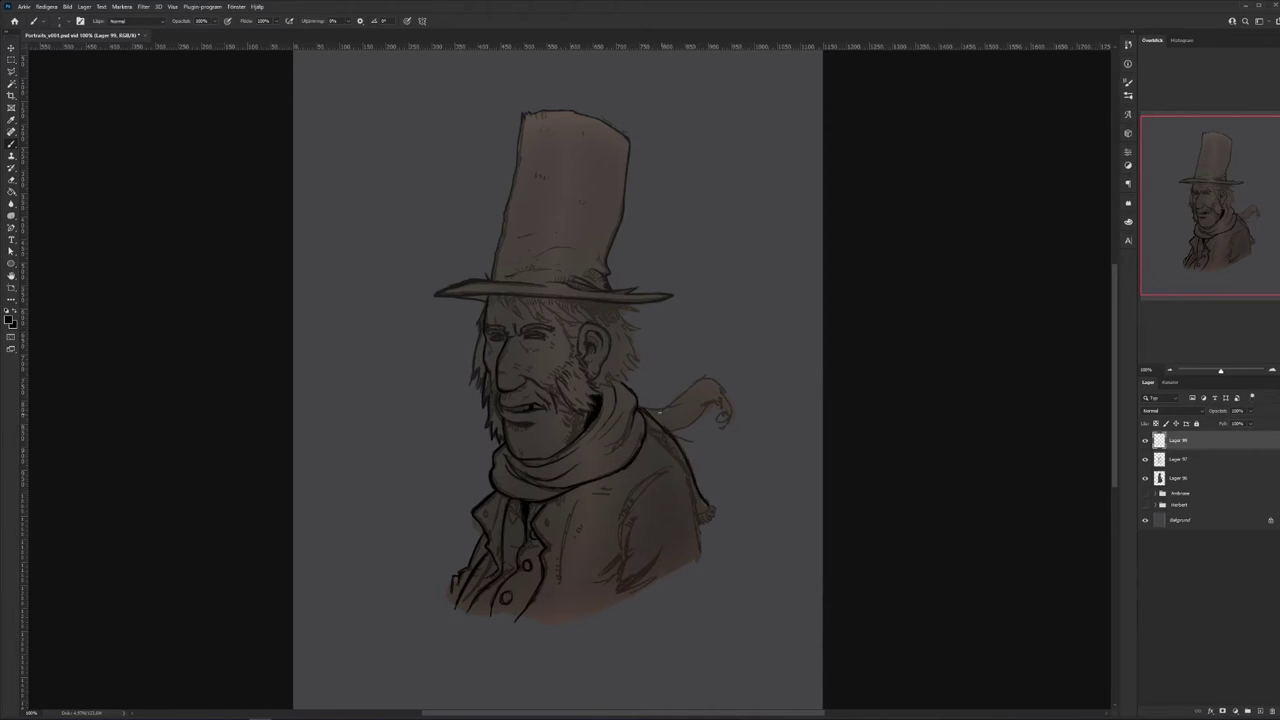
{"action": "left_click_drag", "start_coordinate": [716, 502], "coordinate": [705, 524]}
{"action": "left_click_drag", "start_coordinate": [662, 440], "coordinate": [702, 552]}
{"action": "mouse_move", "coordinate": [632, 505]}
{"action": "left_mouse_down"}
{"action": "mouse_move", "coordinate": [676, 471]}
{"action": "mouse_move", "coordinate": [621, 513]}
{"action": "left_mouse_up"}
{"action": "mouse_move", "coordinate": [637, 487]}
{"action": "left_mouse_down"}
{"action": "mouse_move", "coordinate": [657, 477]}
{"action": "mouse_move", "coordinate": [627, 506]}
{"action": "mouse_move", "coordinate": [625, 489]}
{"action": "left_mouse_up"}
- Fill the coat's shadow in front of the near arm with solid black, using a larger textured brush
{"action": "mouse_move", "coordinate": [607, 502]}
{"action": "left_mouse_down"}
{"action": "mouse_move", "coordinate": [569, 579]}
{"action": "mouse_move", "coordinate": [585, 571]}
{"action": "mouse_move", "coordinate": [549, 617]}
{"action": "left_mouse_up"}
{"action": "mouse_move", "coordinate": [631, 529]}
{"action": "left_mouse_down"}
{"action": "mouse_move", "coordinate": [617, 587]}
{"action": "mouse_move", "coordinate": [657, 555]}
{"action": "mouse_move", "coordinate": [602, 604]}
{"action": "mouse_move", "coordinate": [618, 563]}
{"action": "left_mouse_up"}
{"action": "right_click", "coordinate": [605, 540]}
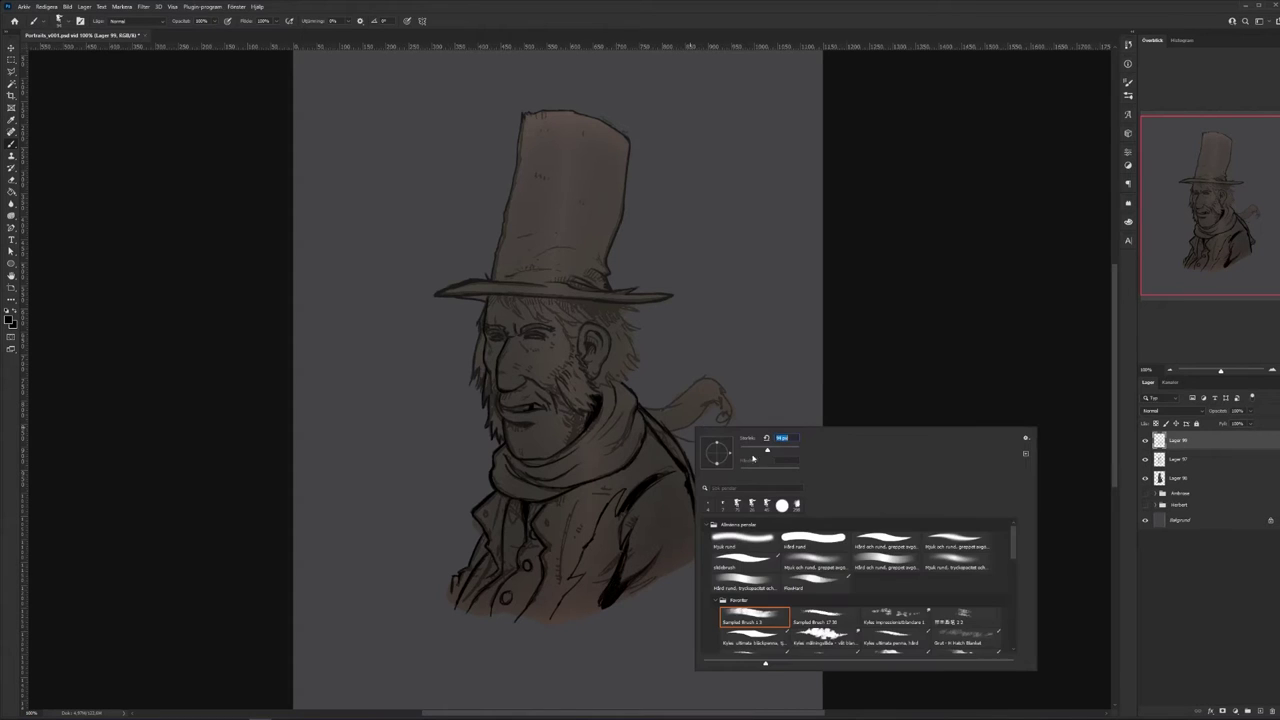
{"action": "mouse_move", "coordinate": [620, 512]}
{"action": "left_mouse_down"}
{"action": "mouse_move", "coordinate": [602, 580]}
{"action": "mouse_move", "coordinate": [614, 552]}
{"action": "mouse_move", "coordinate": [558, 630]}
{"action": "left_mouse_up"}
{"action": "right_click", "coordinate": [639, 445]}
{"action": "mouse_move", "coordinate": [613, 503]}
{"action": "left_mouse_down"}
{"action": "mouse_move", "coordinate": [622, 490]}
{"action": "mouse_move", "coordinate": [575, 580]}
{"action": "mouse_move", "coordinate": [584, 586]}
{"action": "mouse_move", "coordinate": [536, 642]}
{"action": "left_mouse_up"}
- Adjust the brush size and fill the shadow on the coat's far side below the collar with black
{"action": "mouse_move", "coordinate": [484, 535]}
{"action": "left_mouse_down"}
{"action": "mouse_move", "coordinate": [452, 612]}
{"action": "mouse_move", "coordinate": [494, 562]}
{"action": "mouse_move", "coordinate": [466, 581]}
{"action": "left_mouse_up"}
{"action": "right_click", "coordinate": [491, 561]}
{"action": "left_click_drag", "start_coordinate": [598, 485], "coordinate": [594, 485]}
{"action": "left_click_drag", "start_coordinate": [485, 551], "coordinate": [448, 606]}
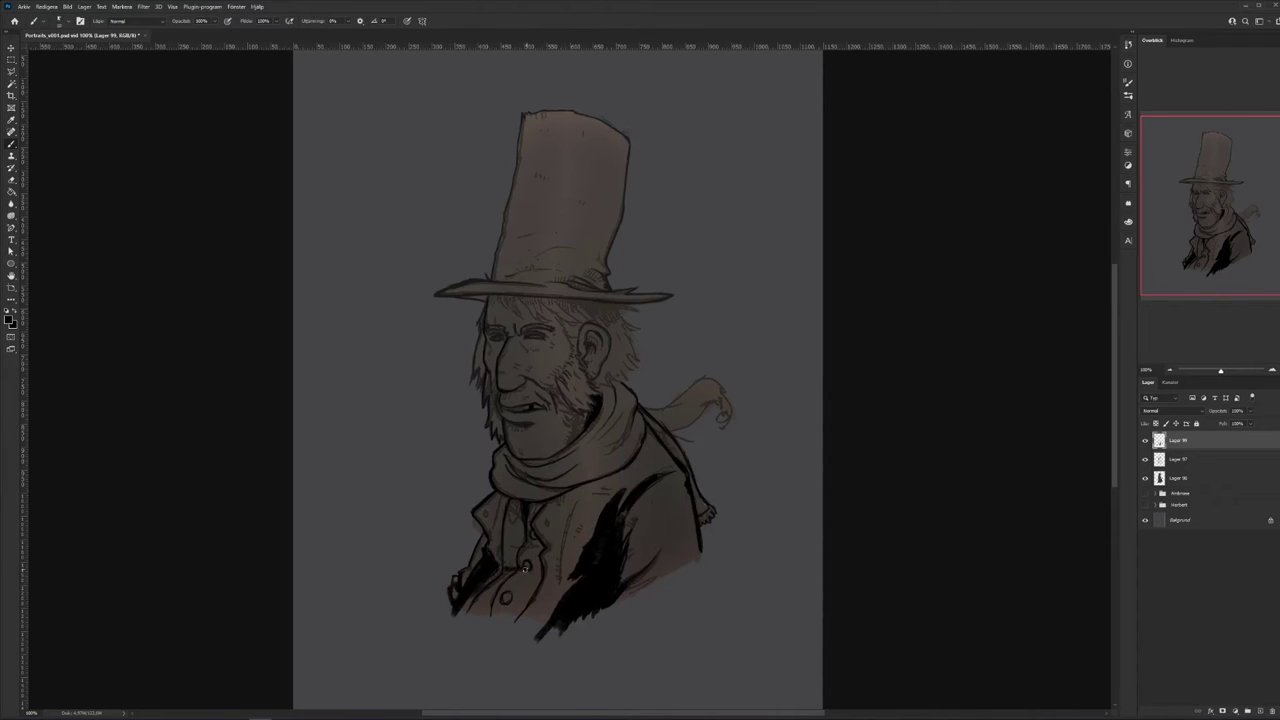
- Try a solid black shadow at the bottom of the vest's far side, and undo it
{"action": "mouse_move", "coordinate": [486, 590]}
{"action": "left_mouse_down"}
{"action": "mouse_move", "coordinate": [515, 572]}
{"action": "mouse_move", "coordinate": [483, 626]}
{"action": "mouse_move", "coordinate": [470, 620]}
{"action": "left_mouse_up"}
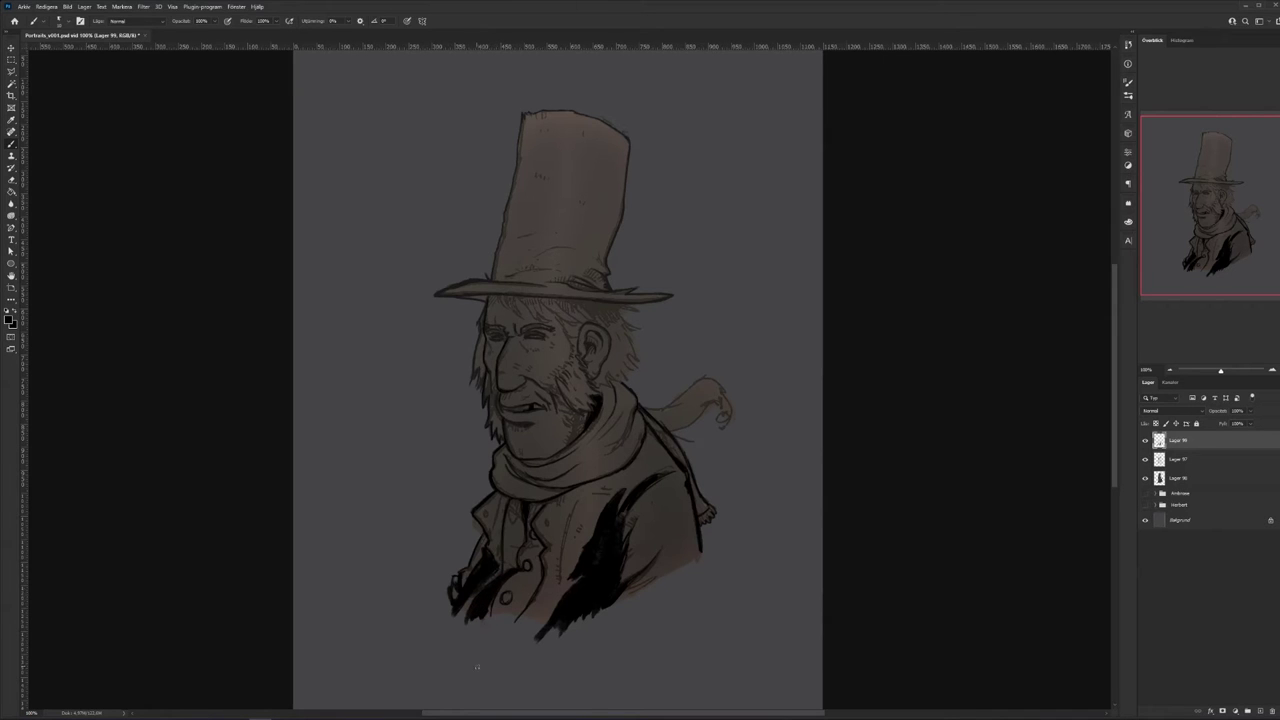
{"action": "key", "text": "ctrl+z"}
{"action": "key", "text": "ctrl+z"}
{"action": "key", "text": "ctrl+z"}
{"action": "key", "text": "ctrl+z"}
{"action": "key", "text": "ctrl+z"}
- Fill the collar opening below the scarf with black using a smaller brush, undoing the last stray strokes on the scarf
{"action": "right_click", "coordinate": [627, 393]}
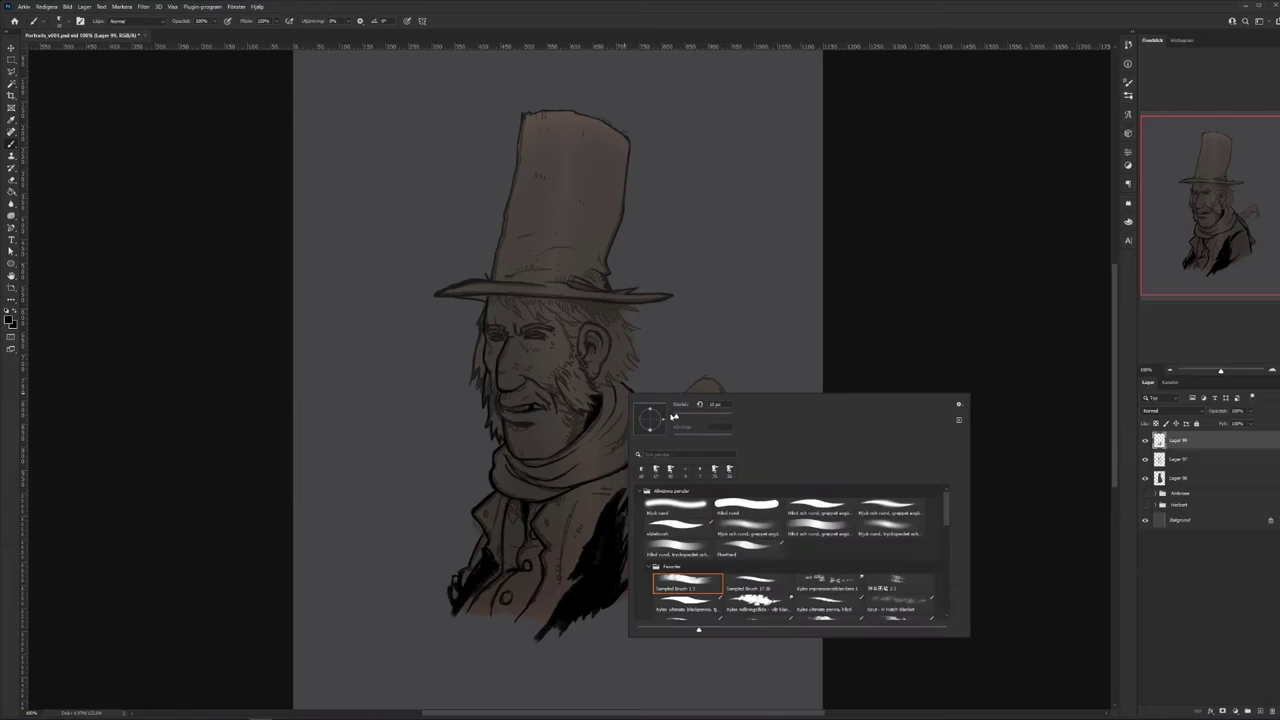
{"action": "left_click", "coordinate": [675, 417]}
{"action": "left_click", "coordinate": [506, 561]}
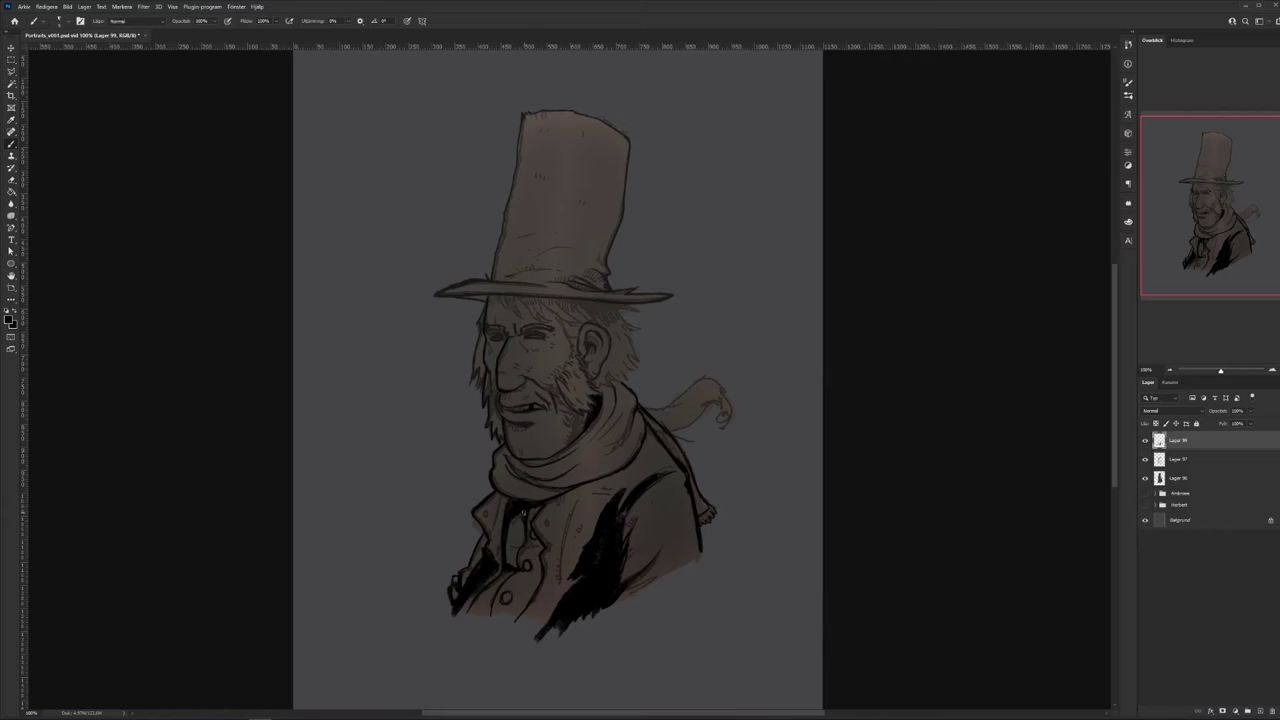
{"action": "mouse_move", "coordinate": [500, 497]}
{"action": "left_mouse_down"}
{"action": "mouse_move", "coordinate": [499, 516]}
{"action": "mouse_move", "coordinate": [501, 500]}
{"action": "left_mouse_up"}
{"action": "mouse_move", "coordinate": [504, 447]}
{"action": "left_mouse_down"}
{"action": "mouse_move", "coordinate": [507, 488]}
{"action": "mouse_move", "coordinate": [493, 470]}
{"action": "left_mouse_up"}
{"action": "key", "text": "ctrl+z"}
{"action": "key", "text": "ctrl+z"}
- Ink the jagged hair edge at the back of the head from the hat brim down to the scarf
{"action": "key", "text": "ctrl+plus"}
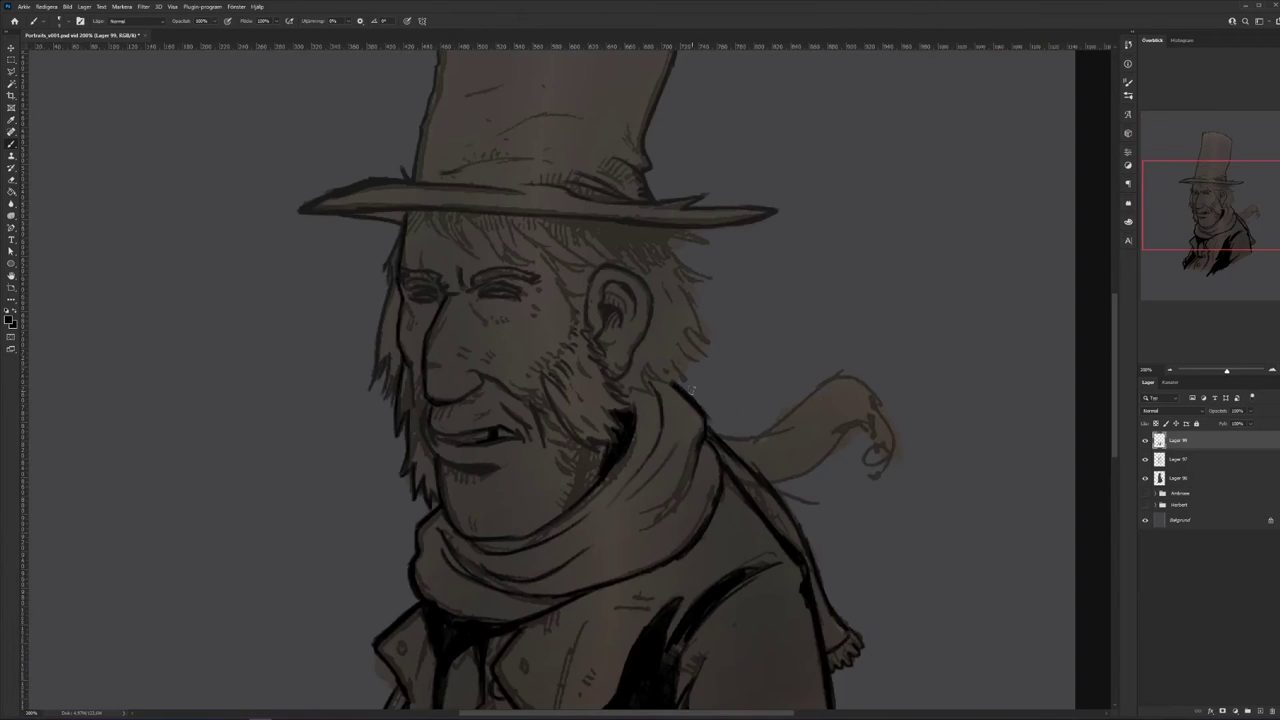
{"action": "right_click", "coordinate": [771, 286]}
{"action": "mouse_move", "coordinate": [679, 230]}
{"action": "left_mouse_down"}
{"action": "mouse_move", "coordinate": [711, 245]}
{"action": "mouse_move", "coordinate": [663, 237]}
{"action": "mouse_move", "coordinate": [713, 278]}
{"action": "mouse_move", "coordinate": [680, 265]}
{"action": "mouse_move", "coordinate": [700, 288]}
{"action": "mouse_move", "coordinate": [694, 298]}
{"action": "mouse_move", "coordinate": [680, 281]}
{"action": "mouse_move", "coordinate": [710, 343]}
{"action": "mouse_move", "coordinate": [678, 320]}
{"action": "mouse_move", "coordinate": [708, 356]}
{"action": "mouse_move", "coordinate": [680, 343]}
{"action": "mouse_move", "coordinate": [696, 374]}
{"action": "mouse_move", "coordinate": [669, 375]}
{"action": "mouse_move", "coordinate": [667, 337]}
{"action": "mouse_move", "coordinate": [681, 386]}
{"action": "left_mouse_up"}
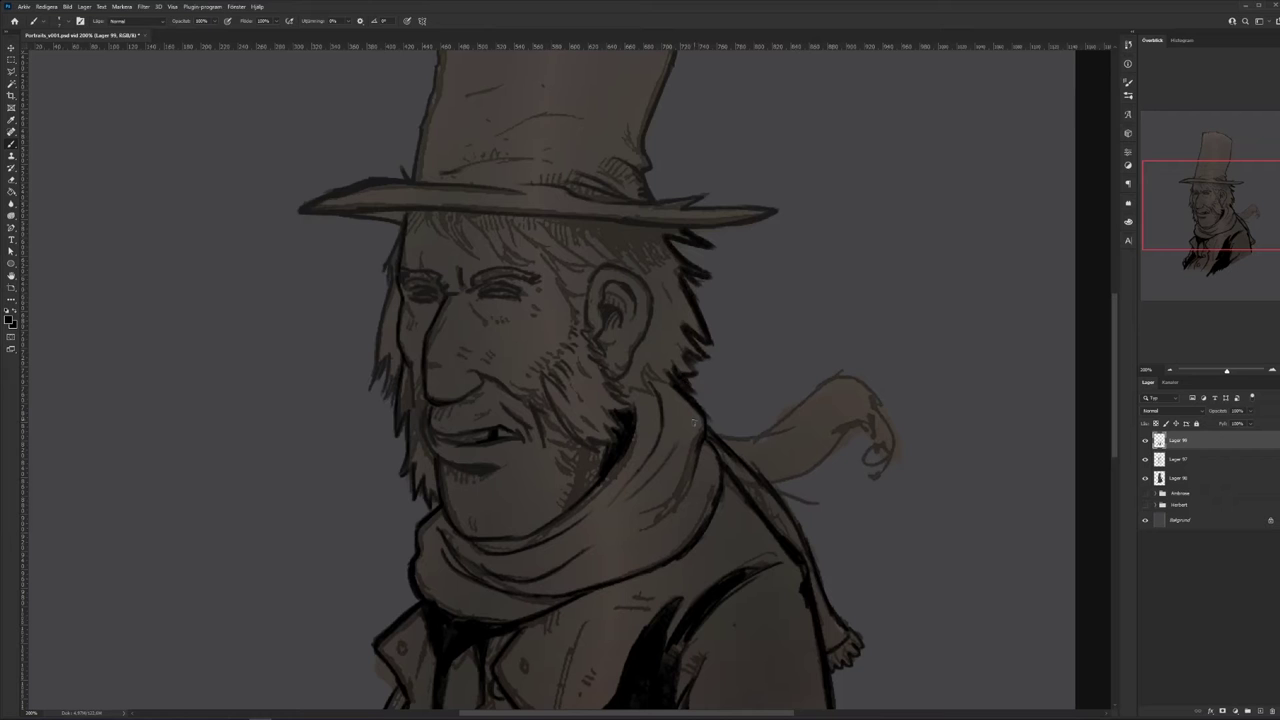
- Strengthen the ear's outline with a bolder line, and add sideburn strokes with an adjusted brush size
{"action": "mouse_move", "coordinate": [590, 286]}
{"action": "left_mouse_down"}
{"action": "mouse_move", "coordinate": [598, 270]}
{"action": "mouse_move", "coordinate": [632, 272]}
{"action": "mouse_move", "coordinate": [650, 308]}
{"action": "mouse_move", "coordinate": [633, 347]}
{"action": "mouse_move", "coordinate": [610, 347]}
{"action": "mouse_move", "coordinate": [506, 445]}
{"action": "left_mouse_up"}
{"action": "right_click", "coordinate": [622, 296]}
{"action": "left_click", "coordinate": [664, 319]}
{"action": "left_click", "coordinate": [531, 377]}
{"action": "left_click_drag", "start_coordinate": [531, 376], "coordinate": [529, 394]}
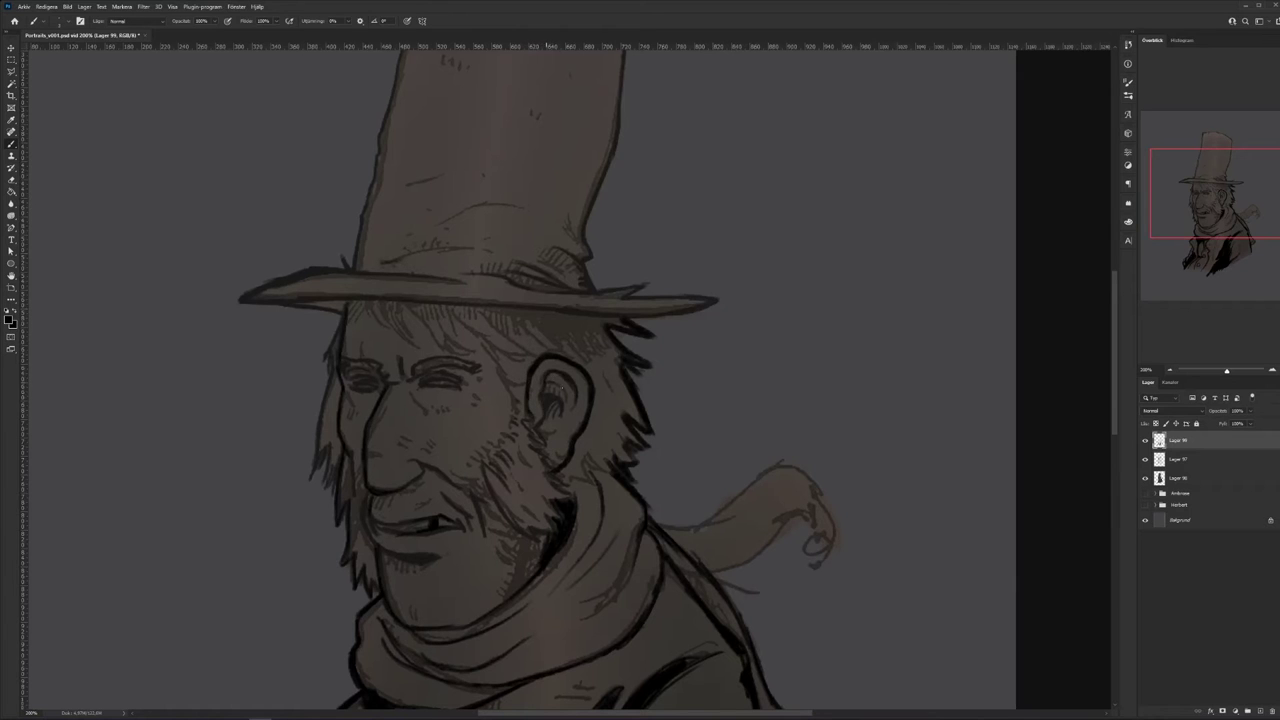
- Ink the hair strands on the forehead, temple and behind the ear, and darken the underside of the hat brim
{"action": "left_click_drag", "start_coordinate": [617, 331], "coordinate": [597, 359]}
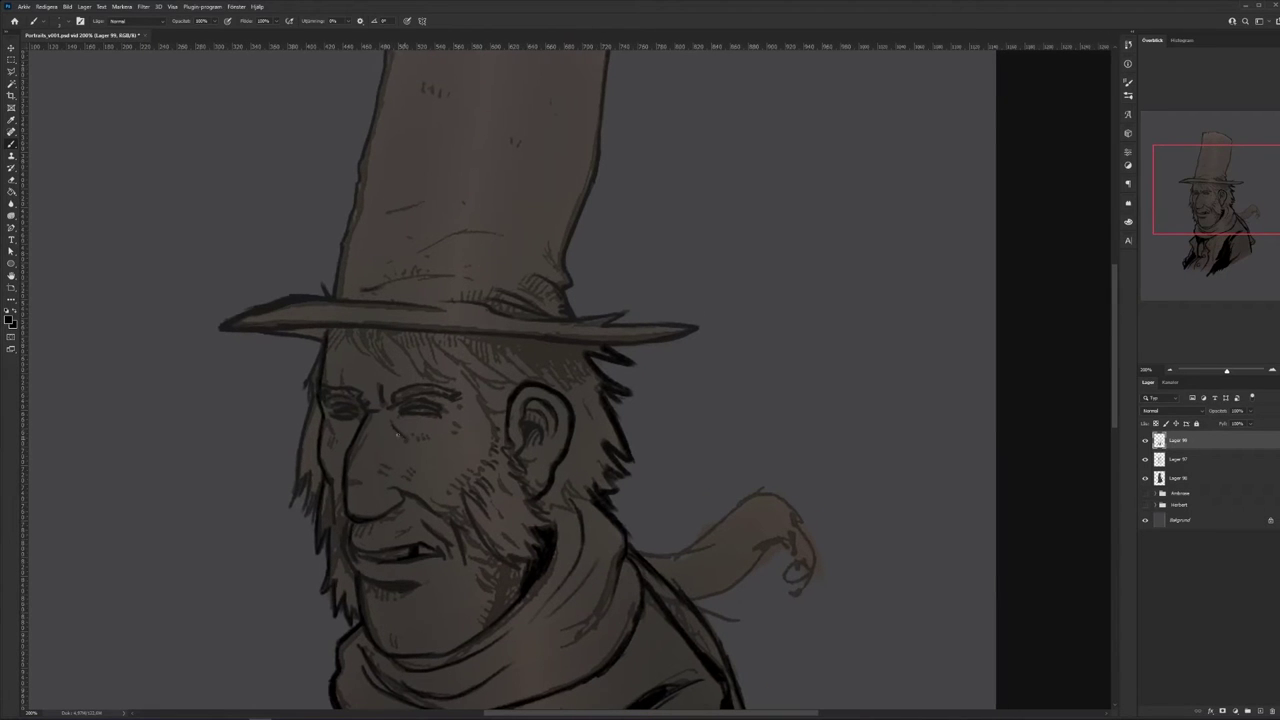
{"action": "mouse_move", "coordinate": [404, 347]}
{"action": "left_mouse_down"}
{"action": "mouse_move", "coordinate": [421, 372]}
{"action": "mouse_move", "coordinate": [441, 379]}
{"action": "mouse_move", "coordinate": [421, 357]}
{"action": "mouse_move", "coordinate": [449, 378]}
{"action": "mouse_move", "coordinate": [426, 325]}
{"action": "mouse_move", "coordinate": [498, 381]}
{"action": "mouse_move", "coordinate": [459, 365]}
{"action": "mouse_move", "coordinate": [491, 398]}
{"action": "mouse_move", "coordinate": [499, 417]}
{"action": "mouse_move", "coordinate": [476, 394]}
{"action": "mouse_move", "coordinate": [490, 428]}
{"action": "left_mouse_up"}
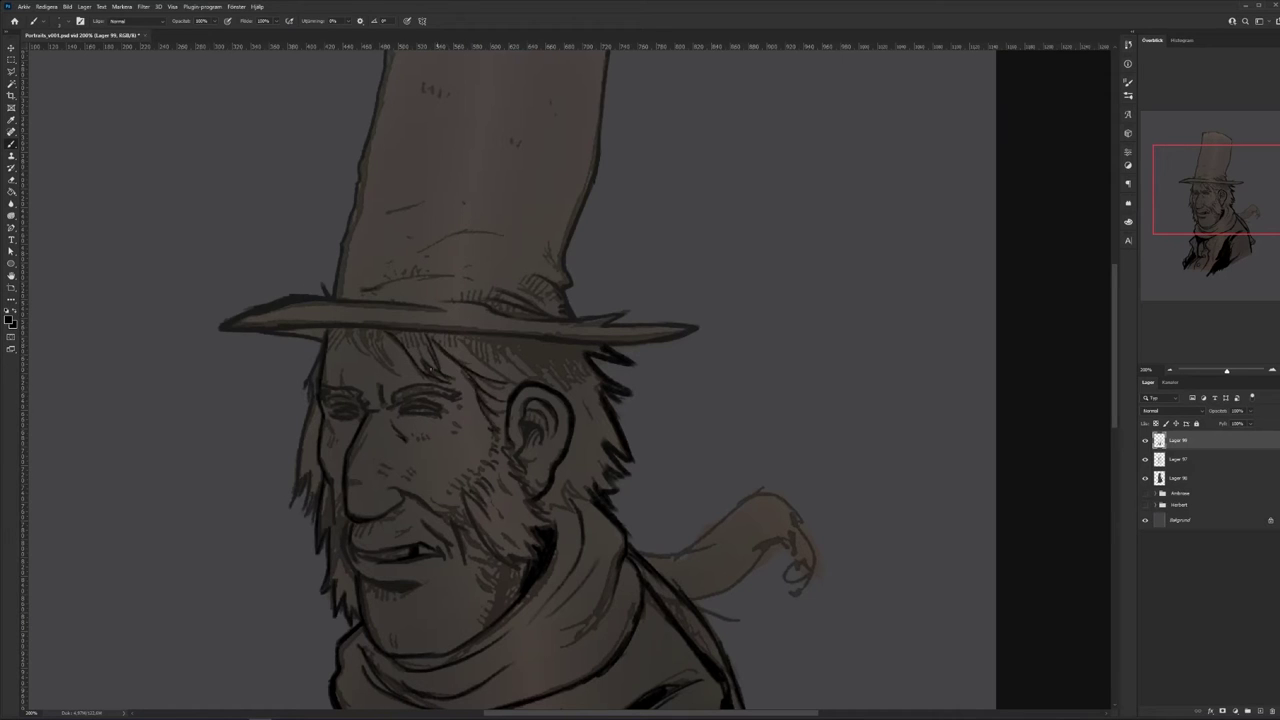
{"action": "mouse_move", "coordinate": [353, 325]}
{"action": "left_mouse_down"}
{"action": "mouse_move", "coordinate": [394, 378]}
{"action": "mouse_move", "coordinate": [385, 353]}
{"action": "left_mouse_up"}
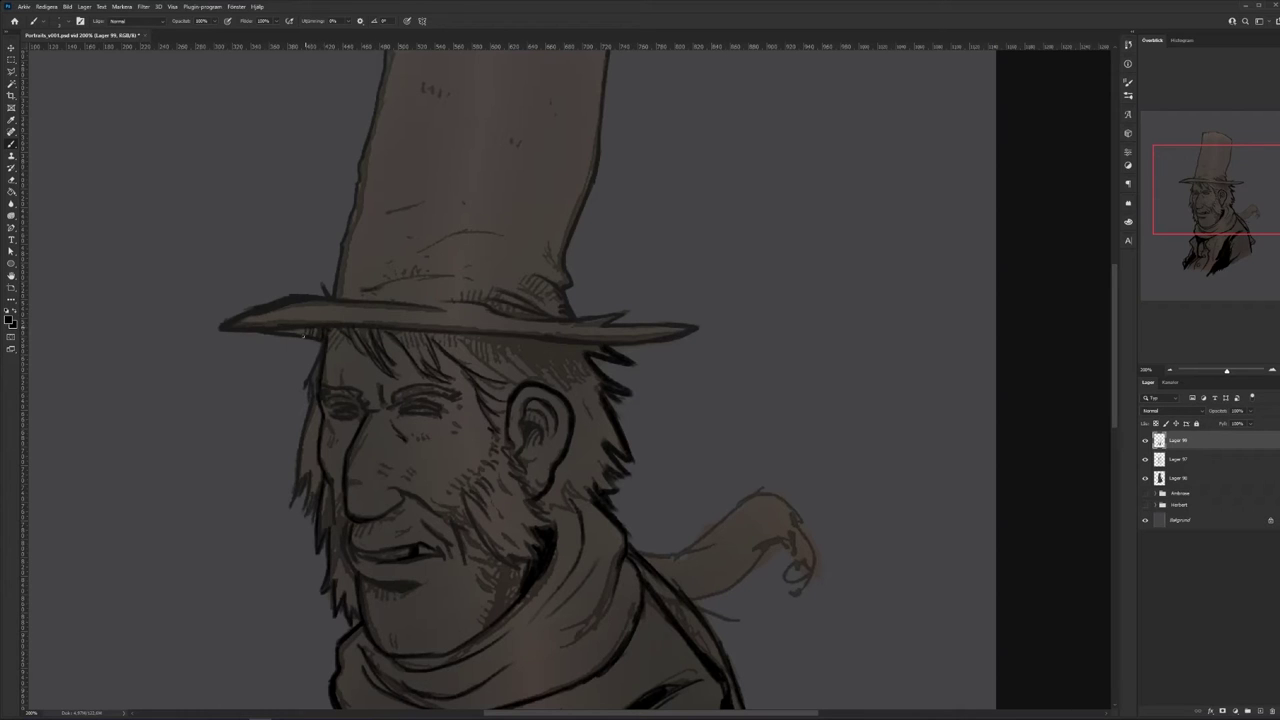
{"action": "left_click_drag", "start_coordinate": [611, 346], "coordinate": [684, 334]}
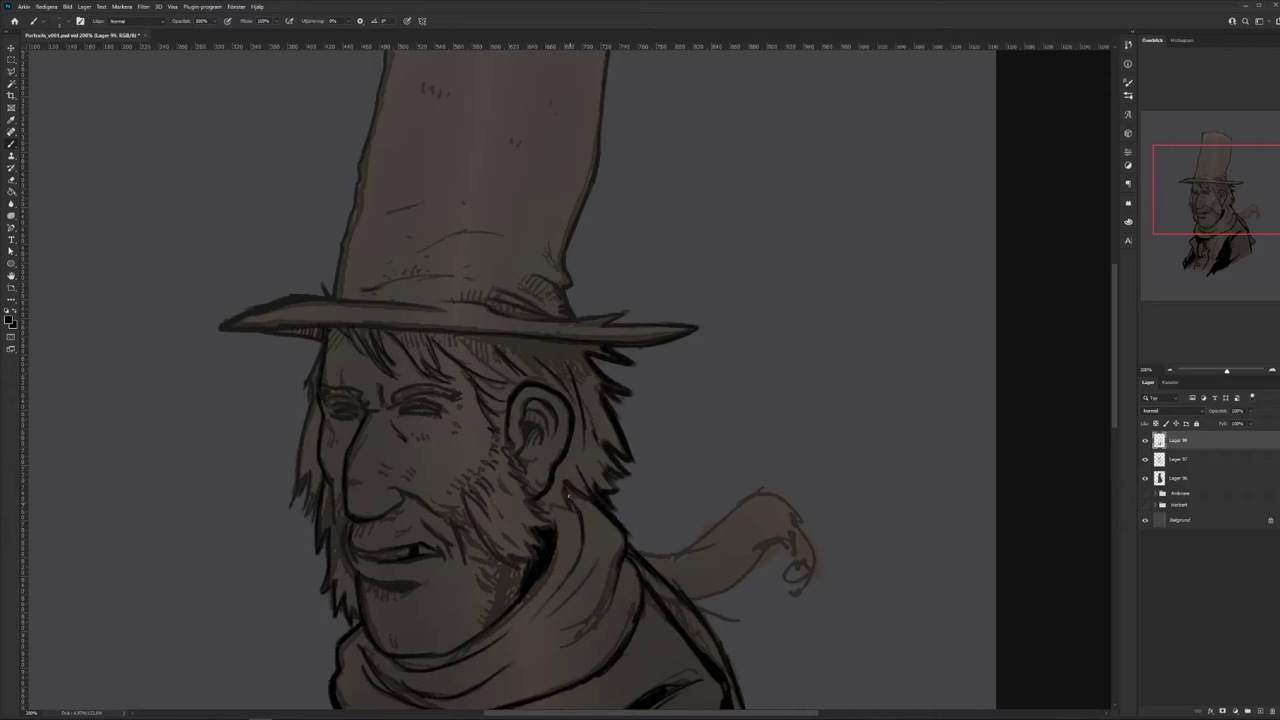
{"action": "left_click_drag", "start_coordinate": [549, 494], "coordinate": [543, 514]}
{"action": "left_click_drag", "start_coordinate": [591, 478], "coordinate": [626, 583]}
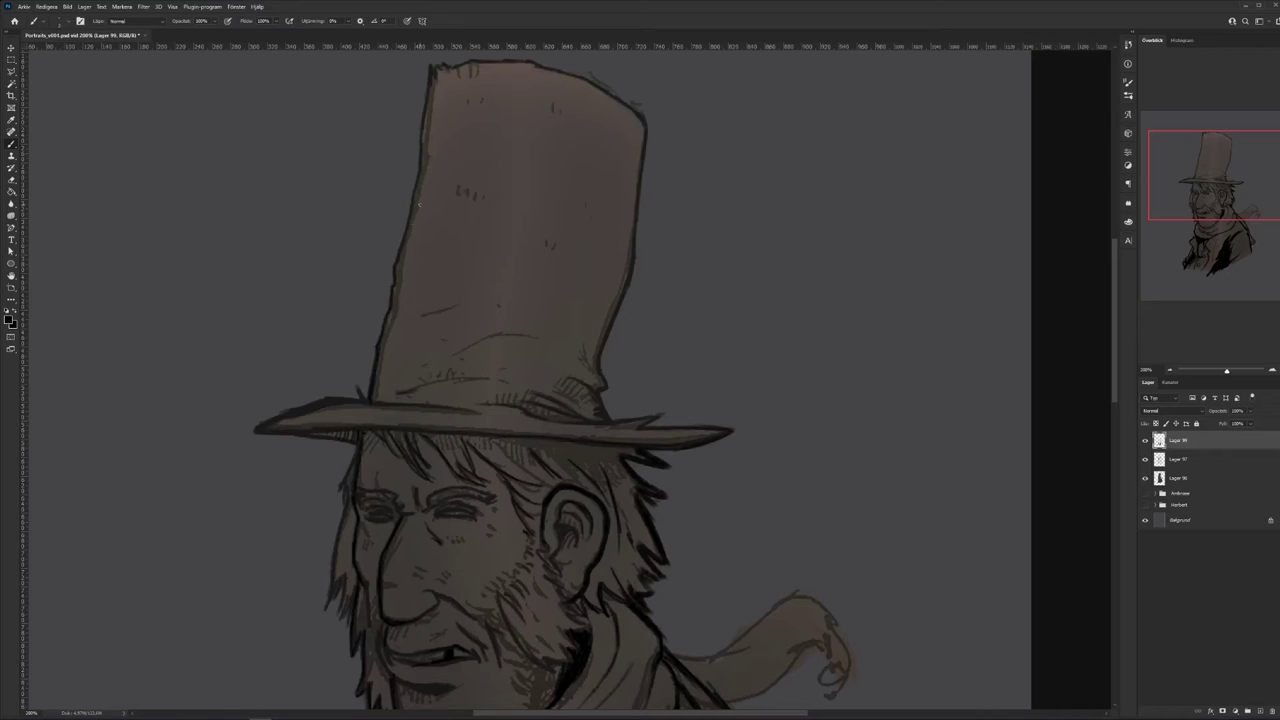
- Reinforce both side outlines of the hat's crown and the line where it meets the brim
{"action": "left_click_drag", "start_coordinate": [414, 194], "coordinate": [424, 111]}
{"action": "left_click_drag", "start_coordinate": [638, 195], "coordinate": [627, 284]}
{"action": "left_click_drag", "start_coordinate": [615, 427], "coordinate": [588, 425]}
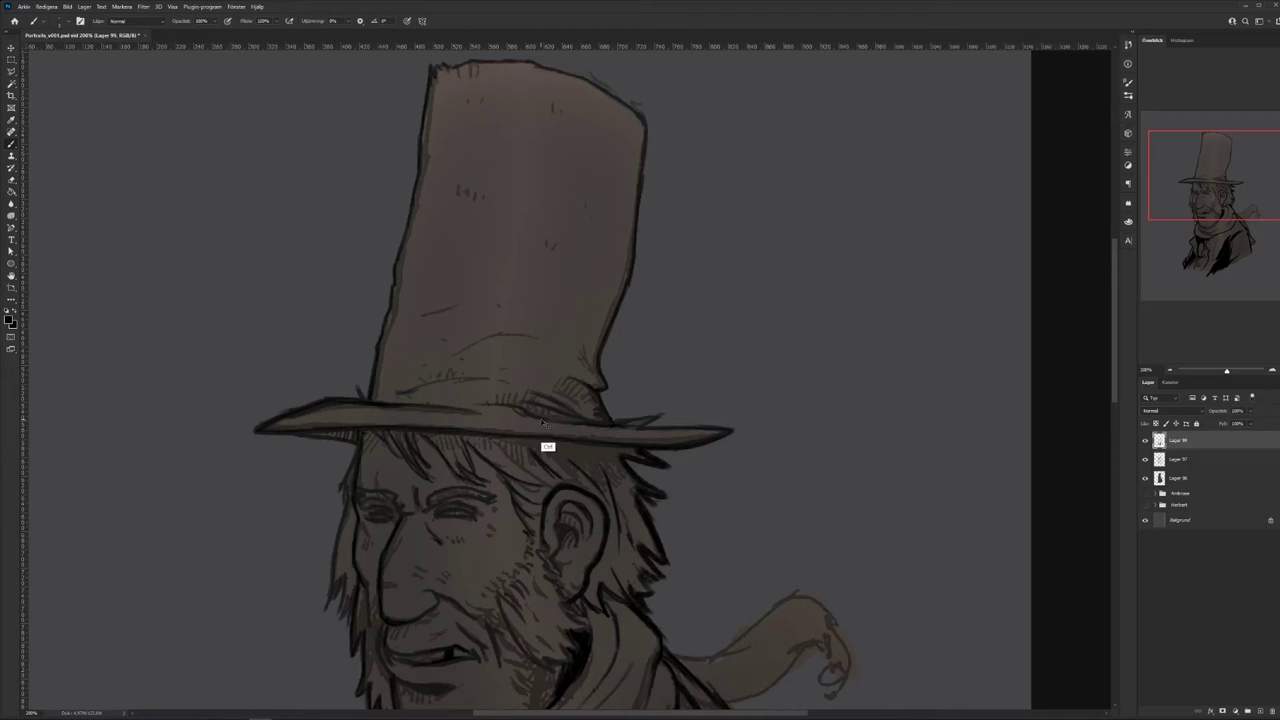
- Erase the scarf end flying out behind the shoulder from the toned base layer and from the Lager 97 line layer
{"action": "scroll", "coordinate": [617, 345], "scroll_direction": "down", "scroll_amount": 4}
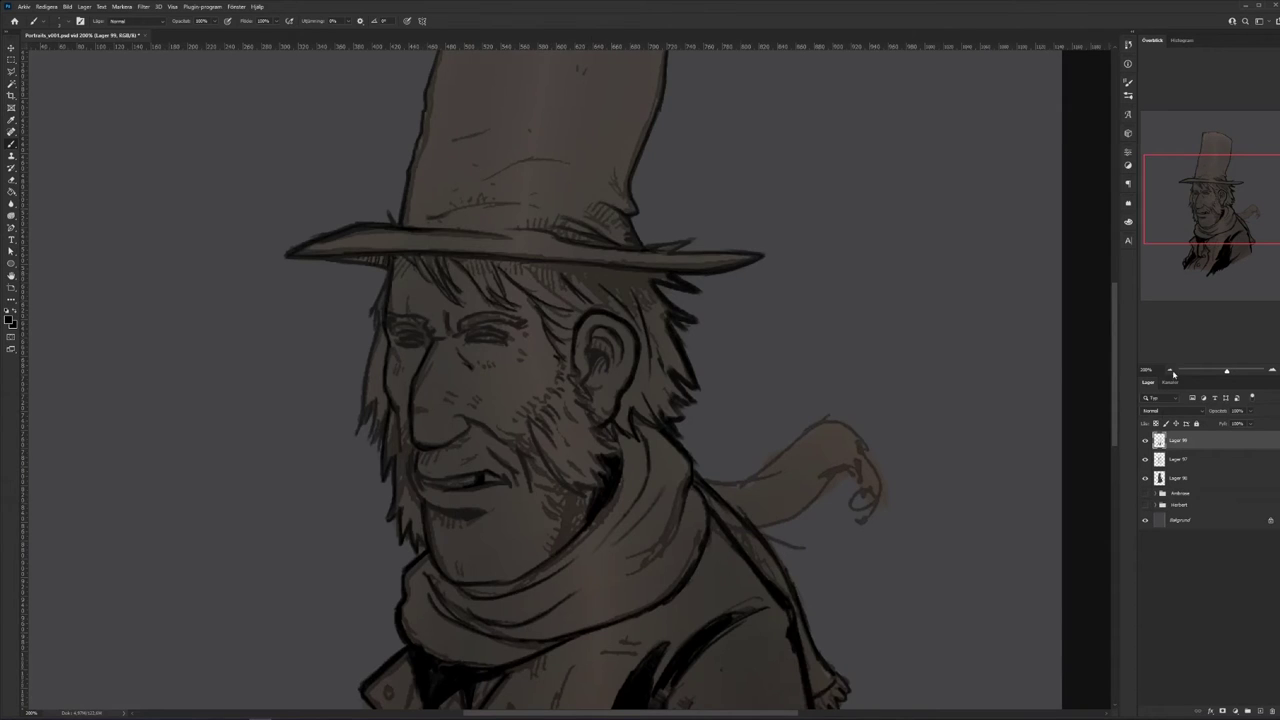
{"action": "left_click", "coordinate": [1171, 372]}
{"action": "left_click", "coordinate": [1169, 482]}
{"action": "left_click", "coordinate": [12, 180]}
{"action": "right_click", "coordinate": [735, 374]}
{"action": "left_click", "coordinate": [787, 402]}
{"action": "left_click", "coordinate": [730, 455]}
{"action": "mouse_move", "coordinate": [712, 428]}
{"action": "left_mouse_down"}
{"action": "mouse_move", "coordinate": [650, 432]}
{"action": "mouse_move", "coordinate": [660, 444]}
{"action": "left_mouse_up"}
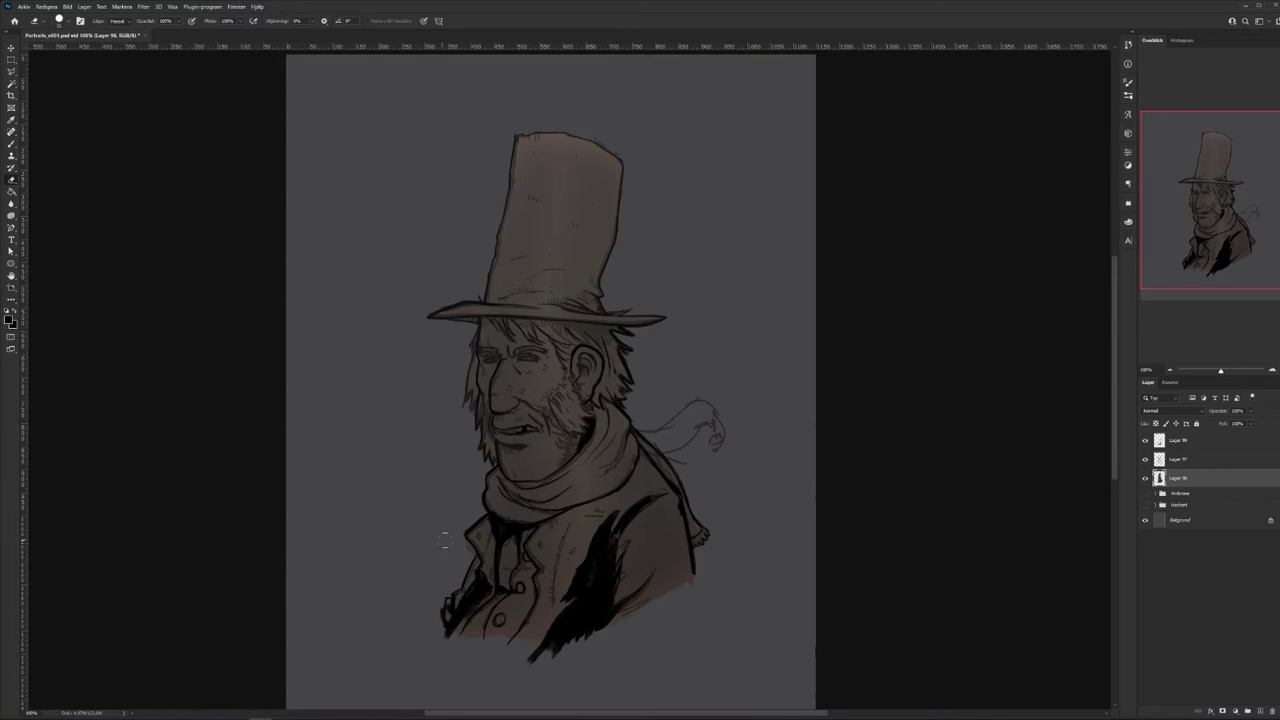
{"action": "left_click", "coordinate": [1195, 459]}
{"action": "mouse_move", "coordinate": [711, 455]}
{"action": "left_mouse_down"}
{"action": "mouse_move", "coordinate": [723, 411]}
{"action": "mouse_move", "coordinate": [700, 378]}
{"action": "mouse_move", "coordinate": [693, 451]}
{"action": "mouse_move", "coordinate": [648, 434]}
{"action": "left_mouse_up"}
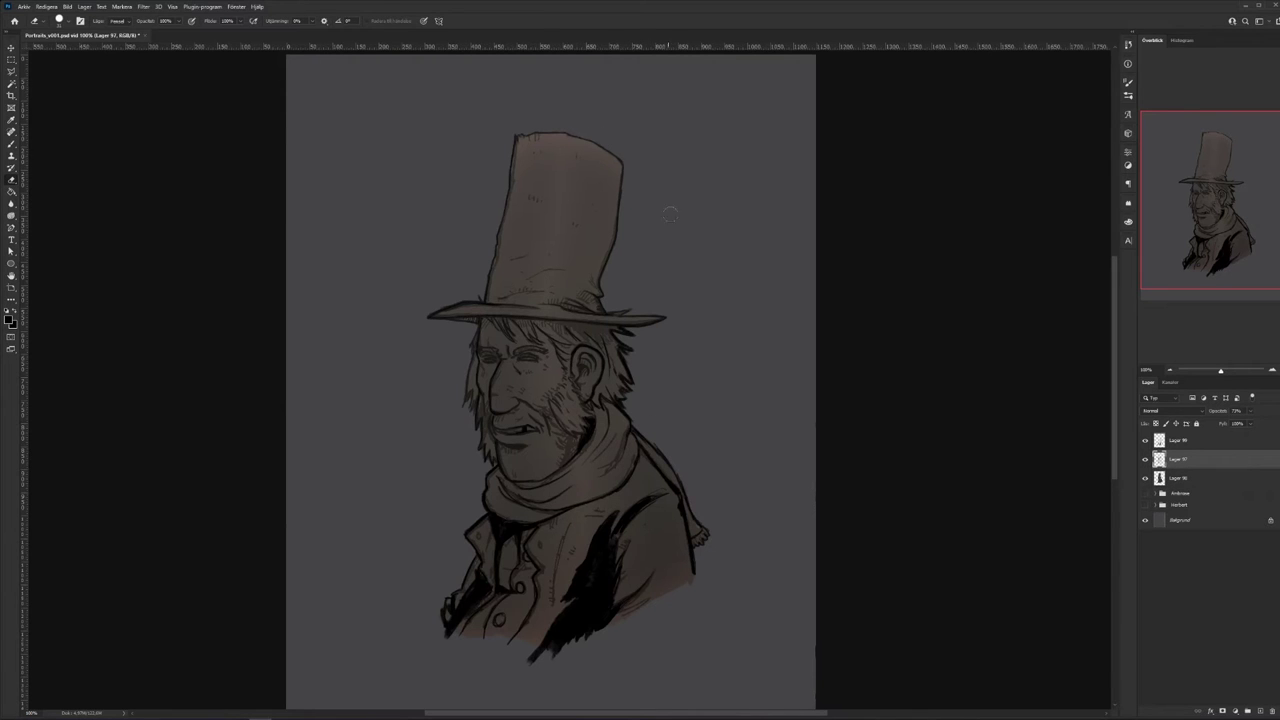
- Add a new layer beneath the Lager 97 line layer and pick a muted brownish skin tone as the foreground colour
{"action": "key", "text": "ctrl+shift+alt+n"}
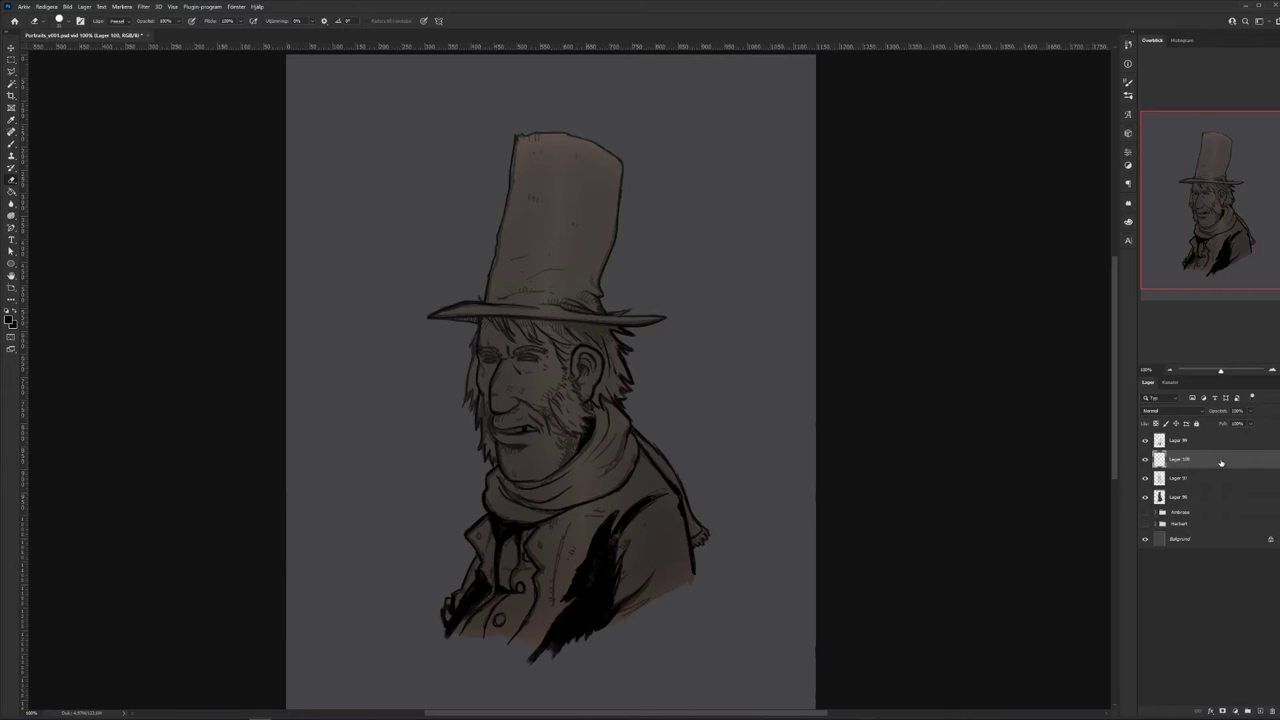
{"action": "left_click_drag", "start_coordinate": [1221, 463], "coordinate": [1220, 487]}
{"action": "left_click", "coordinate": [11, 144]}
{"action": "left_click", "coordinate": [8, 320]}
{"action": "left_click", "coordinate": [970, 385]}
{"action": "left_click", "coordinate": [871, 351]}
{"action": "left_click_drag", "start_coordinate": [973, 387], "coordinate": [970, 392]}
{"action": "left_click", "coordinate": [970, 388]}
{"action": "left_click", "coordinate": [863, 316]}
{"action": "left_click_drag", "start_coordinate": [863, 316], "coordinate": [875, 333]}
{"action": "left_click", "coordinate": [1054, 272]}
- Paint the whole face in the skin tone, using a reduced brush size for the forehead between the hair strands
{"action": "key", "text": "b"}
{"action": "right_click", "coordinate": [529, 331]}
{"action": "left_click", "coordinate": [589, 524]}
{"action": "mouse_move", "coordinate": [494, 355]}
{"action": "left_mouse_down"}
{"action": "mouse_move", "coordinate": [513, 384]}
{"action": "mouse_move", "coordinate": [533, 349]}
{"action": "mouse_move", "coordinate": [538, 424]}
{"action": "mouse_move", "coordinate": [521, 409]}
{"action": "mouse_move", "coordinate": [493, 422]}
{"action": "mouse_move", "coordinate": [555, 454]}
{"action": "mouse_move", "coordinate": [511, 468]}
{"action": "left_mouse_up"}
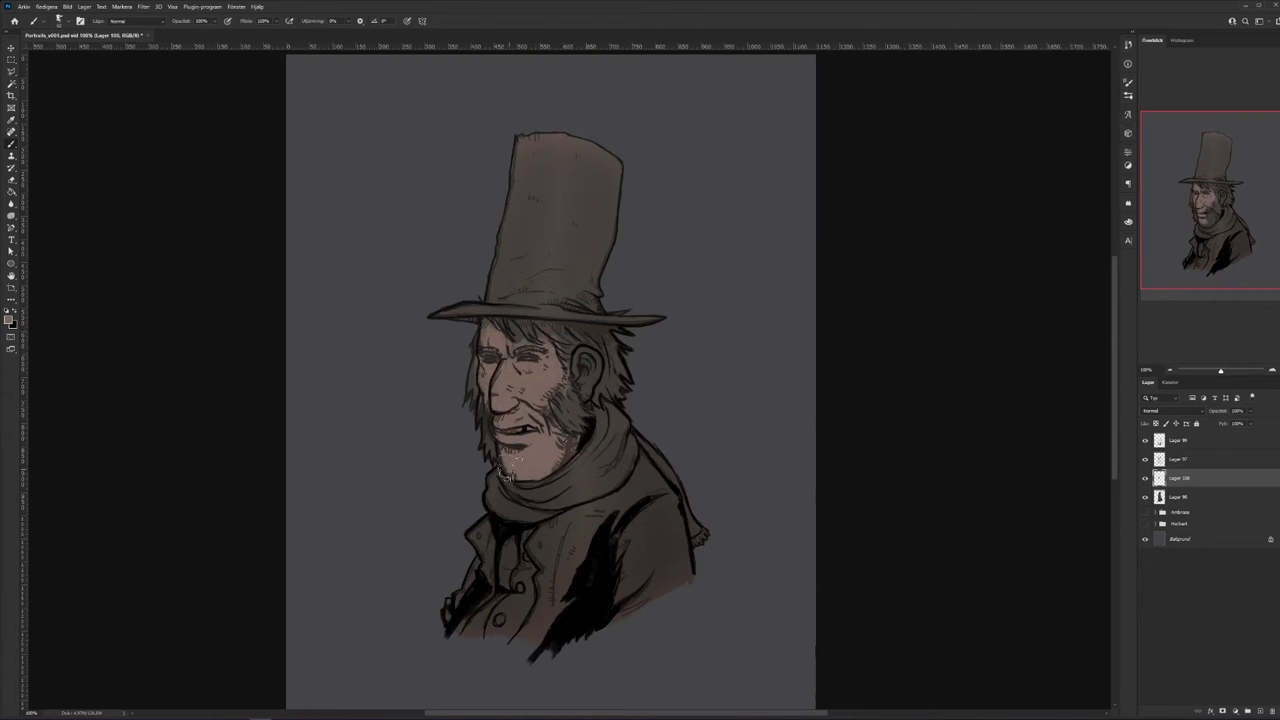
{"action": "right_click", "coordinate": [520, 331]}
{"action": "left_click_drag", "start_coordinate": [629, 369], "coordinate": [616, 369]}
{"action": "left_click_drag", "start_coordinate": [517, 331], "coordinate": [552, 352]}
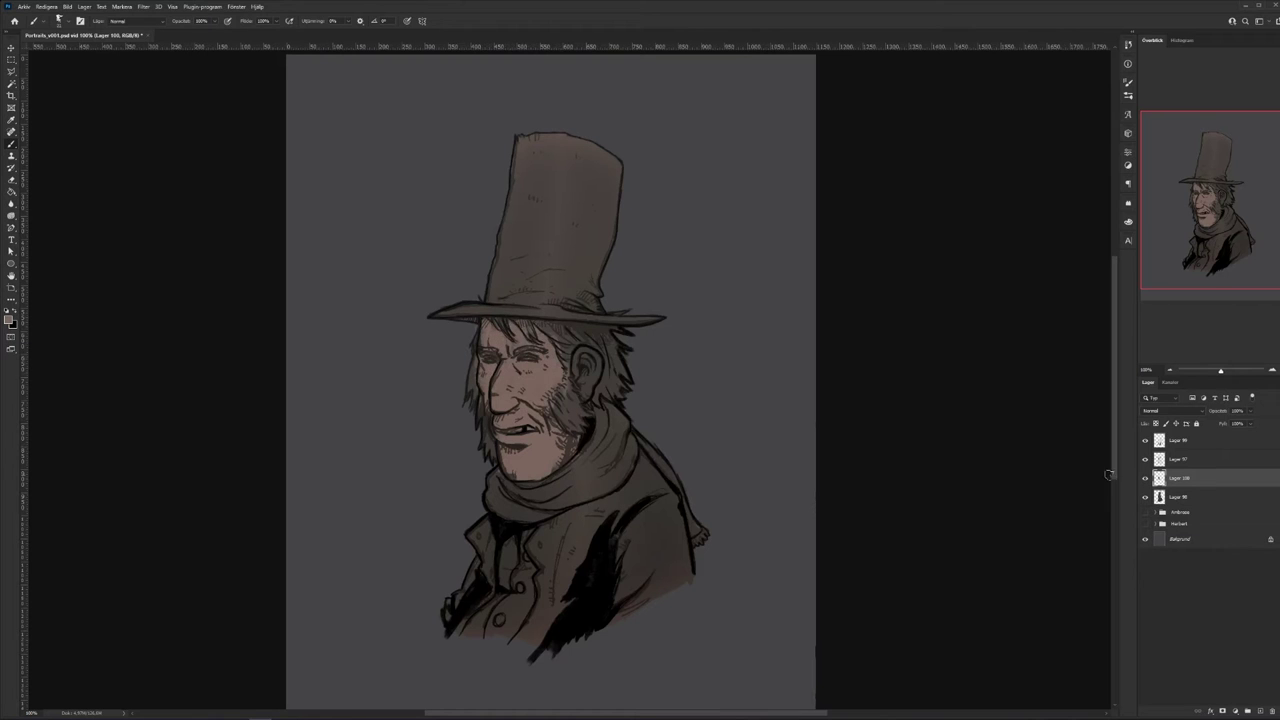
- Soften the line work on the jaw and chin in Lager 97 with a smaller eraser using pressure-controlled opacity
{"action": "left_click", "coordinate": [1190, 460]}
{"action": "left_click", "coordinate": [14, 182]}
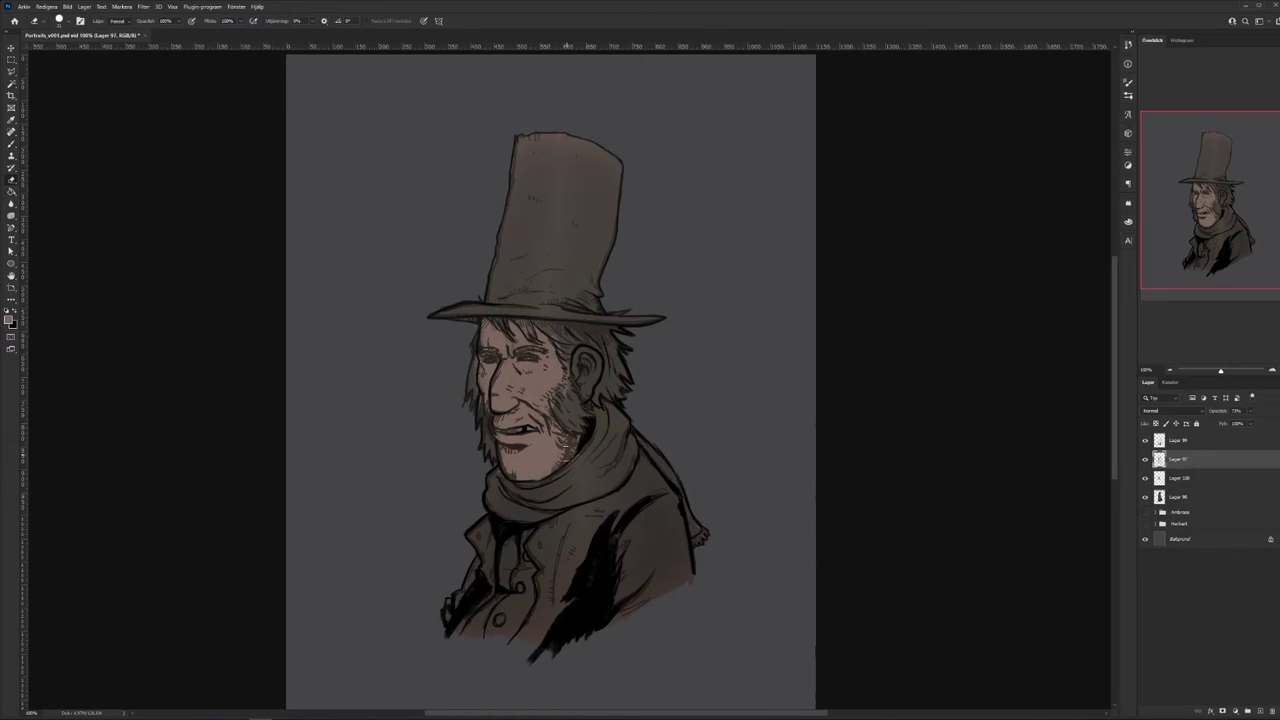
{"action": "right_click", "coordinate": [572, 406]}
{"action": "left_click", "coordinate": [192, 21]}
{"action": "left_click_drag", "start_coordinate": [566, 440], "coordinate": [552, 461]}
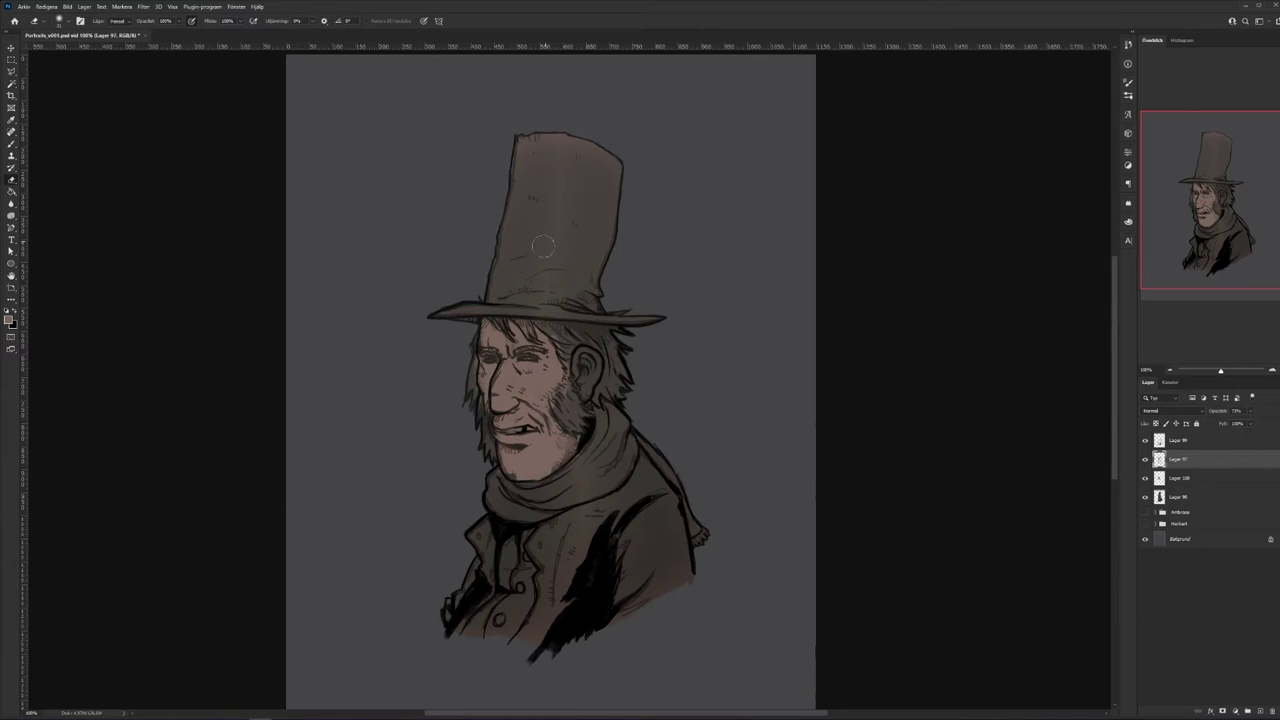
{"action": "right_click", "coordinate": [571, 374]}
{"action": "key", "text": "Escape"}
{"action": "key", "text": "b"}
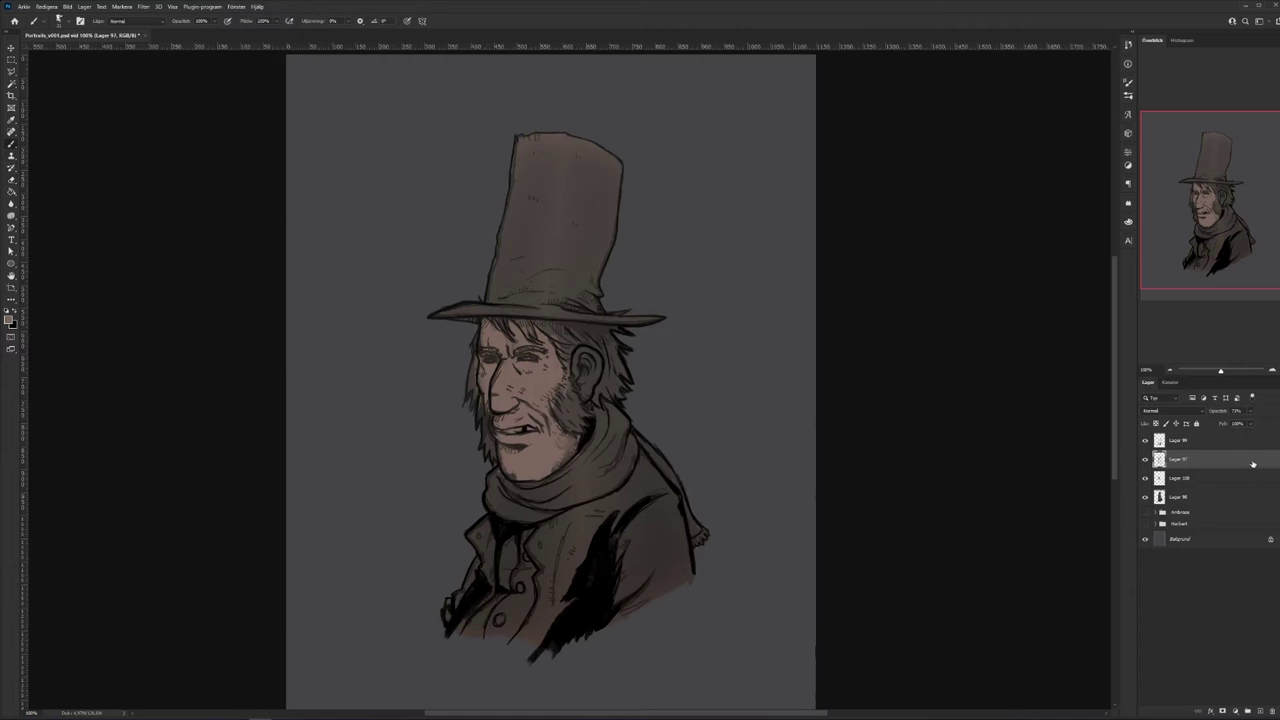
{"action": "double_click", "coordinate": [1215, 459]}
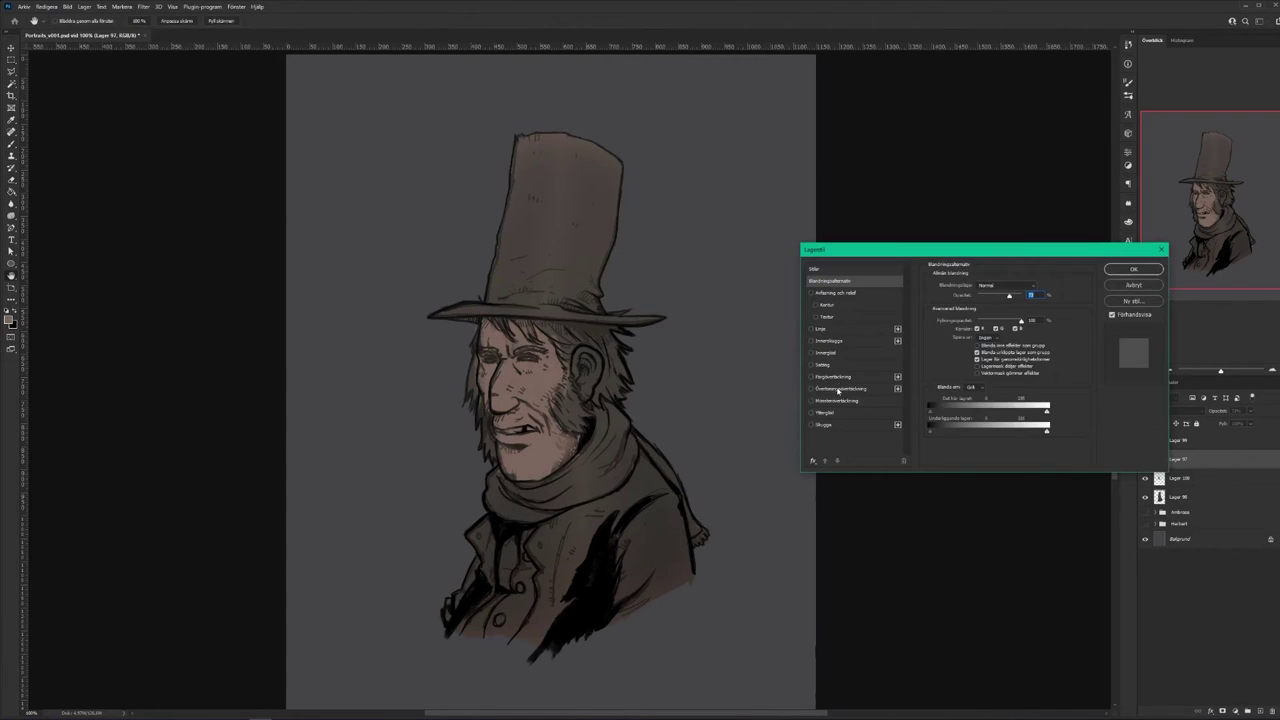
{"action": "left_click", "coordinate": [838, 388]}
{"action": "left_click_drag", "start_coordinate": [989, 299], "coordinate": [1020, 297]}
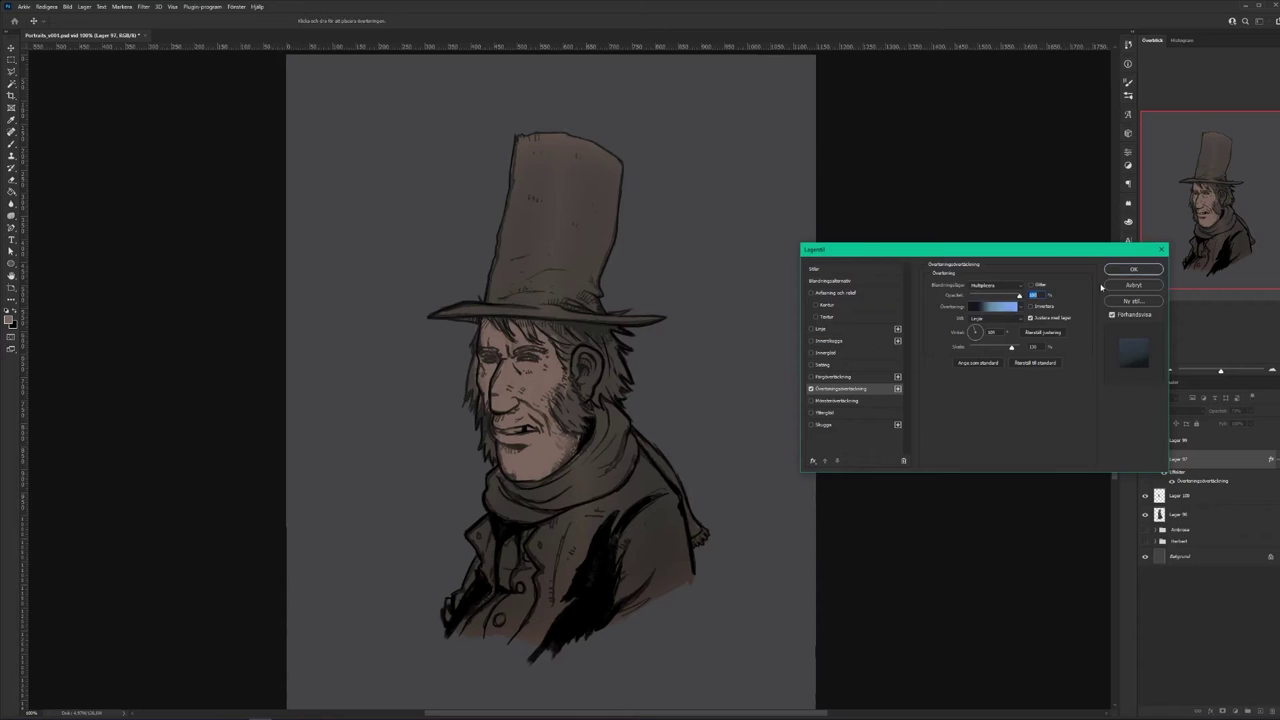
{"action": "left_click", "coordinate": [1138, 286]}
- Add a reversed, low-opacity Gradient Overlay to the face colour layer, with a larger scale and the gradient's middle colour stop at 74%
{"action": "key", "text": "alt+bracketleft"}
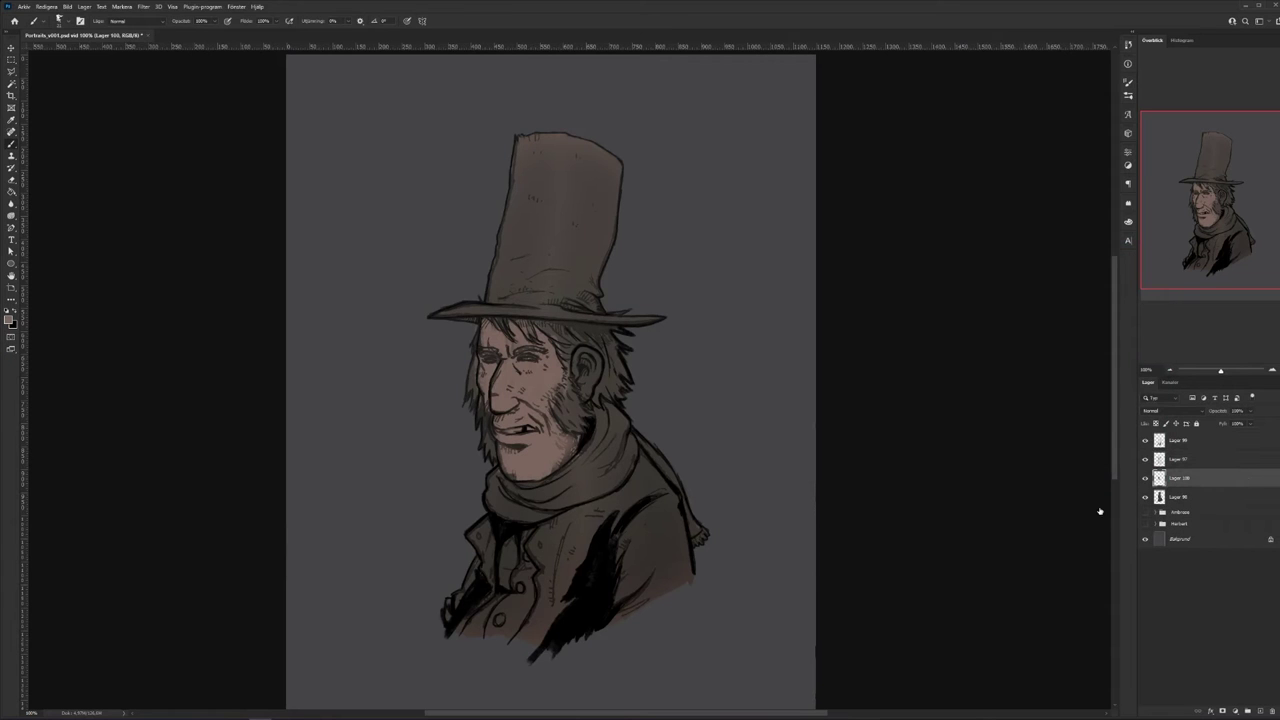
{"action": "key", "text": "F2"}
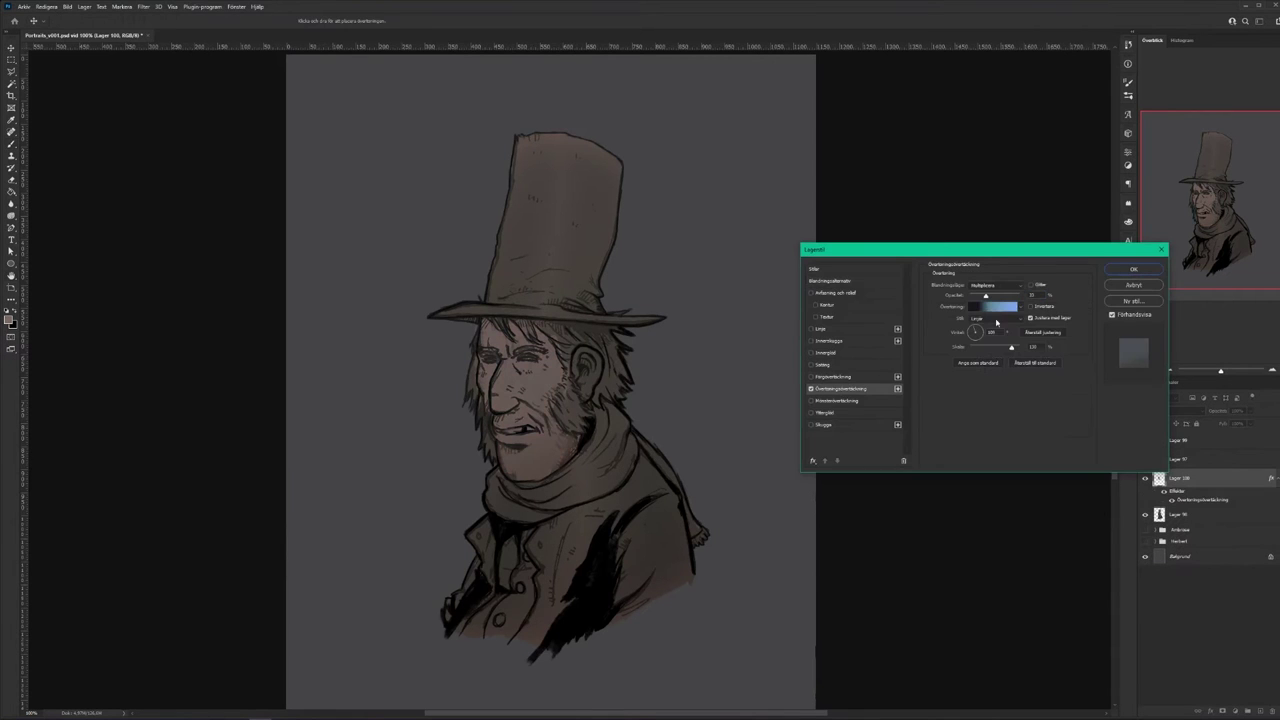
{"action": "left_click", "coordinate": [1032, 306]}
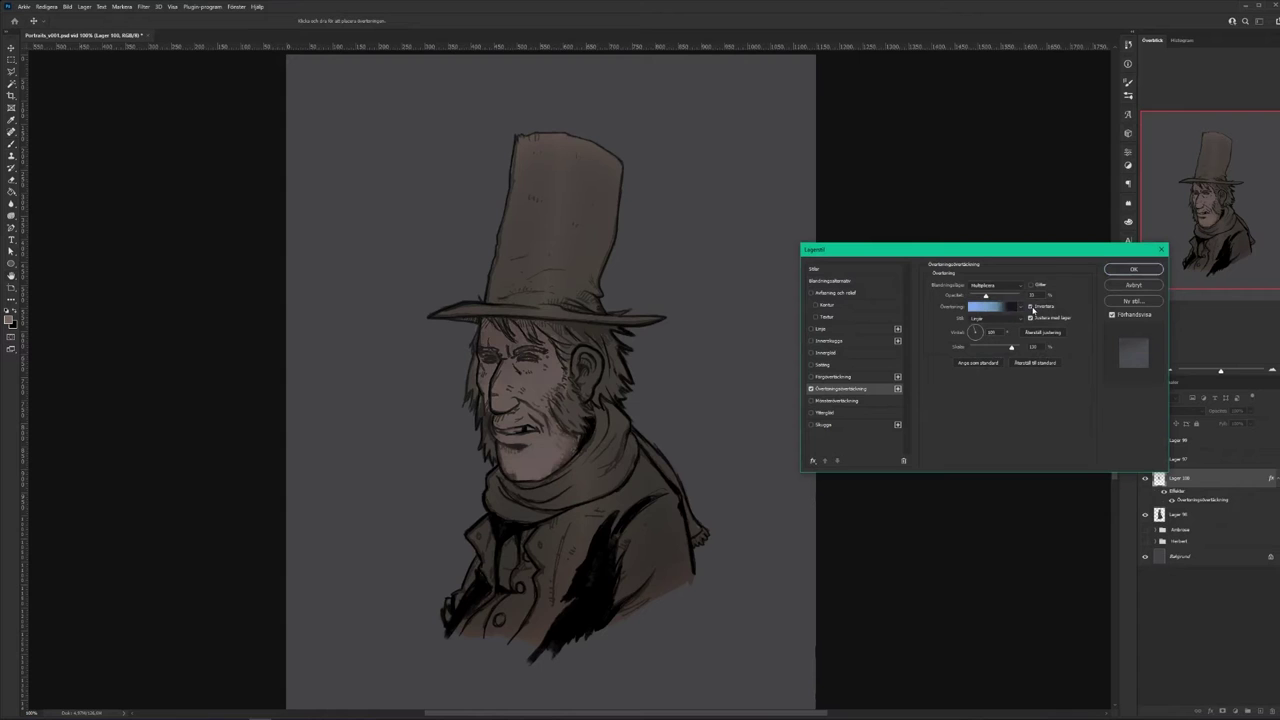
{"action": "mouse_move", "coordinate": [1011, 348]}
{"action": "left_mouse_down"}
{"action": "mouse_move", "coordinate": [994, 348]}
{"action": "mouse_move", "coordinate": [1015, 348]}
{"action": "left_mouse_up"}
{"action": "left_click_drag", "start_coordinate": [991, 296], "coordinate": [988, 298]}
{"action": "left_click", "coordinate": [990, 306]}
{"action": "left_click_drag", "start_coordinate": [820, 387], "coordinate": [923, 387]}
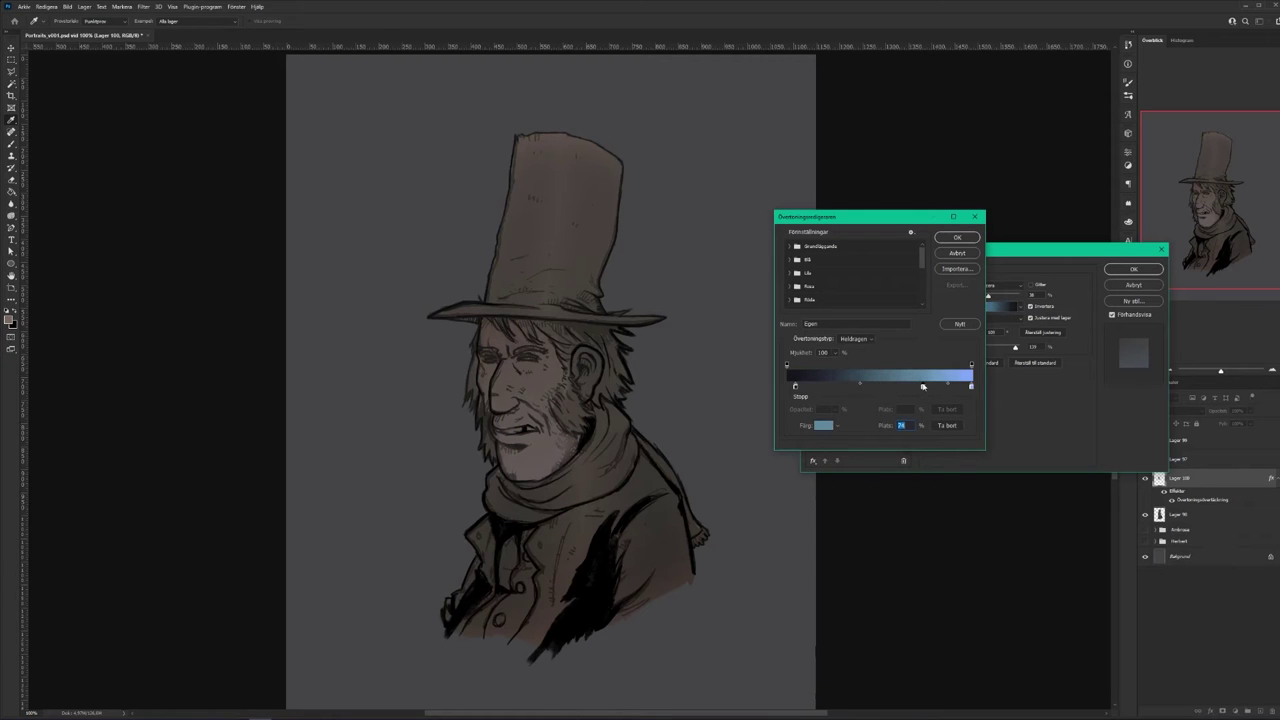
{"action": "left_click", "coordinate": [957, 239]}
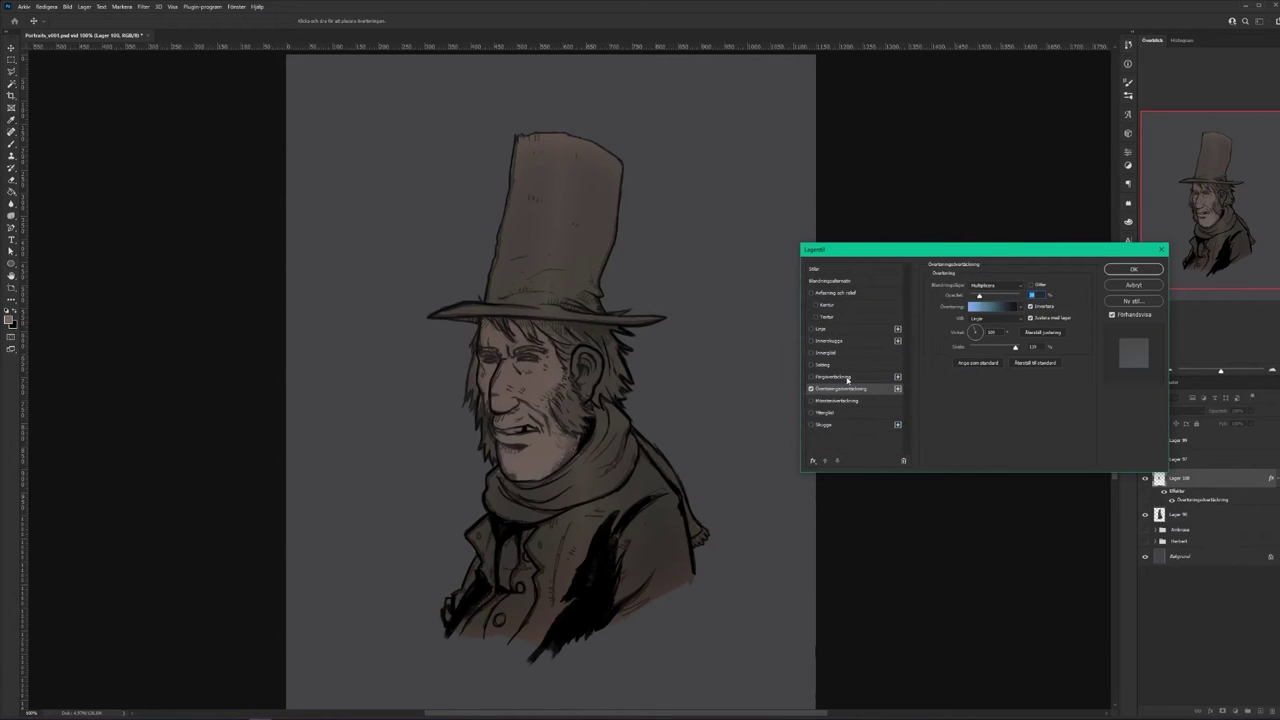
- Change the Gradient Overlay's blend mode and rasterize the layer style into the face colour layer
{"action": "left_click", "coordinate": [811, 389]}
{"action": "left_click", "coordinate": [811, 389]}
{"action": "left_click", "coordinate": [995, 285]}
{"action": "left_click", "coordinate": [976, 318]}
{"action": "key", "text": "Down"}
{"action": "key", "text": "Down"}
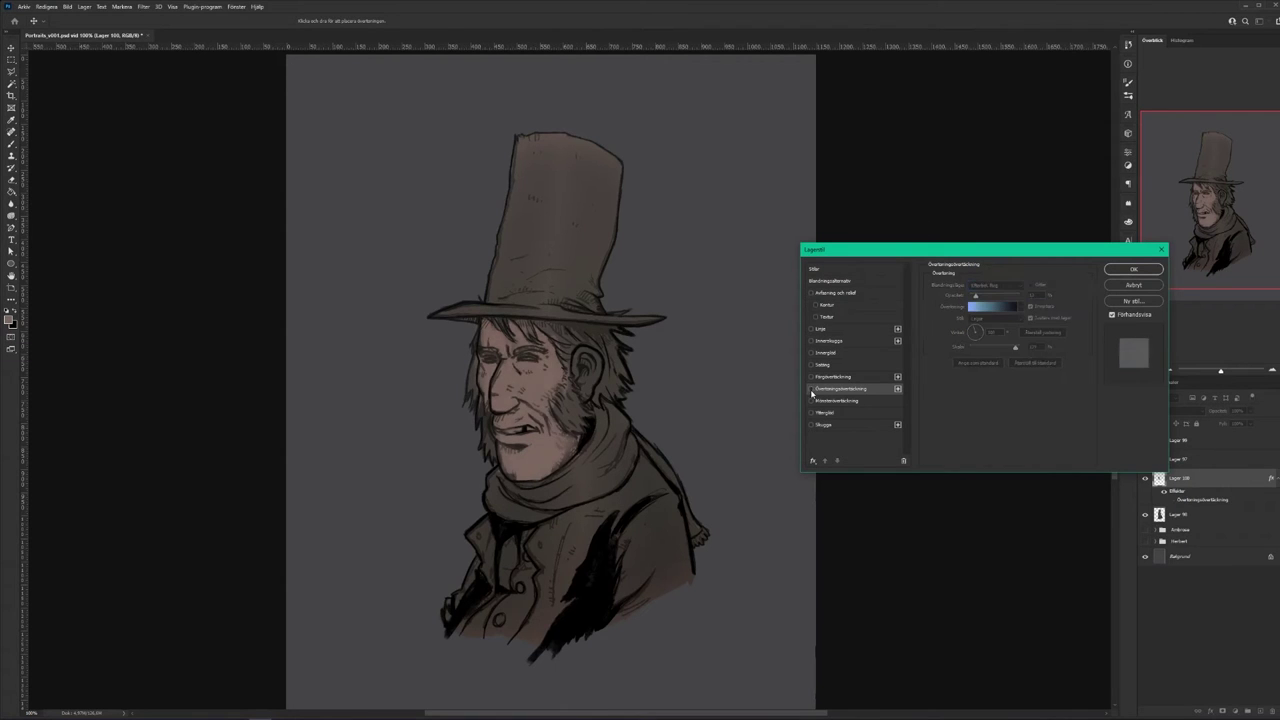
{"action": "left_click", "coordinate": [1133, 269]}
{"action": "right_click", "coordinate": [1217, 478]}
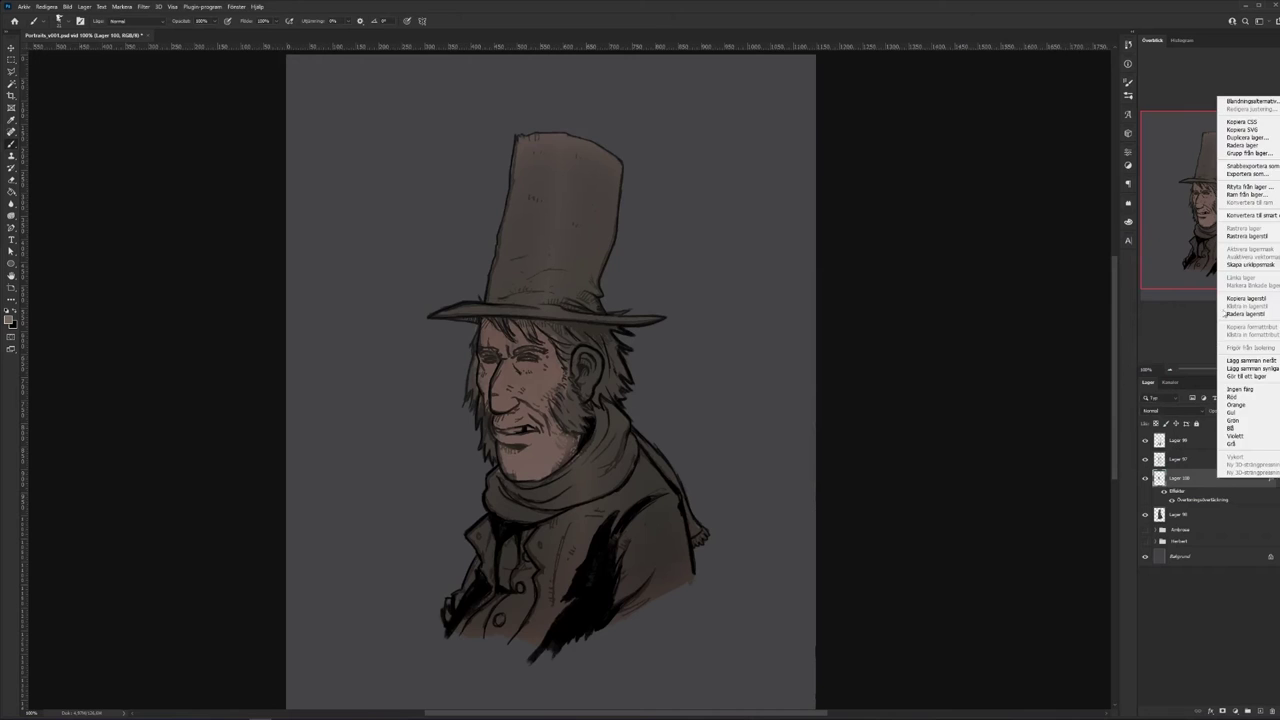
{"action": "left_click", "coordinate": [1261, 237]}
- Pick a warmer, lighter skin colour and tint the nose and cheeks on the face layer with a reduced brush size
{"action": "left_click", "coordinate": [8, 320]}
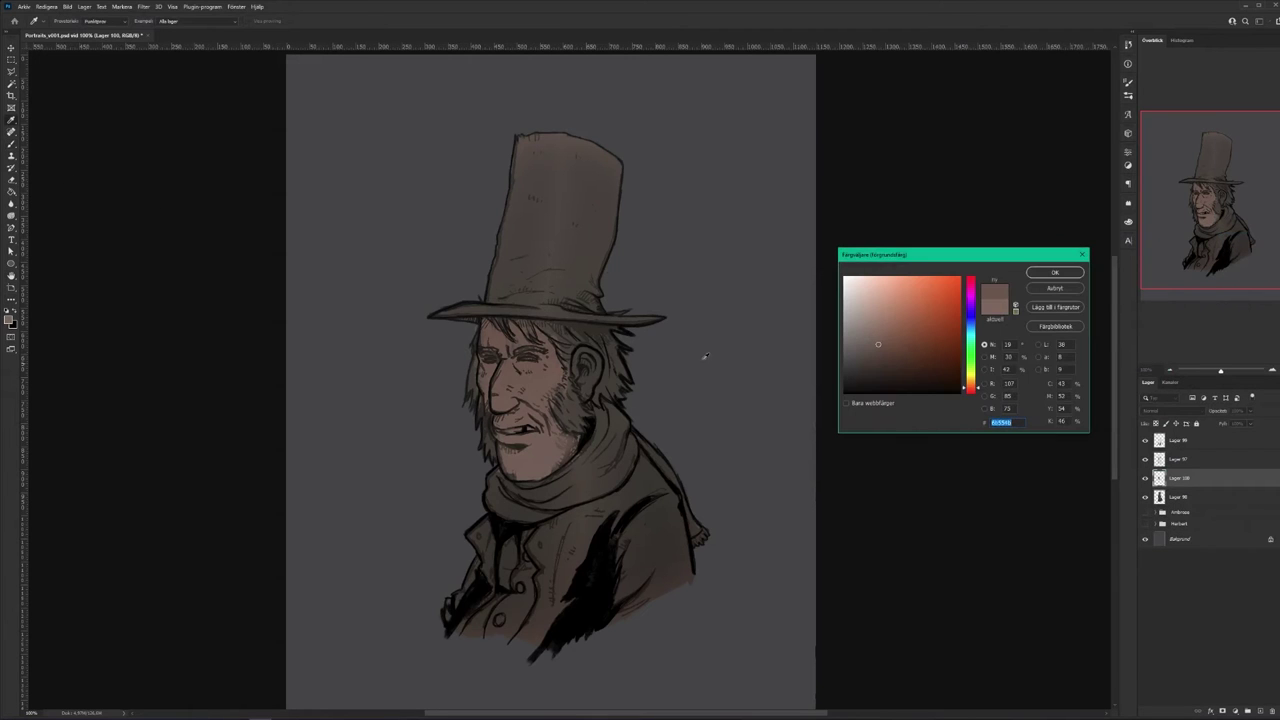
{"action": "left_click", "coordinate": [886, 332]}
{"action": "left_click", "coordinate": [1064, 276]}
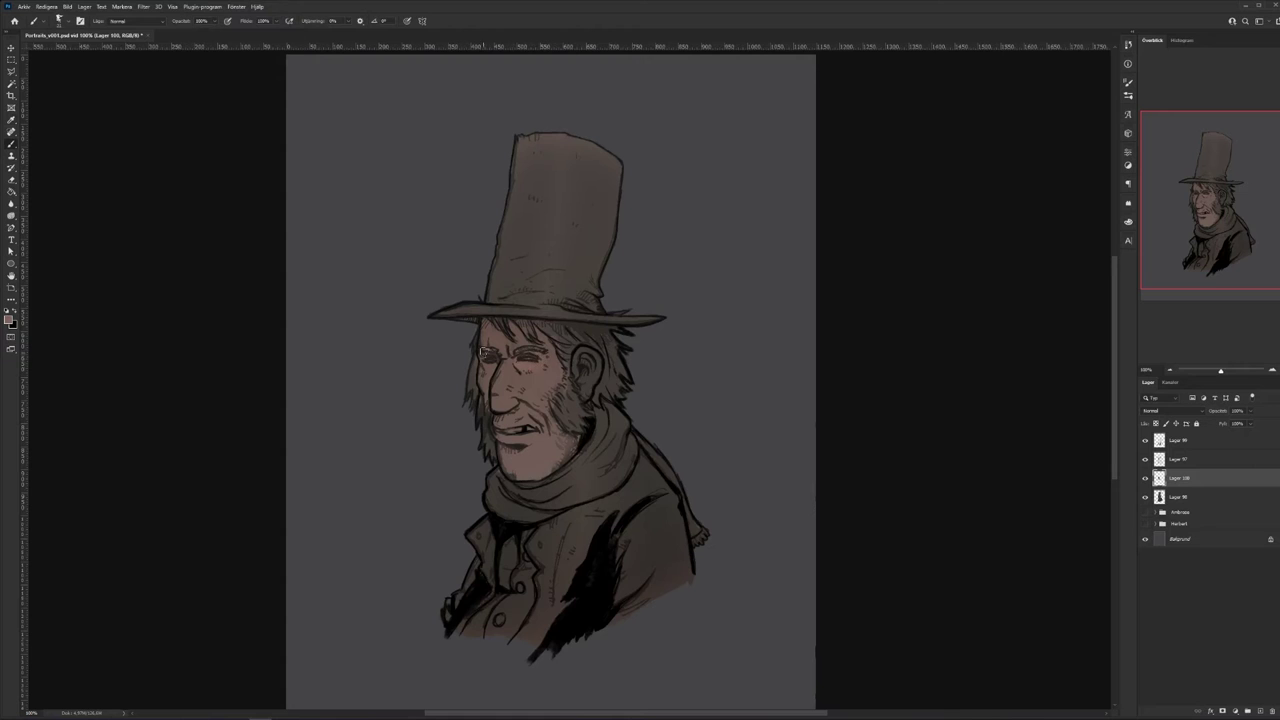
{"action": "right_click", "coordinate": [530, 362]}
{"action": "left_click", "coordinate": [503, 402]}
{"action": "right_click", "coordinate": [534, 355]}
{"action": "left_click_drag", "start_coordinate": [596, 378], "coordinate": [588, 378]}
{"action": "left_click", "coordinate": [505, 396]}
- Add a layer above the face colour in Multiply mode with reduced opacity, and paint shadow tones down the face with an adjusted hue
{"action": "left_click", "coordinate": [9, 319]}
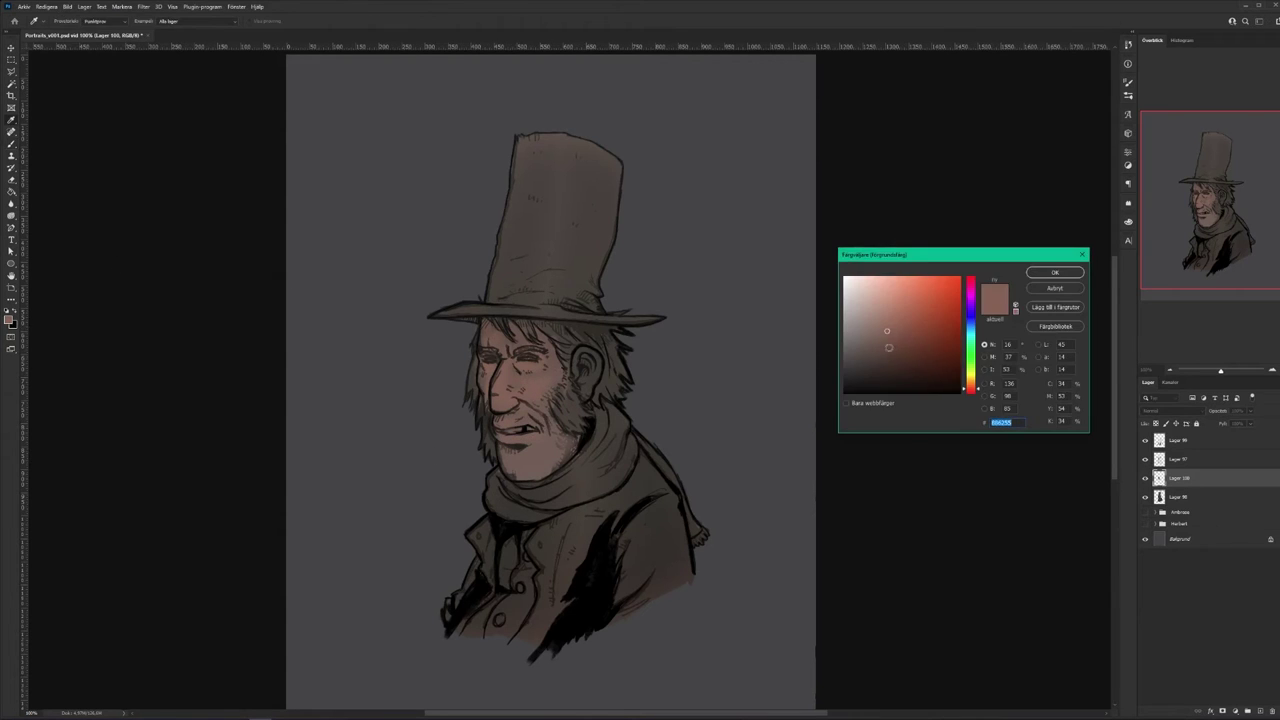
{"action": "left_click_drag", "start_coordinate": [971, 390], "coordinate": [971, 384]}
{"action": "left_click", "coordinate": [1065, 272]}
{"action": "left_click", "coordinate": [1260, 711]}
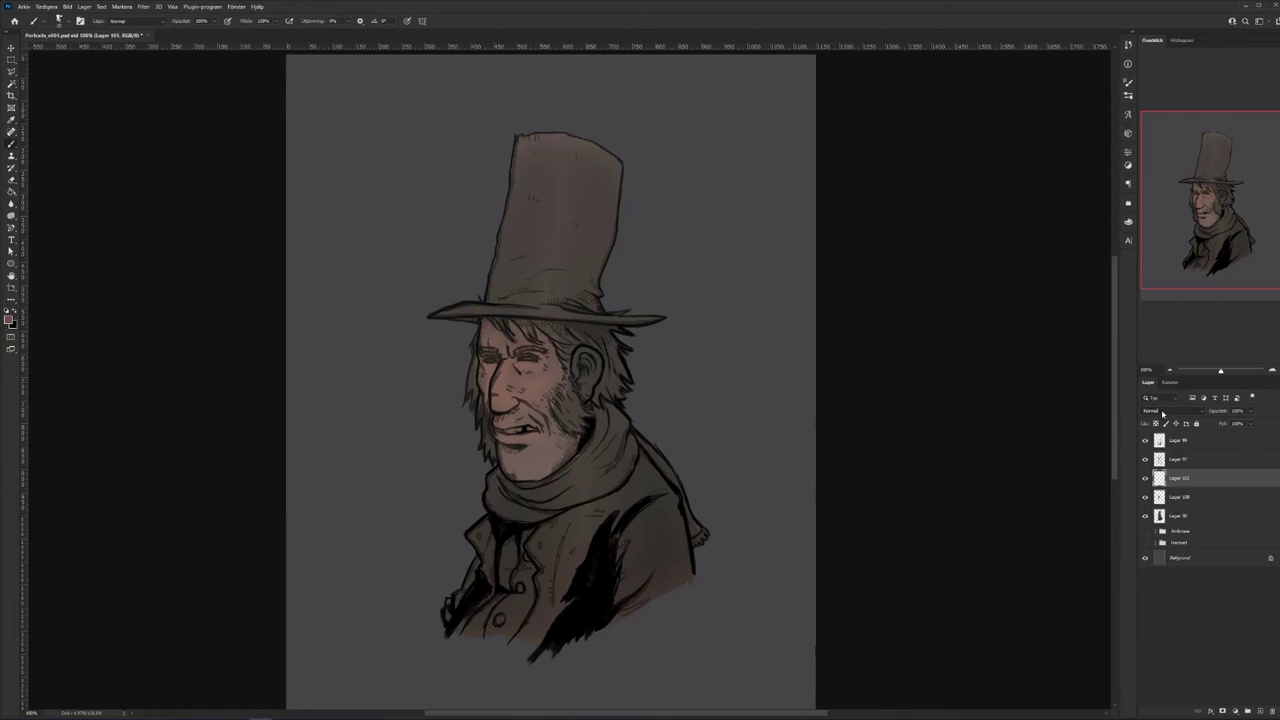
{"action": "left_click", "coordinate": [1164, 411]}
{"action": "left_click", "coordinate": [1155, 446]}
{"action": "left_click_drag", "start_coordinate": [1250, 412], "coordinate": [1228, 424]}
{"action": "mouse_move", "coordinate": [490, 355]}
{"action": "left_mouse_down"}
{"action": "mouse_move", "coordinate": [536, 360]}
{"action": "mouse_move", "coordinate": [510, 470]}
{"action": "left_mouse_up"}
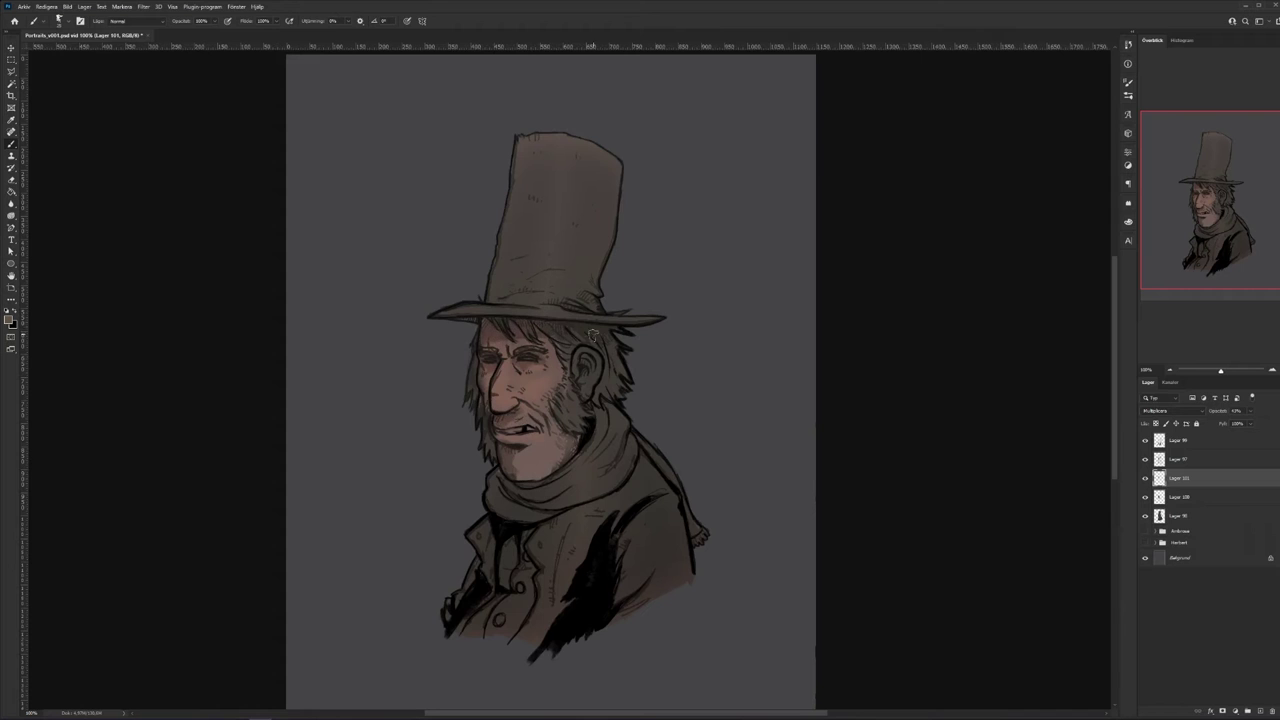
- Load the Lager 98 silhouette as a selection with its outline hidden, and shade the hat with a larger brush
{"action": "left_click", "coordinate": [1160, 517], "text": "ctrl"}
{"action": "key", "text": "ctrl+h"}
{"action": "key", "text": "ctrl+h"}
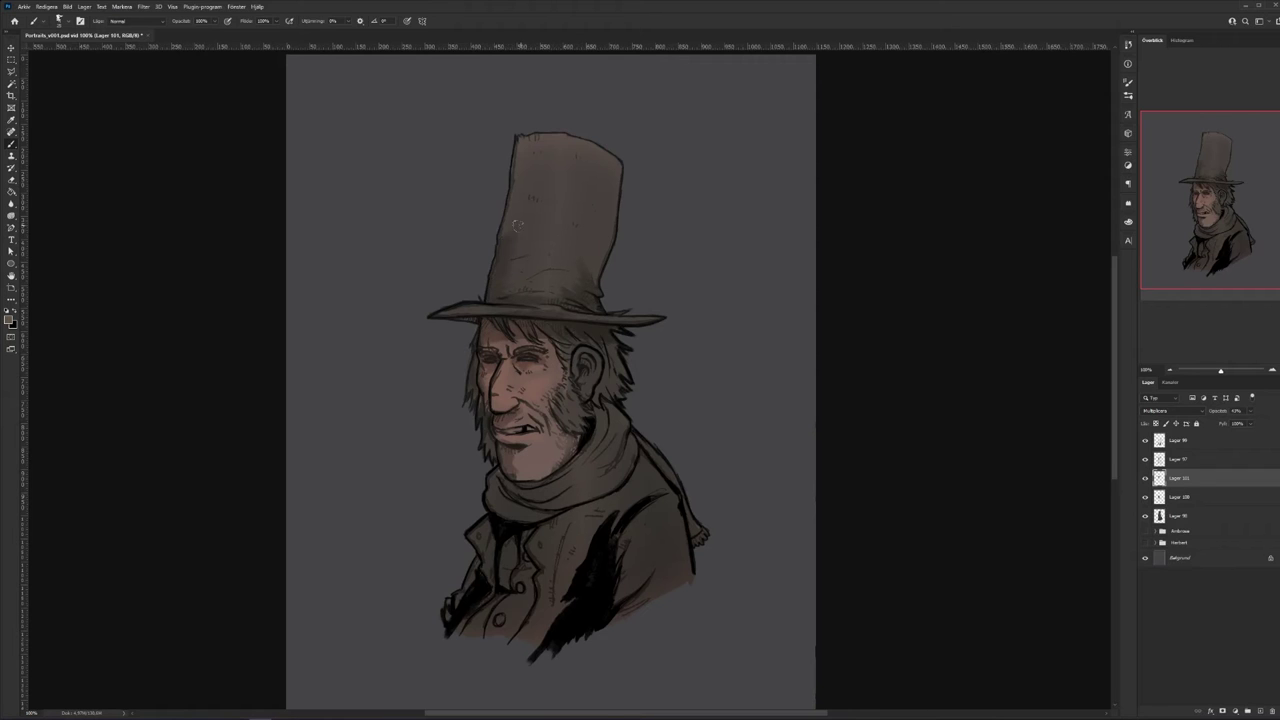
{"action": "right_click", "coordinate": [676, 209]}
{"action": "left_click", "coordinate": [748, 237]}
{"action": "left_click", "coordinate": [518, 236]}
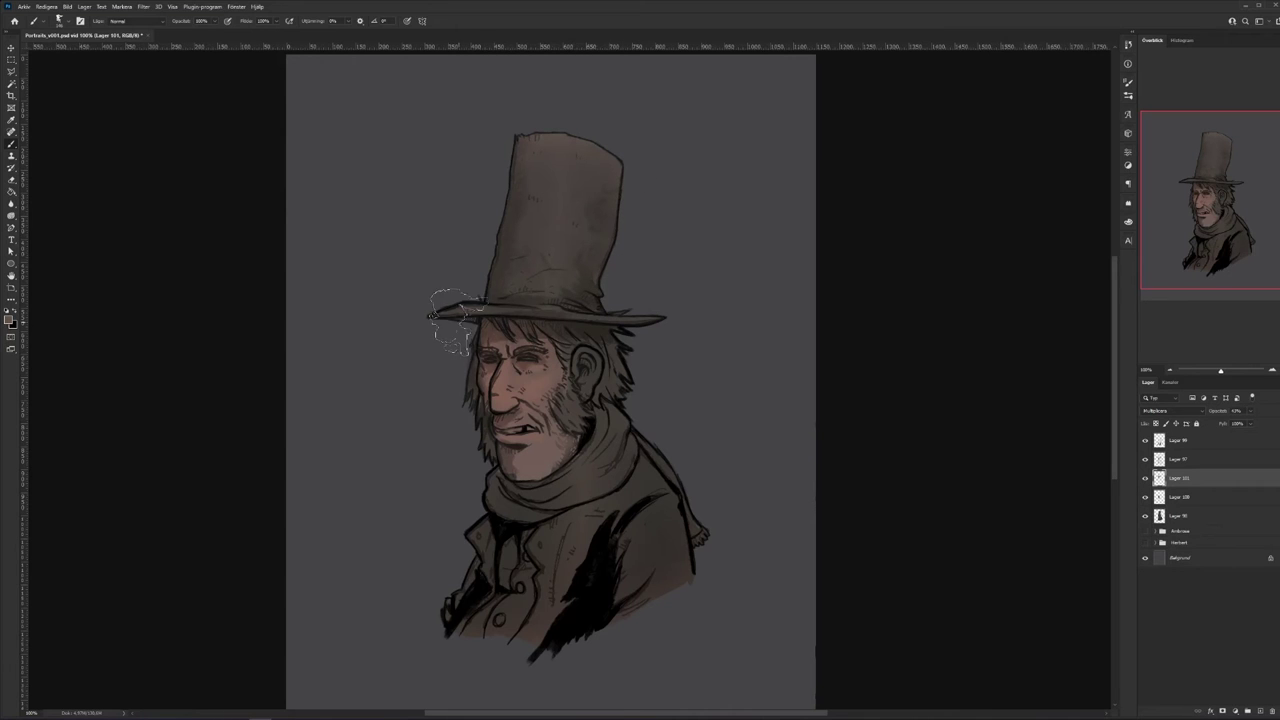
- Undo the oversized chin stroke, reduce the brush size and shade the chin and jaw
{"action": "mouse_move", "coordinate": [512, 478]}
{"action": "left_mouse_down"}
{"action": "mouse_move", "coordinate": [533, 487]}
{"action": "mouse_move", "coordinate": [580, 441]}
{"action": "mouse_move", "coordinate": [517, 465]}
{"action": "left_mouse_up"}
{"action": "key", "text": "ctrl+z"}
{"action": "right_click", "coordinate": [572, 453]}
{"action": "left_click", "coordinate": [626, 426]}
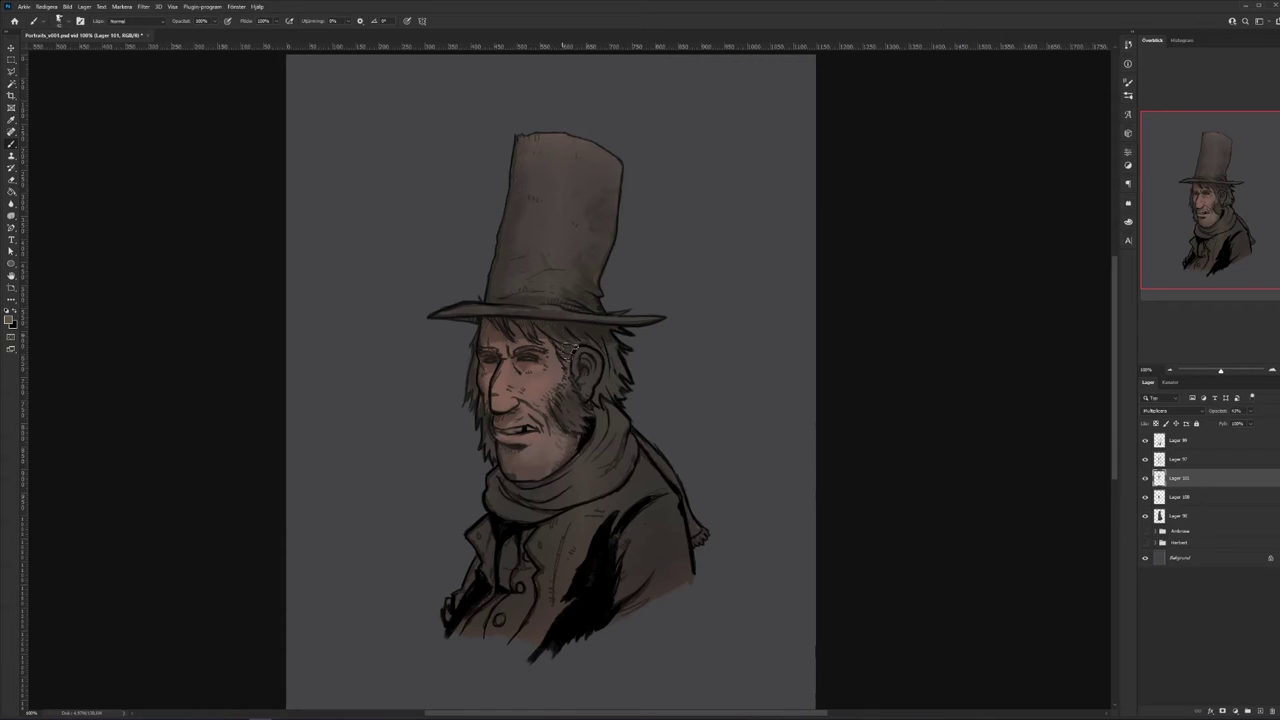
{"action": "right_click", "coordinate": [574, 386]}
{"action": "key", "text": "Escape"}
- Colour the ear on the face colour layer with a sampled skin tone, and add a more saturated reddish tone inside it
{"action": "key", "text": "alt+bracketleft"}
{"action": "left_click", "coordinate": [544, 410], "text": "alt"}
{"action": "mouse_move", "coordinate": [580, 370]}
{"action": "left_mouse_down"}
{"action": "mouse_move", "coordinate": [580, 354]}
{"action": "mouse_move", "coordinate": [592, 379]}
{"action": "left_mouse_up"}
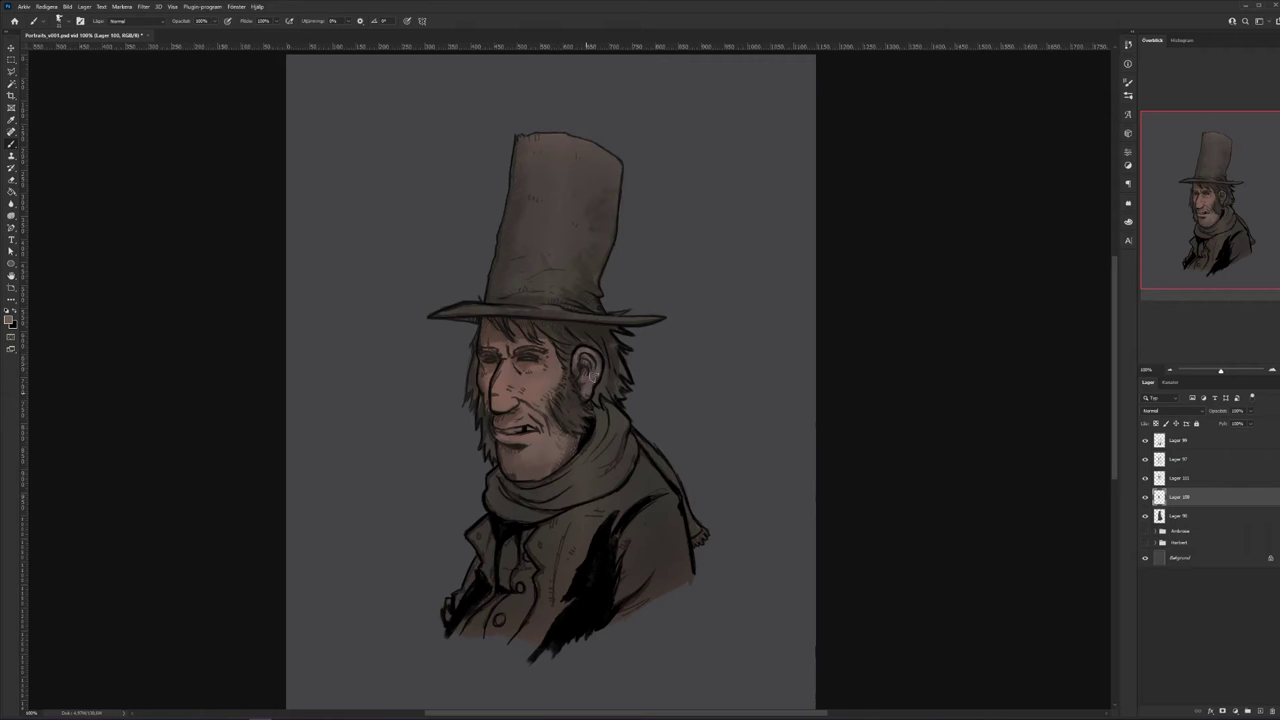
{"action": "left_click", "coordinate": [10, 318]}
{"action": "left_click", "coordinate": [913, 324]}
{"action": "left_click", "coordinate": [1054, 272]}
{"action": "left_click_drag", "start_coordinate": [588, 366], "coordinate": [586, 380]}
- Paint the lips with a smaller brush and a stronger reddish skin tone on the face colour layer
{"action": "right_click", "coordinate": [562, 396]}
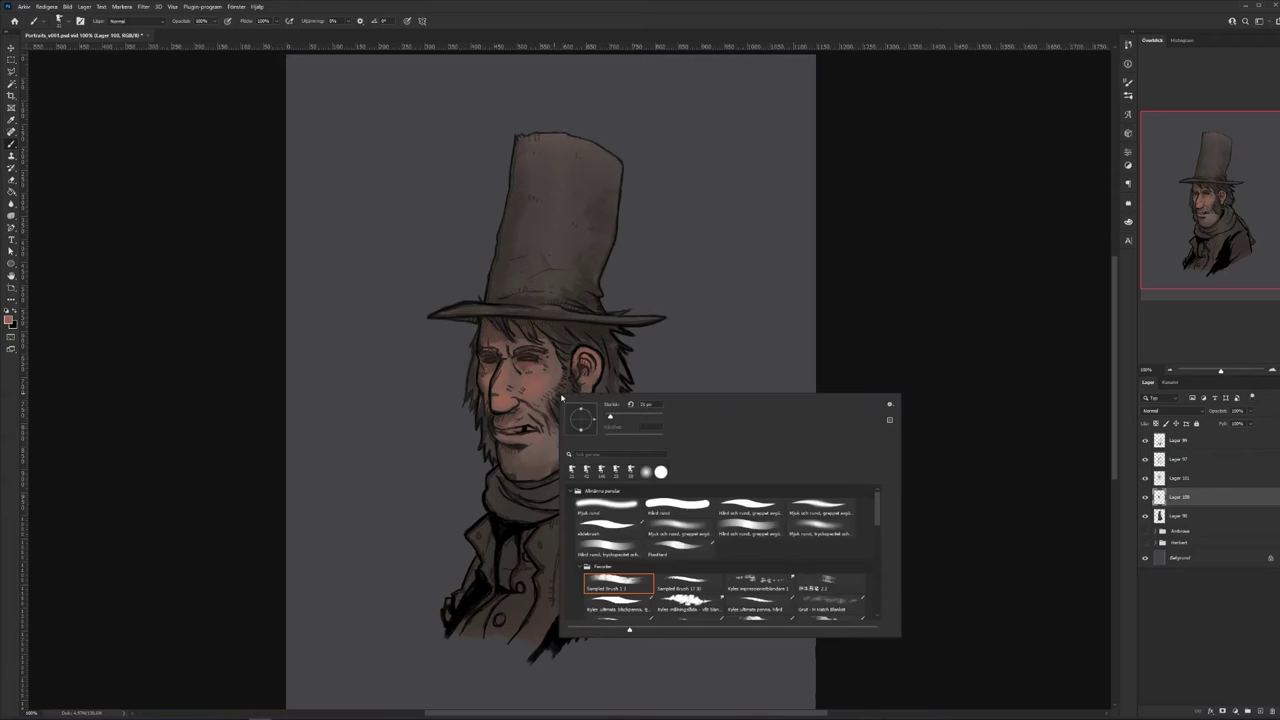
{"action": "left_click", "coordinate": [497, 424]}
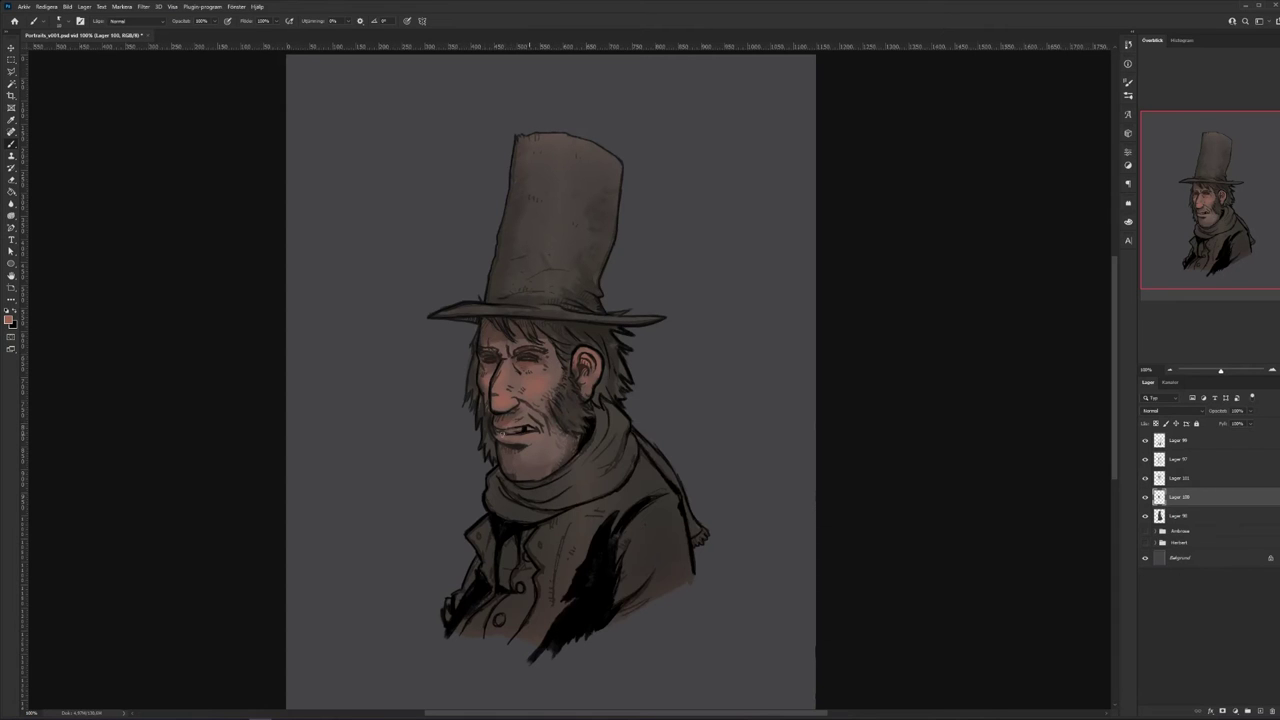
{"action": "left_click", "coordinate": [14, 320]}
{"action": "left_click", "coordinate": [911, 330]}
{"action": "left_click", "coordinate": [1052, 276]}
{"action": "right_click", "coordinate": [556, 410]}
{"action": "key", "text": "Escape"}
- Shade around the eyes on the Multiply shadow layer with dark brown #4e4133 and a smaller brush
{"action": "left_click", "coordinate": [1180, 478]}
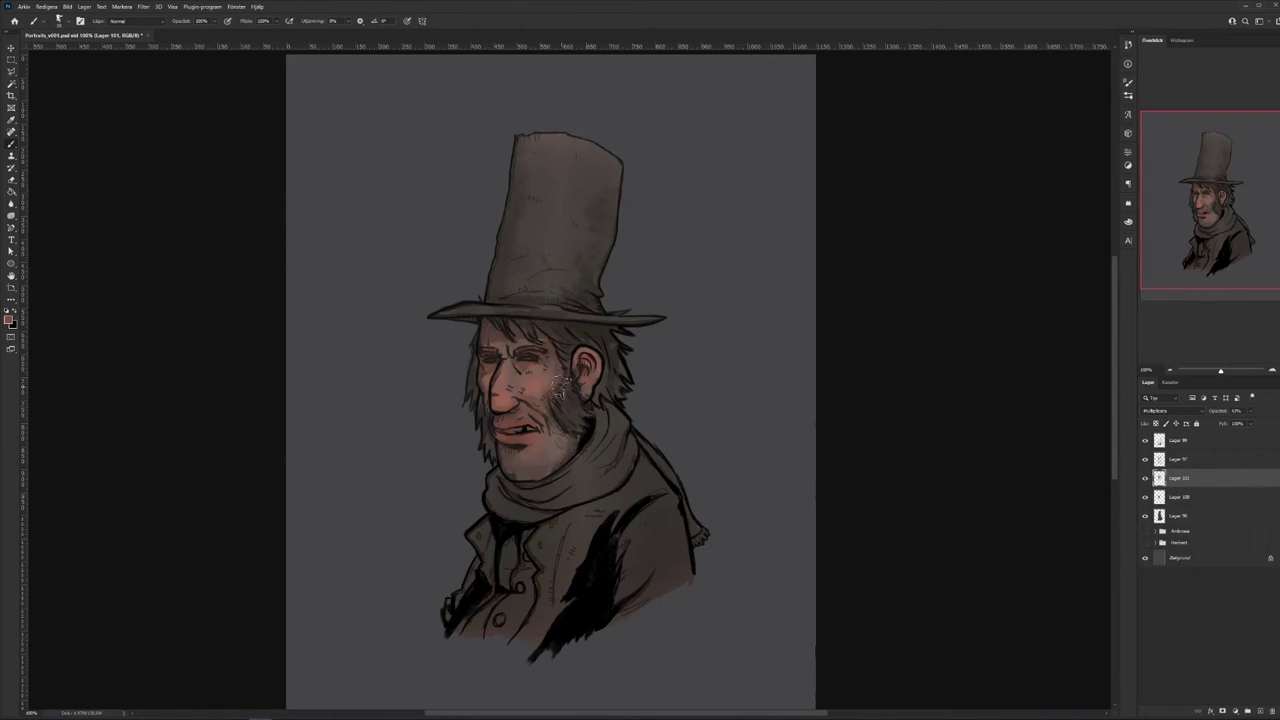
{"action": "right_click", "coordinate": [574, 368]}
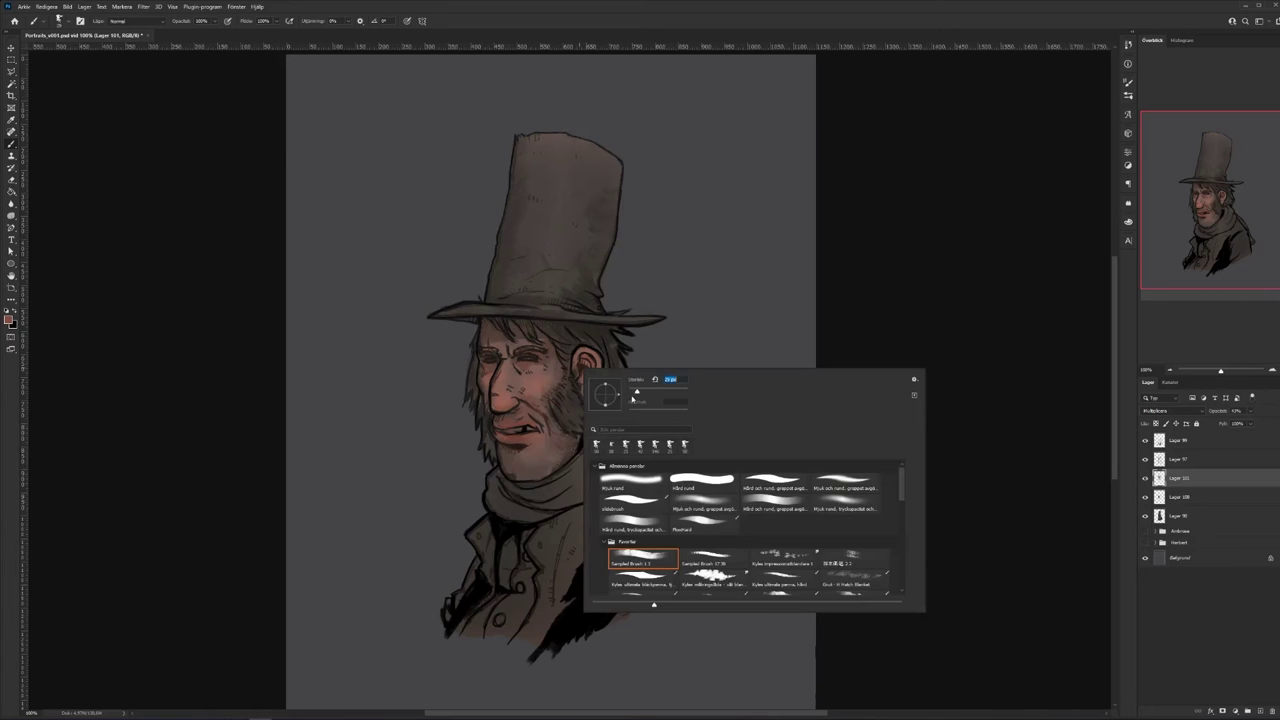
{"action": "left_click", "coordinate": [10, 319]}
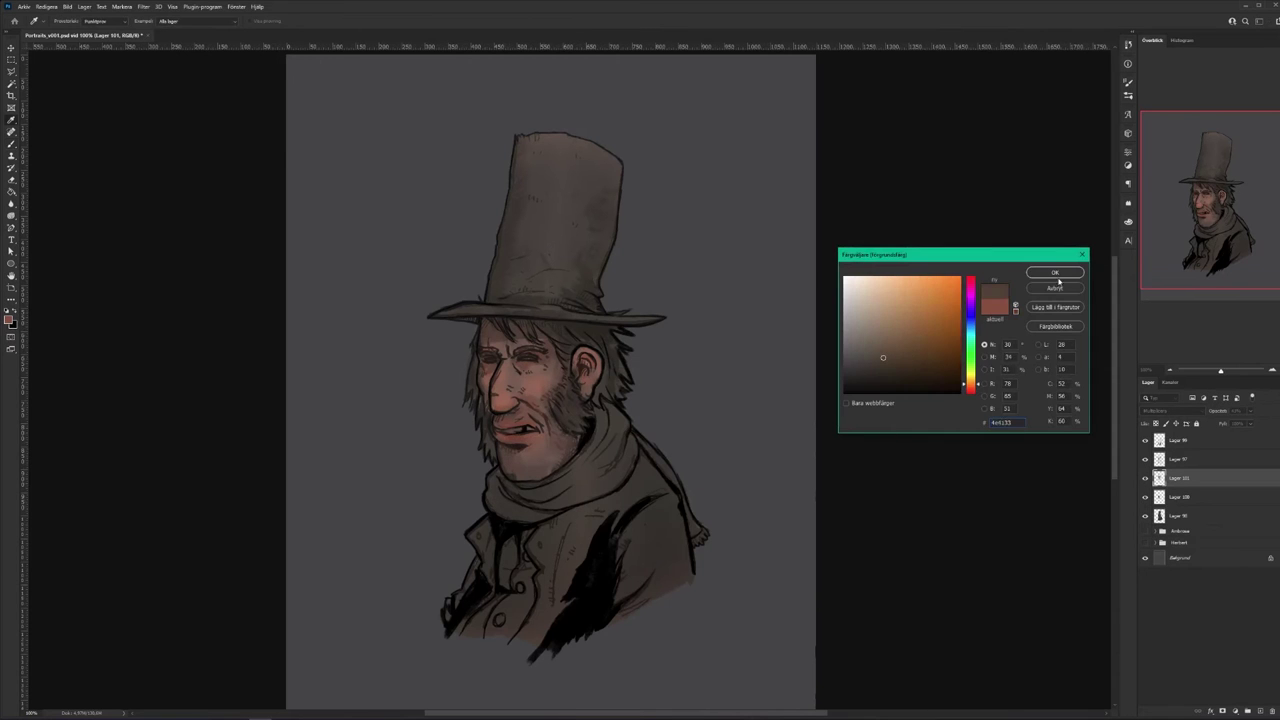
{"action": "left_click", "coordinate": [1056, 273]}
{"action": "right_click", "coordinate": [518, 364]}
{"action": "left_click_drag", "start_coordinate": [622, 367], "coordinate": [617, 367]}
{"action": "left_click", "coordinate": [518, 373]}
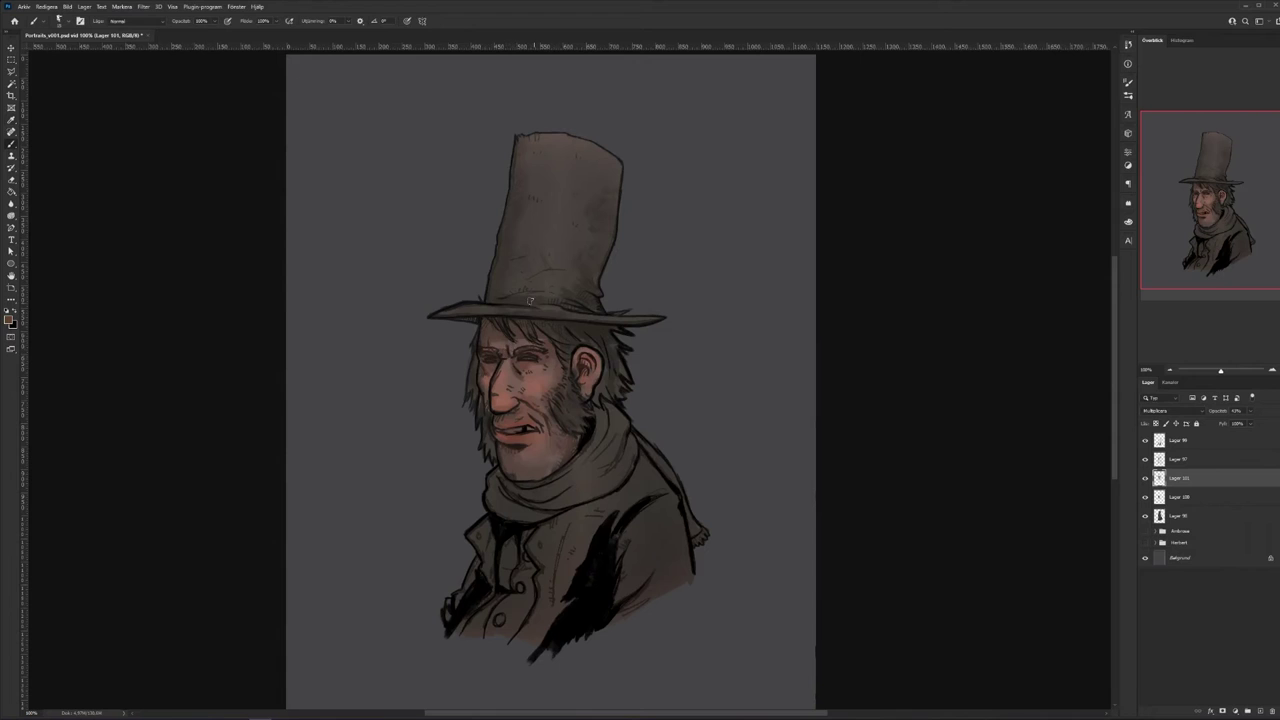
- Paint shadows on the ear, the coat front, the waistcoat and the scarf folds on the Multiply layer
{"action": "left_click_drag", "start_coordinate": [588, 355], "coordinate": [589, 392]}
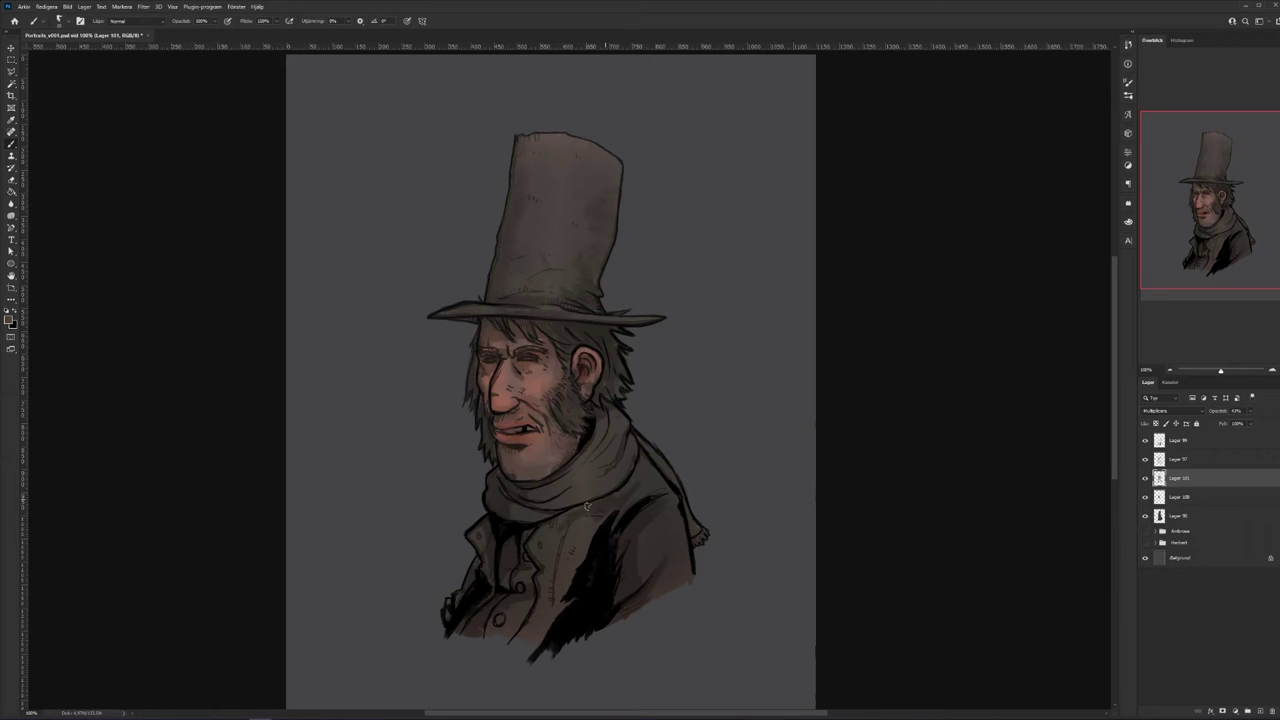
{"action": "mouse_move", "coordinate": [562, 531]}
{"action": "left_mouse_down"}
{"action": "mouse_move", "coordinate": [546, 576]}
{"action": "mouse_move", "coordinate": [577, 521]}
{"action": "mouse_move", "coordinate": [579, 570]}
{"action": "mouse_move", "coordinate": [546, 638]}
{"action": "left_mouse_up"}
{"action": "left_click_drag", "start_coordinate": [547, 582], "coordinate": [522, 646]}
{"action": "left_click_drag", "start_coordinate": [555, 497], "coordinate": [603, 467]}
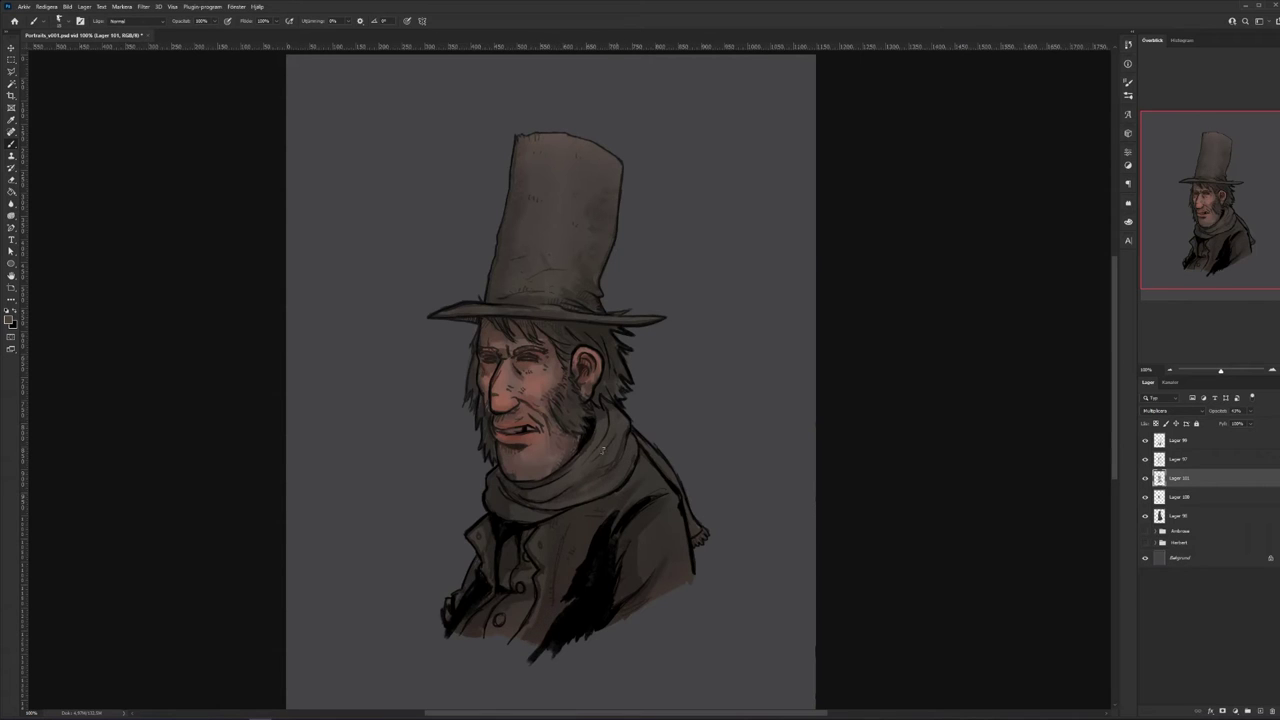
- Paint the hair and sideburns dark brown on the face colour layer, and toggle that layer's visibility to compare
{"action": "left_click", "coordinate": [1178, 499]}
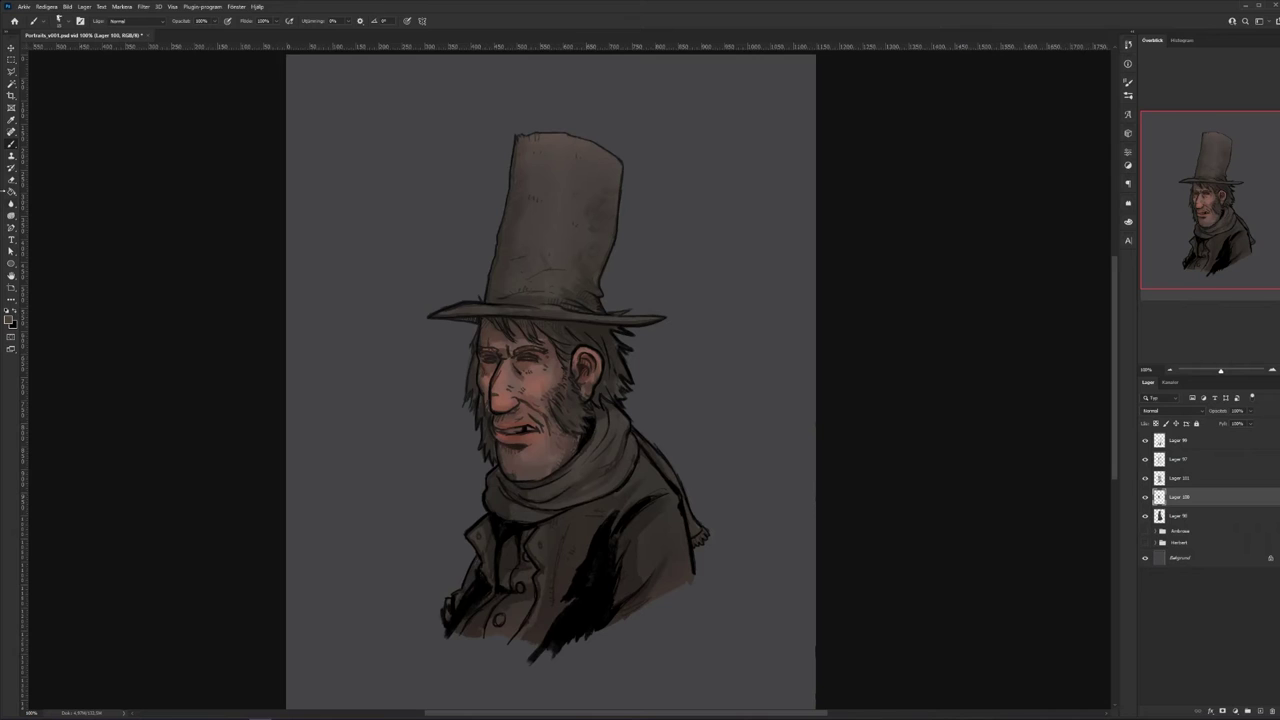
{"action": "left_click", "coordinate": [9, 320]}
{"action": "left_click", "coordinate": [886, 373]}
{"action": "left_click", "coordinate": [1054, 273]}
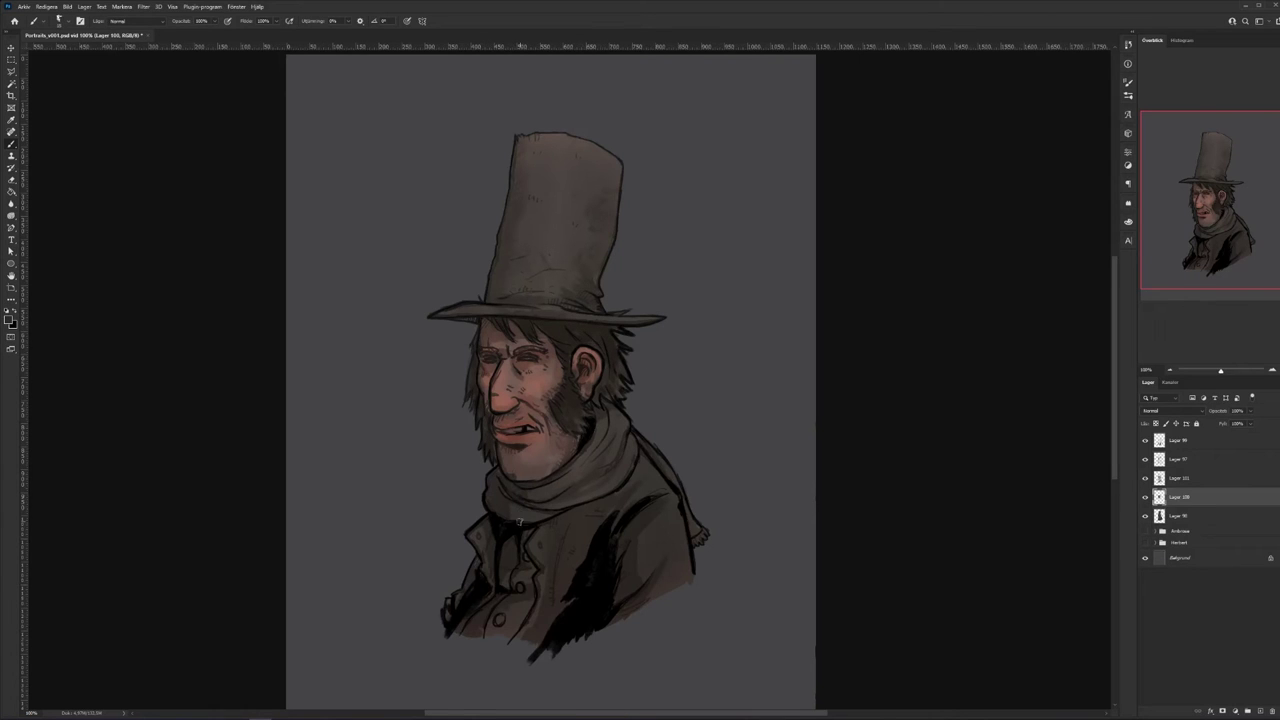
{"action": "left_click", "coordinate": [1145, 497]}
{"action": "left_click", "coordinate": [1145, 497]}
- Touch up the tooth in light grey and darken the eyes near-black with a smaller brush on the face colour layer
{"action": "left_click", "coordinate": [10, 318]}
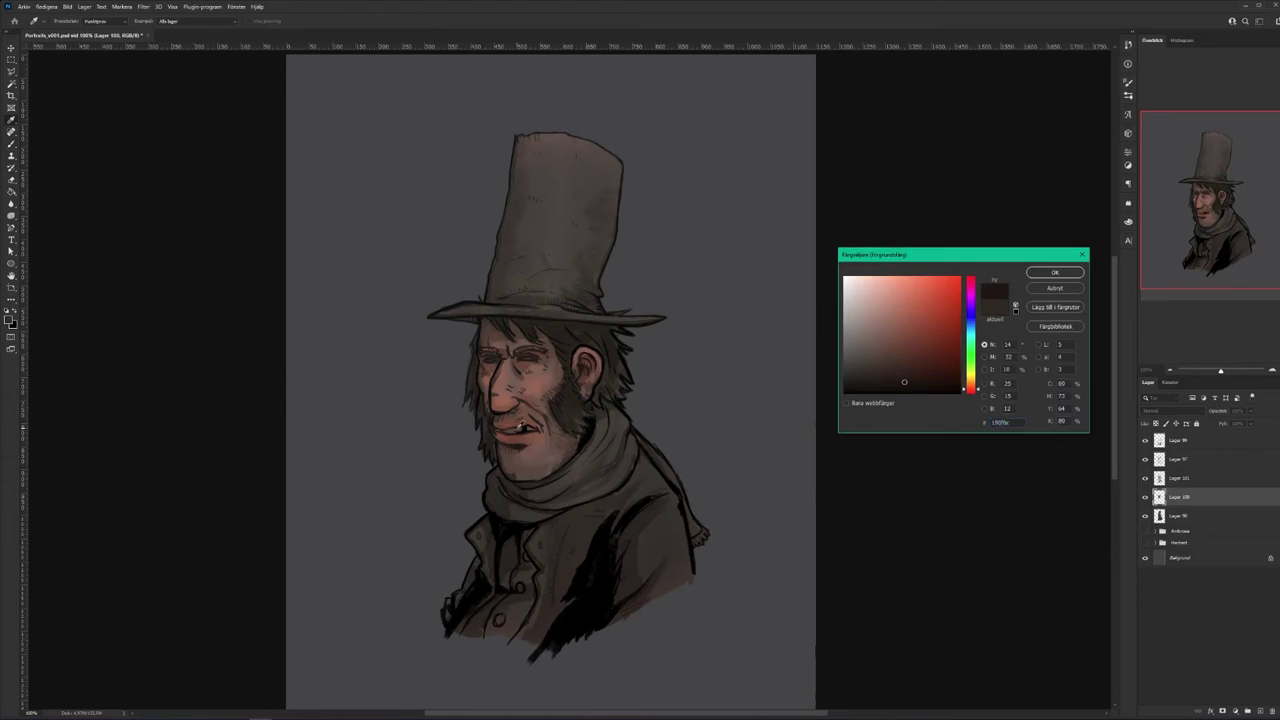
{"action": "left_click", "coordinate": [1055, 272]}
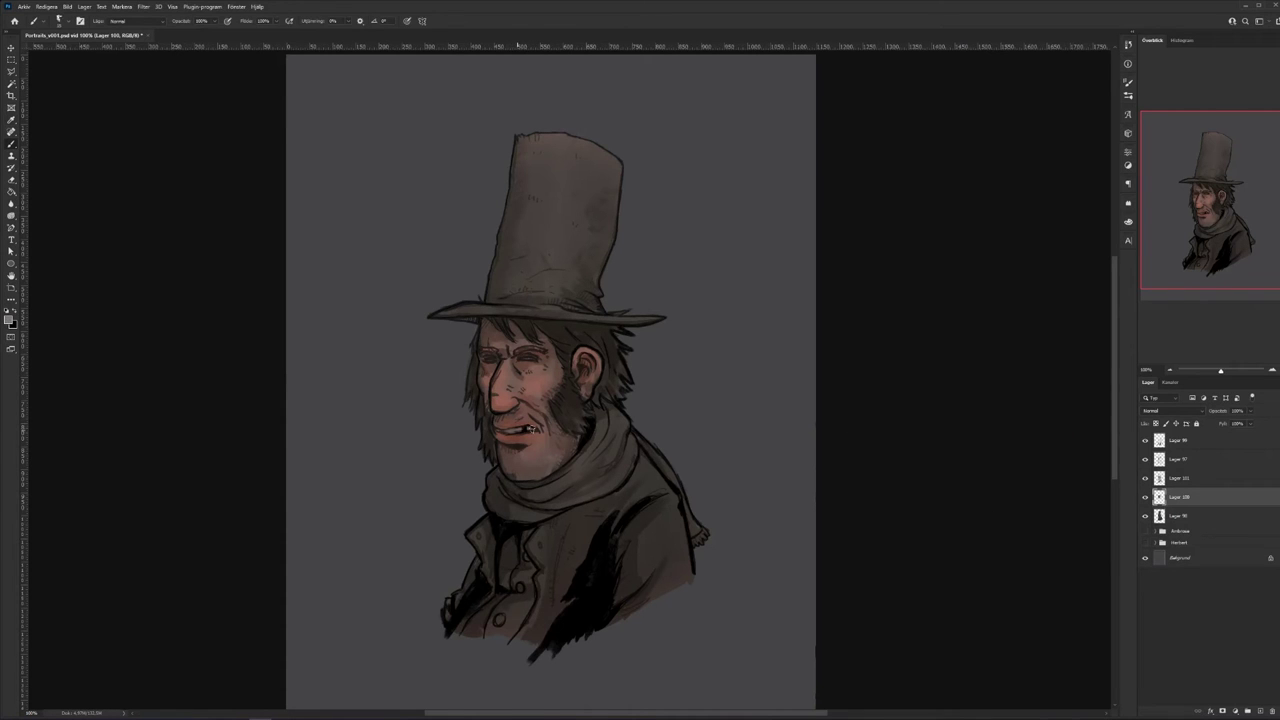
{"action": "key", "text": "x"}
{"action": "key", "text": "ctrl+z"}
{"action": "right_click", "coordinate": [588, 337]}
{"action": "left_click_drag", "start_coordinate": [636, 361], "coordinate": [631, 362]}
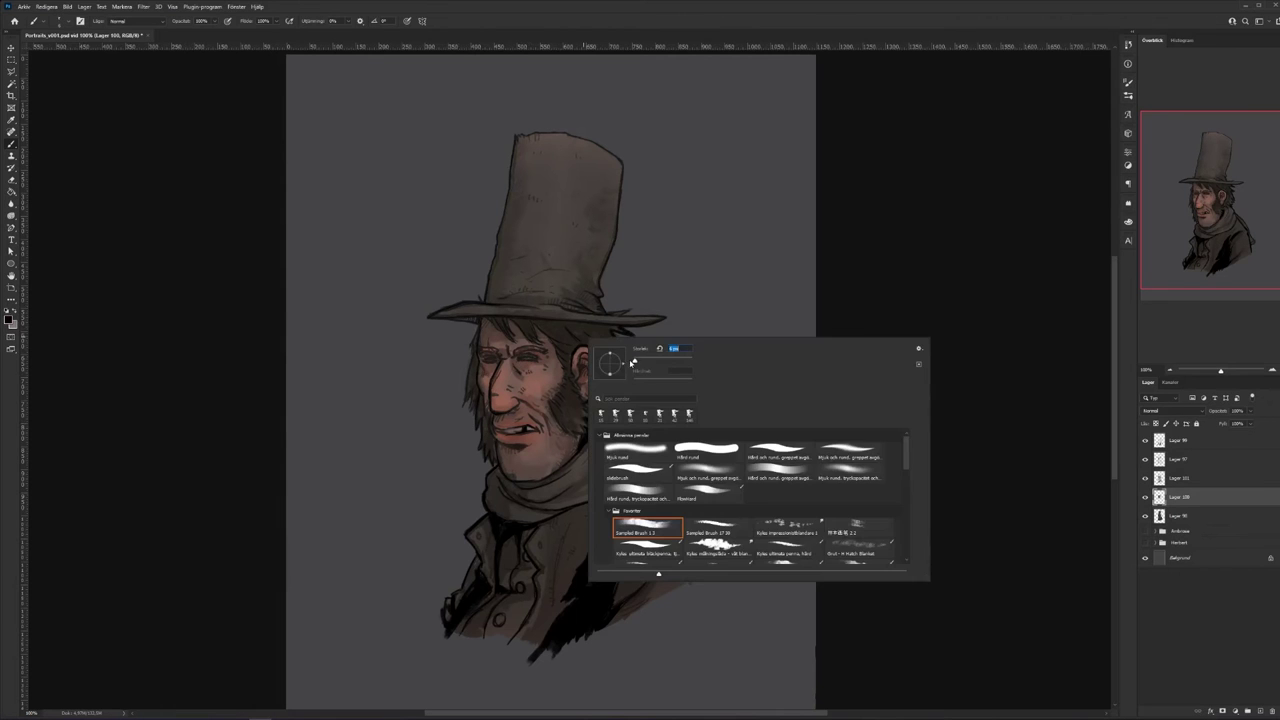
{"action": "left_click", "coordinate": [531, 358]}
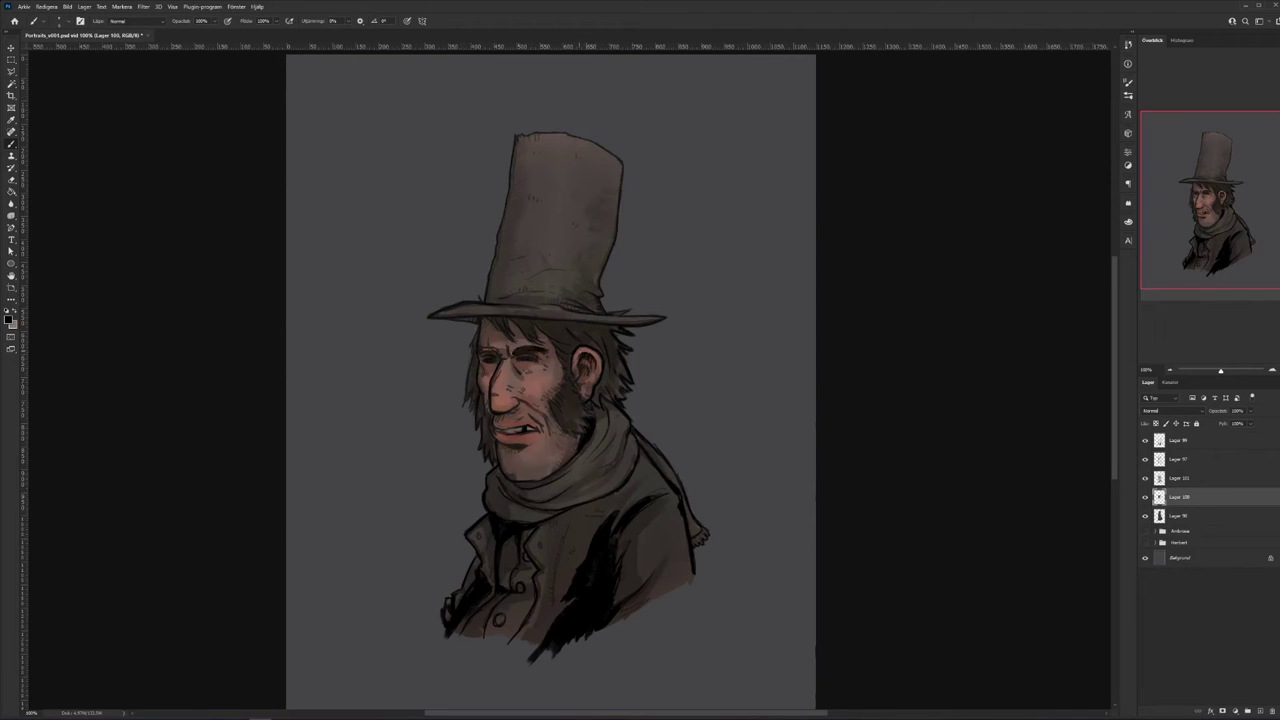
- Try covering the coat front and scarf with broad near-black strokes on the face colour layer
{"action": "left_click", "coordinate": [617, 389], "text": "alt"}
{"action": "left_click", "coordinate": [534, 408], "text": "alt"}
{"action": "right_click", "coordinate": [604, 567]}
{"action": "key", "text": "ctrl+z"}
{"action": "left_click", "coordinate": [593, 578], "text": "alt"}
{"action": "mouse_move", "coordinate": [604, 516]}
{"action": "left_mouse_down"}
{"action": "mouse_move", "coordinate": [562, 581]}
{"action": "mouse_move", "coordinate": [593, 518]}
{"action": "mouse_move", "coordinate": [564, 545]}
{"action": "mouse_move", "coordinate": [618, 496]}
{"action": "mouse_move", "coordinate": [570, 547]}
{"action": "mouse_move", "coordinate": [538, 637]}
{"action": "mouse_move", "coordinate": [573, 525]}
{"action": "mouse_move", "coordinate": [624, 497]}
{"action": "left_mouse_up"}
{"action": "left_click_drag", "start_coordinate": [558, 534], "coordinate": [536, 640]}
{"action": "left_click_drag", "start_coordinate": [555, 497], "coordinate": [522, 512]}
{"action": "left_click_drag", "start_coordinate": [584, 484], "coordinate": [524, 512]}
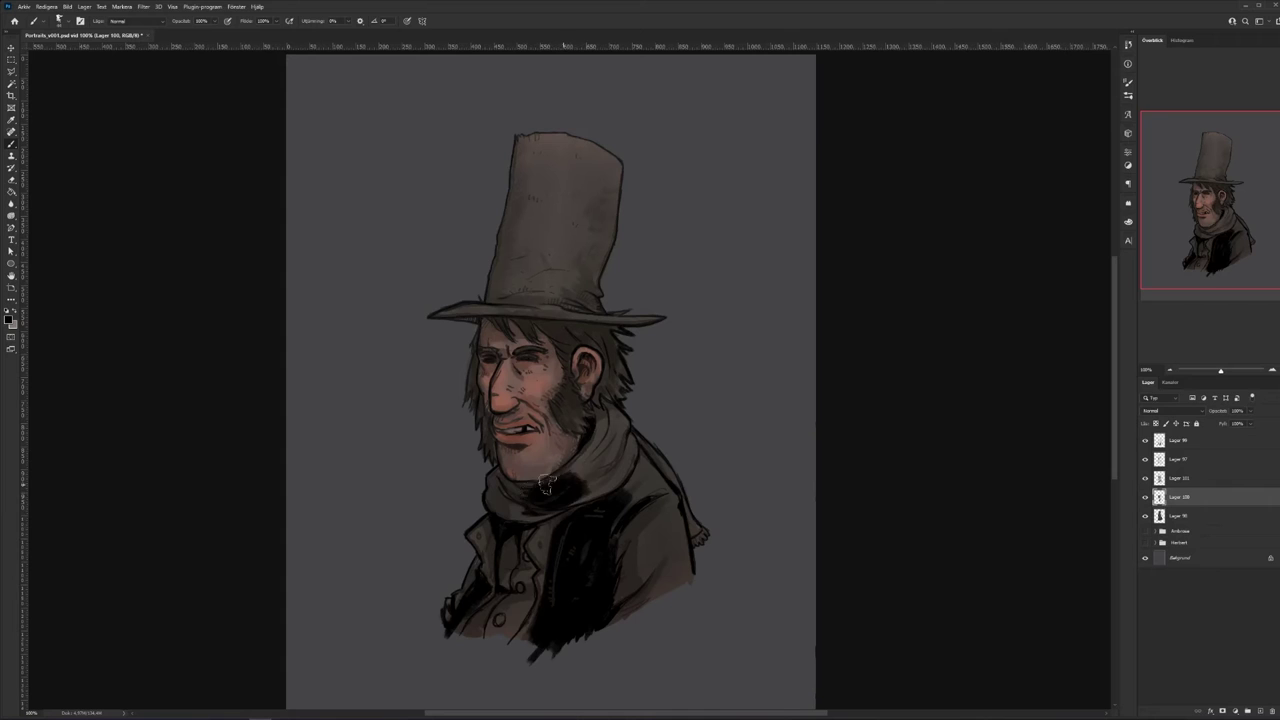
{"action": "left_click_drag", "start_coordinate": [592, 455], "coordinate": [530, 492]}
{"action": "left_click_drag", "start_coordinate": [588, 488], "coordinate": [520, 518]}
- Undo the near-black strokes on the coat front and scarf
{"action": "key", "text": "ctrl+z"}
{"action": "key", "text": "ctrl+z"}
{"action": "key", "text": "ctrl+z"}
{"action": "key", "text": "ctrl+z"}
{"action": "key", "text": "ctrl+z"}
{"action": "key", "text": "ctrl+z"}
{"action": "key", "text": "ctrl+z"}
{"action": "key", "text": "ctrl+z"}
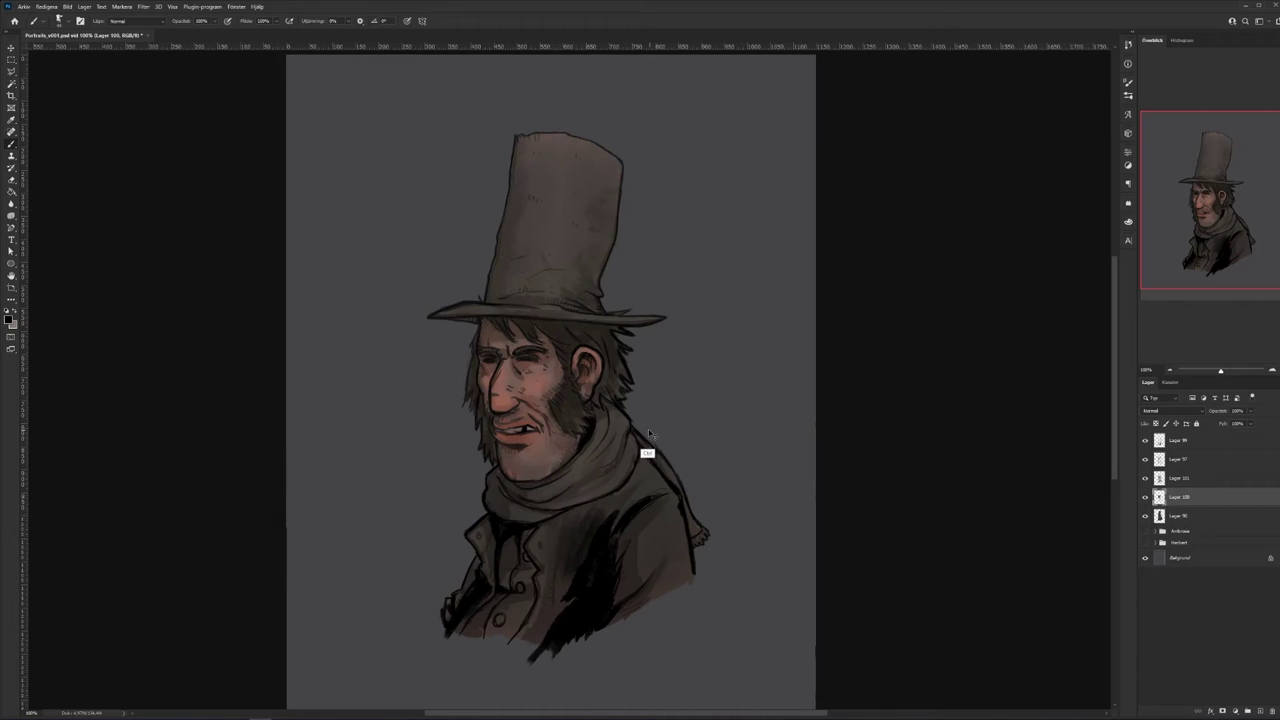
{"action": "key", "text": "ctrl+z"}
- Paint the coat front and lapel dark brown with a smaller brush, sampling tones from the scarf and coat
{"action": "right_click", "coordinate": [608, 474]}
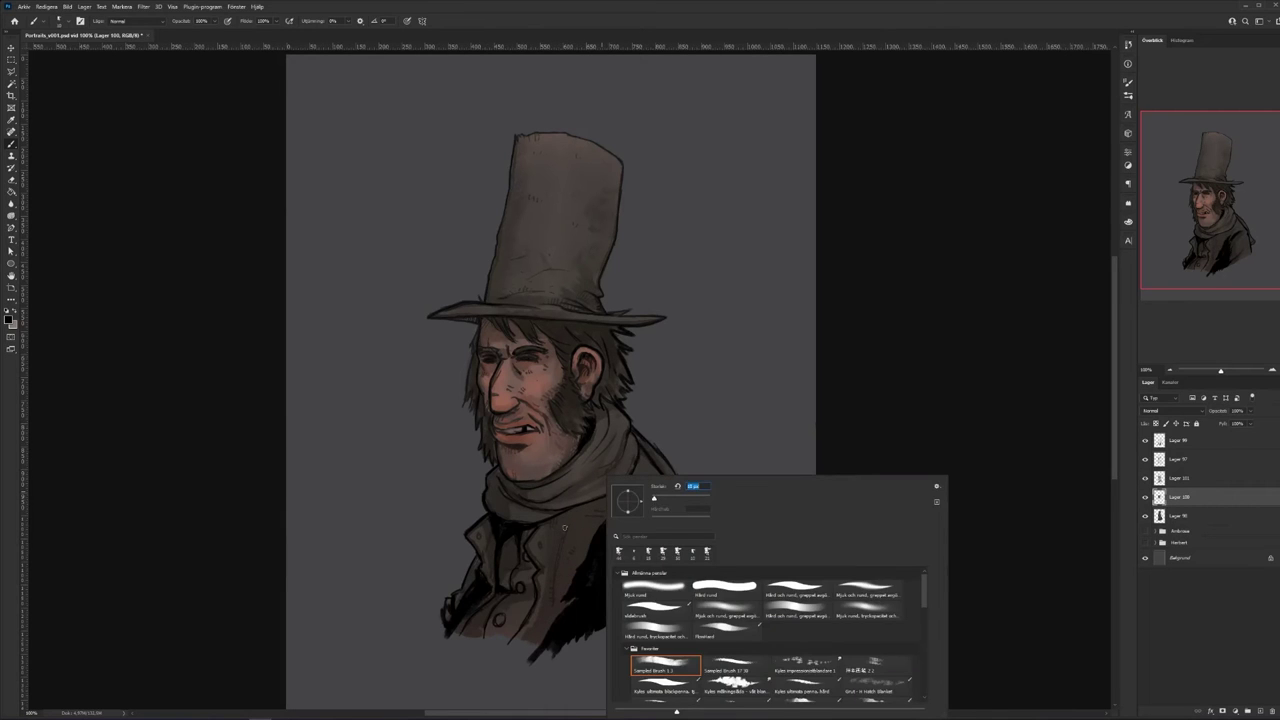
{"action": "left_click", "coordinate": [559, 564]}
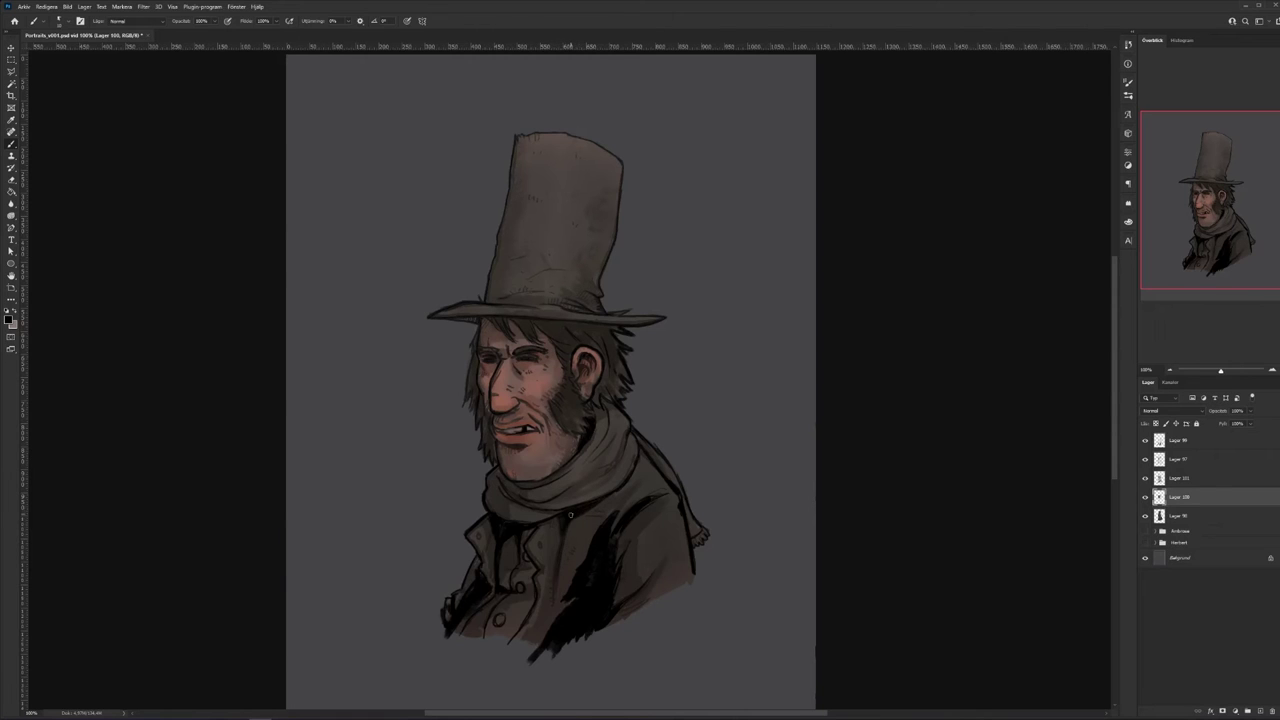
{"action": "mouse_move", "coordinate": [548, 596]}
{"action": "left_mouse_down"}
{"action": "mouse_move", "coordinate": [536, 646]}
{"action": "mouse_move", "coordinate": [572, 455]}
{"action": "mouse_move", "coordinate": [550, 617]}
{"action": "left_mouse_up"}
{"action": "mouse_move", "coordinate": [574, 573]}
{"action": "left_mouse_down"}
{"action": "mouse_move", "coordinate": [556, 586]}
{"action": "mouse_move", "coordinate": [573, 581]}
{"action": "left_mouse_up"}
{"action": "left_click", "coordinate": [612, 470], "text": "alt"}
{"action": "left_click", "coordinate": [587, 474], "text": "alt"}
{"action": "left_click", "coordinate": [615, 529], "text": "alt"}
{"action": "mouse_move", "coordinate": [596, 530]}
{"action": "left_mouse_down"}
{"action": "mouse_move", "coordinate": [574, 565]}
{"action": "mouse_move", "coordinate": [577, 546]}
{"action": "left_mouse_up"}
{"action": "left_click_drag", "start_coordinate": [573, 536], "coordinate": [567, 556]}
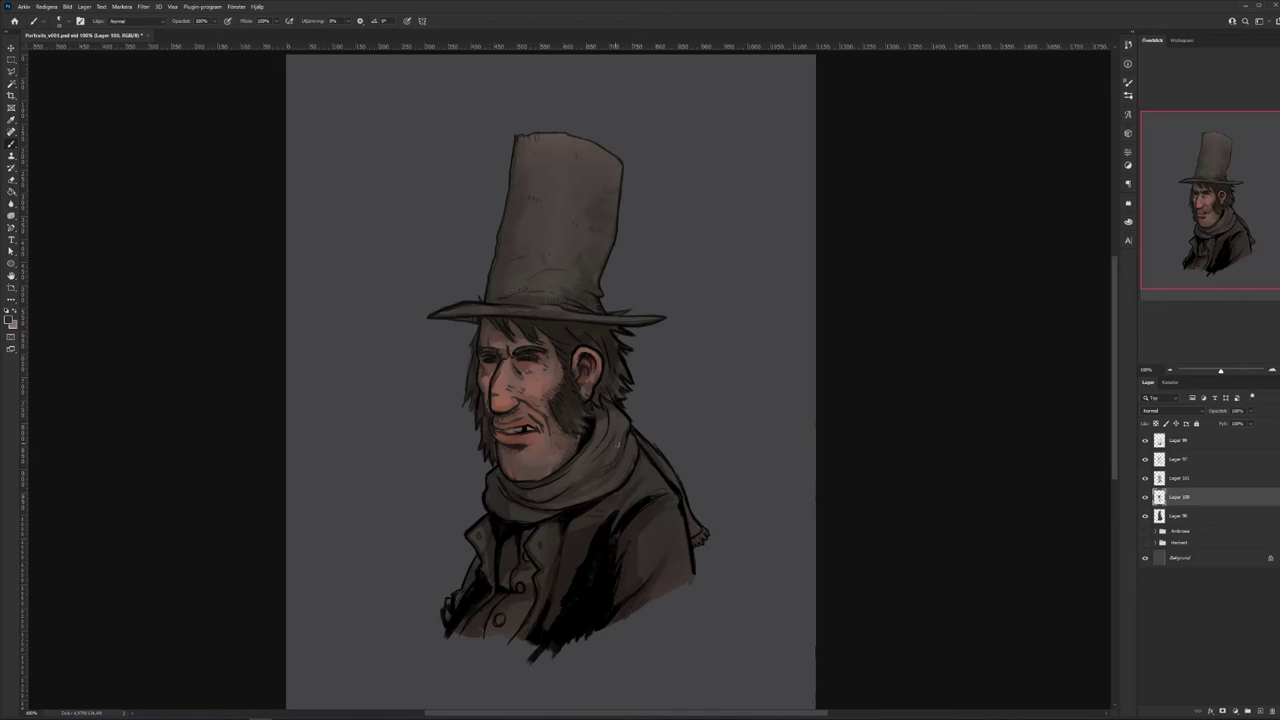
- Paint the waistcoat olive green with a larger brush on the face colour layer
{"action": "left_click", "coordinate": [10, 318]}
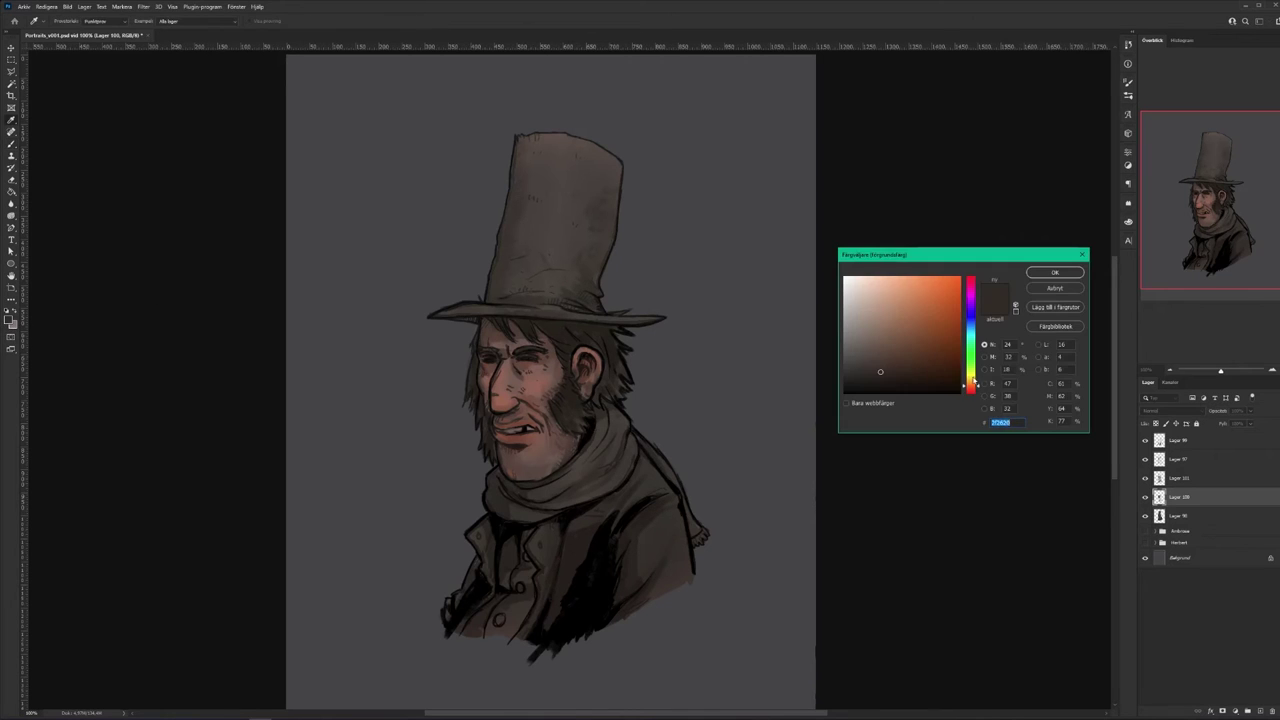
{"action": "left_click", "coordinate": [970, 372]}
{"action": "left_click", "coordinate": [910, 356]}
{"action": "left_click", "coordinate": [1054, 272]}
{"action": "left_click_drag", "start_coordinate": [510, 575], "coordinate": [506, 545]}
{"action": "right_click", "coordinate": [529, 568]}
{"action": "left_click_drag", "start_coordinate": [569, 501], "coordinate": [581, 501]}
{"action": "left_click_drag", "start_coordinate": [515, 568], "coordinate": [515, 615]}
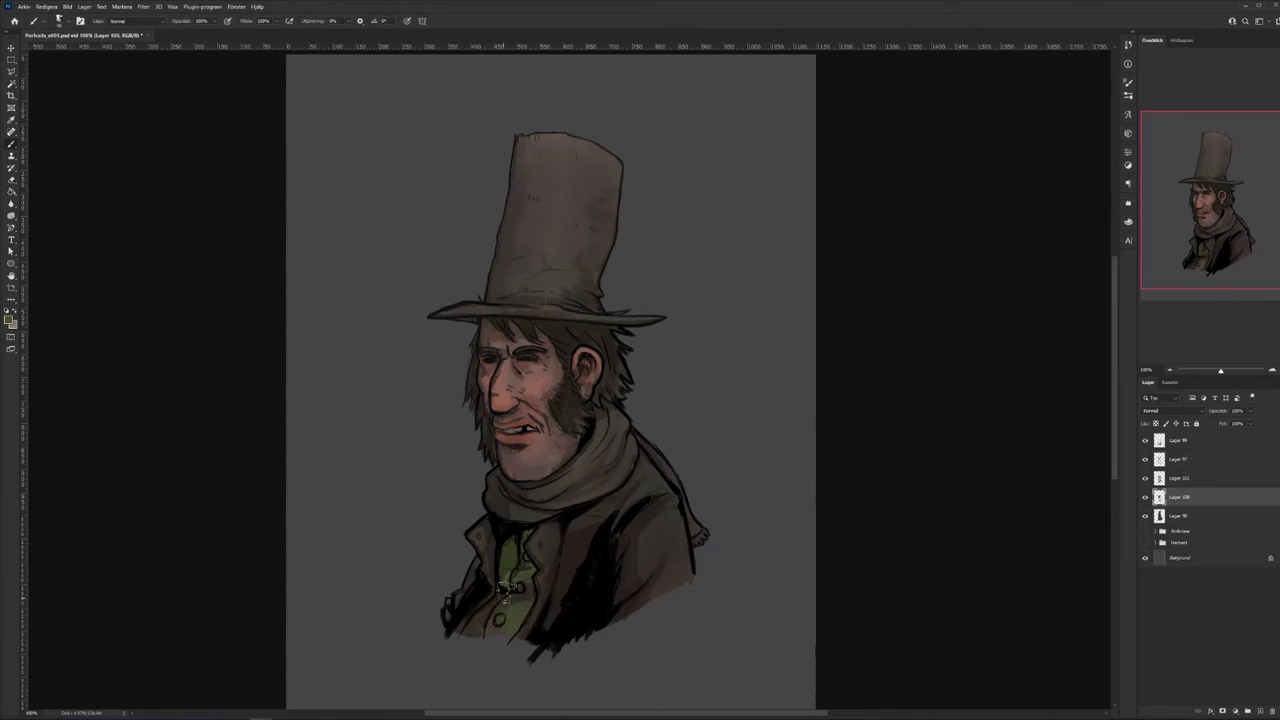
- Vary the waistcoat colour around its buttons with altered greens, ending on the muted yellow-green #666646
{"action": "left_click", "coordinate": [10, 319]}
{"action": "left_click", "coordinate": [879, 360]}
{"action": "left_click_drag", "start_coordinate": [977, 372], "coordinate": [978, 359]}
{"action": "key", "text": "Return"}
{"action": "left_click", "coordinate": [10, 319]}
{"action": "left_click_drag", "start_coordinate": [975, 381], "coordinate": [975, 372]}
{"action": "left_click_drag", "start_coordinate": [889, 363], "coordinate": [880, 346]}
{"action": "key", "text": "Return"}
{"action": "left_click_drag", "start_coordinate": [507, 583], "coordinate": [502, 594]}
- Try painting the scarf in a desaturated teal-blue and undo the last strokes
{"action": "left_click", "coordinate": [10, 319]}
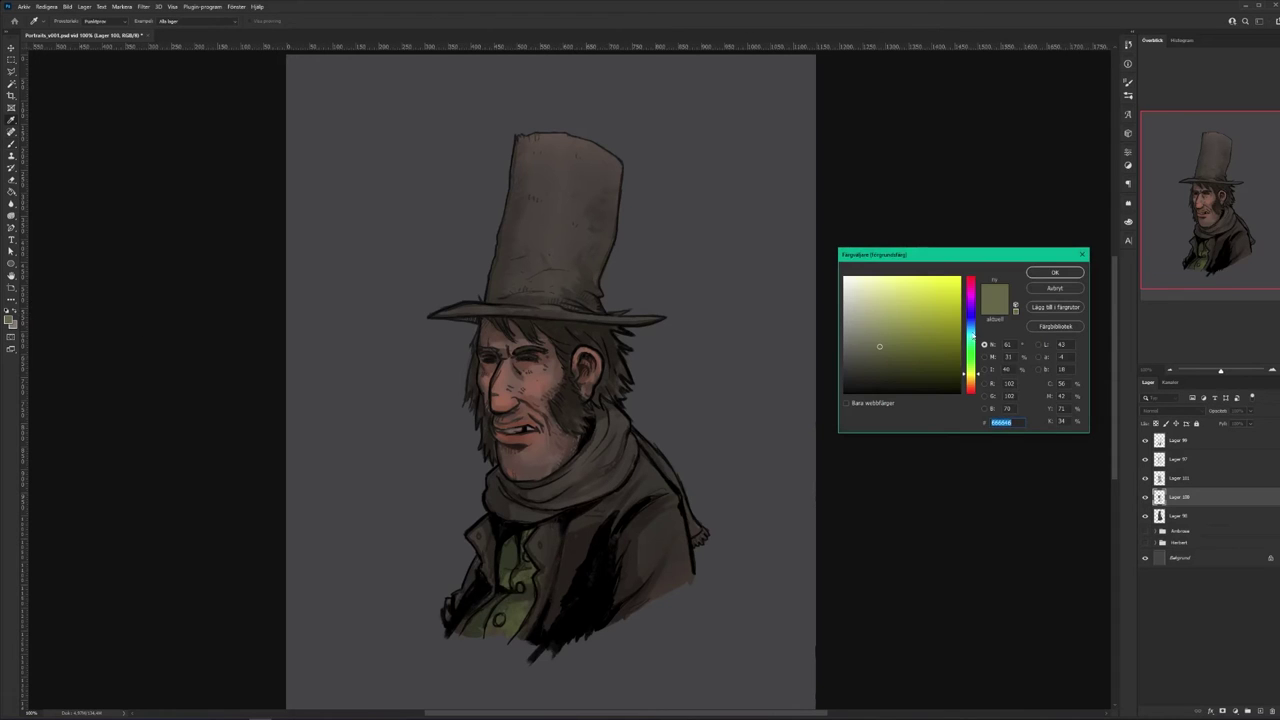
{"action": "left_click", "coordinate": [972, 335]}
{"action": "left_click", "coordinate": [861, 357]}
{"action": "left_click", "coordinate": [1055, 273]}
{"action": "mouse_move", "coordinate": [533, 497]}
{"action": "left_mouse_down"}
{"action": "mouse_move", "coordinate": [598, 439]}
{"action": "mouse_move", "coordinate": [512, 512]}
{"action": "mouse_move", "coordinate": [625, 463]}
{"action": "mouse_move", "coordinate": [612, 432]}
{"action": "left_mouse_up"}
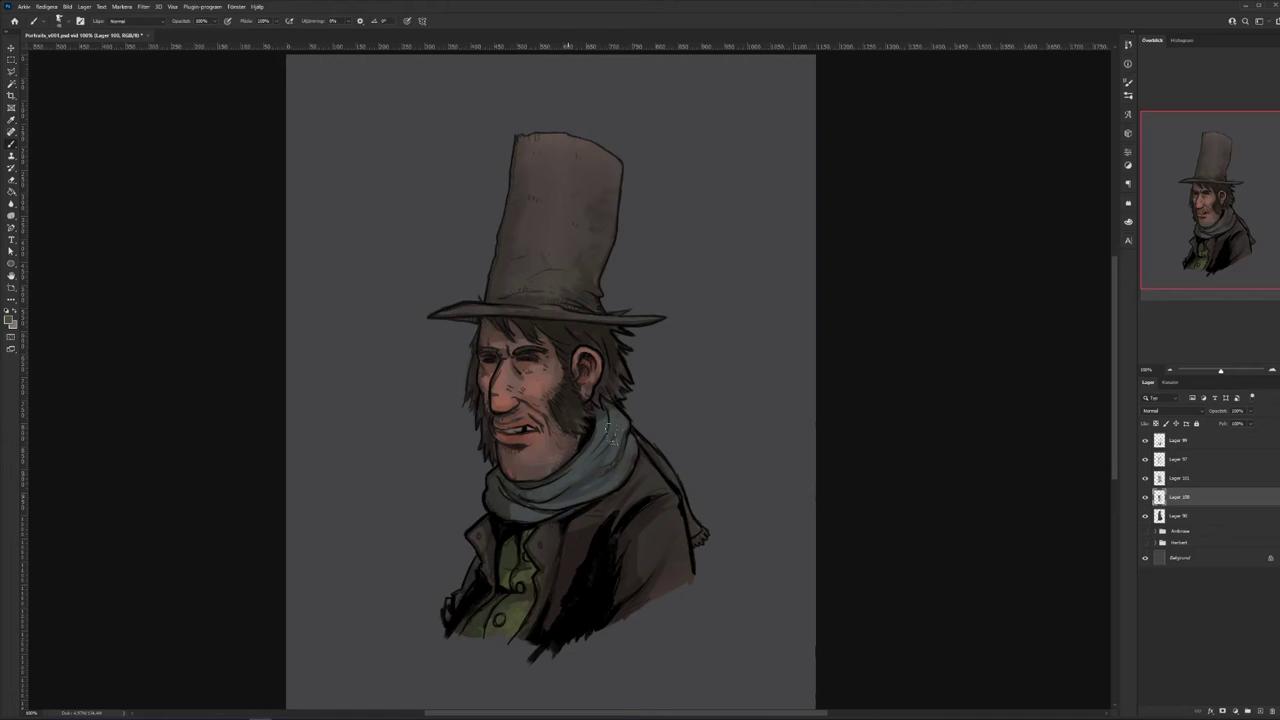
{"action": "key", "text": "ctrl+z"}
{"action": "key", "text": "ctrl+z"}
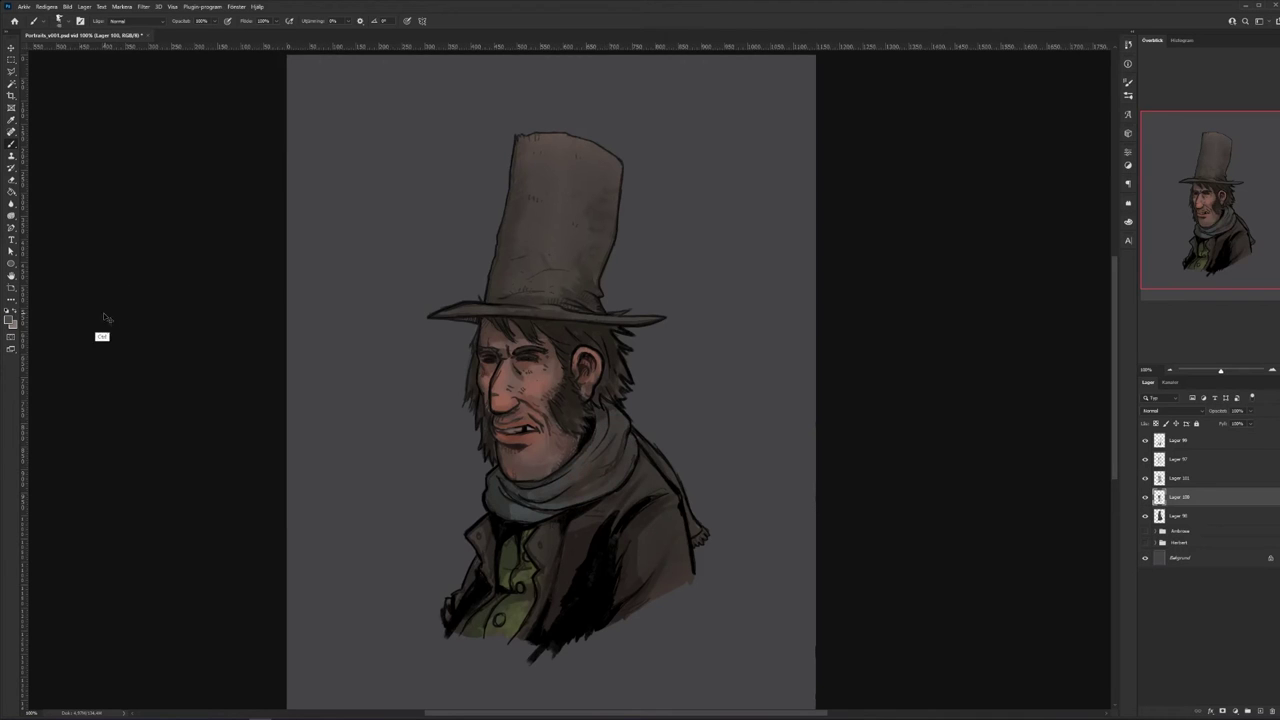
- Paint the scarf folds and the hanging scarf tail in a muted dark blue, adjusting the brush size
{"action": "left_click", "coordinate": [12, 321]}
{"action": "left_click", "coordinate": [867, 372]}
{"action": "left_click", "coordinate": [971, 317]}
{"action": "key", "text": "Return"}
{"action": "mouse_move", "coordinate": [500, 485]}
{"action": "left_mouse_down"}
{"action": "mouse_move", "coordinate": [561, 507]}
{"action": "mouse_move", "coordinate": [600, 465]}
{"action": "mouse_move", "coordinate": [598, 490]}
{"action": "mouse_move", "coordinate": [618, 420]}
{"action": "mouse_move", "coordinate": [557, 483]}
{"action": "left_mouse_up"}
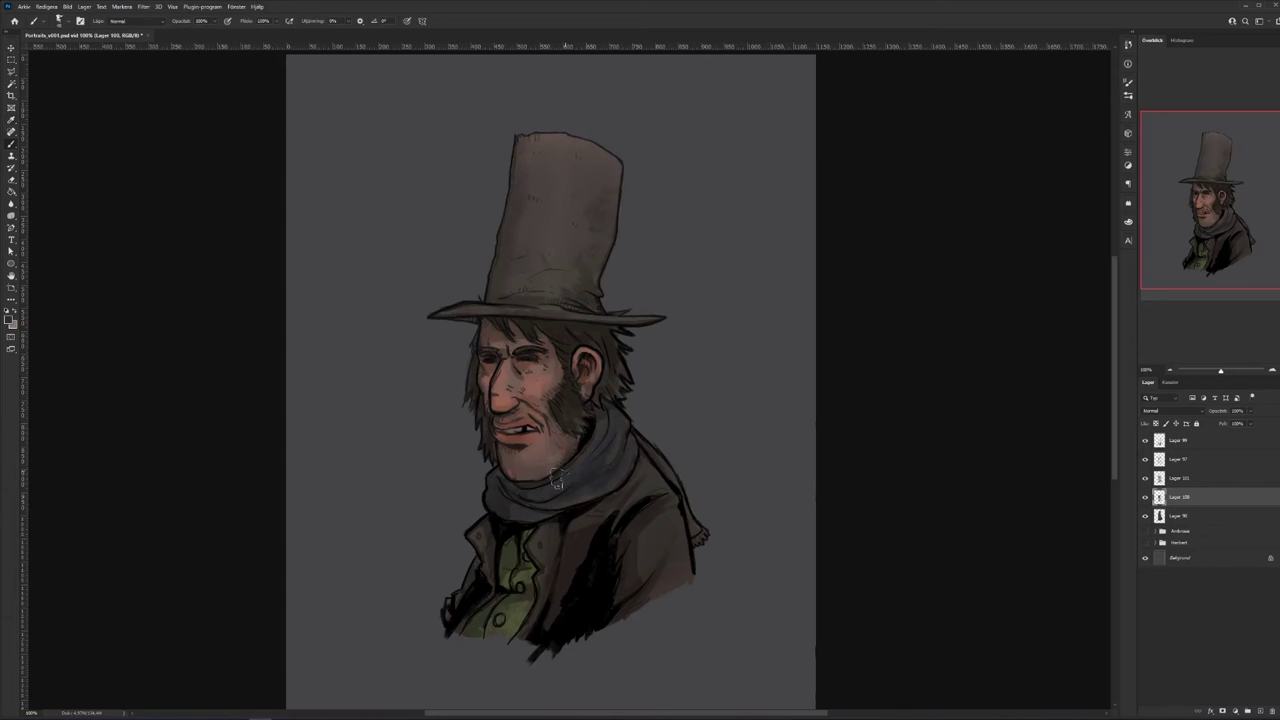
{"action": "right_click", "coordinate": [665, 433]}
{"action": "mouse_move", "coordinate": [644, 449]}
{"action": "left_mouse_down"}
{"action": "mouse_move", "coordinate": [678, 485]}
{"action": "mouse_move", "coordinate": [668, 467]}
{"action": "mouse_move", "coordinate": [696, 526]}
{"action": "left_mouse_up"}
{"action": "right_click", "coordinate": [544, 525]}
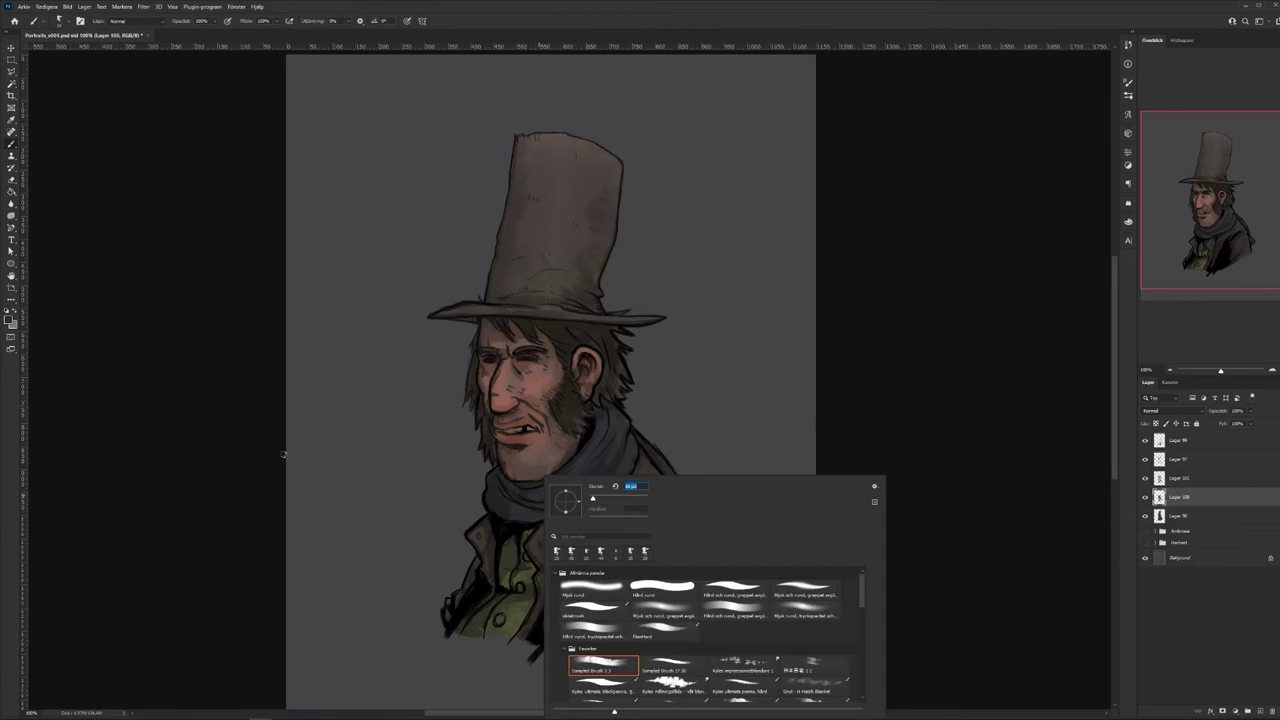
{"action": "left_click", "coordinate": [474, 522]}
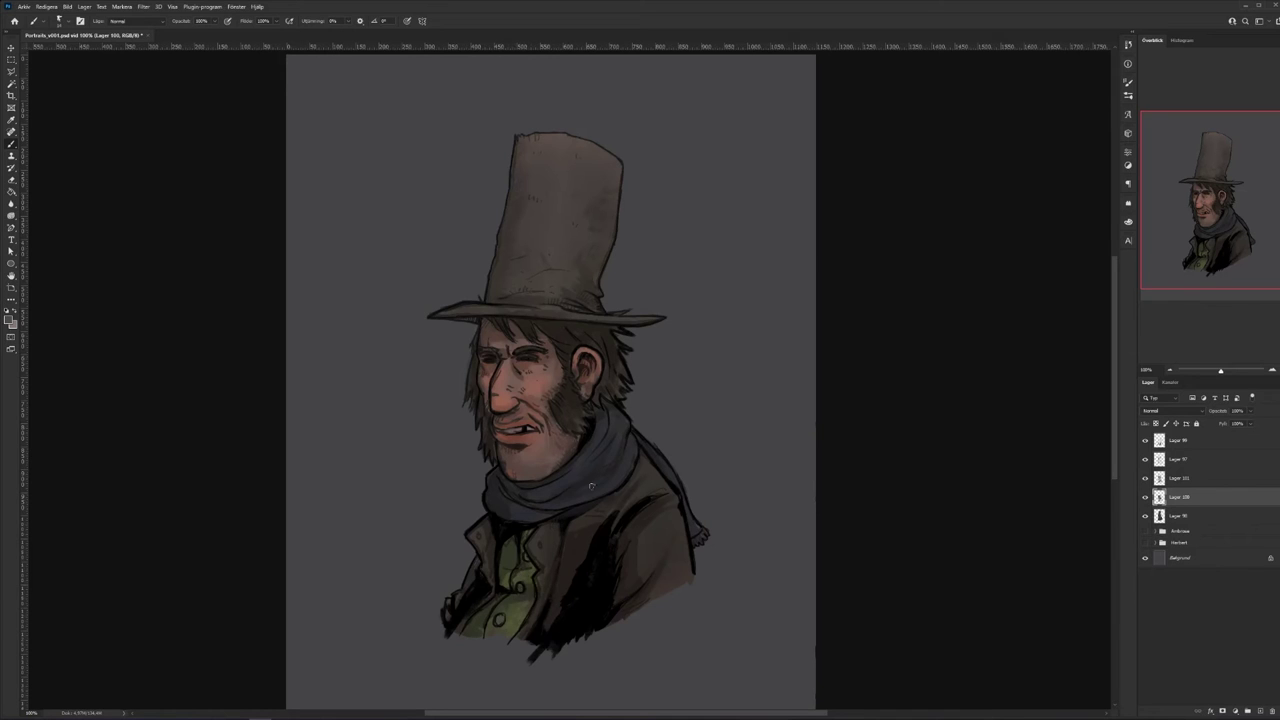
- Add a new layer above Layer 97, set its blend mode to Color Dodge (Färgskugga) and lower its opacity
{"action": "left_click", "coordinate": [1144, 480]}
{"action": "left_click", "coordinate": [1144, 480]}
{"action": "left_click", "coordinate": [1178, 479]}
{"action": "left_click", "coordinate": [1145, 461]}
{"action": "left_click", "coordinate": [1145, 461]}
{"action": "left_click", "coordinate": [1175, 461]}
{"action": "key", "text": "ctrl+shift+alt+n"}
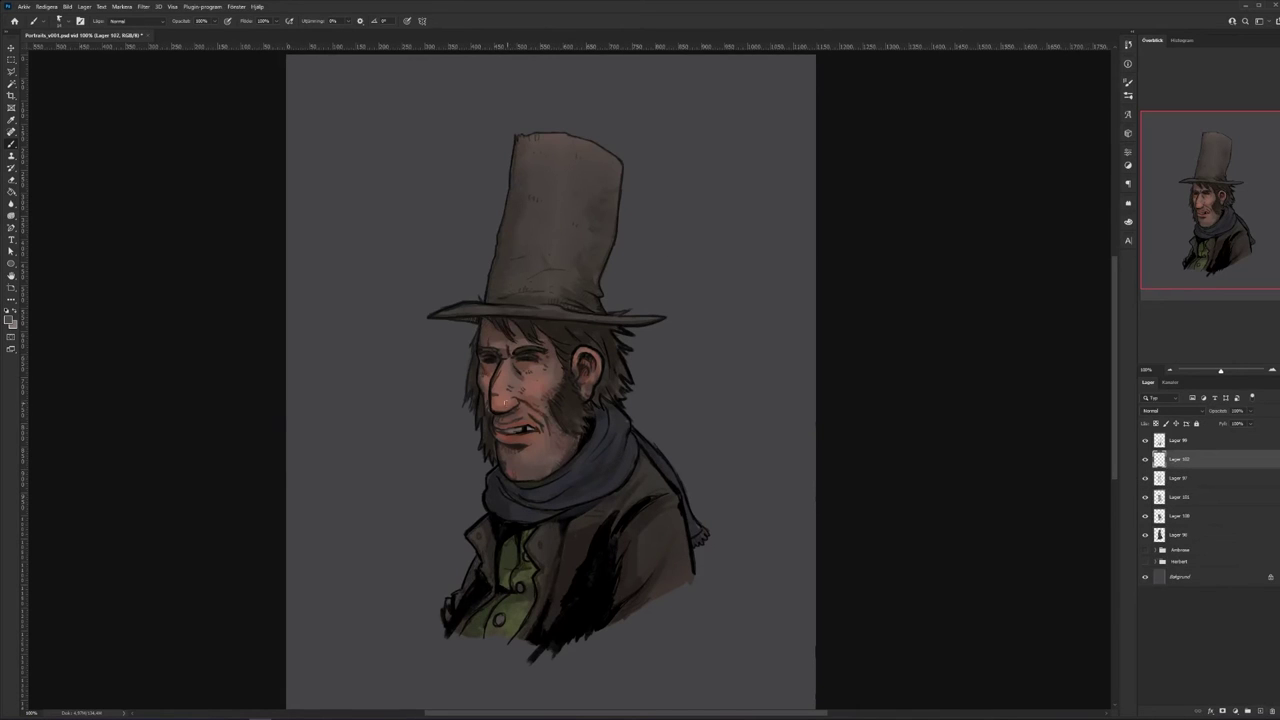
{"action": "left_click", "coordinate": [1189, 410]}
{"action": "left_click", "coordinate": [1175, 490]}
{"action": "left_click", "coordinate": [1250, 411]}
{"action": "left_click", "coordinate": [1229, 424]}
- Paint warm skin highlights on the nose, beneath the eyes and on the cheeks on the Color Dodge layer, reducing the brush size
{"action": "left_click", "coordinate": [537, 384]}
{"action": "left_click_drag", "start_coordinate": [505, 396], "coordinate": [504, 392]}
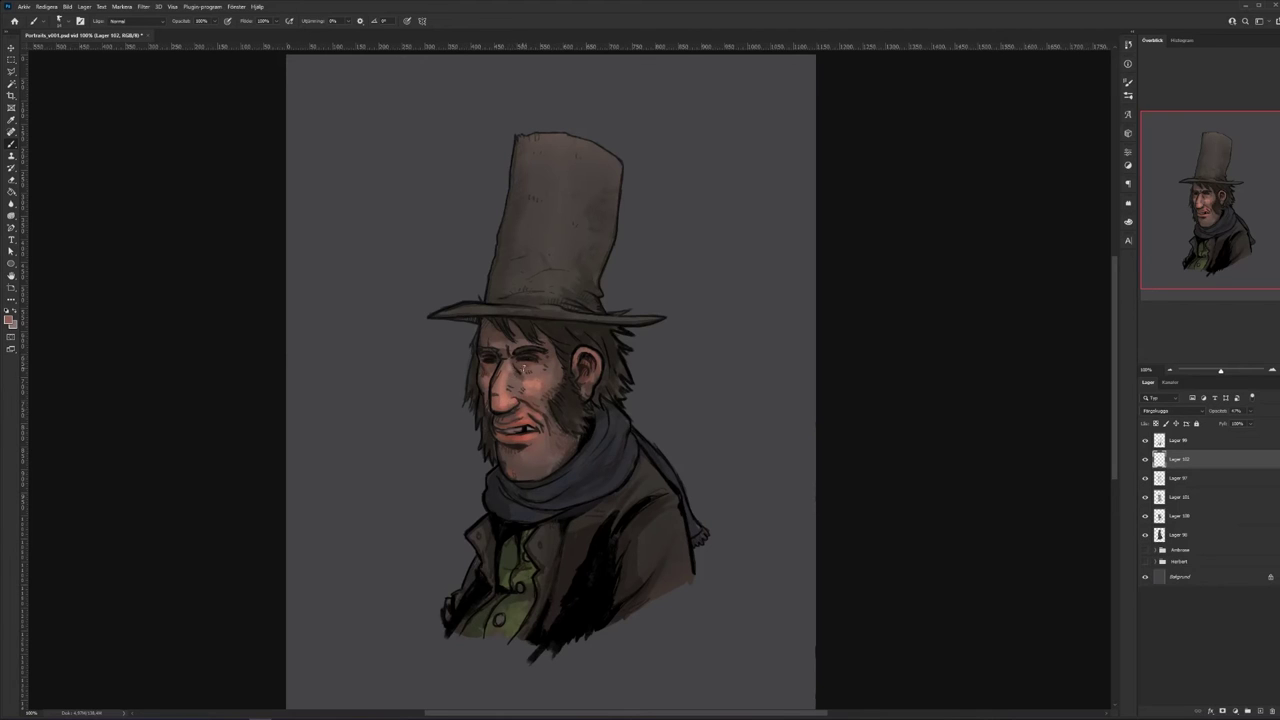
{"action": "left_click_drag", "start_coordinate": [523, 369], "coordinate": [532, 372]}
{"action": "left_click_drag", "start_coordinate": [490, 371], "coordinate": [484, 377]}
{"action": "left_click_drag", "start_coordinate": [540, 404], "coordinate": [547, 408]}
{"action": "right_click", "coordinate": [600, 357]}
{"action": "left_click_drag", "start_coordinate": [650, 382], "coordinate": [646, 382]}
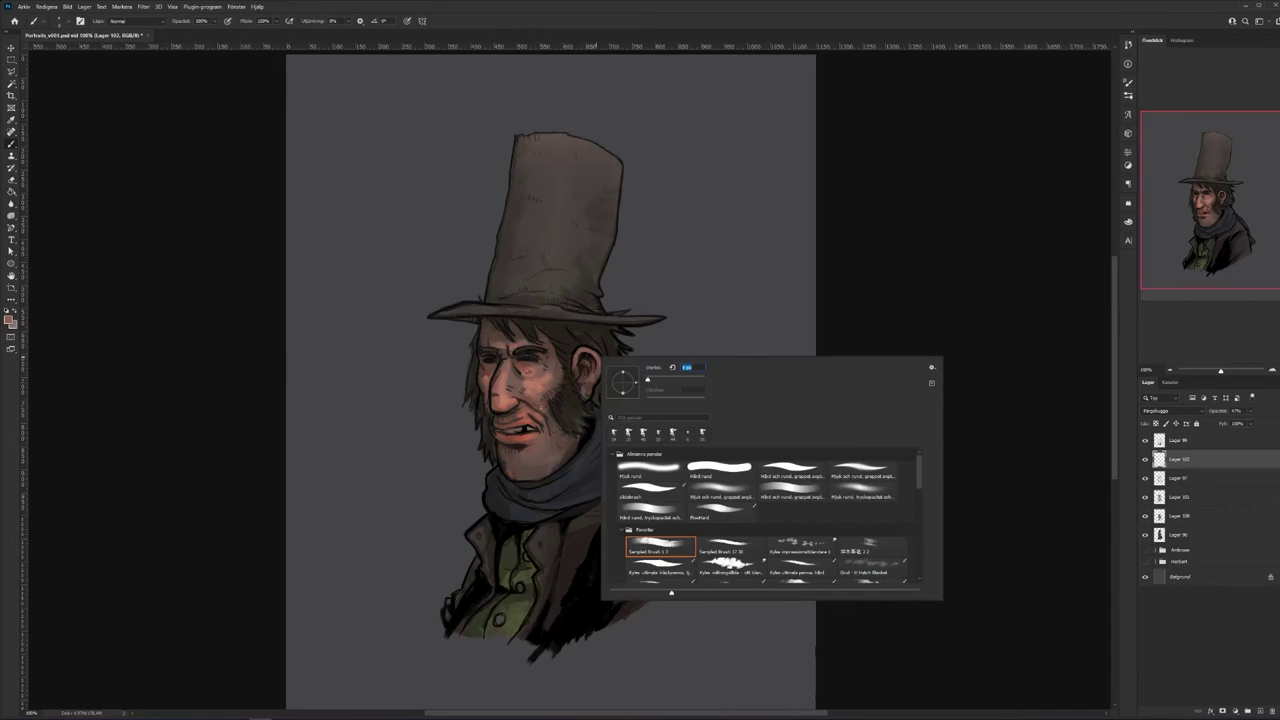
{"action": "left_click", "coordinate": [542, 408]}
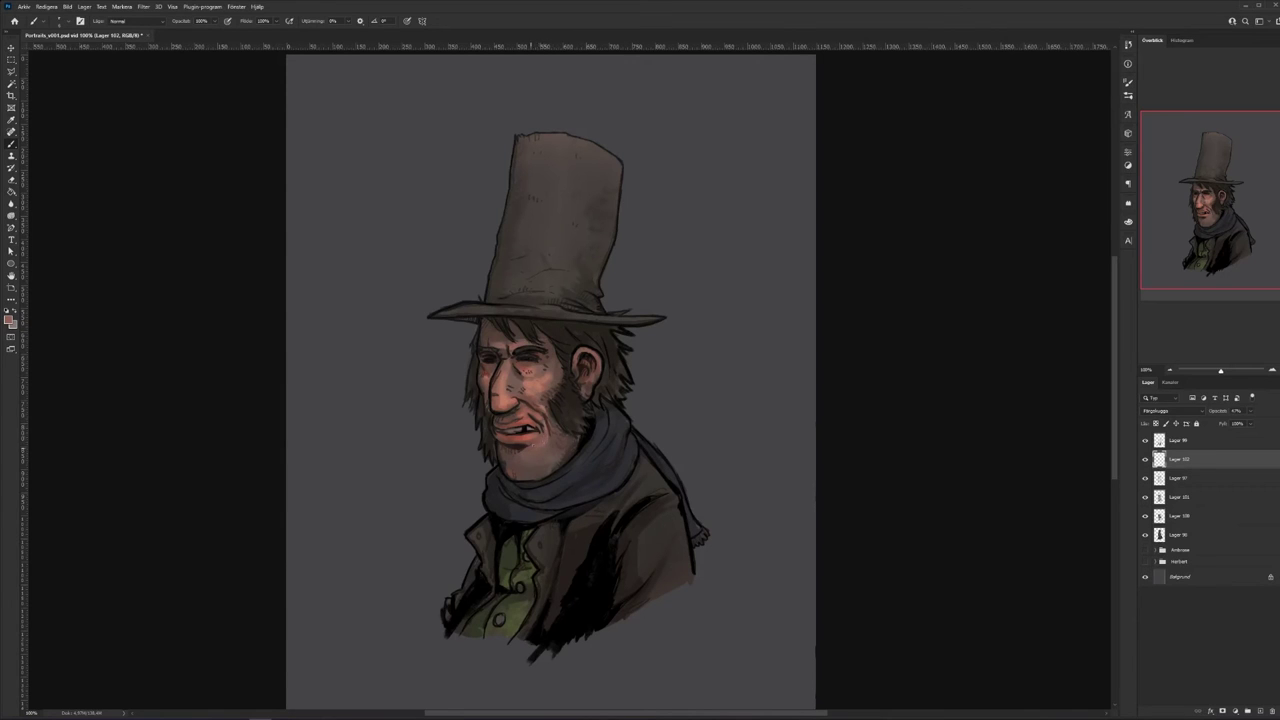
- Brighten the chin, cheek and ear with a larger brush, using tones sampled from the face
{"action": "right_click", "coordinate": [527, 457]}
{"action": "left_click_drag", "start_coordinate": [596, 444], "coordinate": [602, 444]}
{"action": "left_click", "coordinate": [533, 460], "text": "alt"}
{"action": "left_click", "coordinate": [554, 452], "text": "alt"}
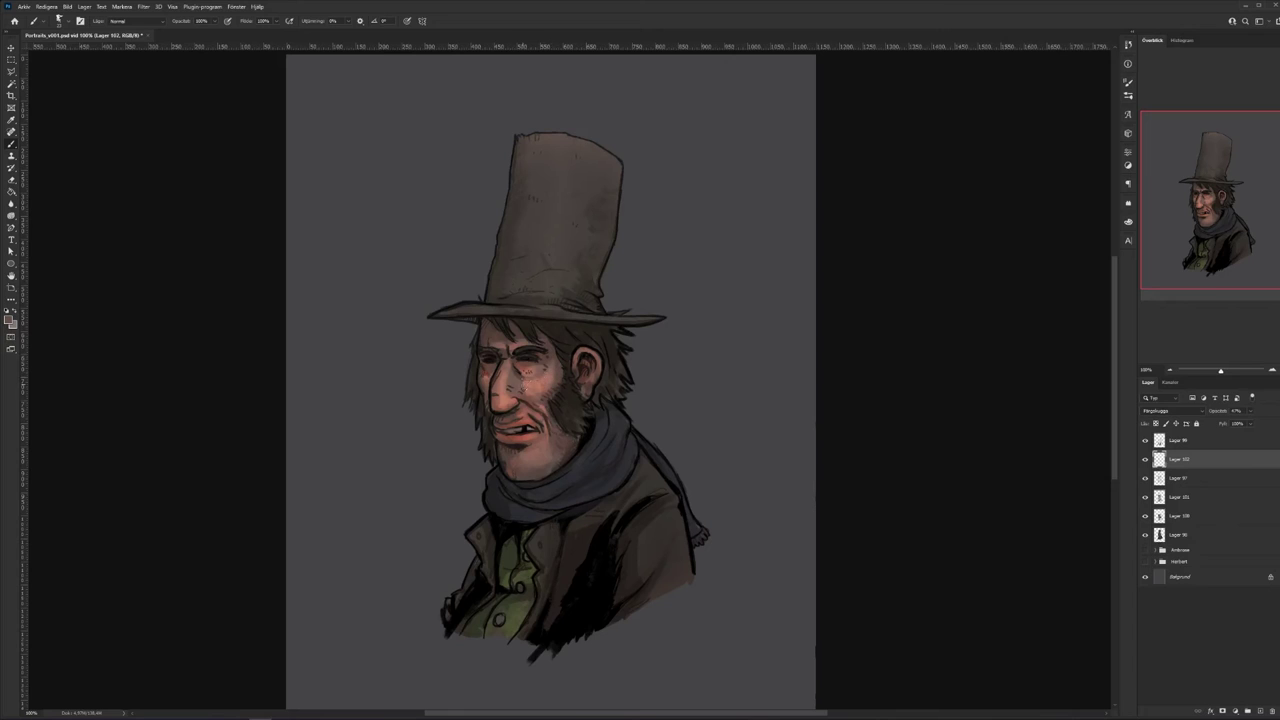
{"action": "left_click", "coordinate": [539, 394]}
{"action": "right_click", "coordinate": [581, 357]}
{"action": "left_click_drag", "start_coordinate": [579, 356], "coordinate": [590, 351]}
{"action": "left_click", "coordinate": [537, 413], "text": "alt"}
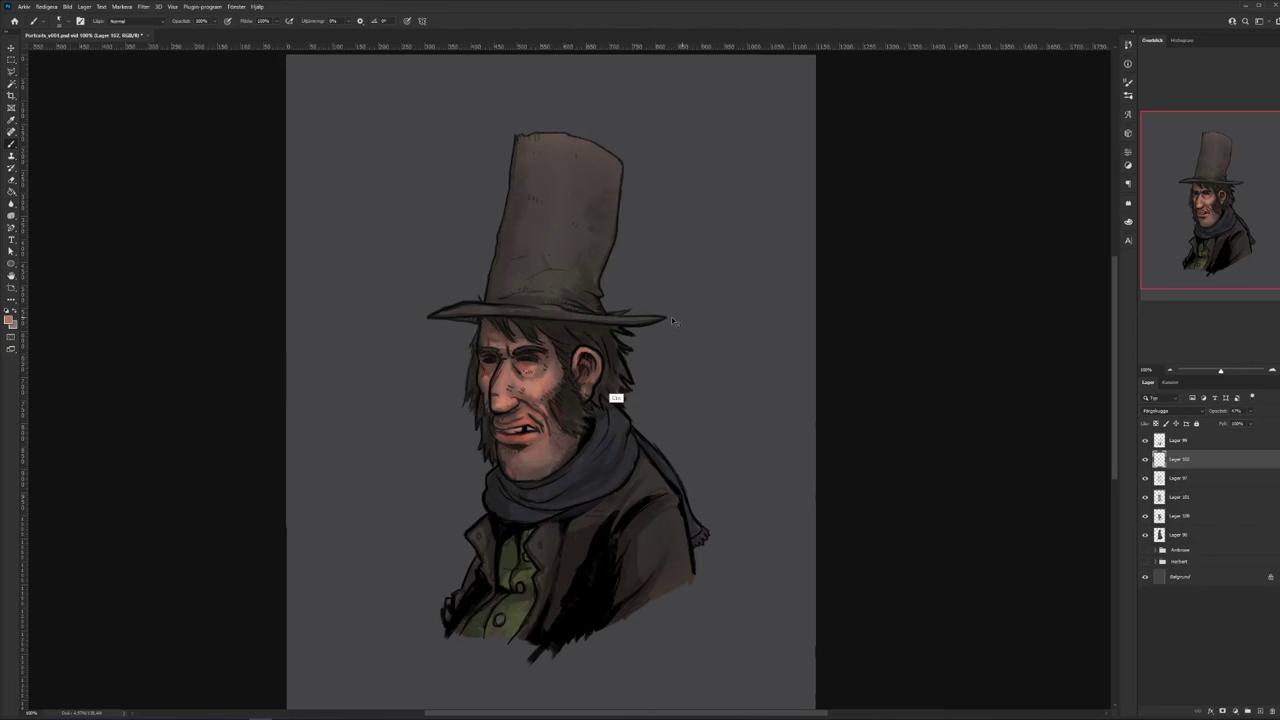
- Choose a cool blue-grey, lighten it, and paint highlights in the hair and sideburns
{"action": "left_click", "coordinate": [581, 421], "text": "alt"}
{"action": "left_click", "coordinate": [8, 320]}
{"action": "left_click", "coordinate": [867, 349]}
{"action": "left_click", "coordinate": [971, 321]}
{"action": "left_click", "coordinate": [1056, 273]}
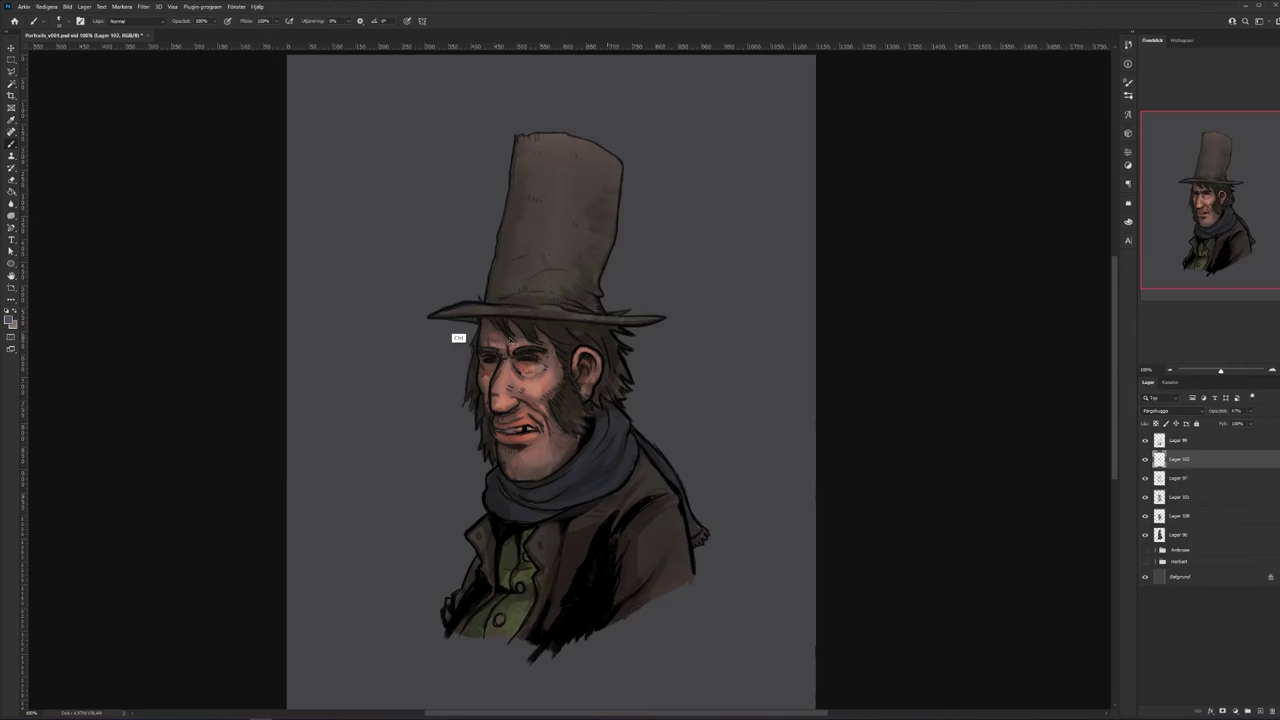
{"action": "left_click", "coordinate": [11, 320]}
{"action": "left_click", "coordinate": [865, 325]}
{"action": "left_click", "coordinate": [1059, 273]}
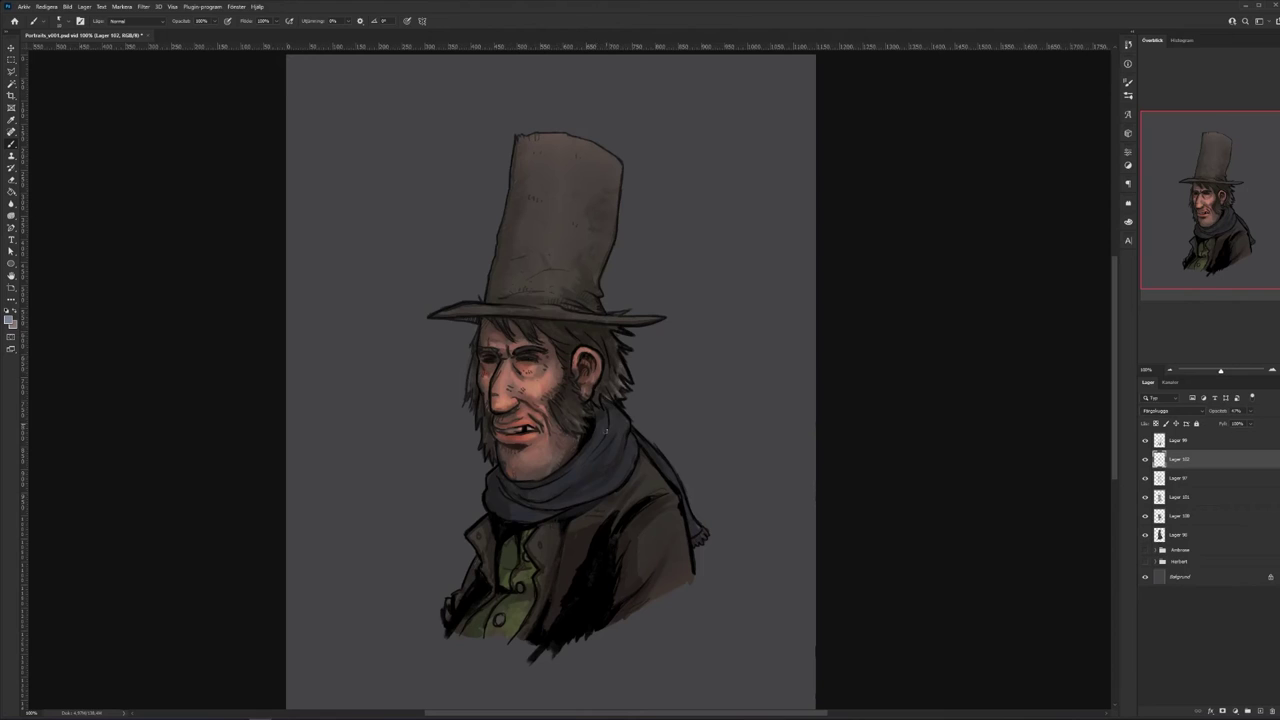
- Add cool light accents to the jaw, the far side of the face and the coat lapels
{"action": "left_click_drag", "start_coordinate": [540, 427], "coordinate": [542, 451]}
{"action": "left_click_drag", "start_coordinate": [556, 433], "coordinate": [558, 447]}
{"action": "left_click_drag", "start_coordinate": [511, 380], "coordinate": [513, 393]}
{"action": "key", "text": "ctrl+z"}
{"action": "left_click_drag", "start_coordinate": [480, 367], "coordinate": [486, 402]}
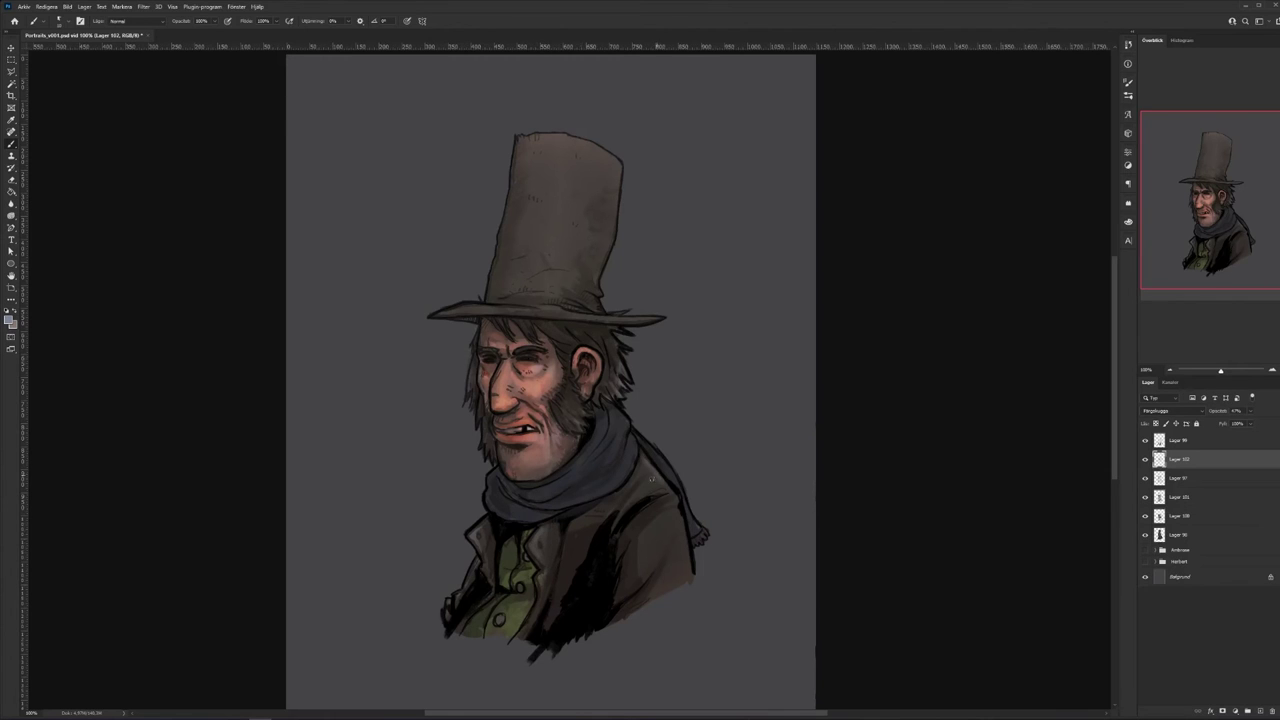
- Highlight the coat's shoulder and sleeve with a brush size of 50 and a tone sampled from the coat
{"action": "right_click", "coordinate": [661, 528]}
{"action": "type", "text": "50"}
{"action": "key", "text": "Return"}
{"action": "left_click", "coordinate": [660, 550], "text": "alt"}
- Paint a pale blue-violet rim light along the scarf tail, the hat brim and the edge of the hat's crown
{"action": "right_click", "coordinate": [664, 472]}
{"action": "left_click", "coordinate": [731, 436]}
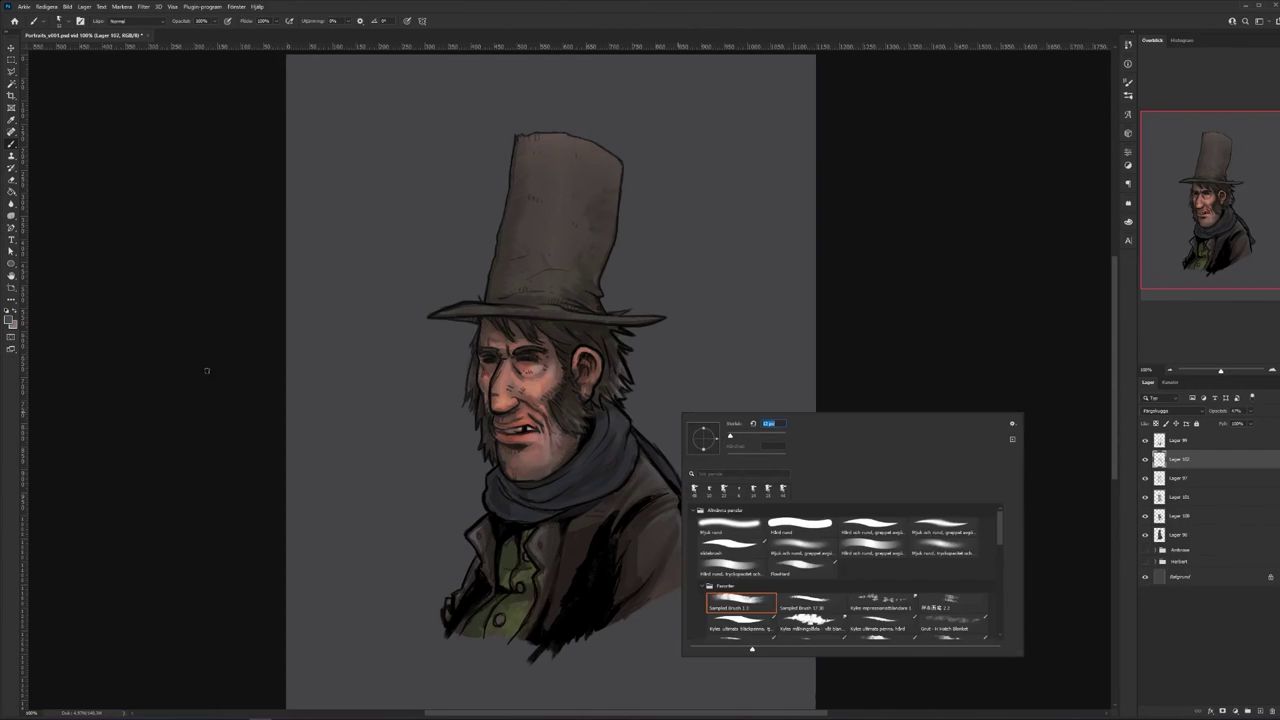
{"action": "left_click", "coordinate": [9, 320]}
{"action": "left_click", "coordinate": [861, 301]}
{"action": "left_click", "coordinate": [971, 323]}
{"action": "key", "text": "Return"}
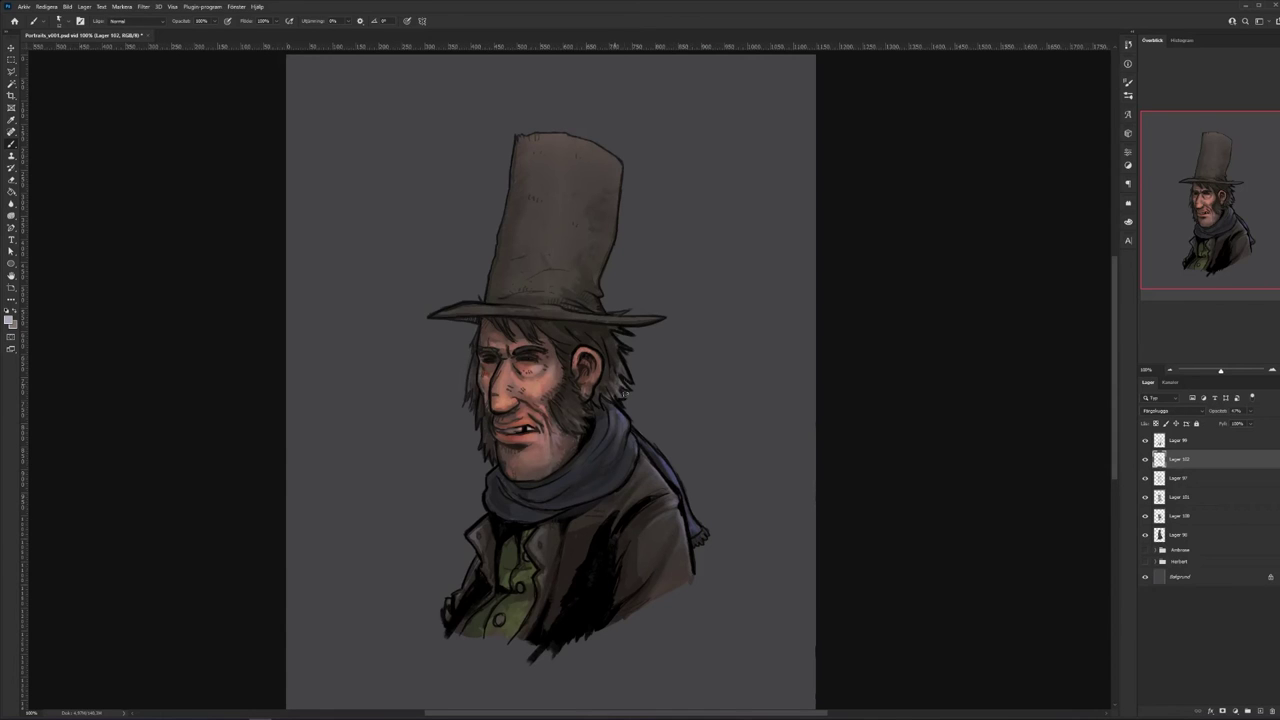
{"action": "left_click_drag", "start_coordinate": [658, 318], "coordinate": [584, 318]}
{"action": "left_click_drag", "start_coordinate": [608, 252], "coordinate": [620, 166]}
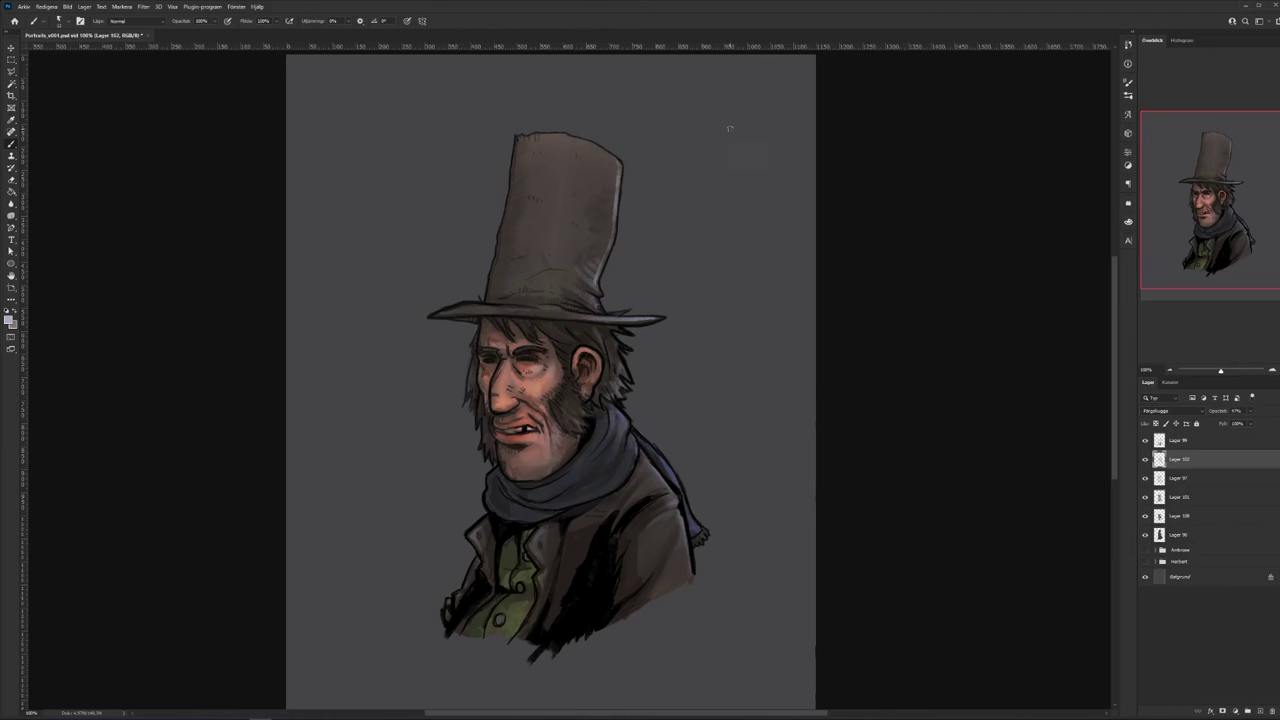
- Paint a broad pale highlight down the side of the hat's crown with a larger brush, and undo the stroke near the ear
{"action": "right_click", "coordinate": [688, 140]}
{"action": "left_click_drag", "start_coordinate": [738, 166], "coordinate": [751, 166]}
{"action": "mouse_move", "coordinate": [584, 281]}
{"action": "left_mouse_down"}
{"action": "mouse_move", "coordinate": [607, 190]}
{"action": "mouse_move", "coordinate": [595, 168]}
{"action": "mouse_move", "coordinate": [587, 283]}
{"action": "mouse_move", "coordinate": [614, 262]}
{"action": "mouse_move", "coordinate": [597, 148]}
{"action": "mouse_move", "coordinate": [597, 240]}
{"action": "left_mouse_up"}
{"action": "left_click_drag", "start_coordinate": [617, 186], "coordinate": [606, 152]}
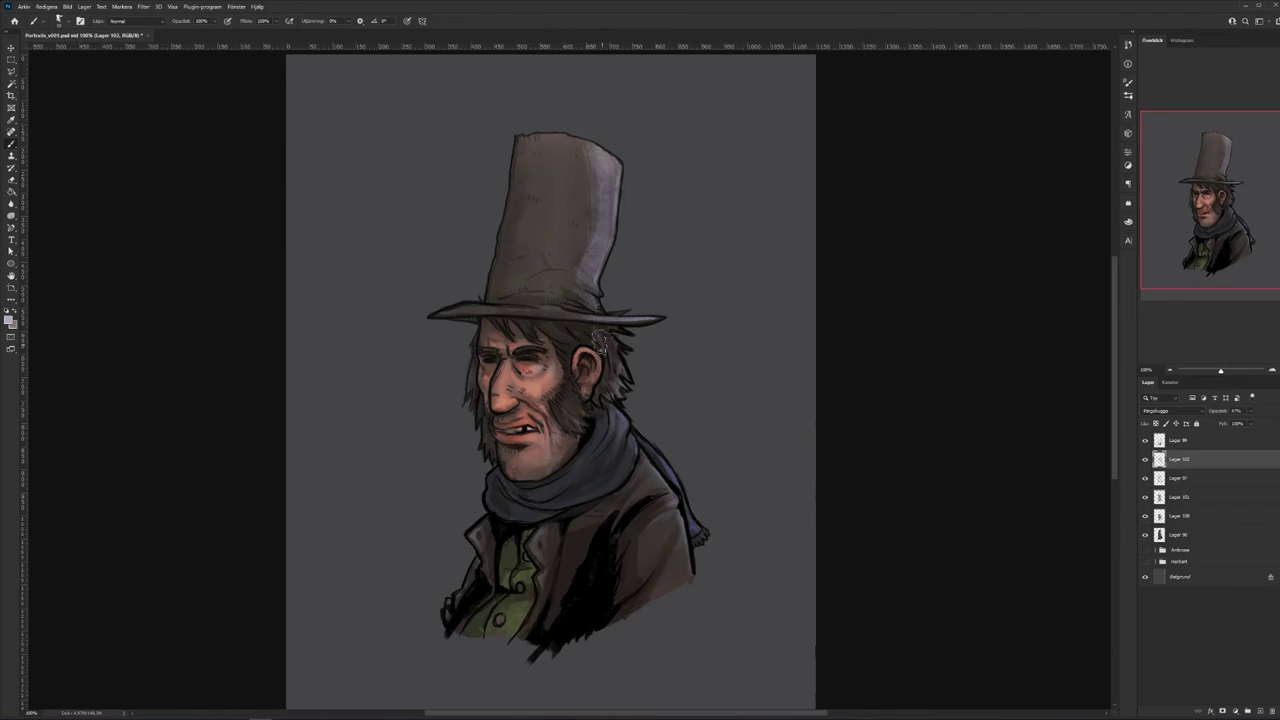
{"action": "mouse_move", "coordinate": [580, 354]}
{"action": "left_mouse_down"}
{"action": "mouse_move", "coordinate": [591, 394]}
{"action": "mouse_move", "coordinate": [579, 351]}
{"action": "left_mouse_up"}
{"action": "key", "text": "ctrl+z"}
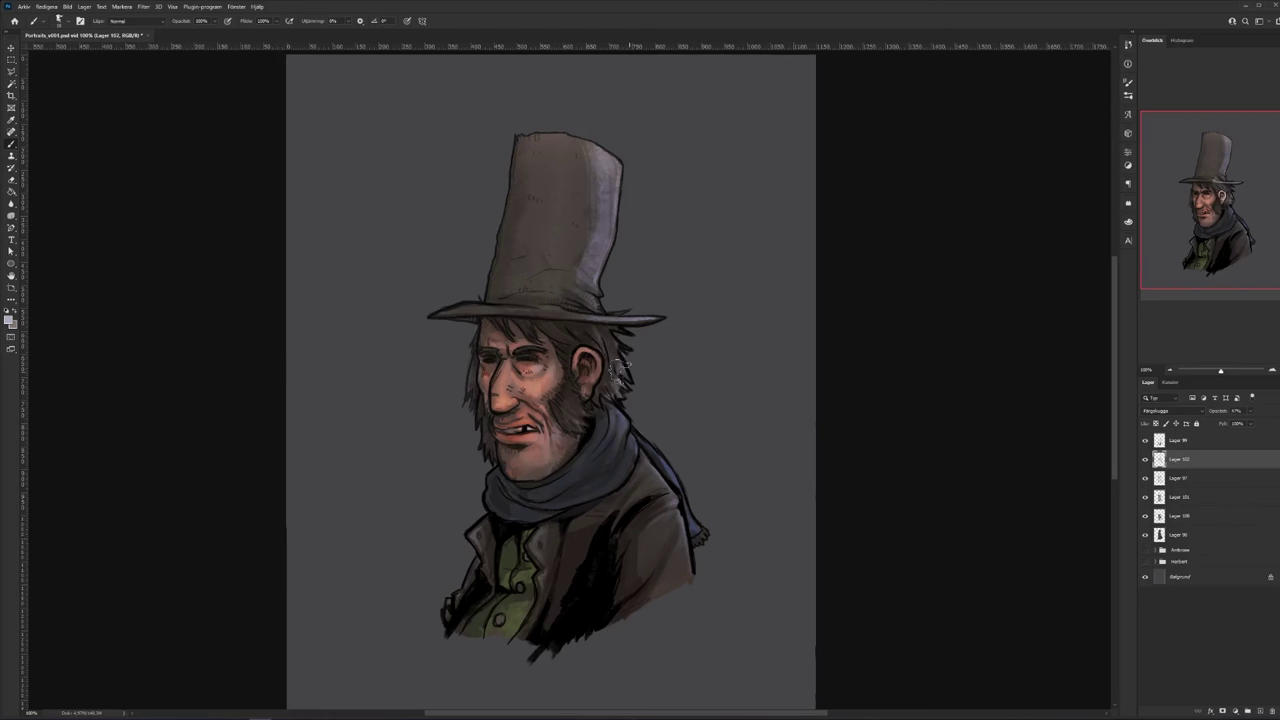
- Soften the highlight on the hat's crown with a large soft eraser, and return to the Brush tool
{"action": "left_click", "coordinate": [11, 180]}
{"action": "right_click", "coordinate": [583, 144]}
{"action": "left_click_drag", "start_coordinate": [638, 171], "coordinate": [646, 171]}
{"action": "left_click_drag", "start_coordinate": [583, 136], "coordinate": [571, 271]}
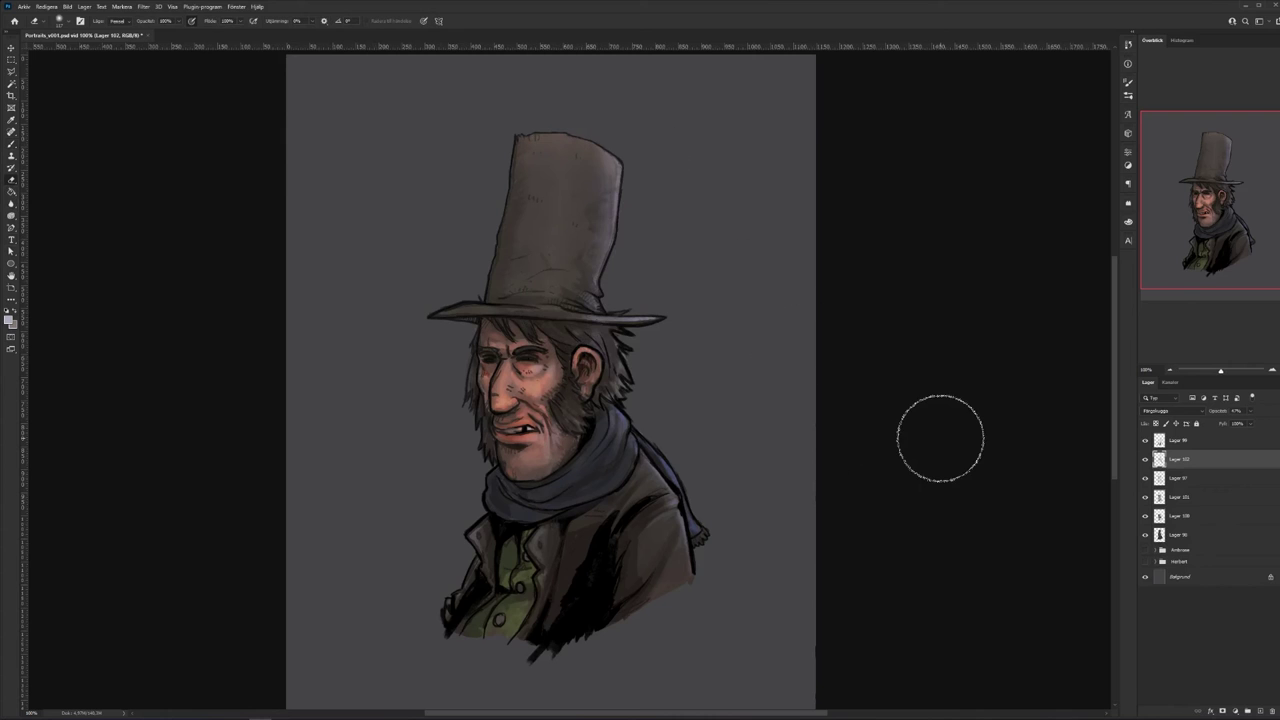
{"action": "right_click", "coordinate": [546, 362]}
{"action": "key", "text": "Escape"}
{"action": "key", "text": "b"}
- Toggle the visibility of Layer 97 and the Multiply shadow layer to compare, and make the shadow layer active
{"action": "left_click", "coordinate": [1145, 479]}
{"action": "left_click", "coordinate": [1145, 479]}
{"action": "left_click", "coordinate": [1145, 497]}
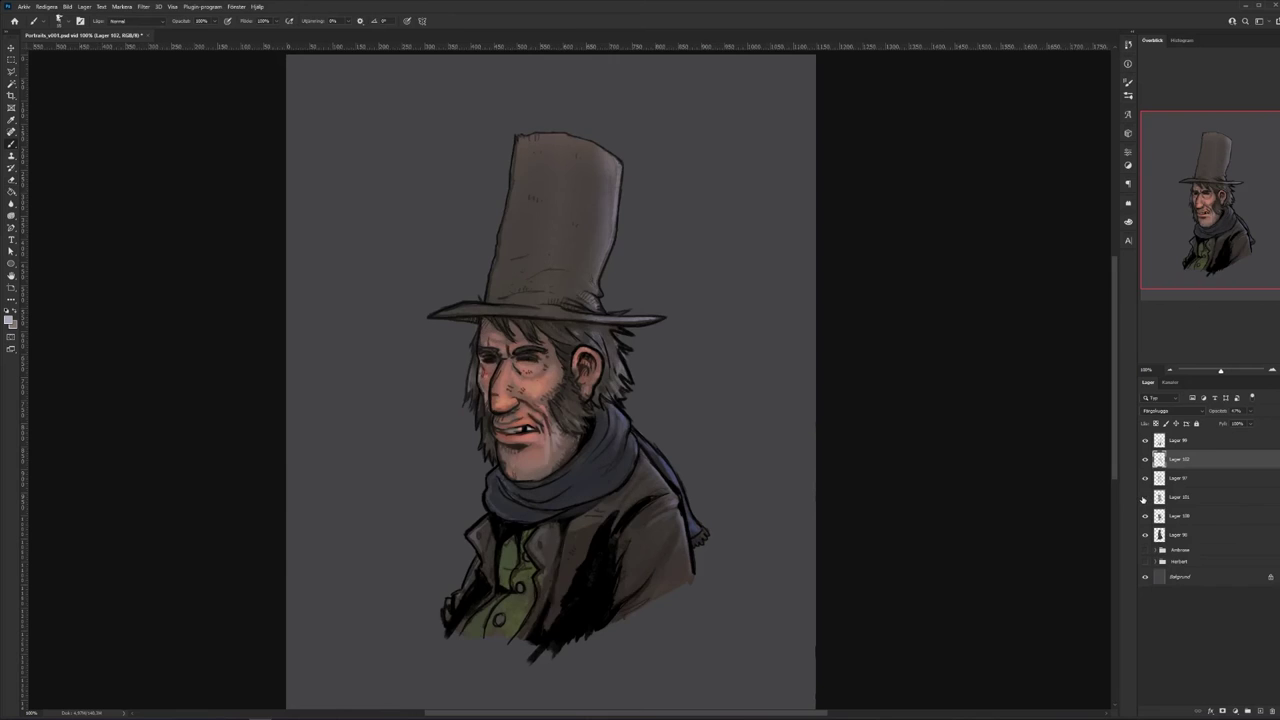
{"action": "left_click", "coordinate": [1145, 497]}
{"action": "left_click", "coordinate": [1180, 497]}
{"action": "right_click", "coordinate": [578, 415]}
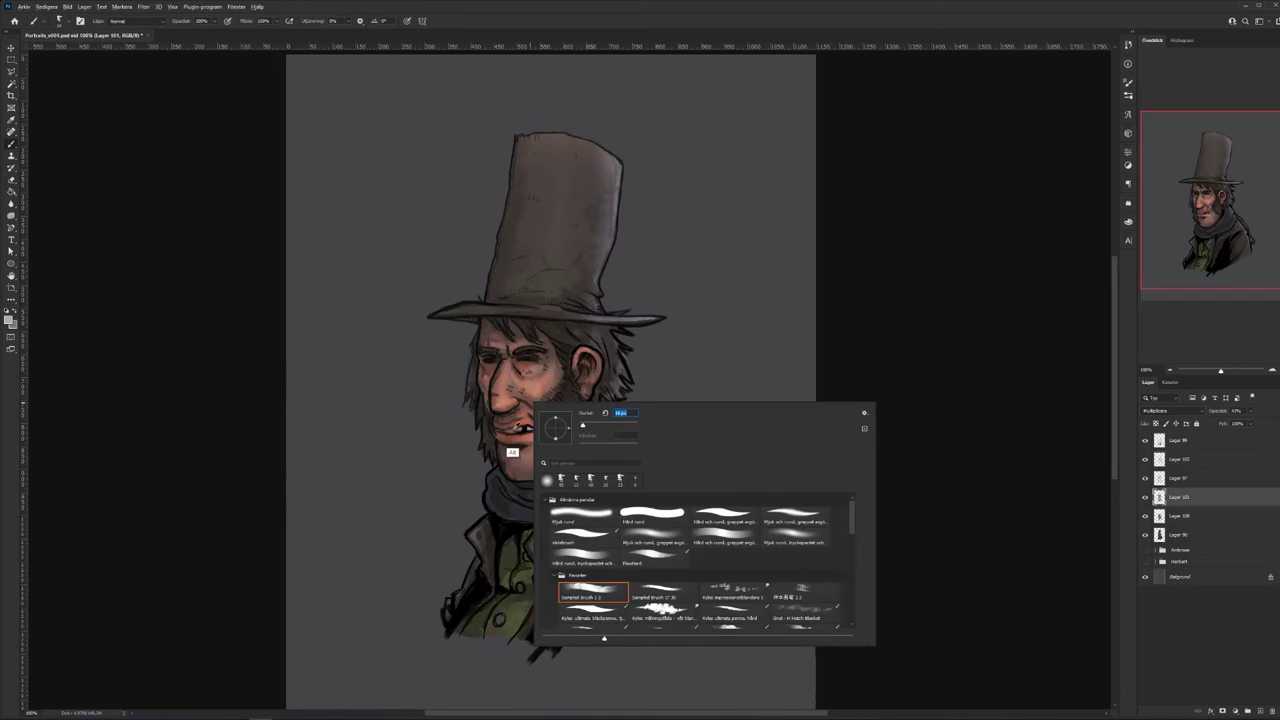
{"action": "key", "text": "Escape"}
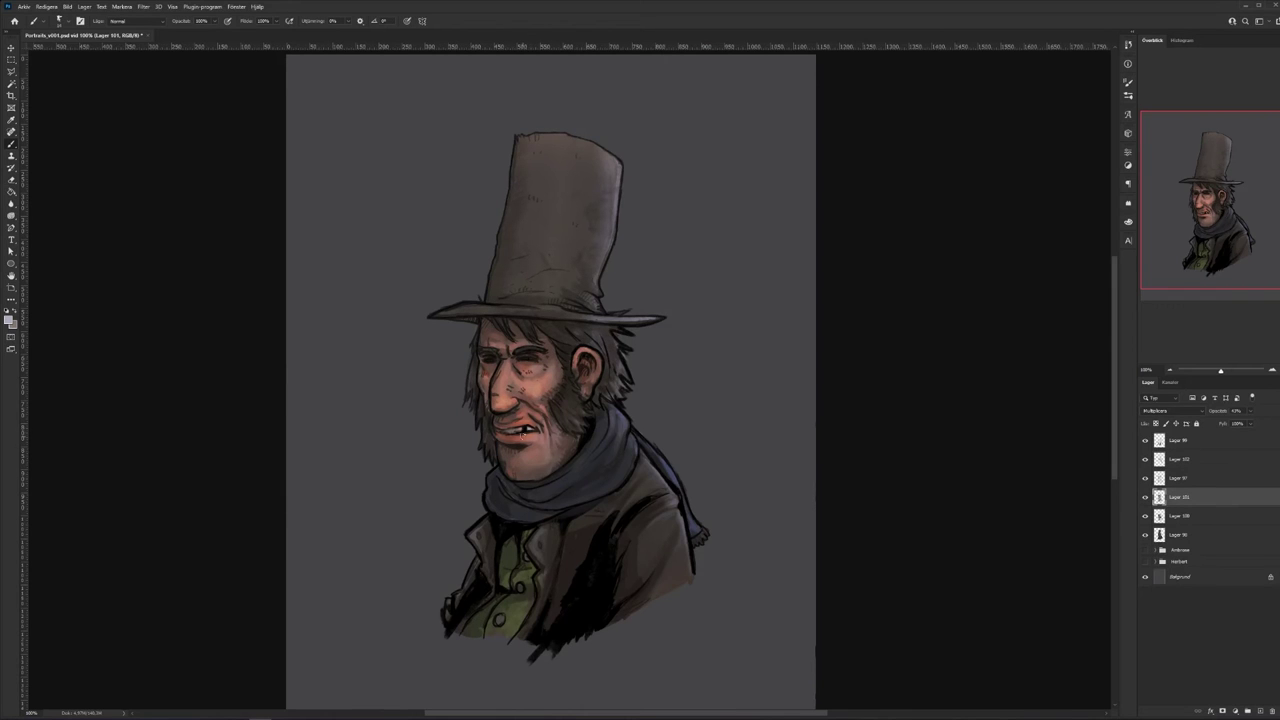
- Toggle the visibility of Layer 97 and the Color Dodge layer to compare, and make the Color Dodge layer active
{"action": "right_click", "coordinate": [556, 405]}
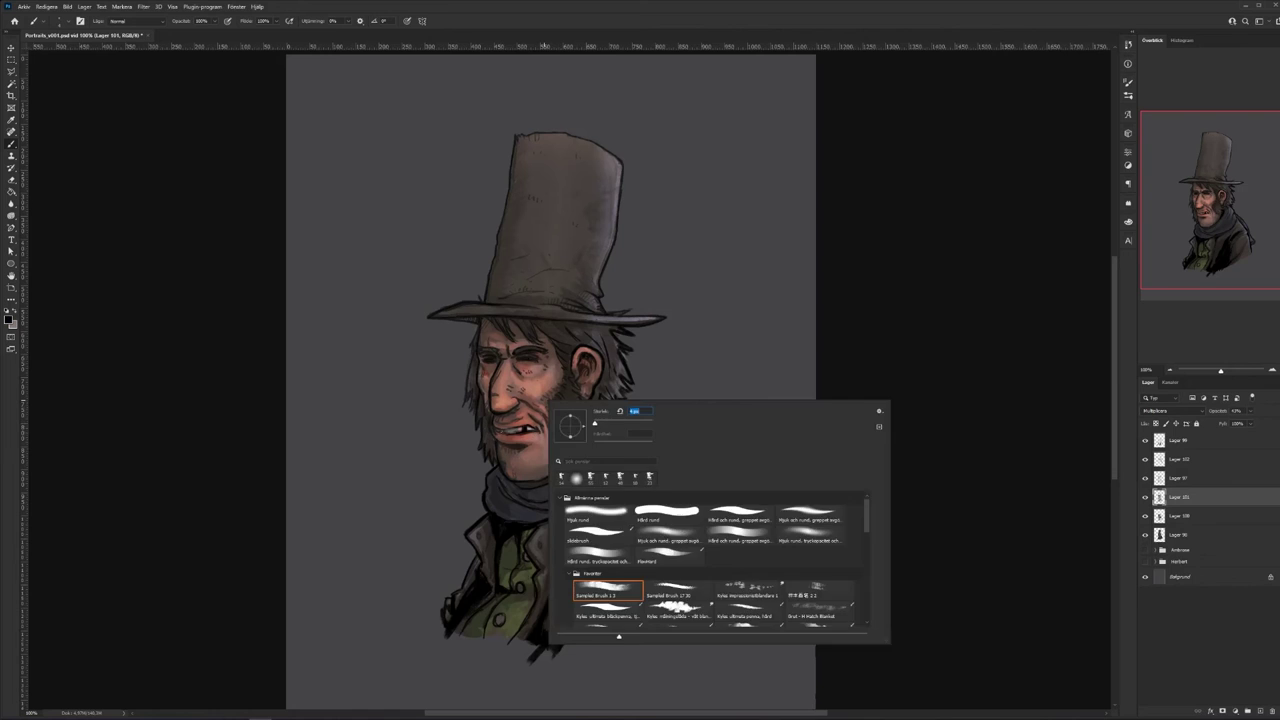
{"action": "key", "text": "Escape"}
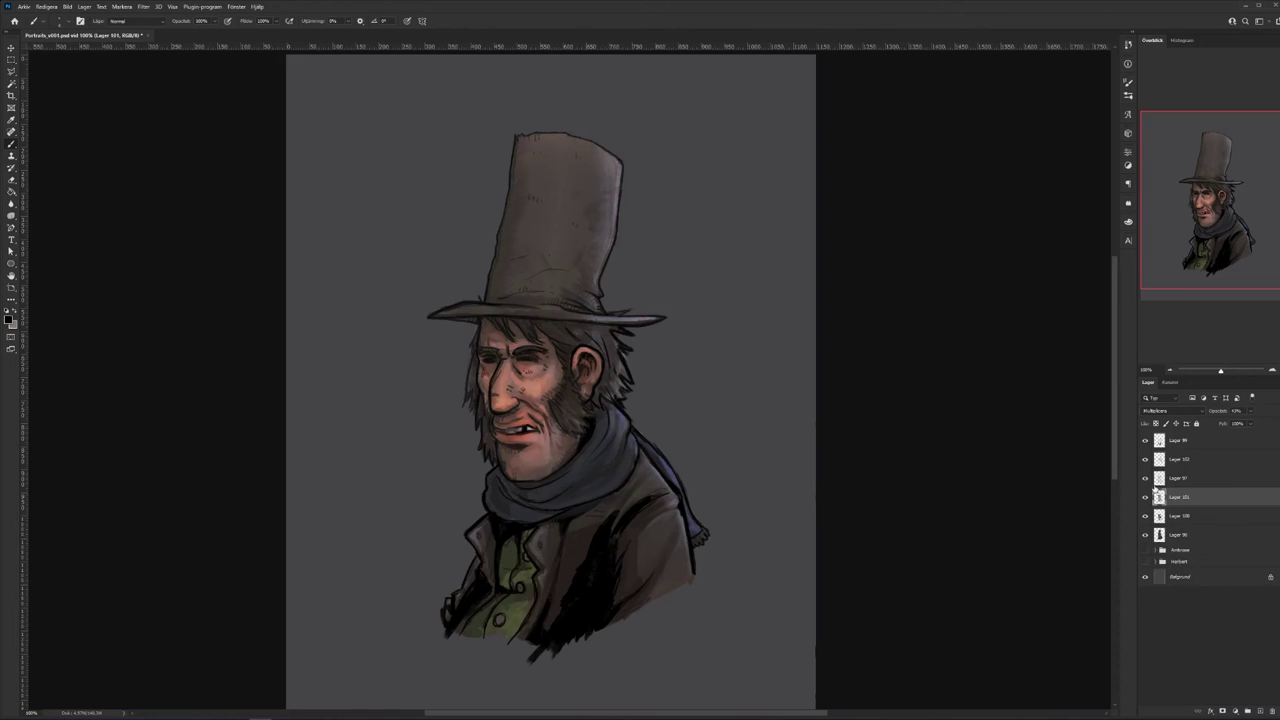
{"action": "left_click", "coordinate": [1148, 484]}
{"action": "left_click", "coordinate": [1148, 484]}
{"action": "left_click", "coordinate": [1178, 478]}
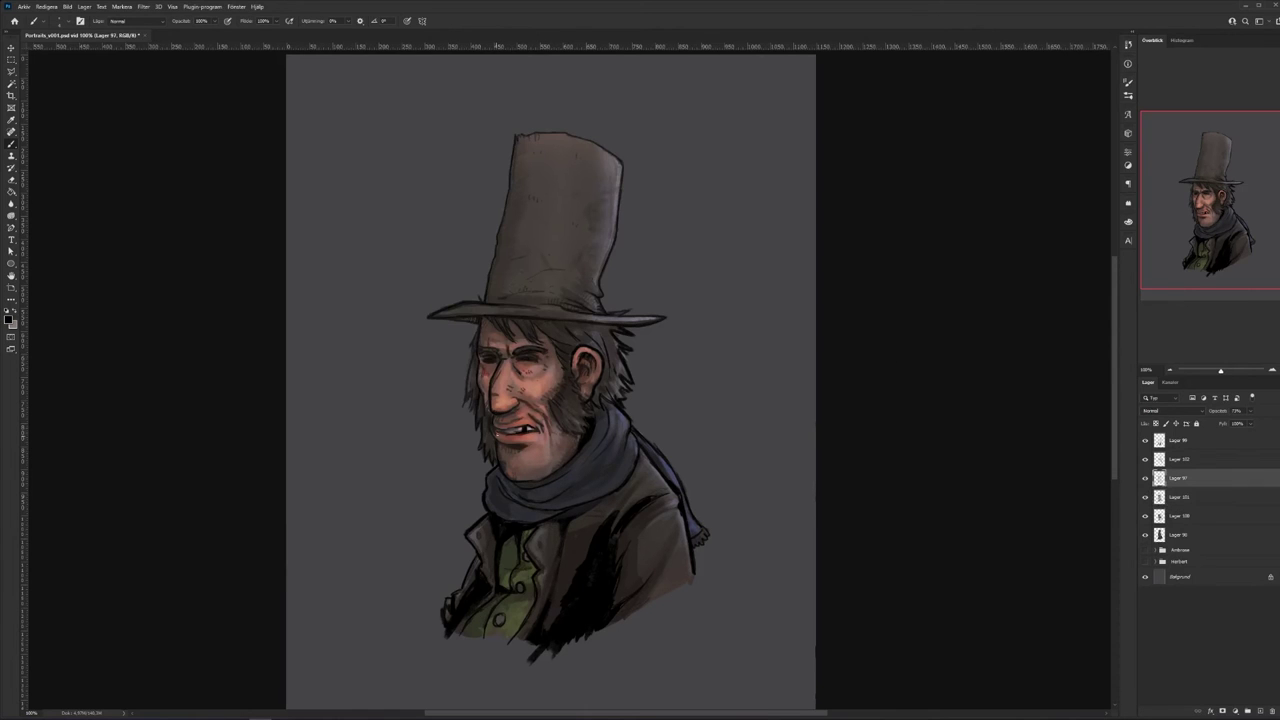
{"action": "left_click", "coordinate": [1145, 461]}
{"action": "left_click", "coordinate": [1145, 461]}
{"action": "left_click", "coordinate": [1178, 459]}
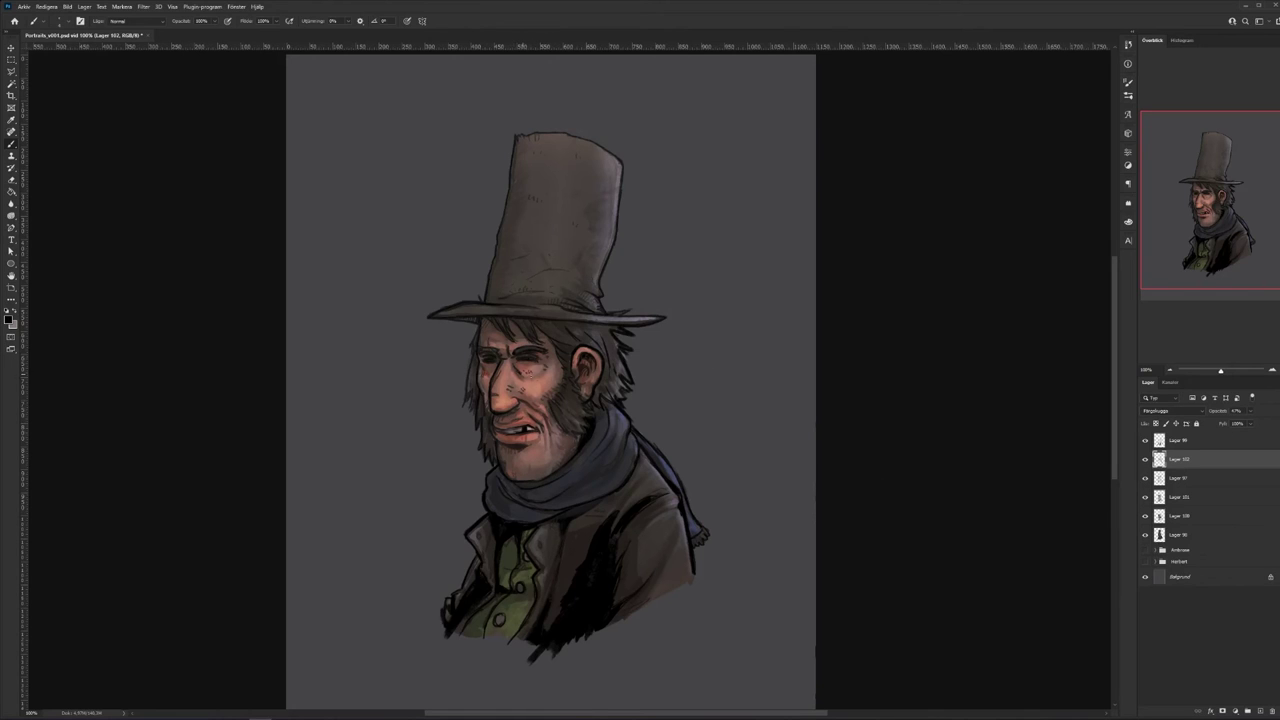
- Toggle Layer 97 and the Multiply shadow layer off and on, and make the shadow layer active
{"action": "left_click", "coordinate": [1144, 478]}
{"action": "left_click", "coordinate": [1144, 479]}
{"action": "left_click", "coordinate": [1144, 497]}
{"action": "left_click", "coordinate": [1144, 497]}
{"action": "left_click", "coordinate": [1180, 497]}
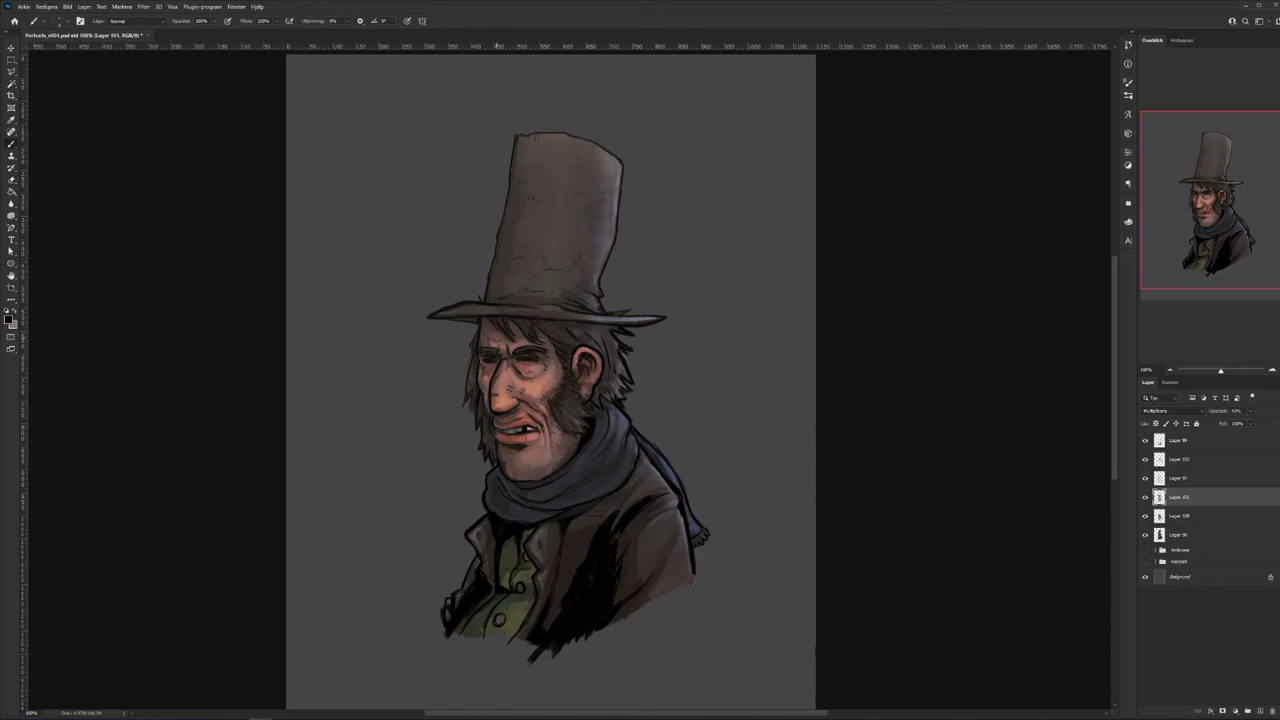
- Paint a small shadow stroke by the ear with a fine brush, and undo the stroke down the nose
{"action": "right_click", "coordinate": [485, 319]}
{"action": "left_click_drag", "start_coordinate": [575, 346], "coordinate": [579, 346]}
{"action": "left_click", "coordinate": [493, 324]}
{"action": "left_click_drag", "start_coordinate": [584, 352], "coordinate": [574, 370]}
{"action": "left_click_drag", "start_coordinate": [502, 363], "coordinate": [496, 414]}
{"action": "key", "text": "ctrl+z"}
- Switch to the Eraser, compare the Multiply layer and Layer 97 on and off, make Layer 97 active and adjust the eraser size
{"action": "key", "text": "e"}
{"action": "left_click", "coordinate": [1145, 497]}
{"action": "left_click", "coordinate": [1143, 499]}
{"action": "left_click", "coordinate": [1145, 479]}
{"action": "left_click", "coordinate": [1145, 479]}
{"action": "left_click", "coordinate": [1184, 479]}
{"action": "right_click", "coordinate": [531, 368]}
{"action": "left_click_drag", "start_coordinate": [585, 391], "coordinate": [580, 391]}
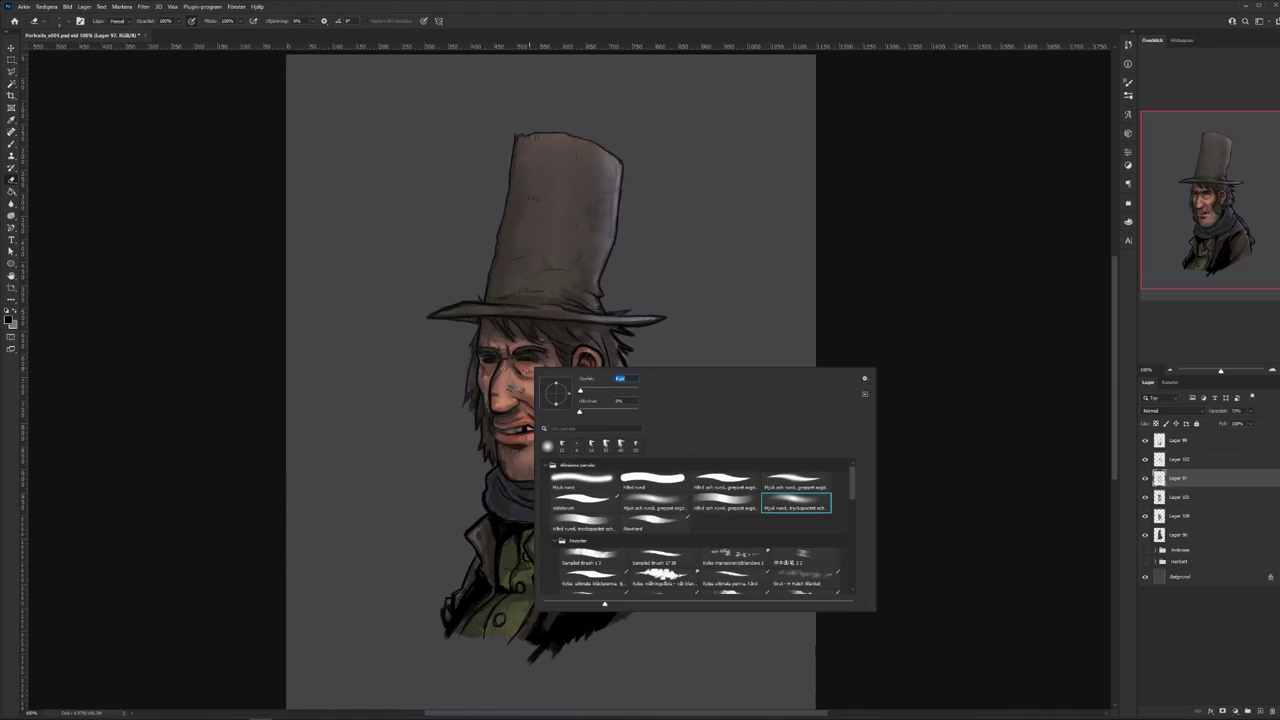
{"action": "key", "text": "Escape"}
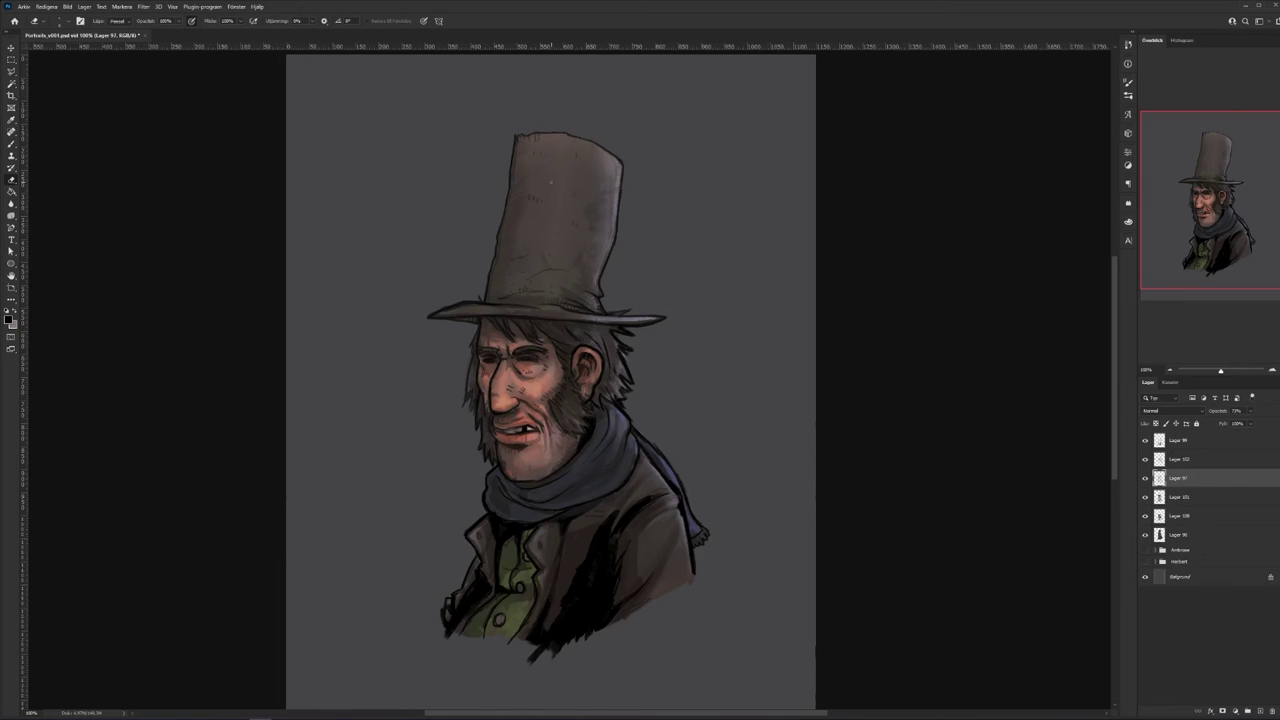
- Check the Color Dodge layer on and off, and merge all layers from it down to the base colour layer into one
{"action": "left_click", "coordinate": [1145, 459]}
{"action": "left_click", "coordinate": [1145, 459]}
{"action": "left_click", "coordinate": [1190, 460]}
{"action": "left_click", "coordinate": [1194, 533], "text": "shift"}
{"action": "key", "text": "ctrl+e"}
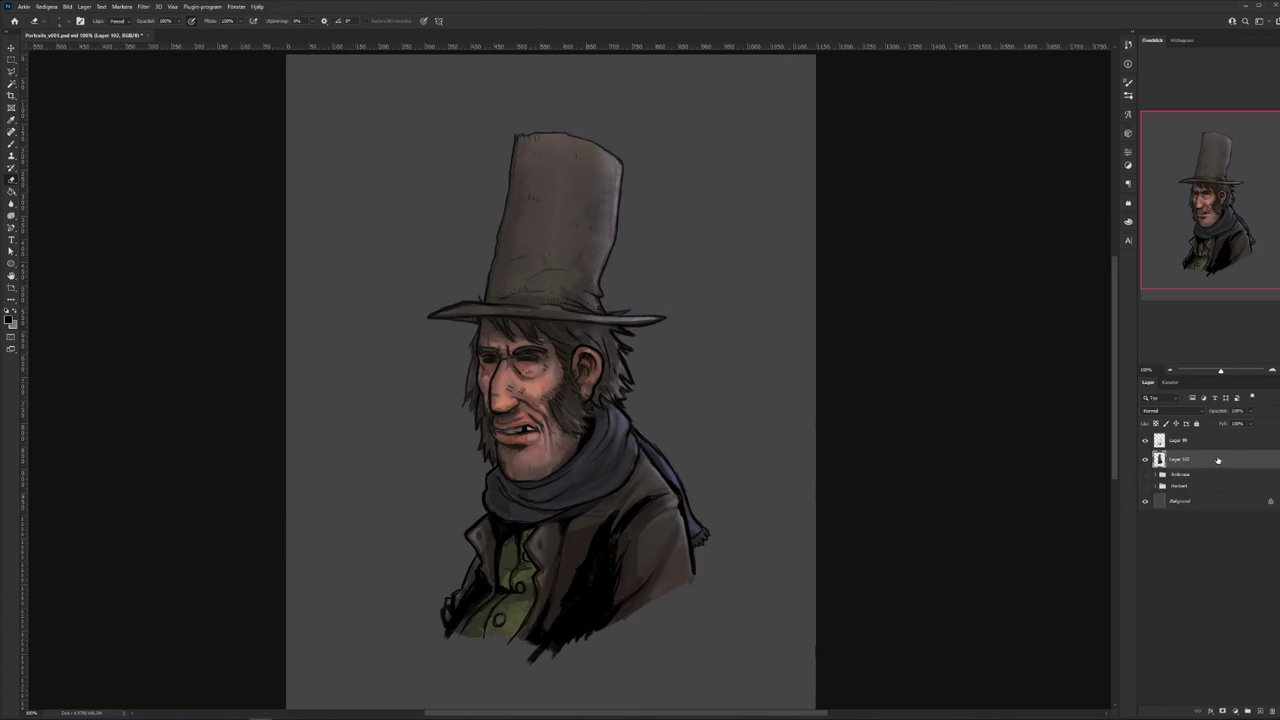
- Add a Gradient Overlay to the merged portrait layer in Multiply mode and adjust its scale
{"action": "double_click", "coordinate": [1220, 460]}
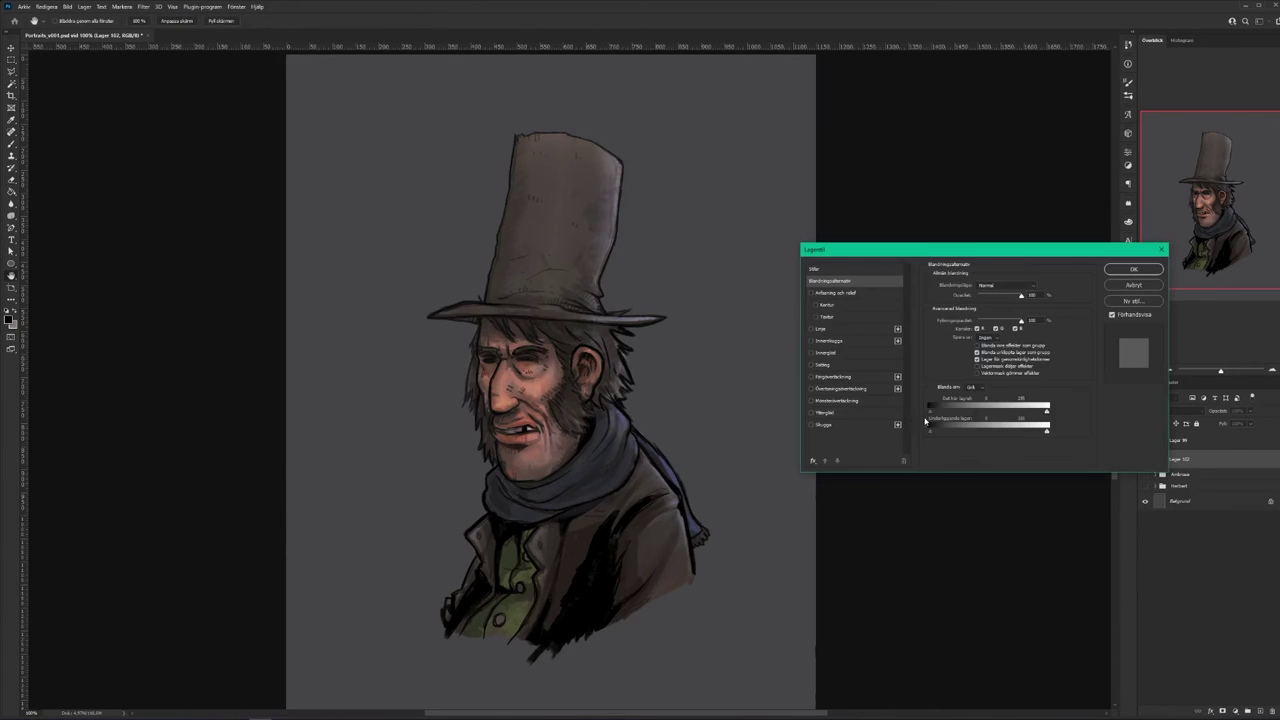
{"action": "left_click", "coordinate": [856, 389]}
{"action": "left_click", "coordinate": [995, 285]}
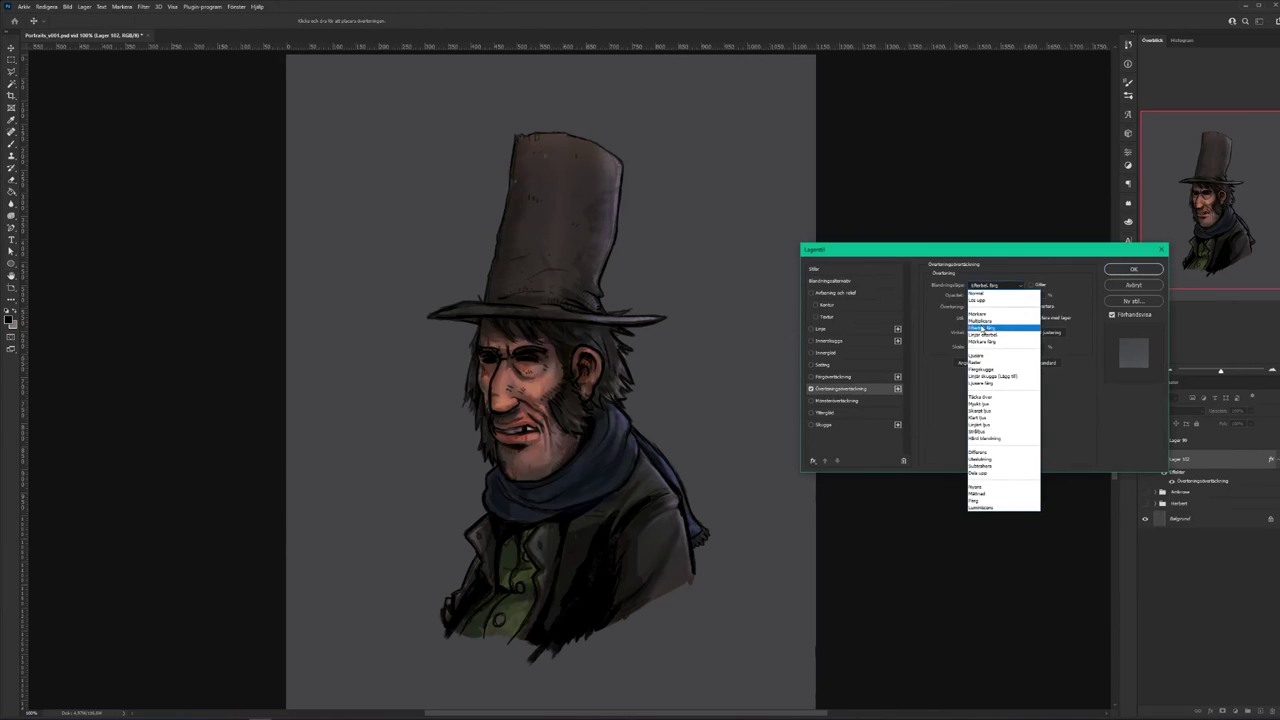
{"action": "left_click", "coordinate": [985, 329]}
{"action": "mouse_move", "coordinate": [1016, 348]}
{"action": "left_mouse_down"}
{"action": "mouse_move", "coordinate": [960, 348]}
{"action": "mouse_move", "coordinate": [1002, 348]}
{"action": "left_mouse_up"}
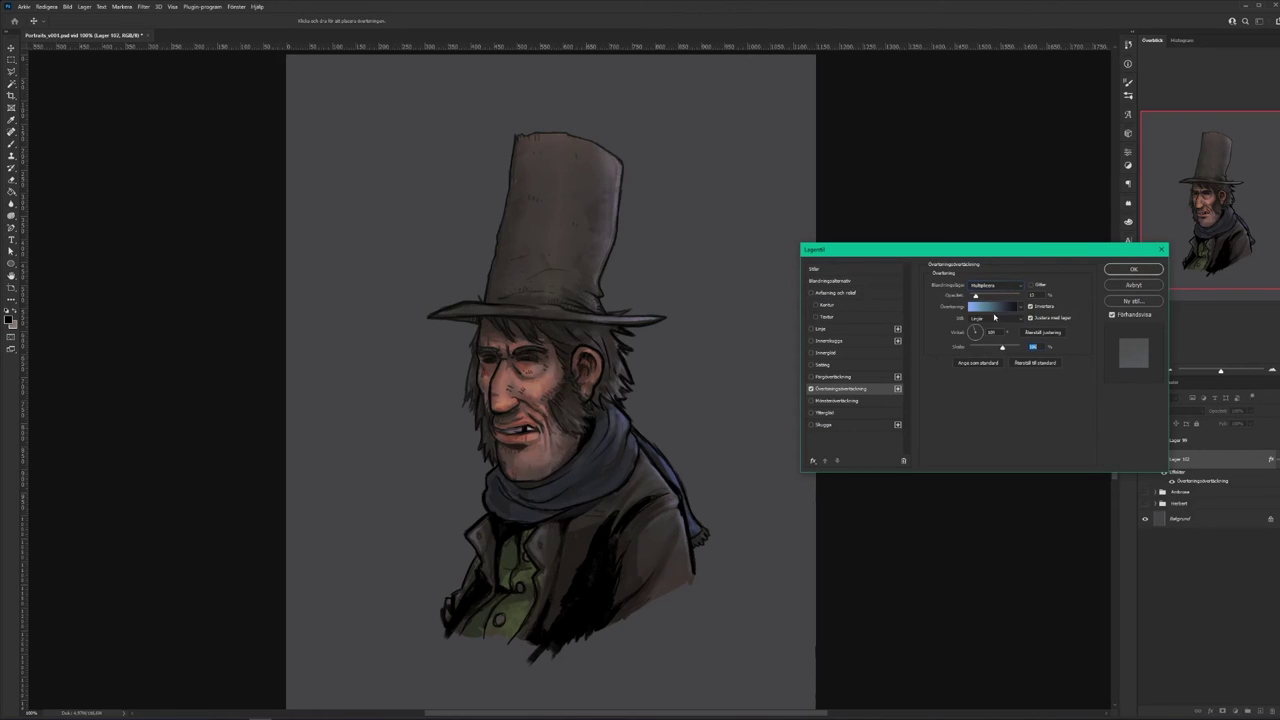
- Increase the gradient overlay's opacity and scale and change its angle, keeping the Multiply blend mode
{"action": "left_click_drag", "start_coordinate": [975, 295], "coordinate": [991, 297]}
{"action": "left_click_drag", "start_coordinate": [1001, 348], "coordinate": [1011, 348]}
{"action": "left_click", "coordinate": [989, 331]}
{"action": "left_click", "coordinate": [995, 288]}
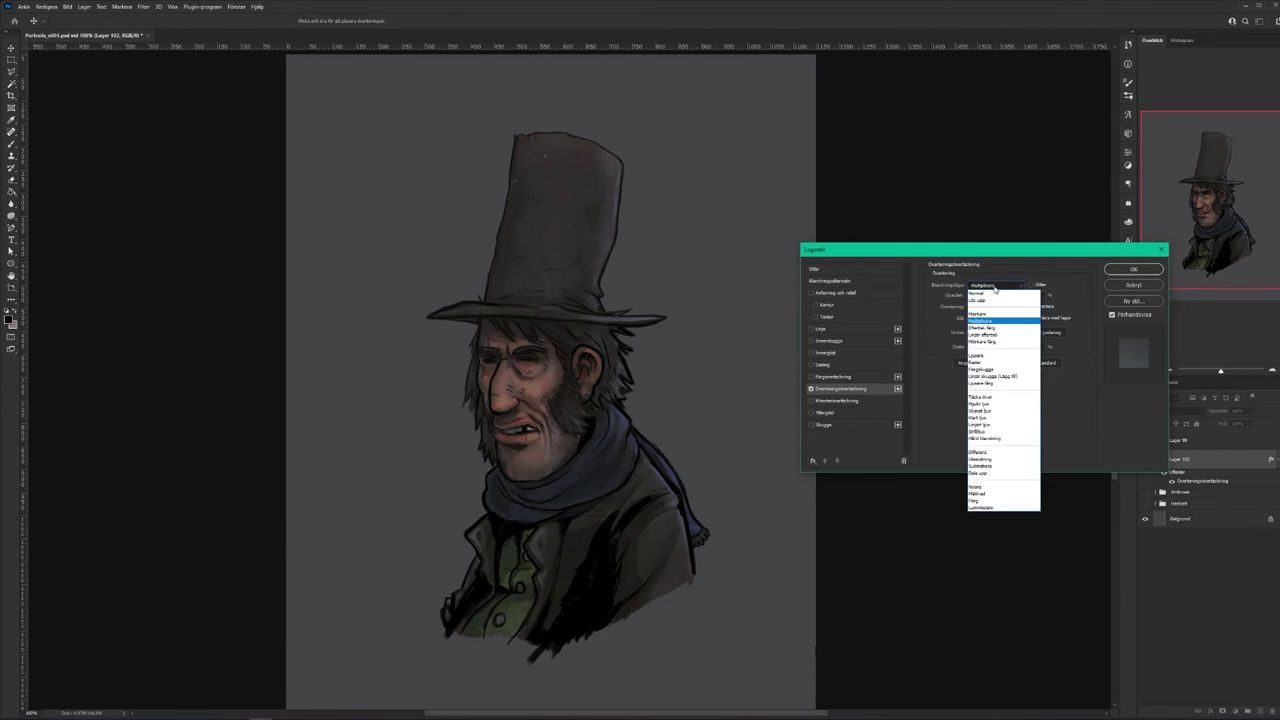
{"action": "left_click", "coordinate": [995, 289]}
- Open the overlay's gradient for editing and set its light colour stop to peach ffc7ac
{"action": "left_click", "coordinate": [993, 307]}
{"action": "left_click_drag", "start_coordinate": [925, 388], "coordinate": [874, 391]}
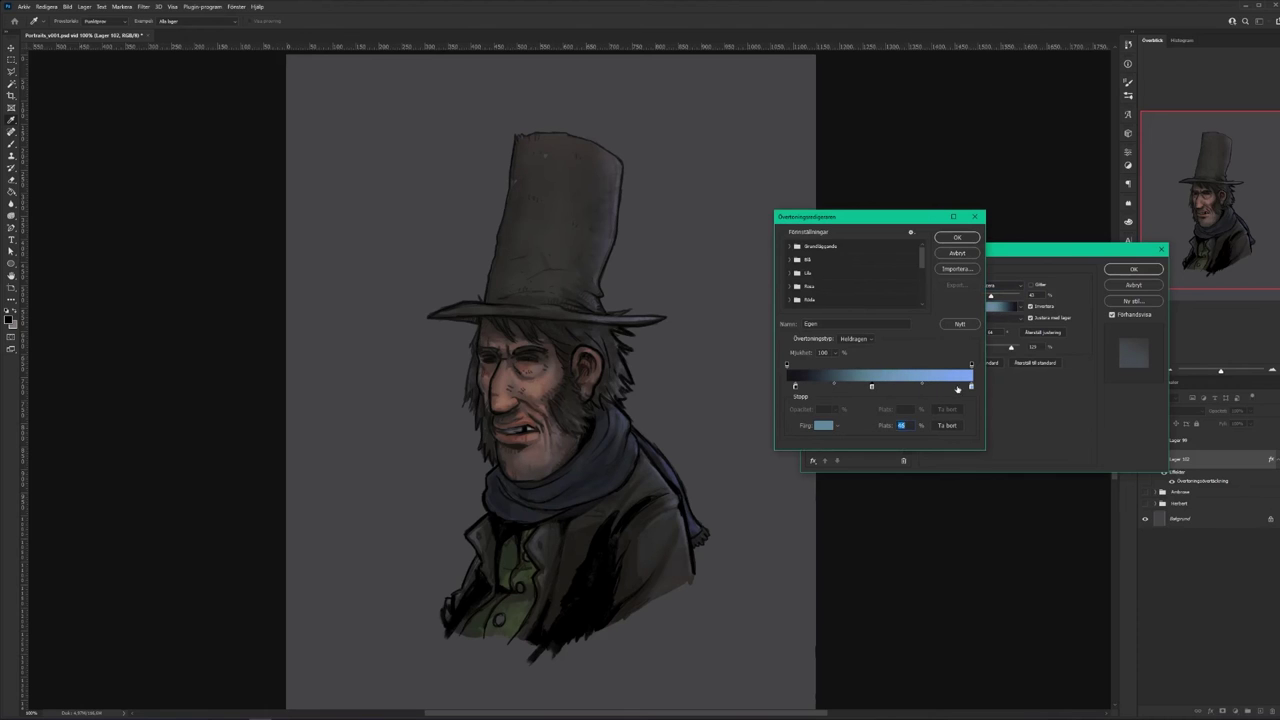
{"action": "left_click", "coordinate": [823, 425]}
{"action": "type", "text": "fff6ac"}
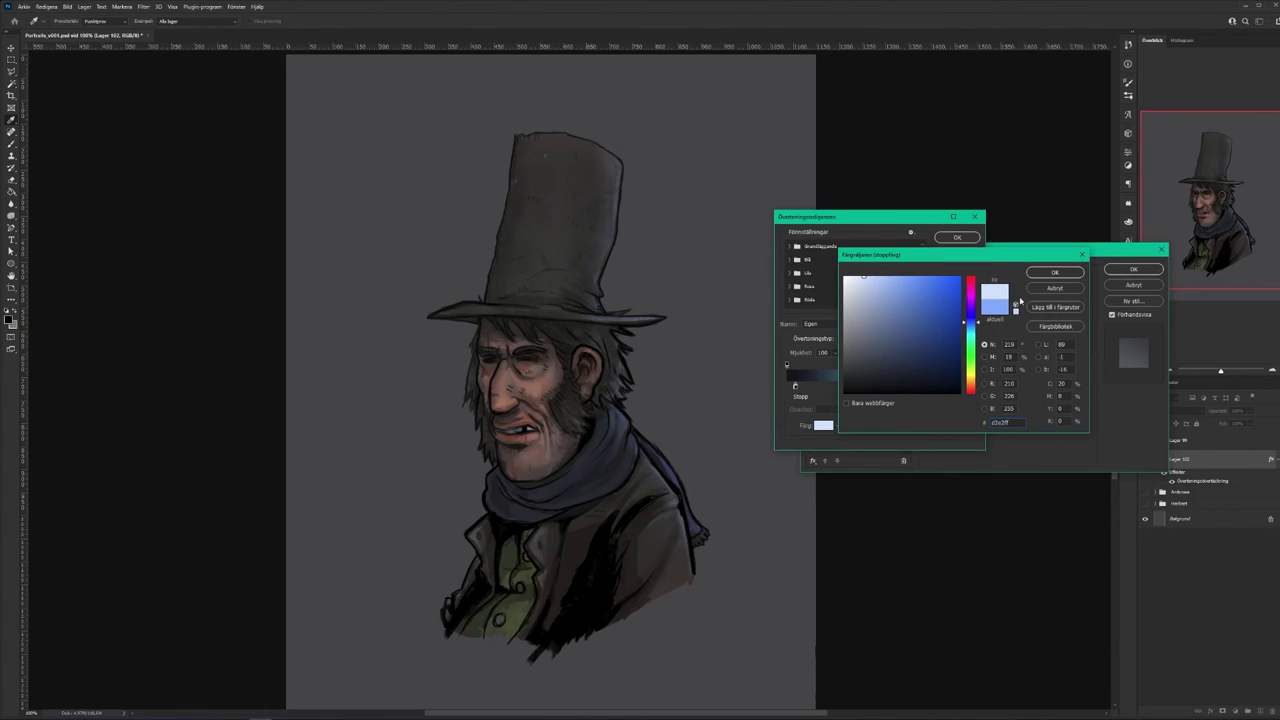
{"action": "left_click_drag", "start_coordinate": [965, 388], "coordinate": [971, 388]}
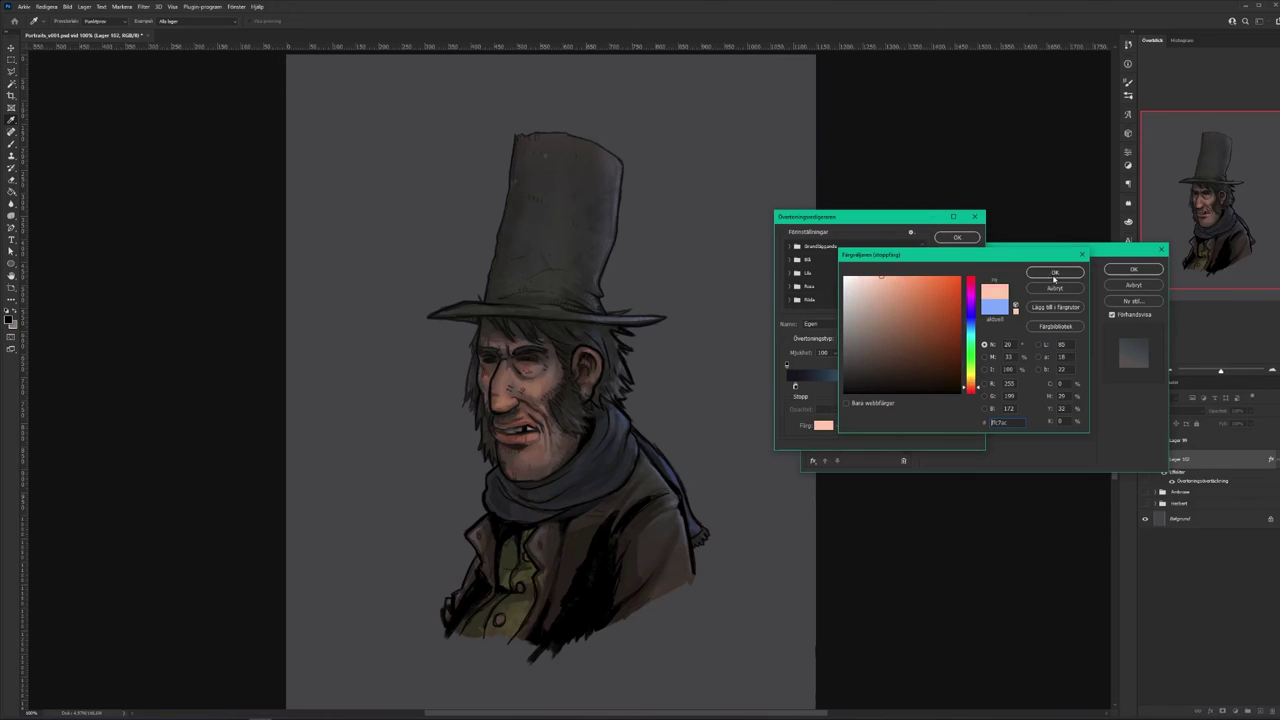
{"action": "left_click", "coordinate": [1054, 279]}
- Set the gradient's middle colour stop to teal 248091
{"action": "left_click", "coordinate": [862, 387]}
{"action": "left_click", "coordinate": [823, 425]}
{"action": "mouse_move", "coordinate": [904, 339]}
{"action": "left_mouse_down"}
{"action": "mouse_move", "coordinate": [932, 327]}
{"action": "mouse_move", "coordinate": [968, 350]}
{"action": "mouse_move", "coordinate": [966, 336]}
{"action": "left_mouse_up"}
{"action": "left_click", "coordinate": [969, 318]}
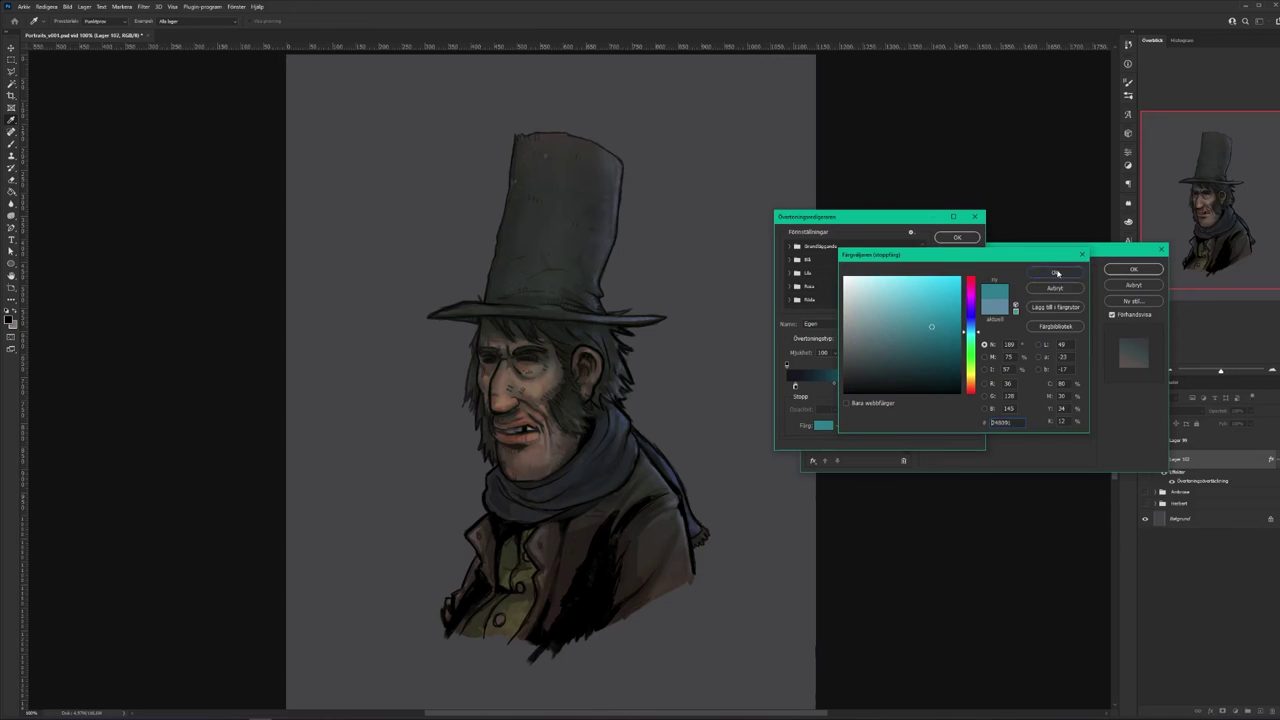
{"action": "left_click", "coordinate": [1056, 272]}
- Set the gradient's dark colour stop to a very dark navy and accept the edited gradient
{"action": "left_click", "coordinate": [794, 388]}
{"action": "left_click", "coordinate": [823, 425]}
{"action": "left_click", "coordinate": [914, 356]}
{"action": "mouse_move", "coordinate": [914, 356]}
{"action": "left_mouse_down"}
{"action": "mouse_move", "coordinate": [934, 400]}
{"action": "mouse_move", "coordinate": [929, 374]}
{"action": "left_mouse_up"}
{"action": "left_click", "coordinate": [1077, 273]}
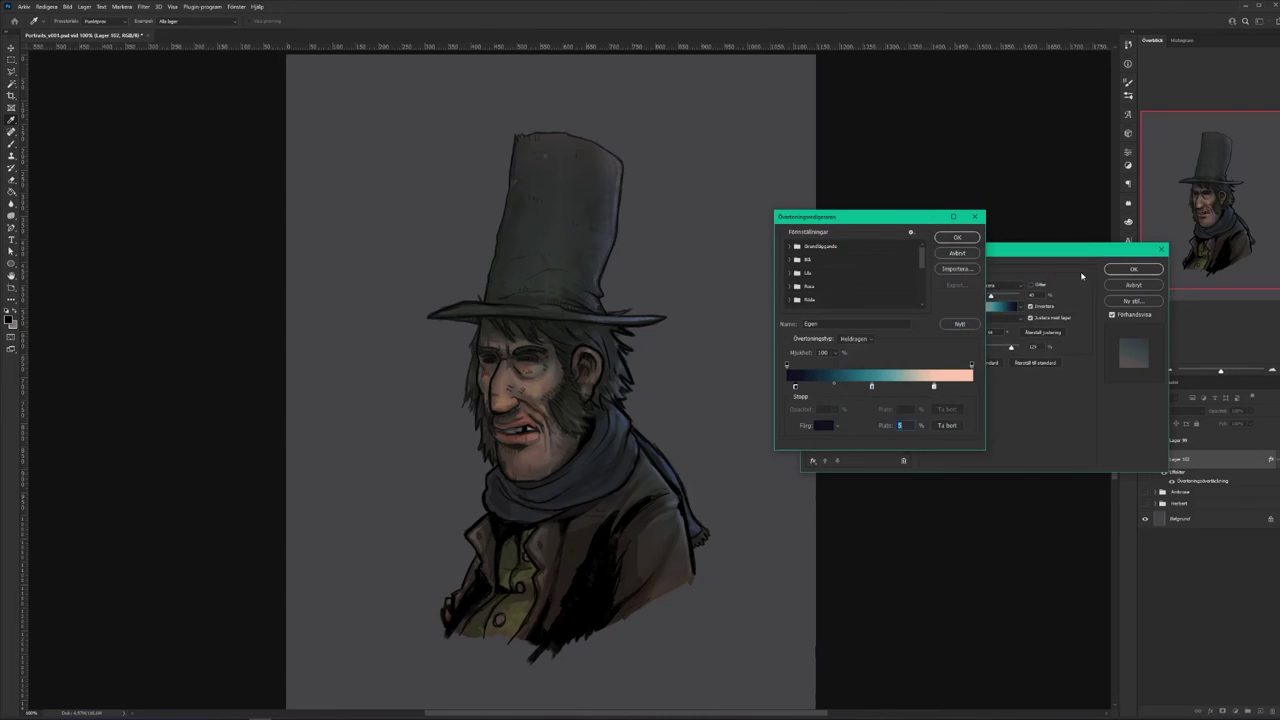
{"action": "left_click", "coordinate": [957, 238]}
- Reduce the gradient overlay's scale and opacity, and test the gradient in the opposite direction
{"action": "mouse_move", "coordinate": [1011, 347]}
{"action": "left_mouse_down"}
{"action": "mouse_move", "coordinate": [955, 349]}
{"action": "mouse_move", "coordinate": [1003, 348]}
{"action": "left_mouse_up"}
{"action": "left_click_drag", "start_coordinate": [1012, 297], "coordinate": [985, 298]}
{"action": "left_click", "coordinate": [1031, 307]}
{"action": "left_click", "coordinate": [1028, 309]}
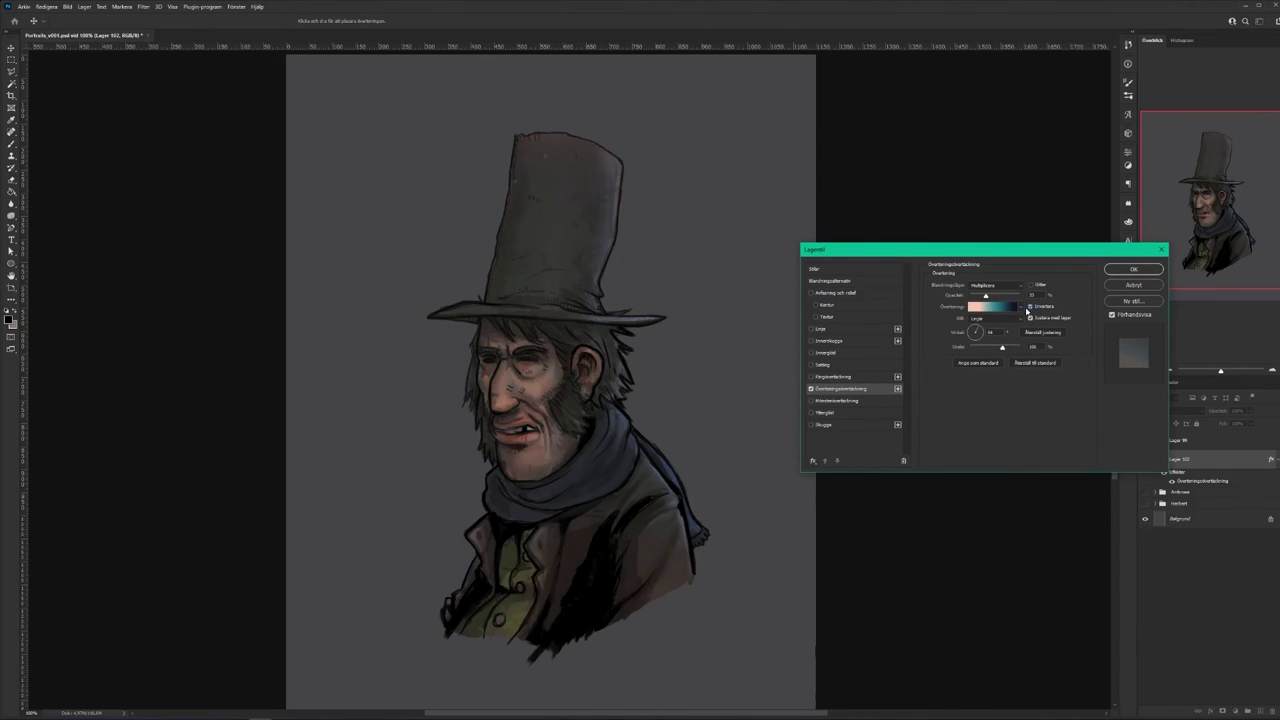
- Add a faint Color Overlay and a Satin effect to the merged layer and apply the layer style
{"action": "left_click", "coordinate": [822, 376]}
{"action": "mouse_move", "coordinate": [975, 299]}
{"action": "left_mouse_down"}
{"action": "mouse_move", "coordinate": [994, 299]}
{"action": "mouse_move", "coordinate": [971, 299]}
{"action": "mouse_move", "coordinate": [969, 322]}
{"action": "left_mouse_up"}
{"action": "left_click", "coordinate": [811, 364]}
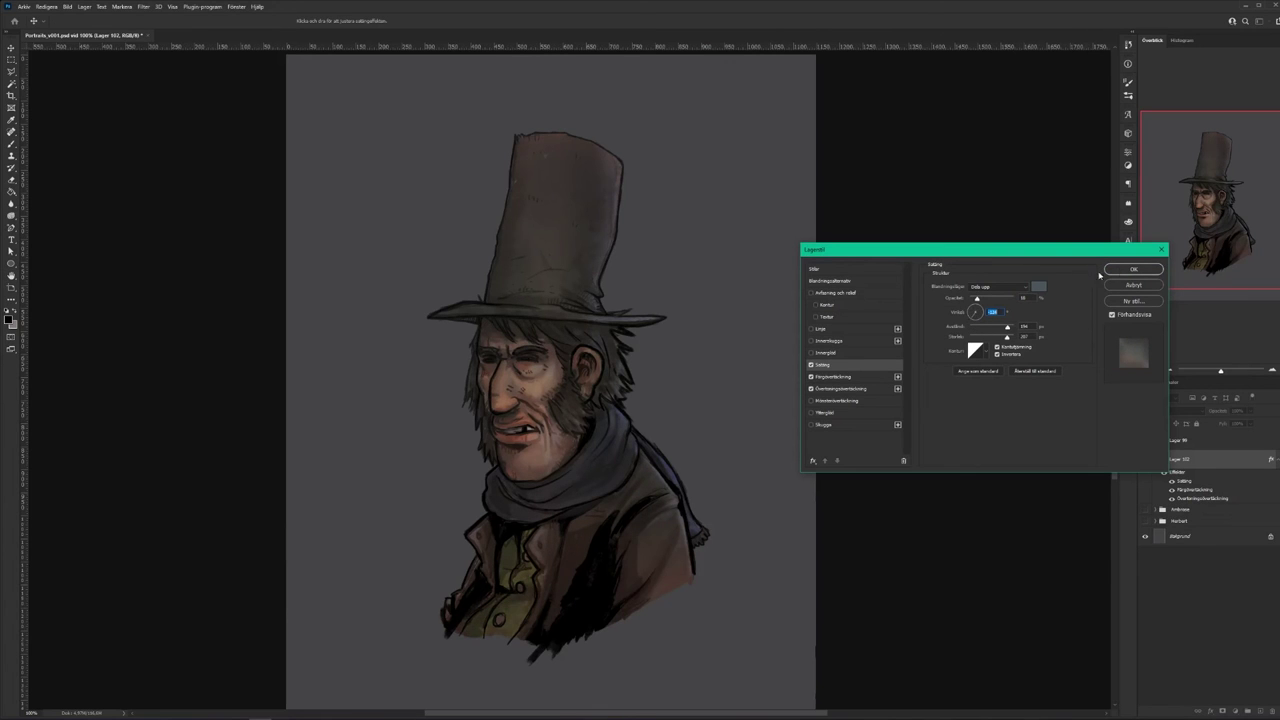
{"action": "left_click", "coordinate": [1132, 272]}
- Toggle the layer effects off and on to compare, and rasterize the layer style into the portrait layer
{"action": "right_click", "coordinate": [1215, 464]}
{"action": "left_click", "coordinate": [1200, 464]}
{"action": "left_click", "coordinate": [1164, 473]}
{"action": "left_click", "coordinate": [1164, 473]}
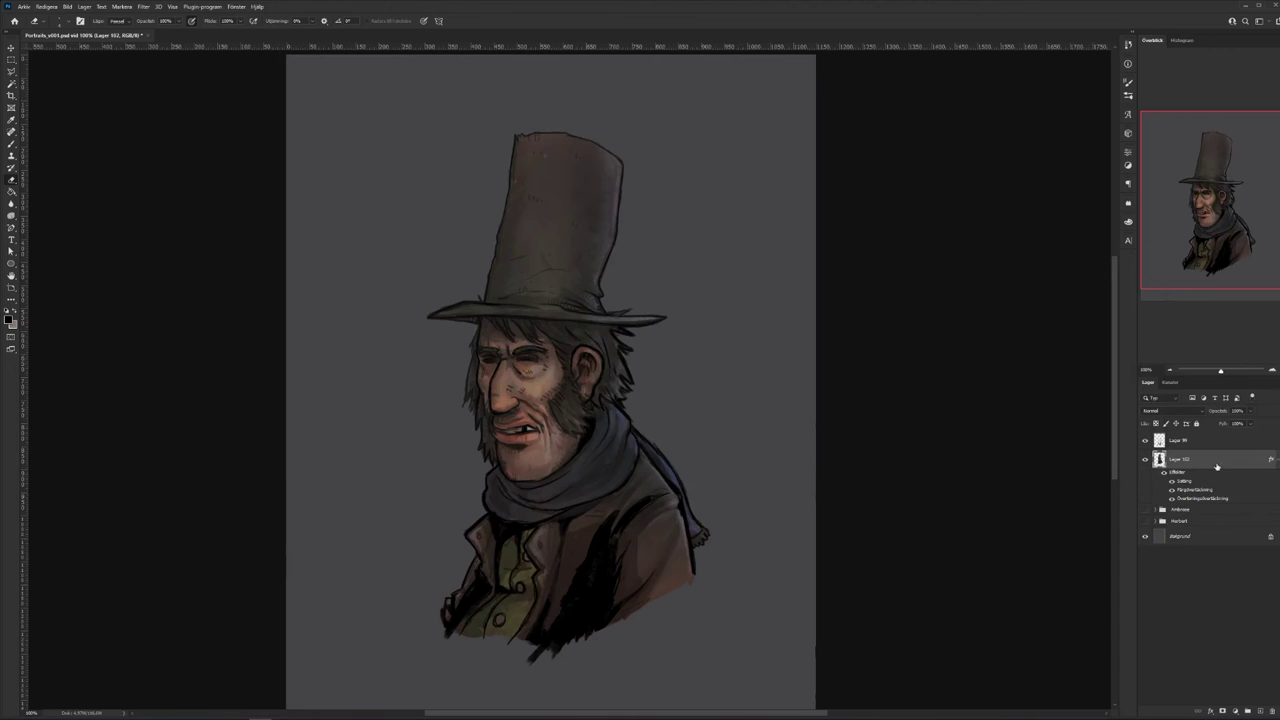
{"action": "right_click", "coordinate": [1217, 462]}
{"action": "left_click", "coordinate": [1245, 222]}
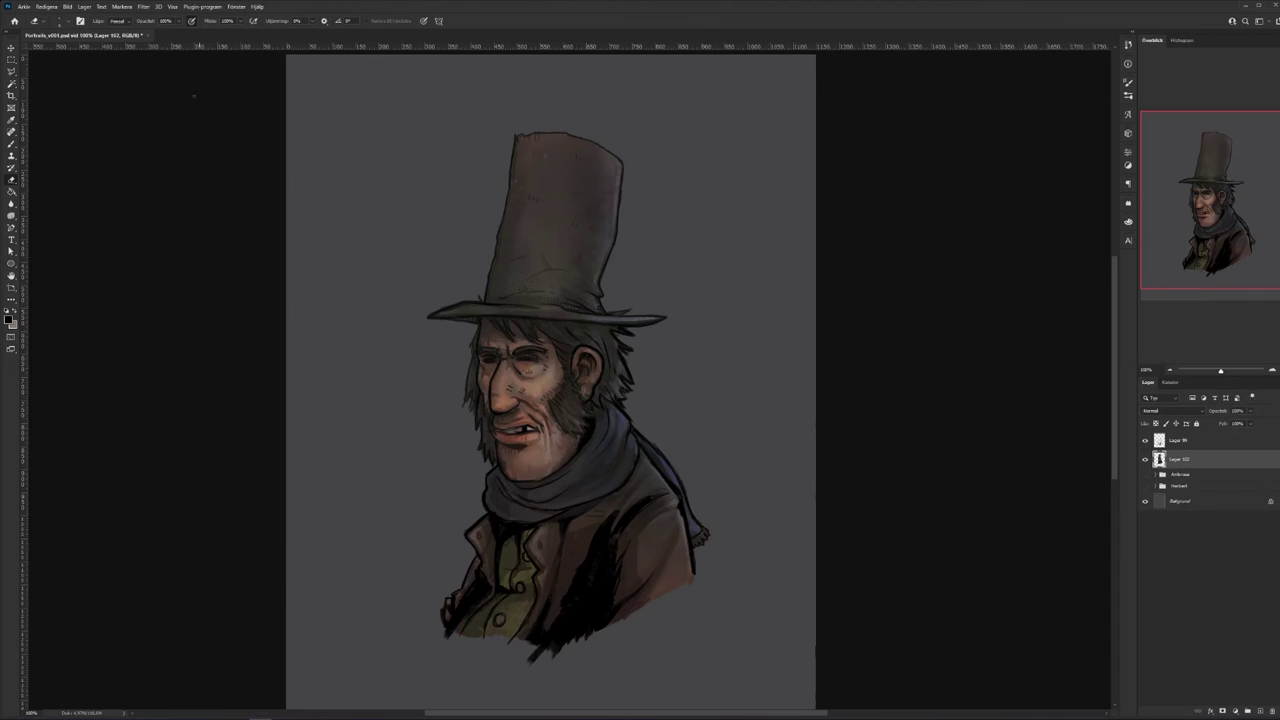
- Brighten the merged portrait layer by adjusting the input sliders in Levels
{"action": "left_click", "coordinate": [67, 7]}
{"action": "mouse_move", "coordinate": [95, 36]}
{"action": "left_click", "coordinate": [190, 44]}
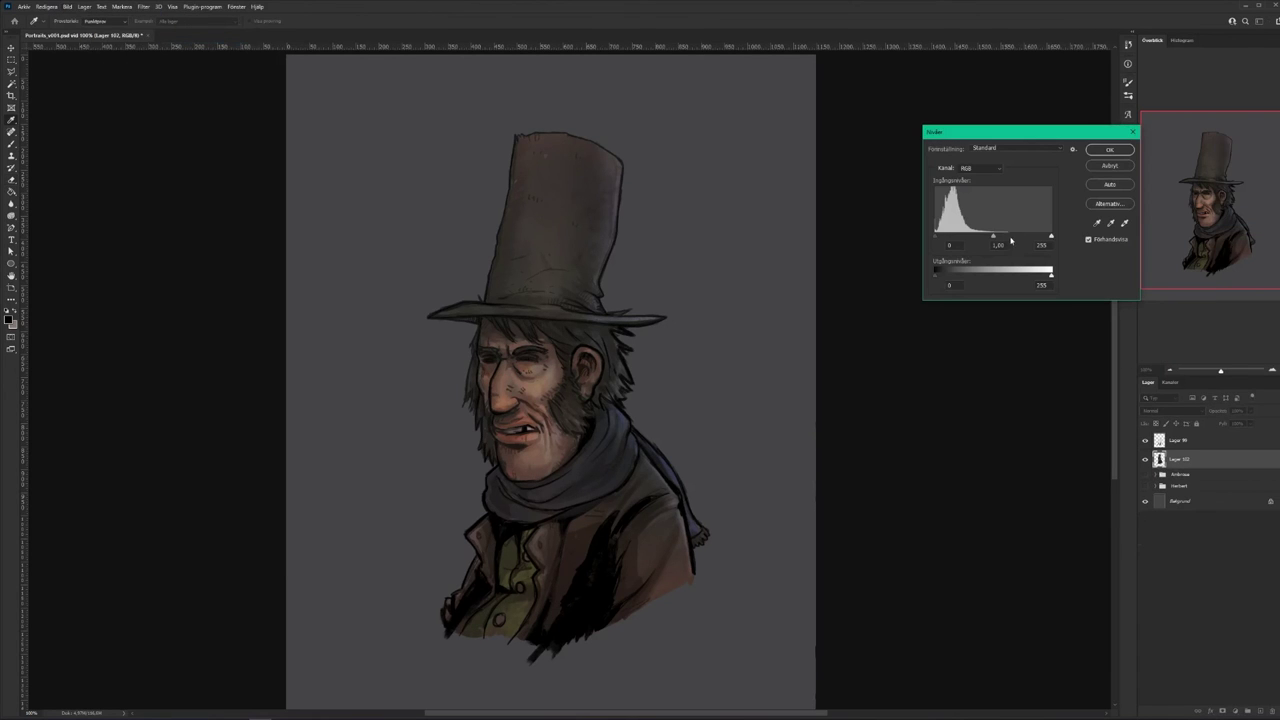
{"action": "left_click_drag", "start_coordinate": [1050, 238], "coordinate": [986, 238]}
{"action": "left_click", "coordinate": [1109, 149]}
- Erase part of the solid black shadow on the coat front from the ink line layer with a different eraser brush
{"action": "key", "text": "alt+bracketright"}
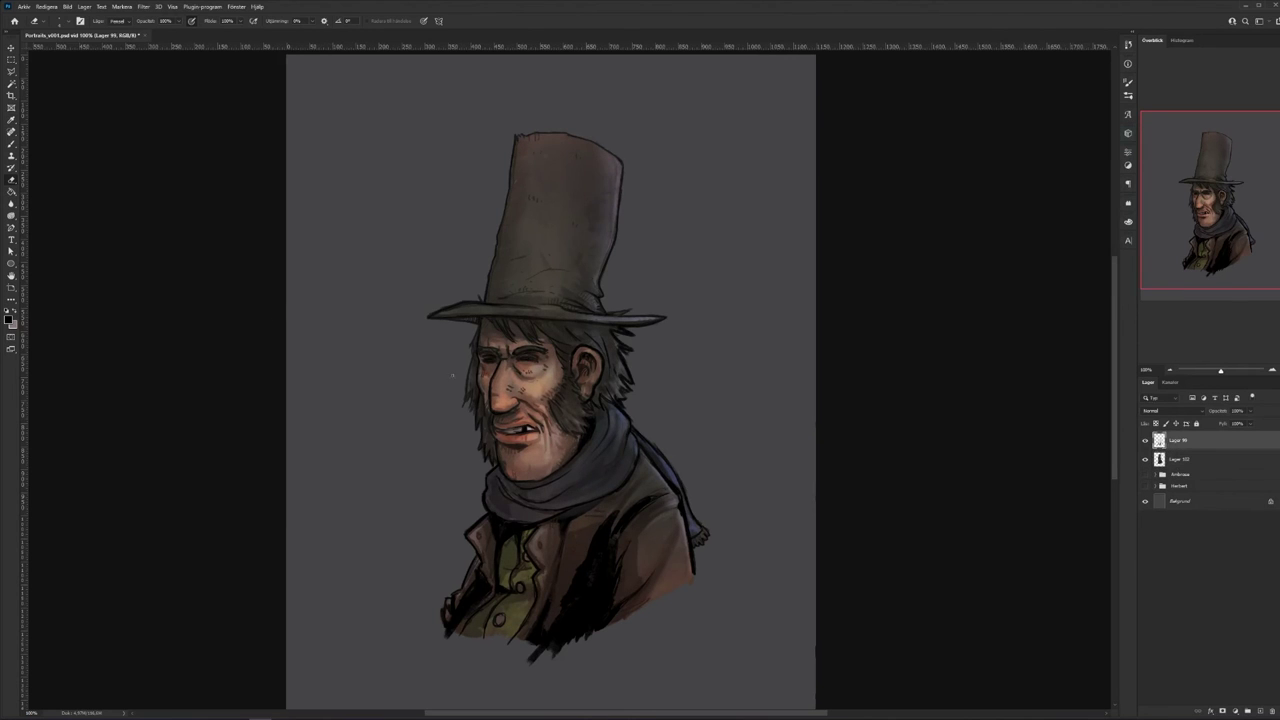
{"action": "right_click", "coordinate": [661, 394]}
{"action": "left_click", "coordinate": [724, 588]}
{"action": "mouse_move", "coordinate": [580, 580]}
{"action": "left_mouse_down"}
{"action": "mouse_move", "coordinate": [605, 518]}
{"action": "mouse_move", "coordinate": [554, 650]}
{"action": "left_mouse_up"}
- Make the merged colour layer active, change the brush, and paint the coat's opened-up front with sampled brown
{"action": "left_click", "coordinate": [1146, 459]}
{"action": "left_click", "coordinate": [1146, 459]}
{"action": "left_click", "coordinate": [1185, 459]}
{"action": "key", "text": "b"}
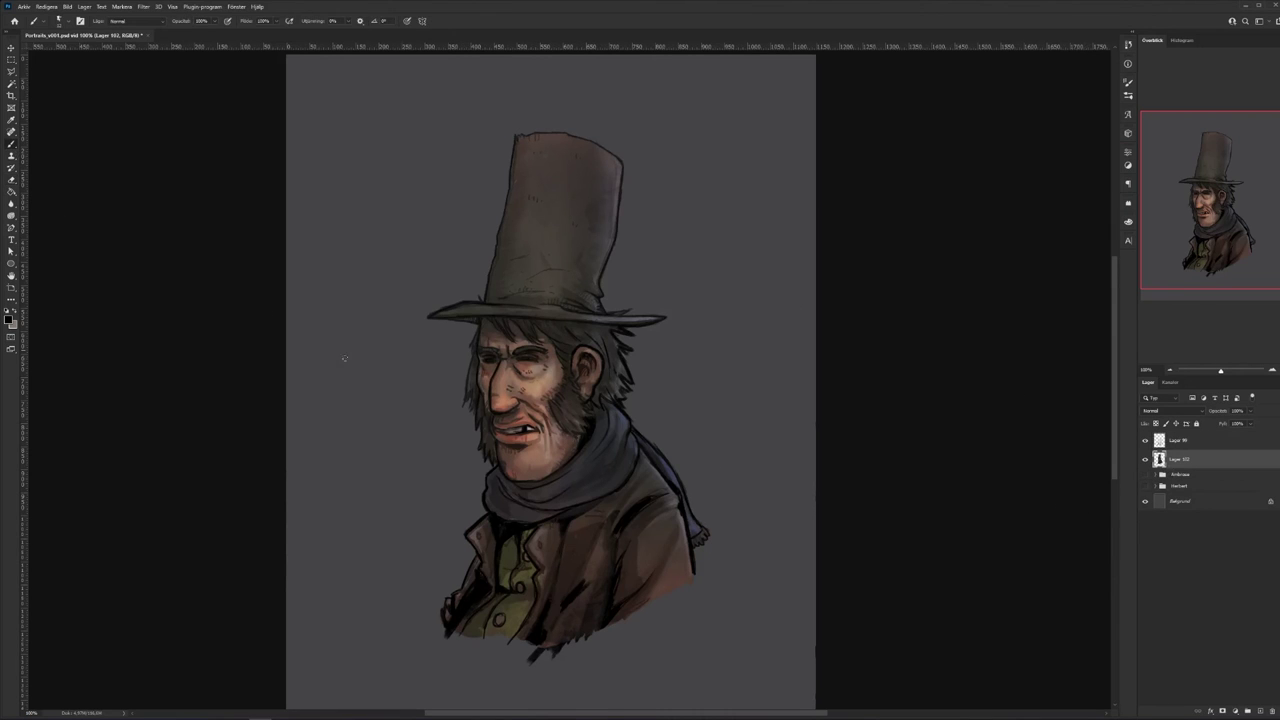
{"action": "right_click", "coordinate": [582, 566]}
{"action": "left_click", "coordinate": [663, 498]}
{"action": "left_click_drag", "start_coordinate": [592, 585], "coordinate": [604, 536]}
{"action": "key", "text": "ctrl+z"}
{"action": "left_click", "coordinate": [591, 565], "text": "alt"}
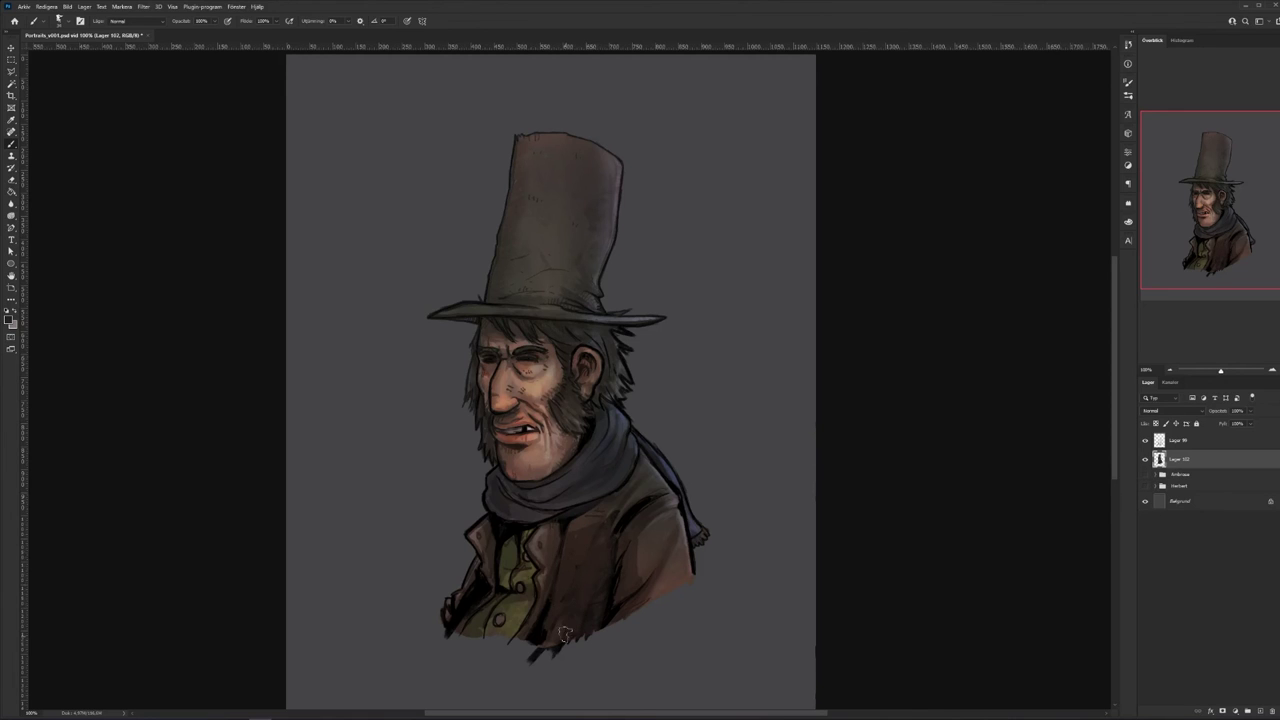
- Sample a coat tone by the lapel, choose another brush and paint shading below the scarf on the coat's shoulder
{"action": "left_click", "coordinate": [578, 521], "text": "alt"}
{"action": "right_click", "coordinate": [624, 484]}
{"action": "double_click", "coordinate": [656, 556]}
{"action": "left_click_drag", "start_coordinate": [577, 521], "coordinate": [605, 501]}
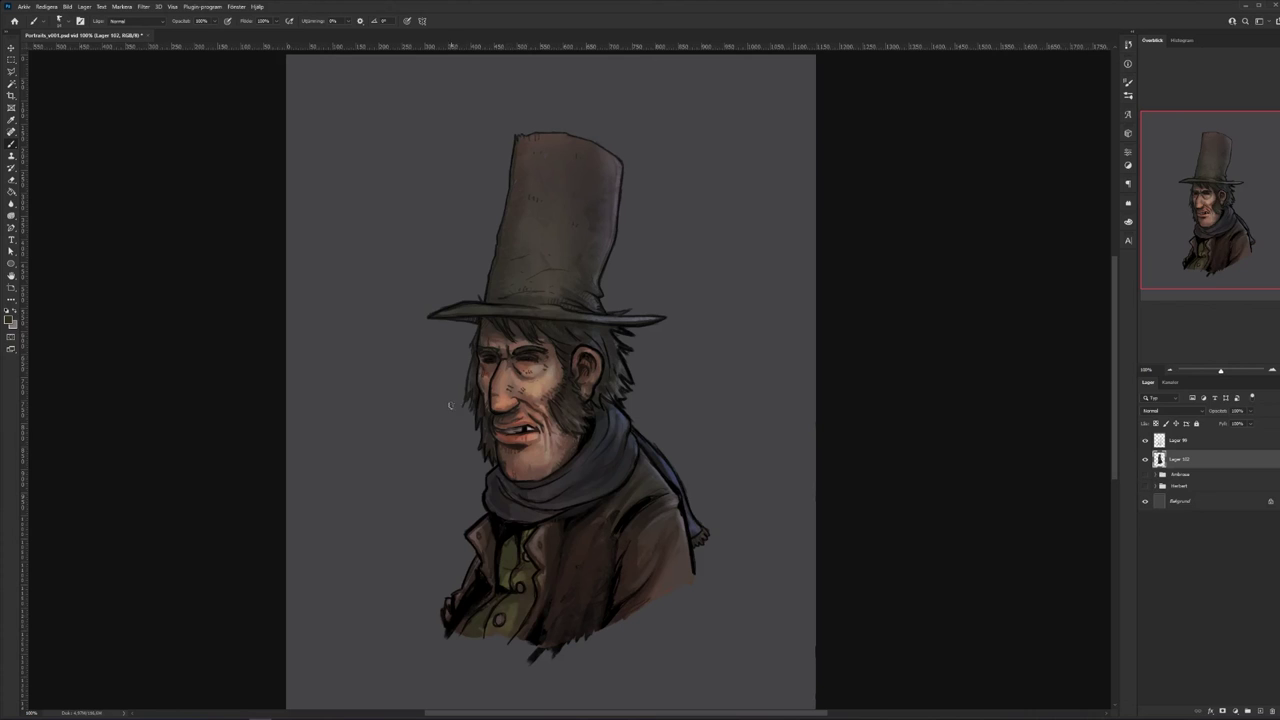
- Set the foreground colour to pale brown 997b6d and dab a highlight on the vest button with a small brush
{"action": "left_click", "coordinate": [9, 319]}
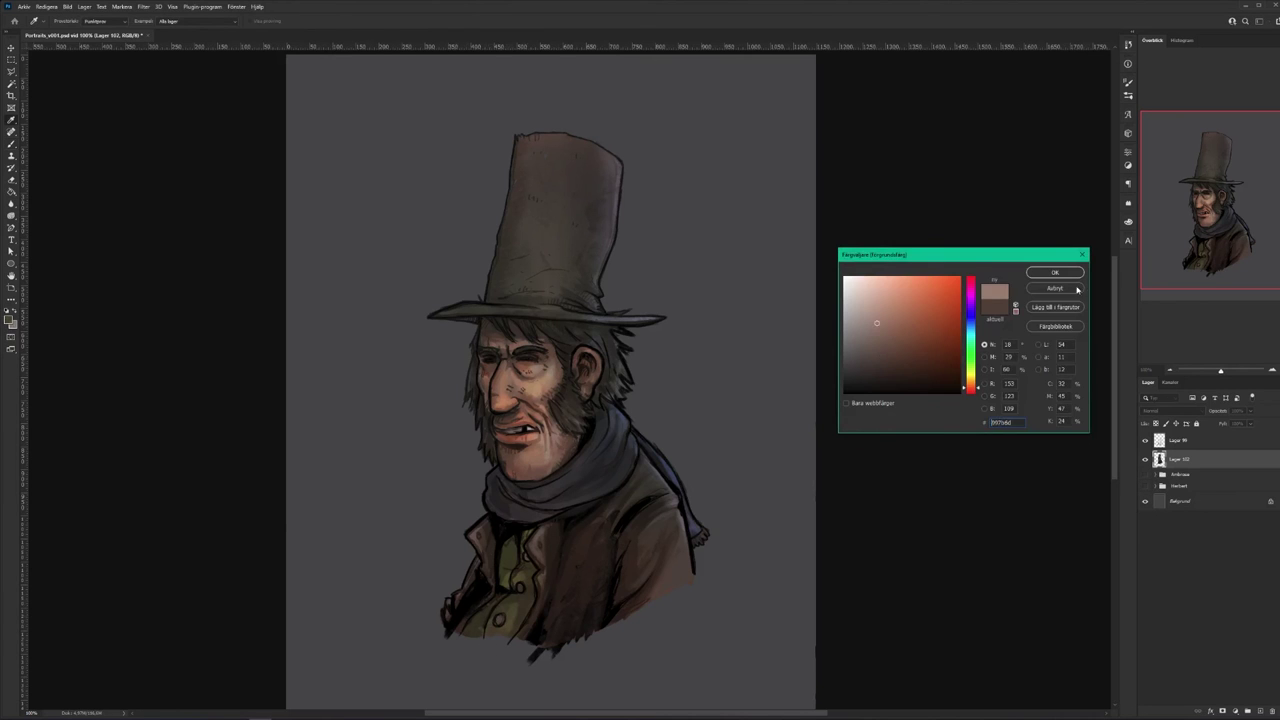
{"action": "left_click", "coordinate": [1062, 273]}
{"action": "right_click", "coordinate": [670, 520]}
{"action": "left_click_drag", "start_coordinate": [720, 498], "coordinate": [718, 498]}
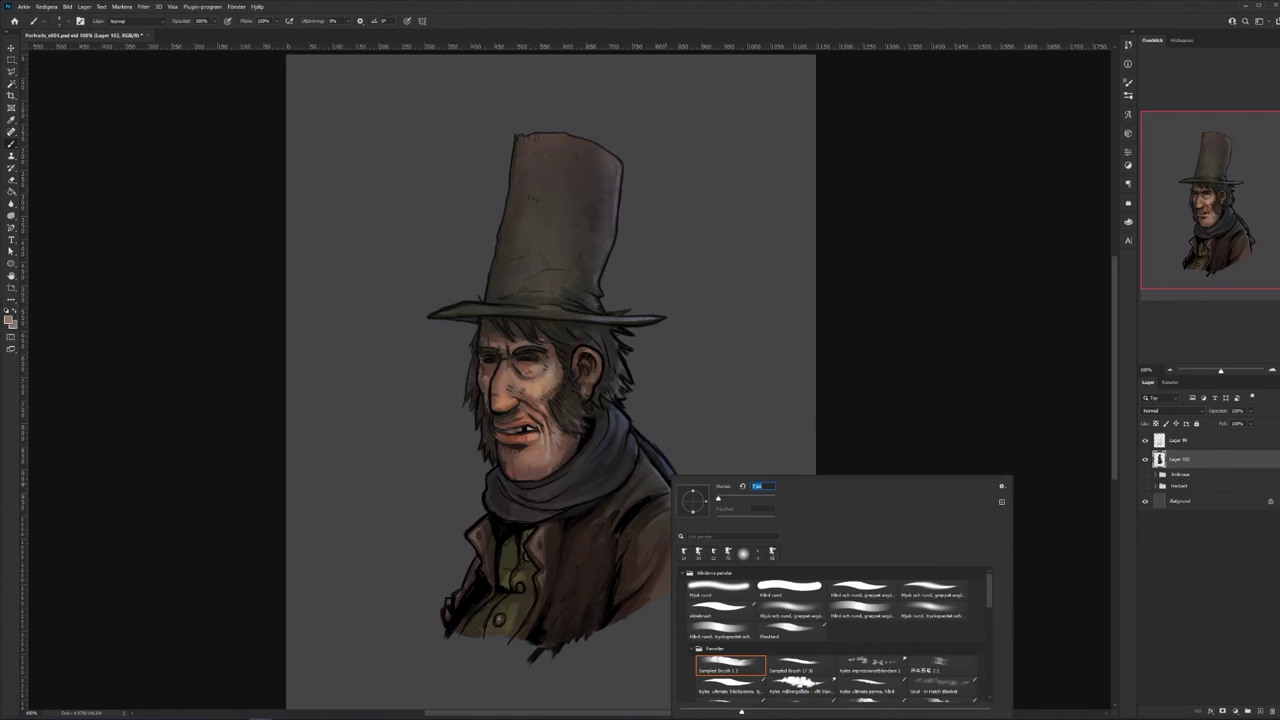
{"action": "left_click", "coordinate": [520, 597]}
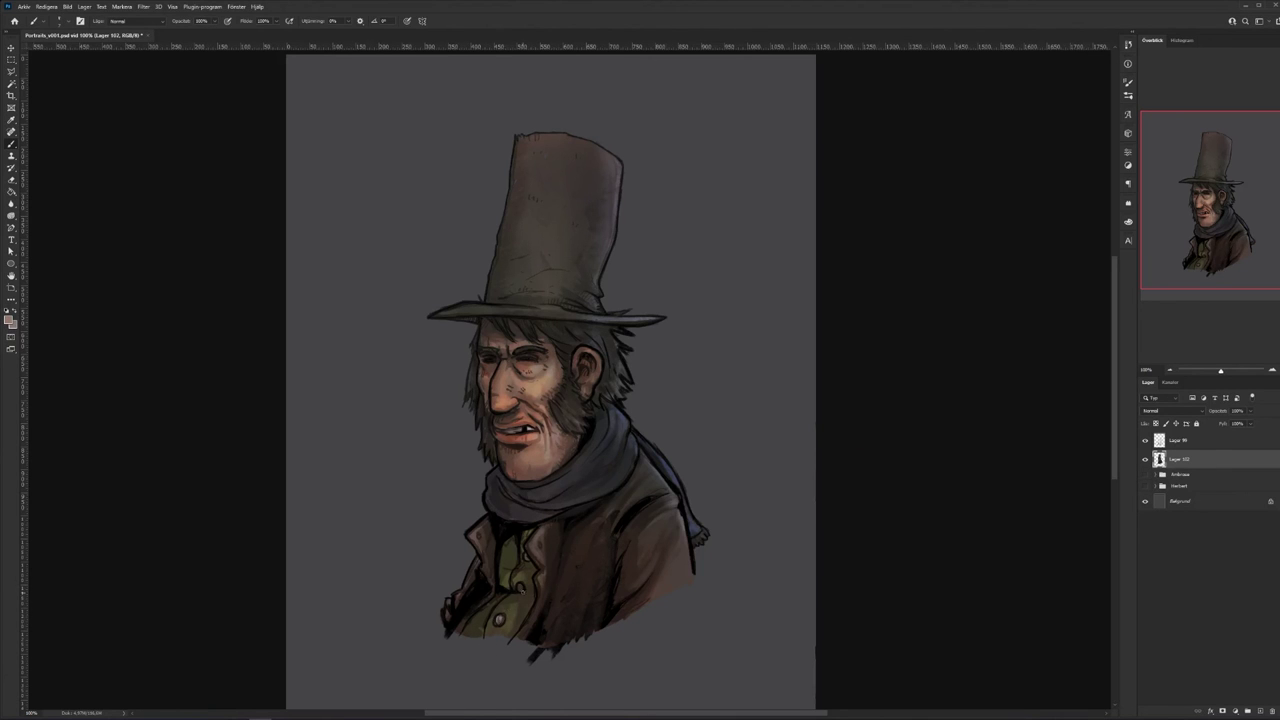
- Paint fine detail strokes on the green vest and the scarf with colours sampled from them
{"action": "left_click", "coordinate": [526, 554], "text": "alt"}
{"action": "left_click_drag", "start_coordinate": [516, 612], "coordinate": [526, 576]}
{"action": "left_click", "coordinate": [615, 446], "text": "alt"}
{"action": "left_click", "coordinate": [548, 445], "text": "alt"}
- Paint small highlights on the coat's lapels, front edge and sleeve with colours sampled from the coat
{"action": "left_click", "coordinate": [503, 554], "text": "alt"}
{"action": "left_click", "coordinate": [481, 559], "text": "alt"}
{"action": "left_click", "coordinate": [479, 561], "text": "alt"}
{"action": "left_click", "coordinate": [461, 616], "text": "alt"}
{"action": "left_click", "coordinate": [681, 542], "text": "alt"}
{"action": "mouse_move", "coordinate": [655, 523]}
{"action": "left_mouse_down"}
{"action": "mouse_move", "coordinate": [636, 554]}
{"action": "mouse_move", "coordinate": [651, 515]}
{"action": "left_mouse_up"}
- Pick a muted greyish brown, paint light strands in the sideburn and hair, and stroke along the base of the hat's crown
{"action": "left_click", "coordinate": [8, 320]}
{"action": "left_click", "coordinate": [618, 387]}
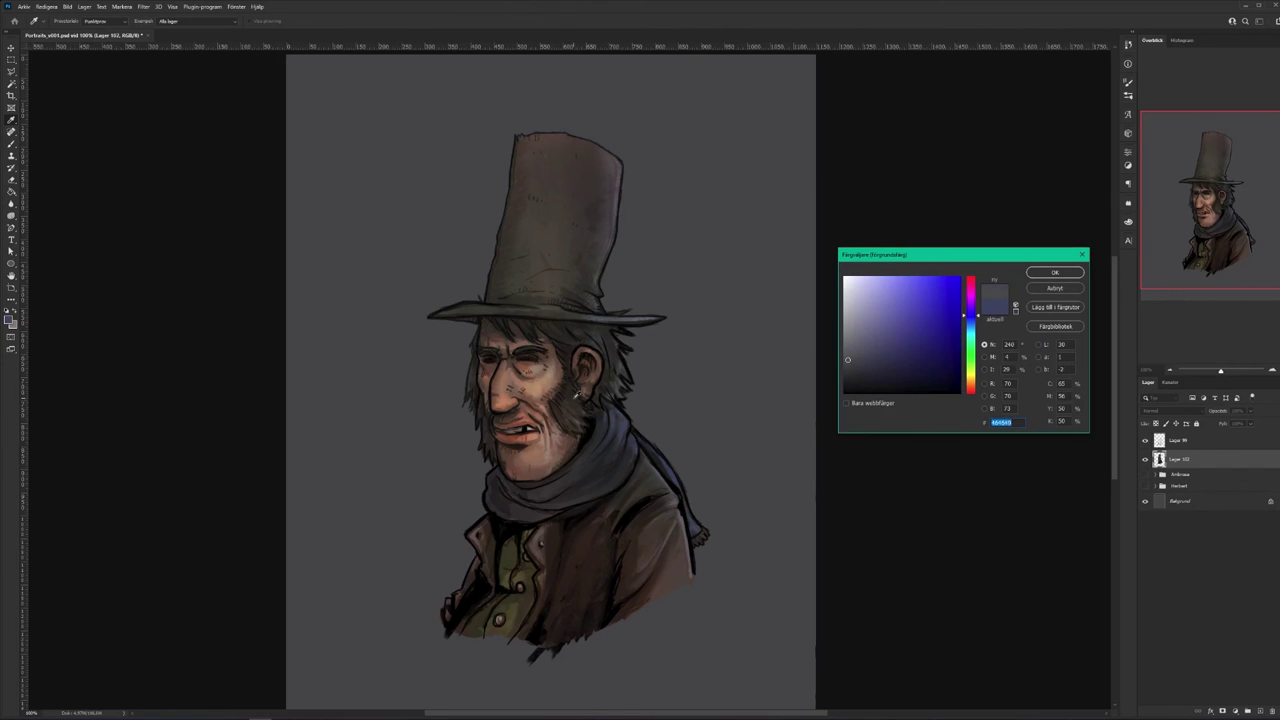
{"action": "left_click", "coordinate": [576, 396]}
{"action": "left_click", "coordinate": [879, 334]}
{"action": "left_click", "coordinate": [1054, 272]}
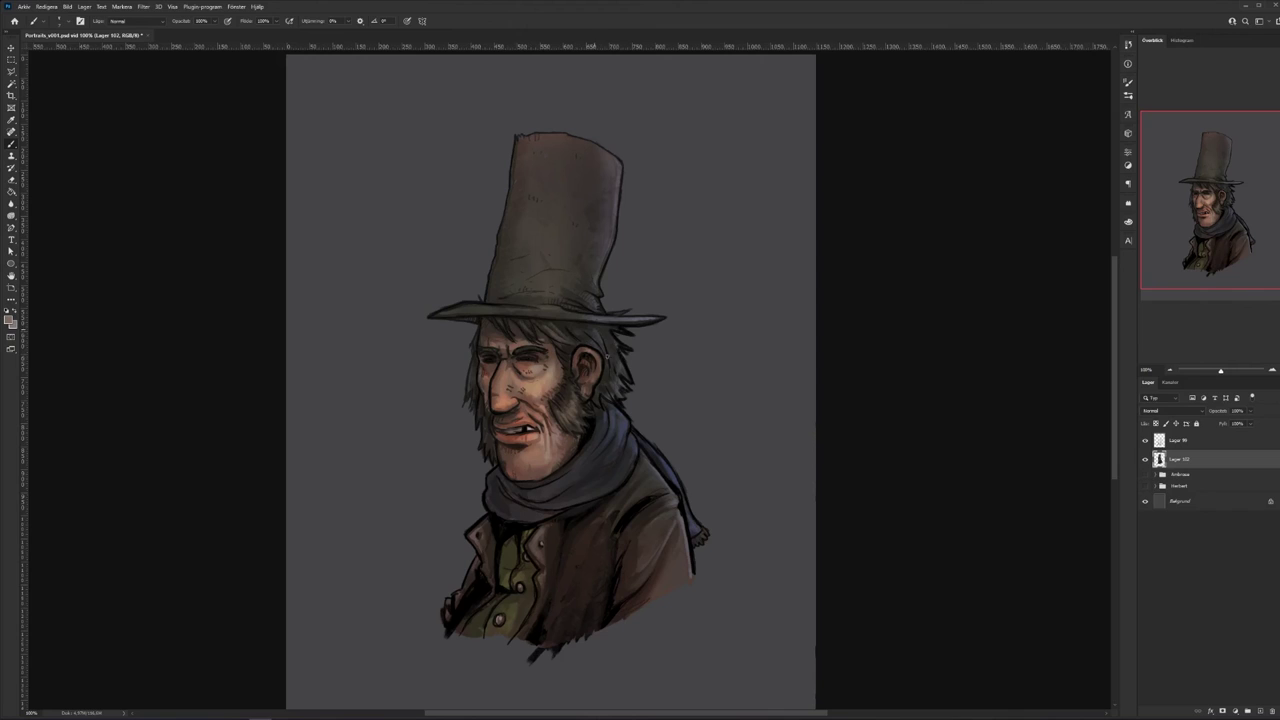
{"action": "left_click_drag", "start_coordinate": [612, 367], "coordinate": [616, 388]}
{"action": "left_click_drag", "start_coordinate": [540, 290], "coordinate": [508, 293]}
- Lasso the whole hat, darken and desaturate it with Hue/Saturation, and deselect it
{"action": "key", "text": "l"}
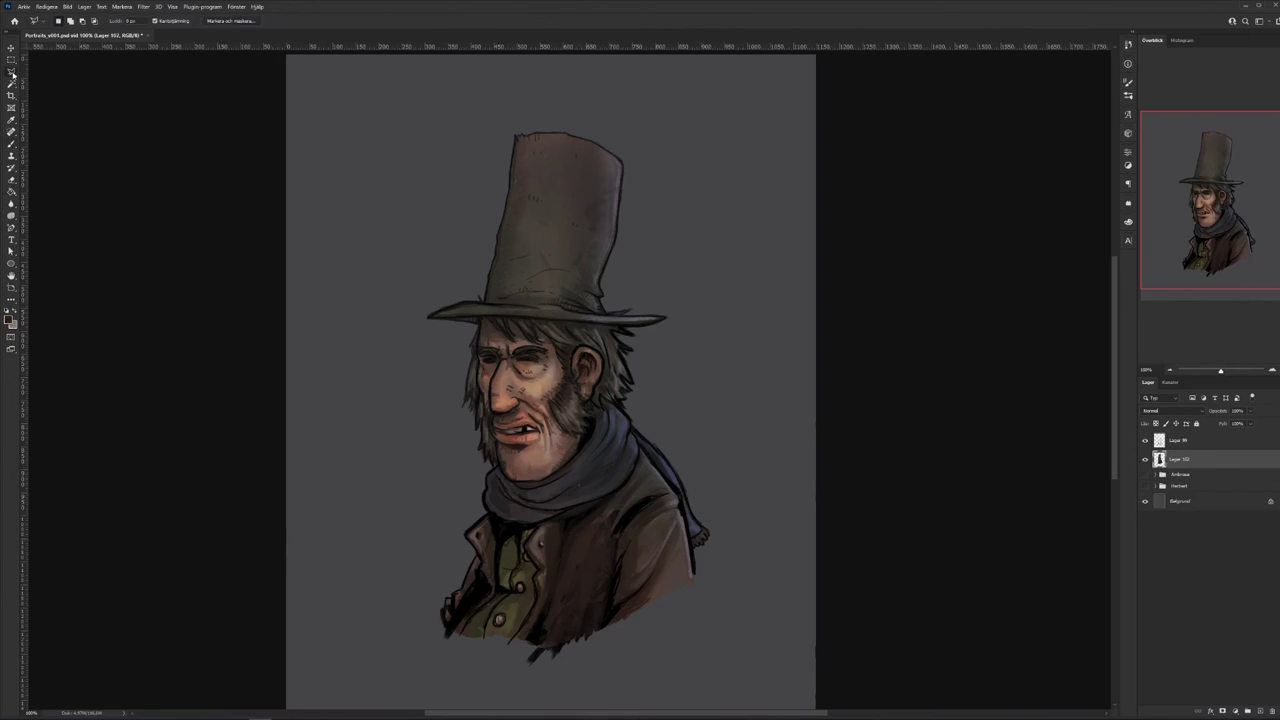
{"action": "mouse_move", "coordinate": [427, 318]}
{"action": "left_mouse_down"}
{"action": "mouse_move", "coordinate": [650, 330]}
{"action": "mouse_move", "coordinate": [366, 145]}
{"action": "mouse_move", "coordinate": [312, 330]}
{"action": "left_mouse_up"}
{"action": "left_click", "coordinate": [67, 6]}
{"action": "mouse_move", "coordinate": [100, 26]}
{"action": "left_click", "coordinate": [193, 79]}
{"action": "left_click_drag", "start_coordinate": [997, 307], "coordinate": [987, 354]}
{"action": "left_click_drag", "start_coordinate": [1026, 307], "coordinate": [997, 306]}
{"action": "mouse_move", "coordinate": [984, 354]}
{"action": "left_mouse_down"}
{"action": "mouse_move", "coordinate": [968, 332]}
{"action": "mouse_move", "coordinate": [1016, 331]}
{"action": "mouse_move", "coordinate": [982, 331]}
{"action": "left_mouse_up"}
{"action": "left_click", "coordinate": [1113, 260]}
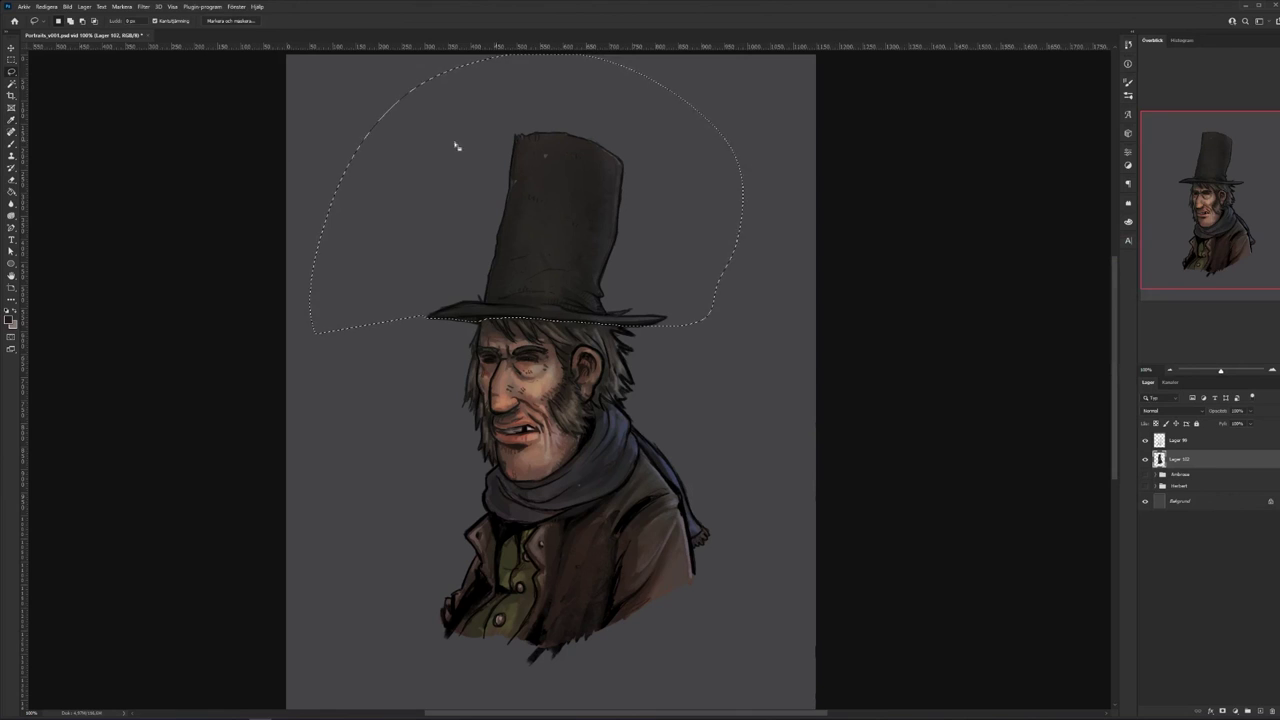
{"action": "key", "text": "ctrl+d"}
- Return to the Brush tool and toggle the ink line layer and the merged colour layer to compare
{"action": "left_click", "coordinate": [11, 144]}
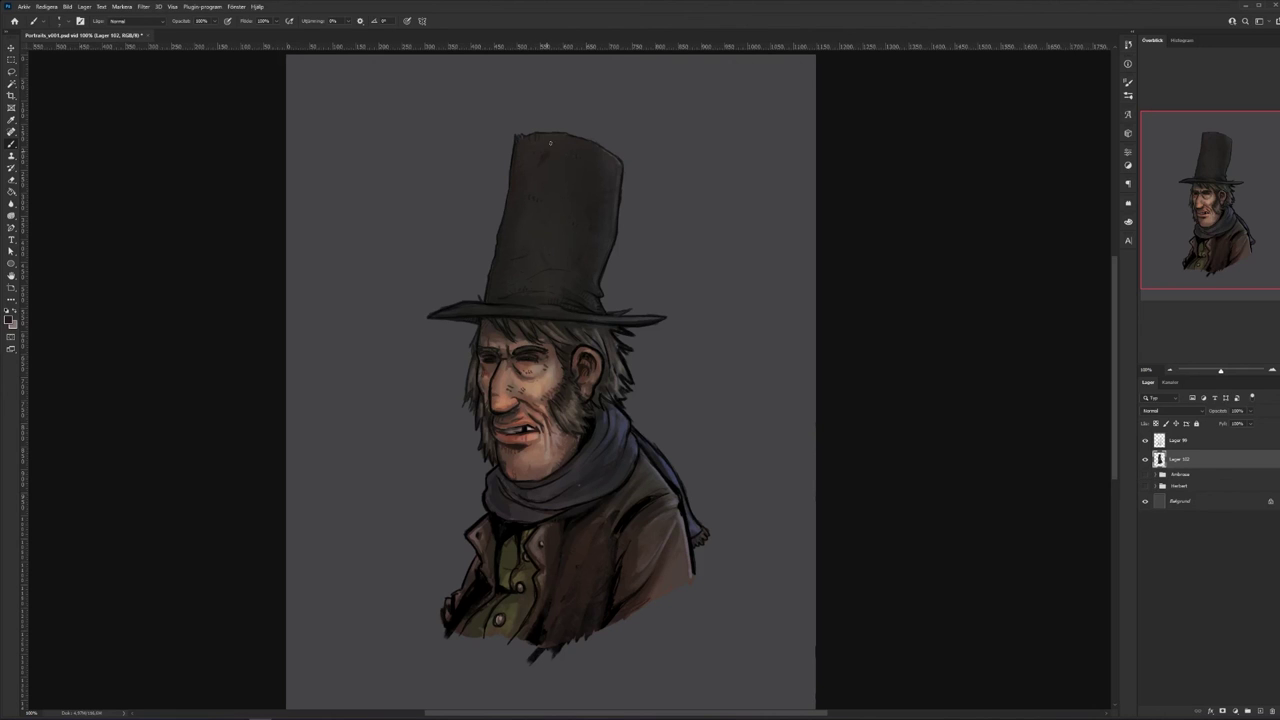
{"action": "left_click", "coordinate": [1146, 441]}
{"action": "left_click", "coordinate": [1146, 441]}
{"action": "left_click", "coordinate": [1146, 460]}
{"action": "left_click", "coordinate": [1146, 460]}
- Undo the brush stroke beside the hat's crown, and touch up the crown's lower edge with a sampled colour
{"action": "right_click", "coordinate": [428, 144]}
{"action": "left_click", "coordinate": [383, 194]}
{"action": "left_click_drag", "start_coordinate": [457, 145], "coordinate": [510, 168]}
{"action": "key", "text": "ctrl+z"}
{"action": "left_click", "coordinate": [611, 303], "text": "alt"}
{"action": "left_click_drag", "start_coordinate": [600, 284], "coordinate": [601, 294]}
- On a new layer, paint lighter grey-brown streaks down the hat's crown and across its brim with a larger brush
{"action": "left_click", "coordinate": [1260, 711]}
{"action": "right_click", "coordinate": [612, 170]}
{"action": "left_click_drag", "start_coordinate": [658, 194], "coordinate": [665, 194]}
{"action": "mouse_move", "coordinate": [573, 142]}
{"action": "left_mouse_down"}
{"action": "mouse_move", "coordinate": [609, 165]}
{"action": "mouse_move", "coordinate": [562, 179]}
{"action": "mouse_move", "coordinate": [580, 192]}
{"action": "mouse_move", "coordinate": [557, 203]}
{"action": "mouse_move", "coordinate": [570, 226]}
{"action": "mouse_move", "coordinate": [545, 261]}
{"action": "mouse_move", "coordinate": [570, 297]}
{"action": "left_mouse_up"}
{"action": "right_click", "coordinate": [522, 302]}
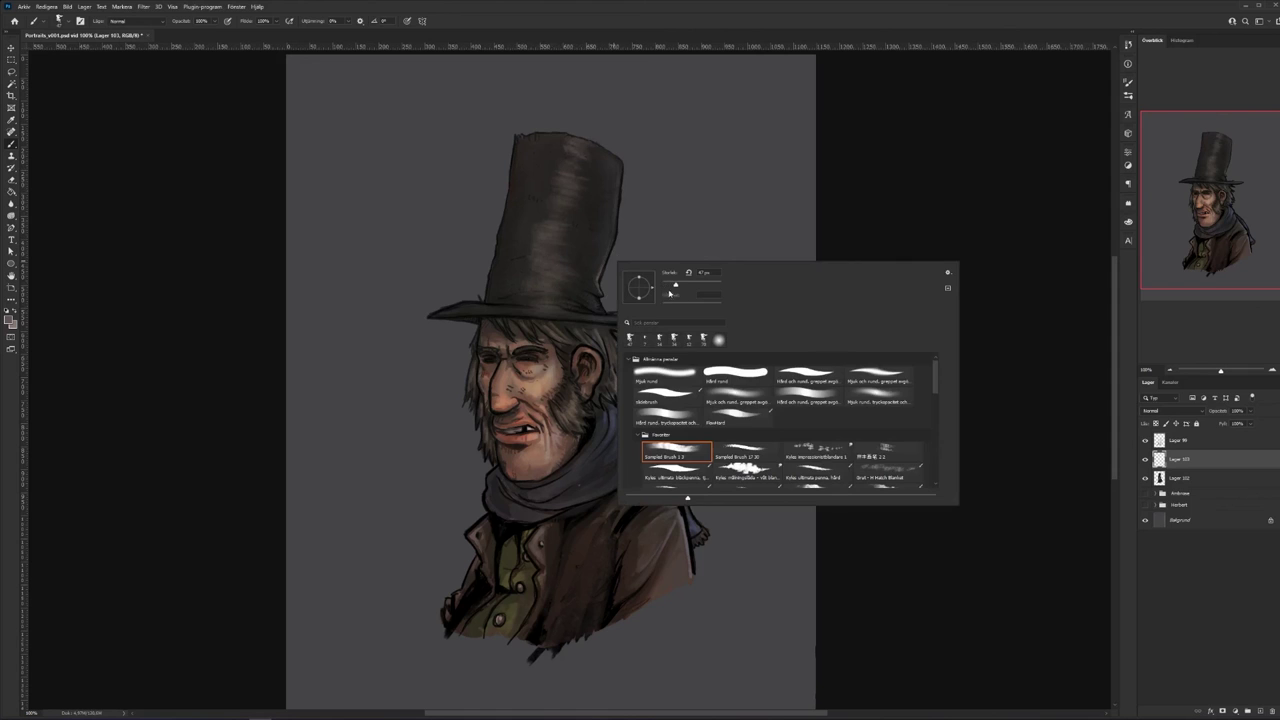
{"action": "key", "text": "Escape"}
{"action": "left_click_drag", "start_coordinate": [550, 313], "coordinate": [586, 316]}
- Soften the painted crown streaks using the Eraser with a large textured tip
{"action": "left_click", "coordinate": [11, 180]}
{"action": "right_click", "coordinate": [414, 167]}
{"action": "left_click", "coordinate": [754, 350]}
{"action": "left_click_drag", "start_coordinate": [563, 243], "coordinate": [594, 167]}
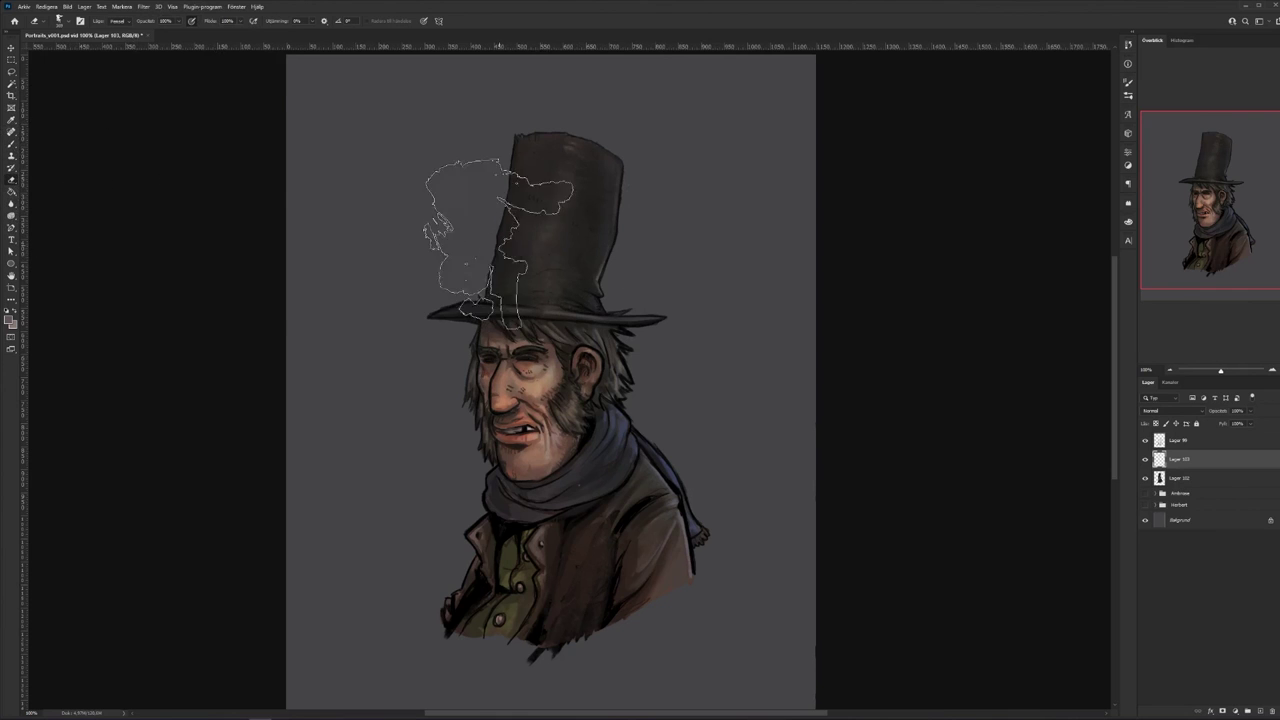
- Return to the Brush tool and undo a test stroke made on the hat's upper crown
{"action": "left_click", "coordinate": [11, 143]}
{"action": "right_click", "coordinate": [579, 167]}
{"action": "left_click", "coordinate": [649, 191]}
{"action": "key", "text": "ctrl+z"}
{"action": "left_click_drag", "start_coordinate": [562, 153], "coordinate": [572, 188]}
{"action": "key", "text": "ctrl+z"}
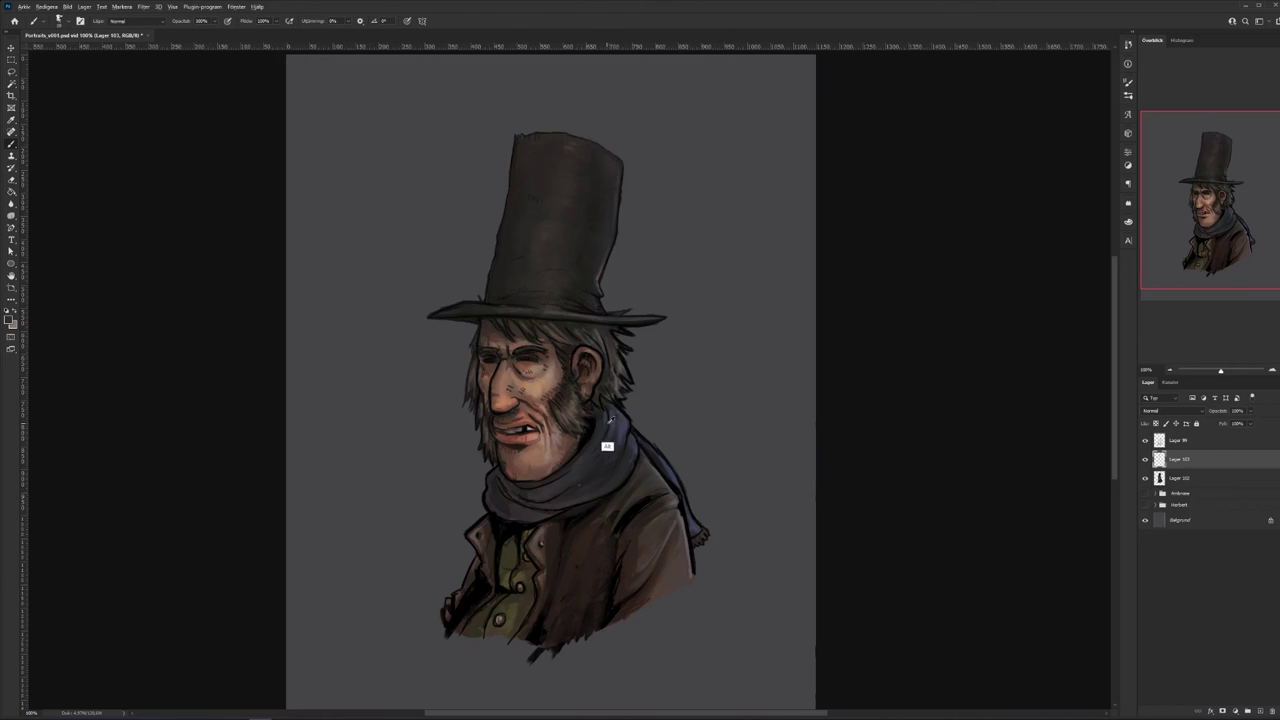
- Pick a muted blue-grey and paint a thin rim light along the crown's rear edge and the rear of the brim
{"action": "left_click", "coordinate": [10, 318]}
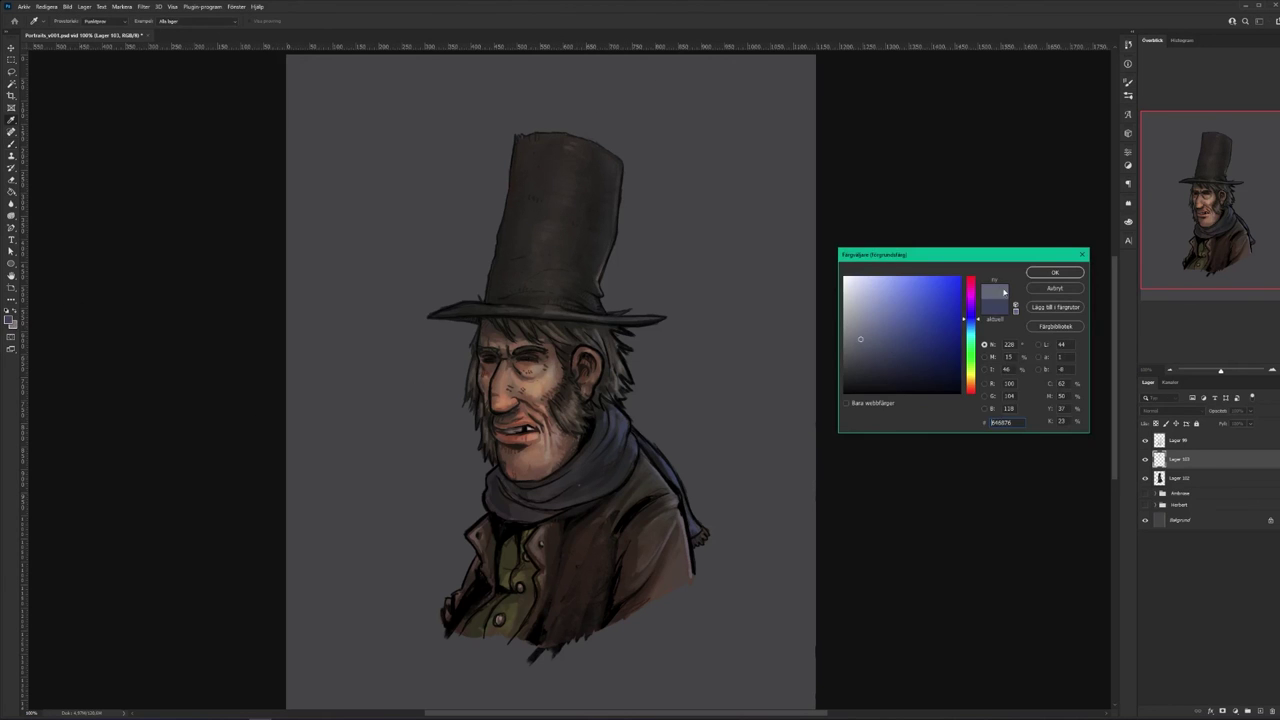
{"action": "left_click", "coordinate": [1054, 272]}
{"action": "right_click", "coordinate": [652, 172]}
{"action": "mouse_move", "coordinate": [609, 149]}
{"action": "left_mouse_down"}
{"action": "mouse_move", "coordinate": [618, 189]}
{"action": "mouse_move", "coordinate": [602, 266]}
{"action": "left_mouse_up"}
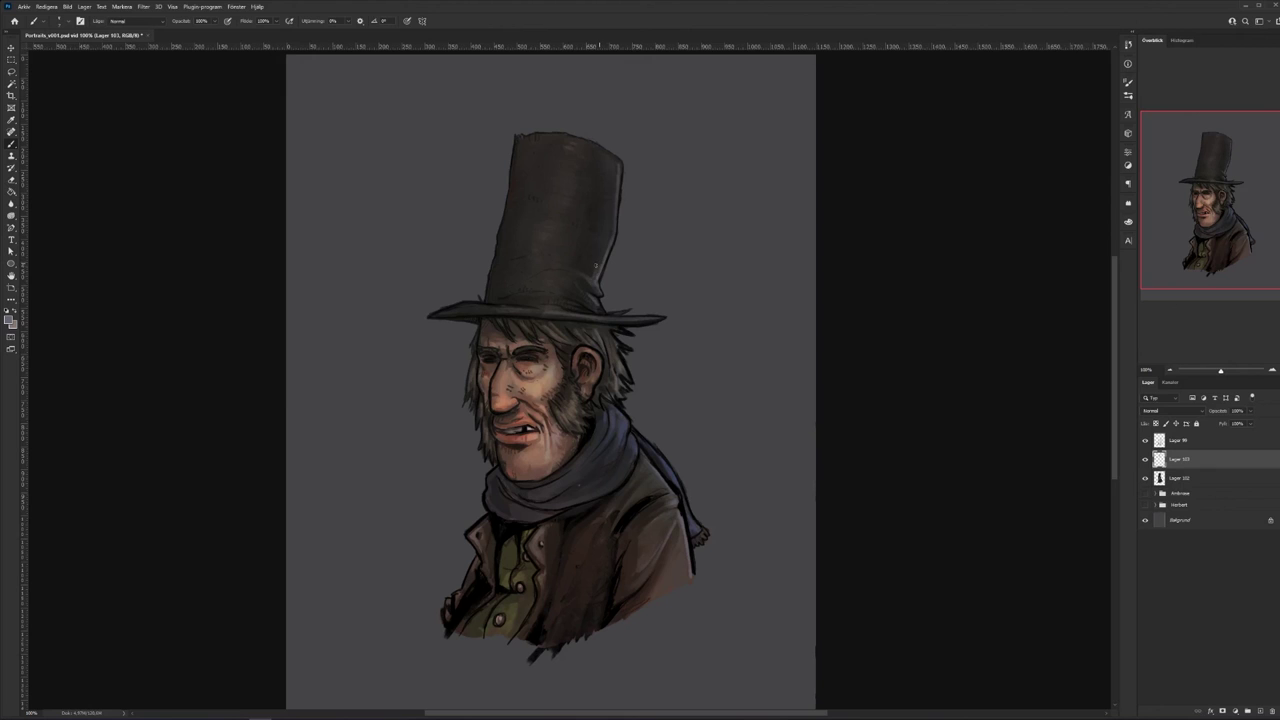
{"action": "left_click_drag", "start_coordinate": [606, 316], "coordinate": [648, 318]}
- Pick a pale beige and, on a new layer, paint rim highlights along the front edges of face, hair, hat and coat
{"action": "left_click", "coordinate": [9, 321]}
{"action": "left_click", "coordinate": [866, 303]}
{"action": "left_click", "coordinate": [971, 378]}
{"action": "left_click", "coordinate": [1055, 272]}
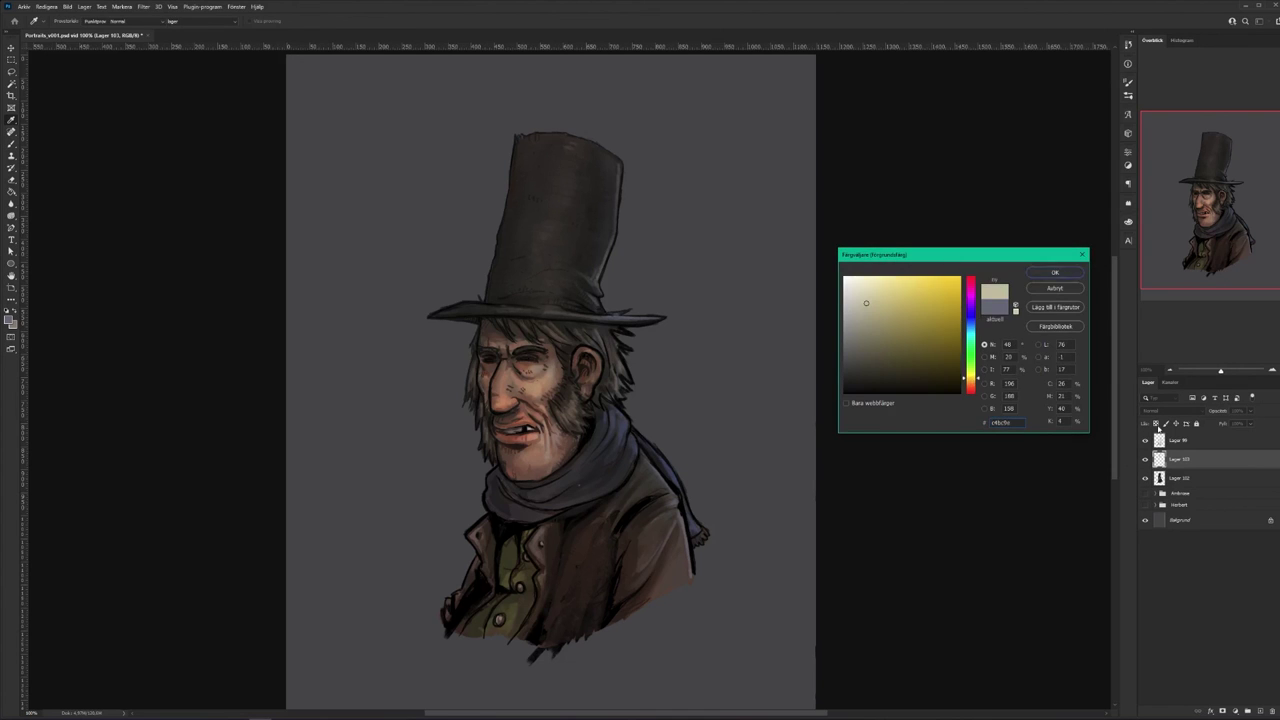
{"action": "key", "text": "Return"}
{"action": "left_click", "coordinate": [1260, 711]}
{"action": "left_click_drag", "start_coordinate": [479, 351], "coordinate": [503, 465]}
{"action": "left_click_drag", "start_coordinate": [470, 366], "coordinate": [487, 444]}
{"action": "left_click_drag", "start_coordinate": [478, 394], "coordinate": [492, 450]}
{"action": "left_click_drag", "start_coordinate": [500, 364], "coordinate": [492, 407]}
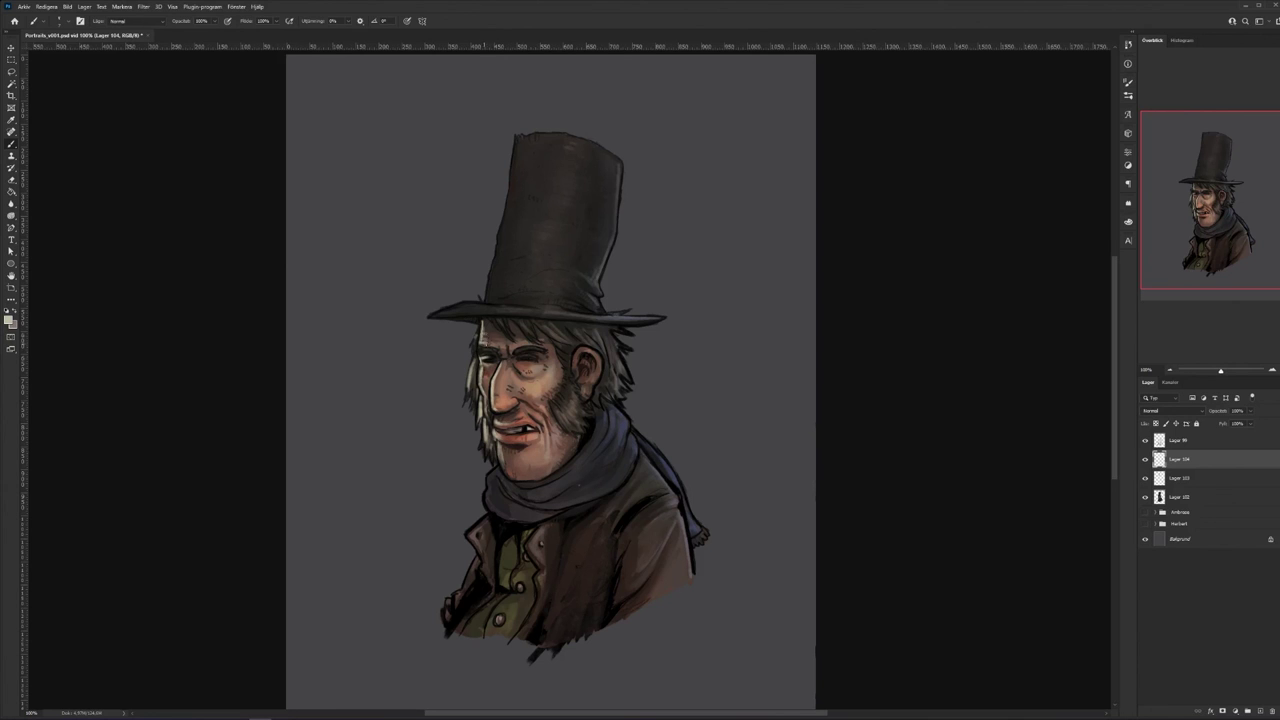
{"action": "mouse_move", "coordinate": [438, 315]}
{"action": "left_mouse_down"}
{"action": "mouse_move", "coordinate": [488, 311]}
{"action": "mouse_move", "coordinate": [458, 307]}
{"action": "mouse_move", "coordinate": [489, 283]}
{"action": "mouse_move", "coordinate": [519, 129]}
{"action": "left_mouse_up"}
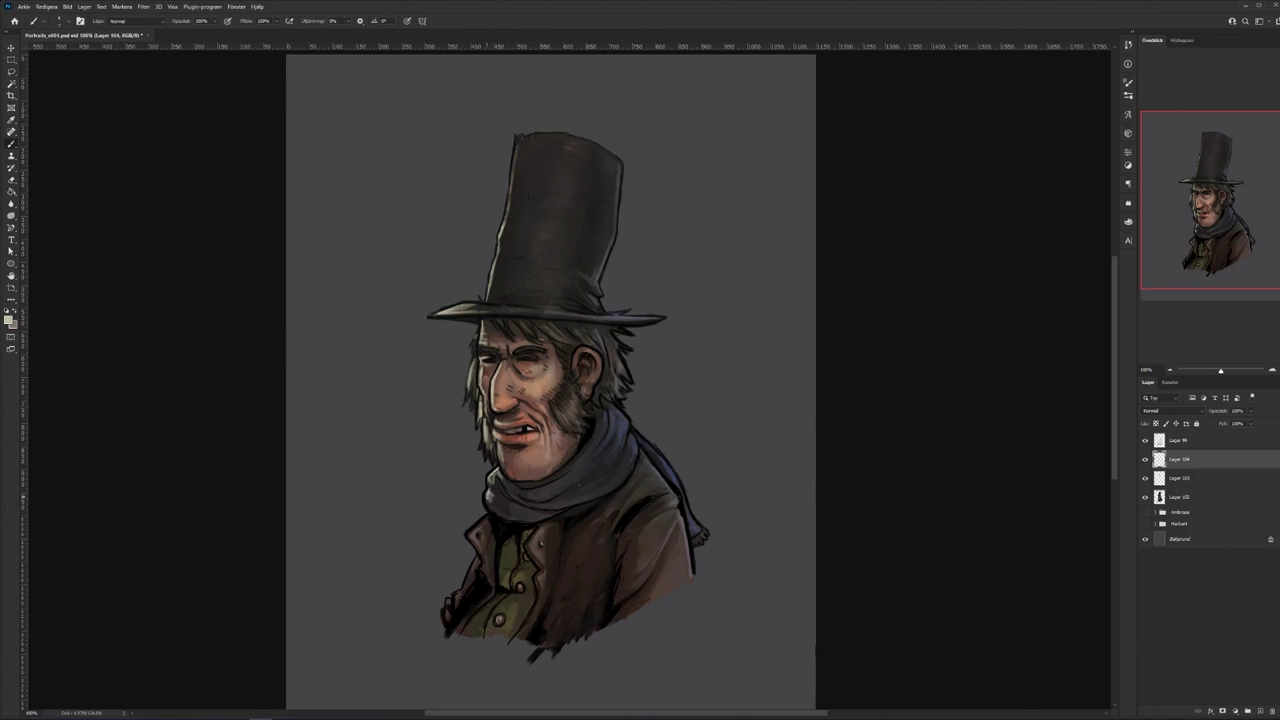
{"action": "left_click_drag", "start_coordinate": [475, 561], "coordinate": [462, 589]}
- Set the beige highlight layer to the Färgskugga blend mode at 50% opacity
{"action": "left_click", "coordinate": [1162, 413]}
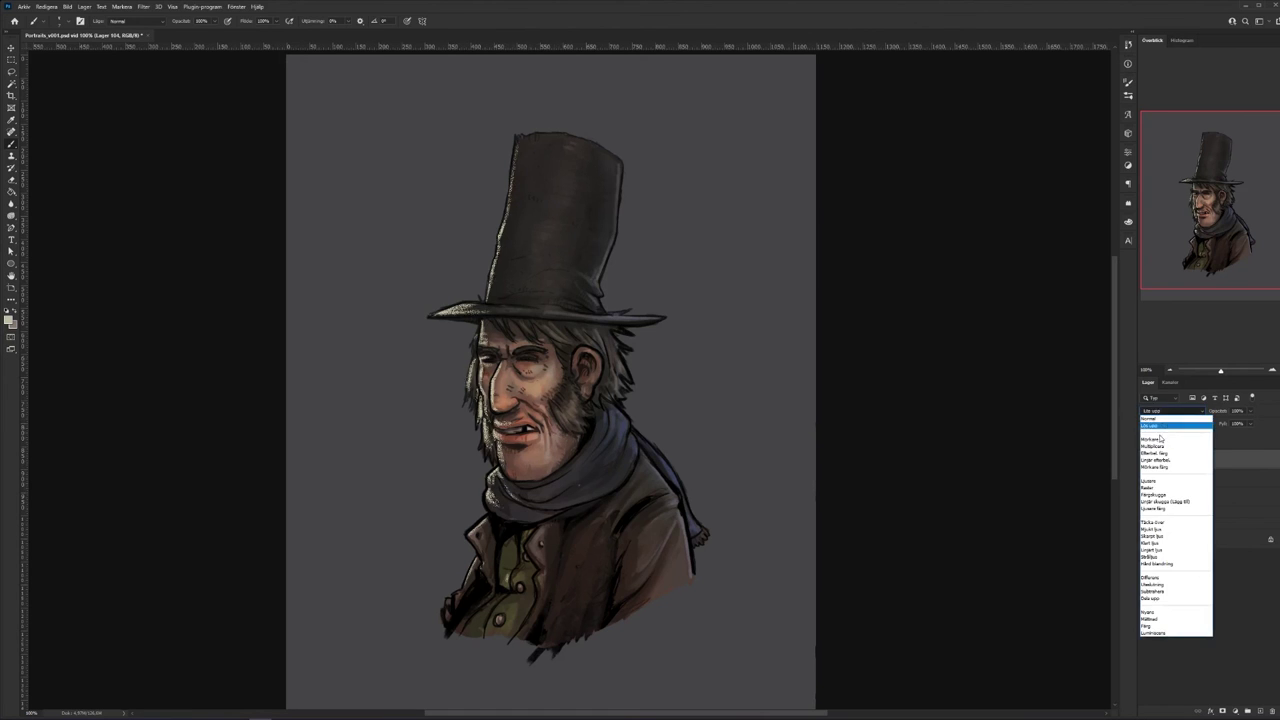
{"action": "left_click", "coordinate": [1153, 495]}
{"action": "key", "text": "5"}
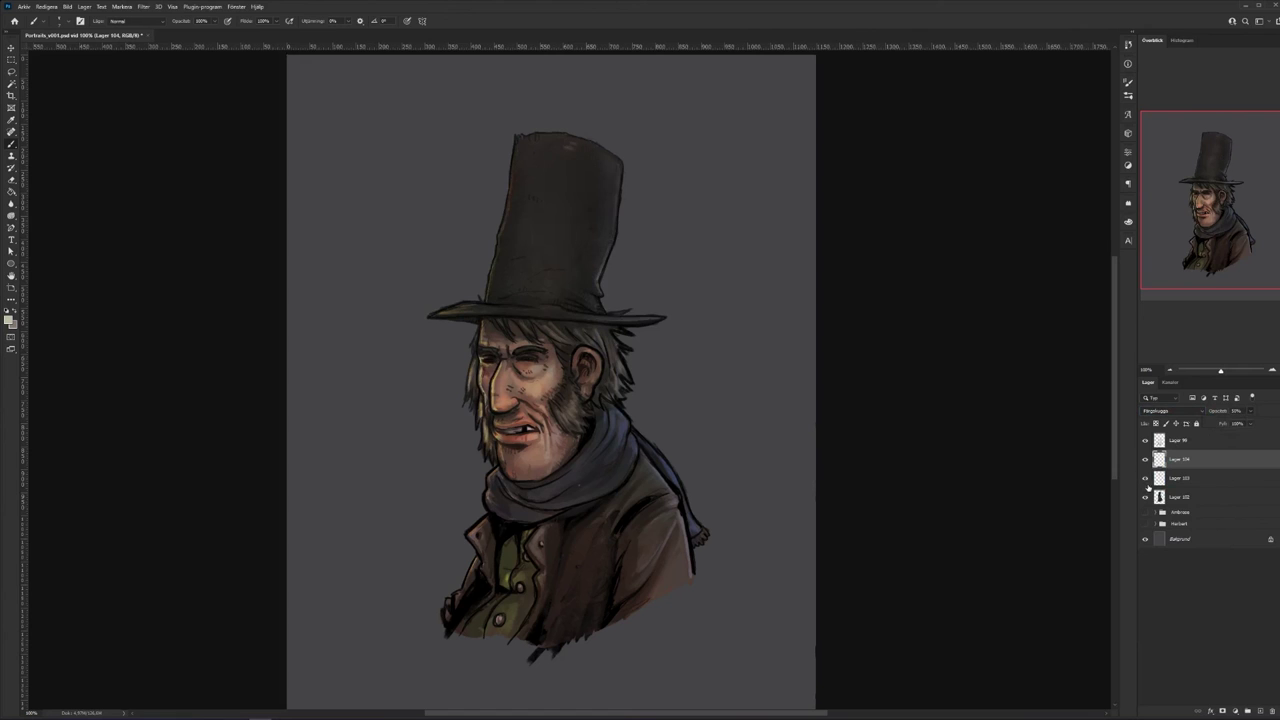
- Apply Levels to the merged colour layer with midtones 0.91 and output levels 4 to 211
{"action": "left_click", "coordinate": [1180, 496]}
{"action": "left_click", "coordinate": [66, 7]}
{"action": "mouse_move", "coordinate": [100, 33]}
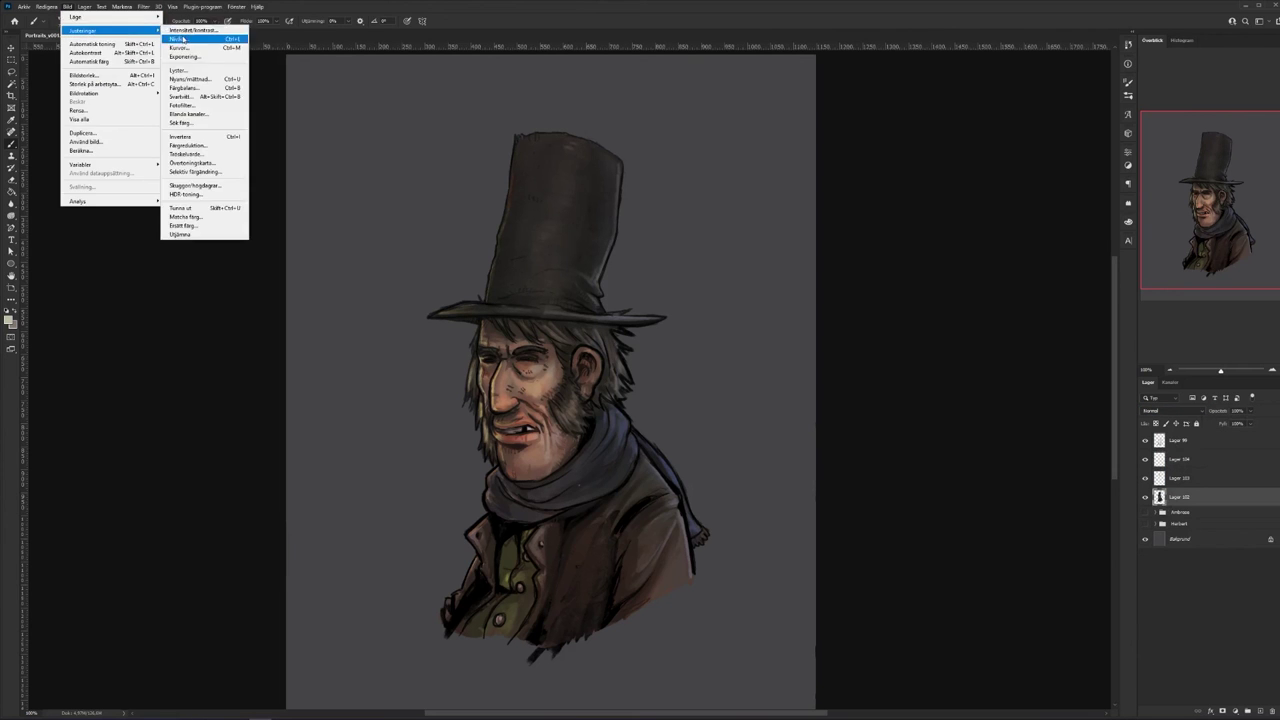
{"action": "left_click", "coordinate": [195, 43]}
{"action": "left_click_drag", "start_coordinate": [997, 238], "coordinate": [999, 238]}
{"action": "left_click_drag", "start_coordinate": [1050, 272], "coordinate": [1042, 280]}
{"action": "left_click_drag", "start_coordinate": [936, 277], "coordinate": [938, 280]}
{"action": "left_click_drag", "start_coordinate": [1043, 275], "coordinate": [1031, 278]}
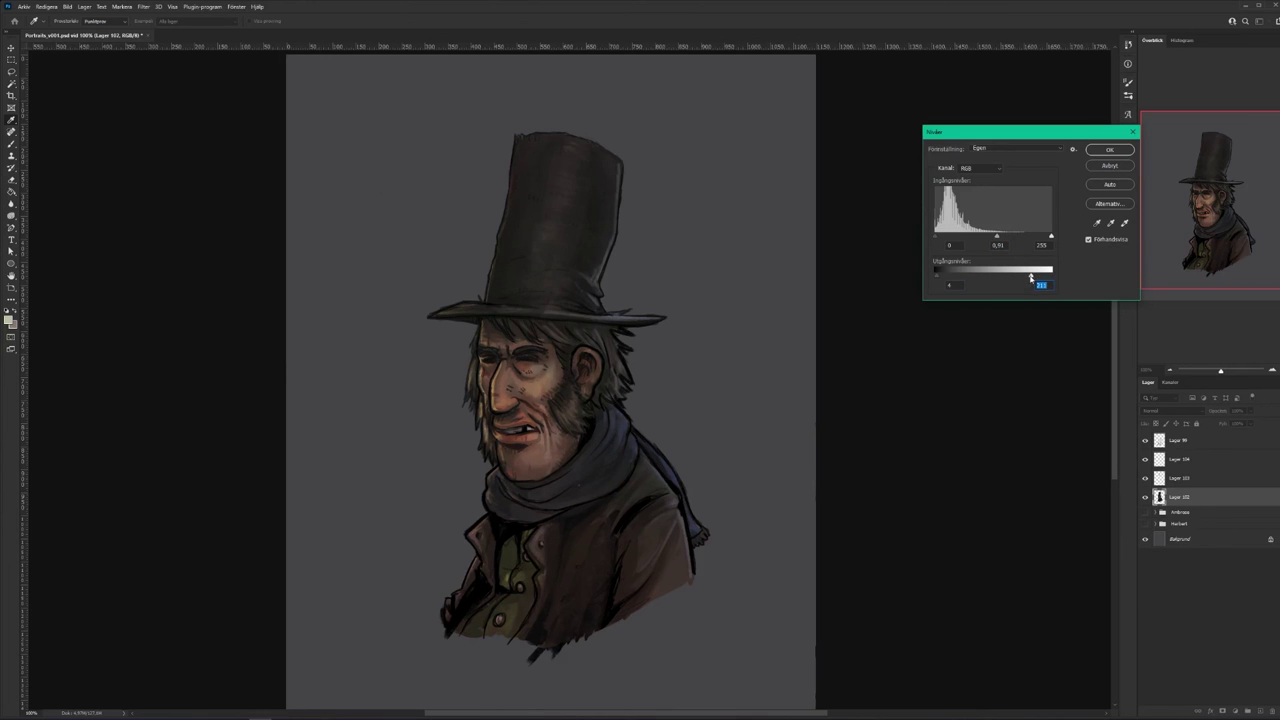
{"action": "left_click", "coordinate": [1109, 149]}
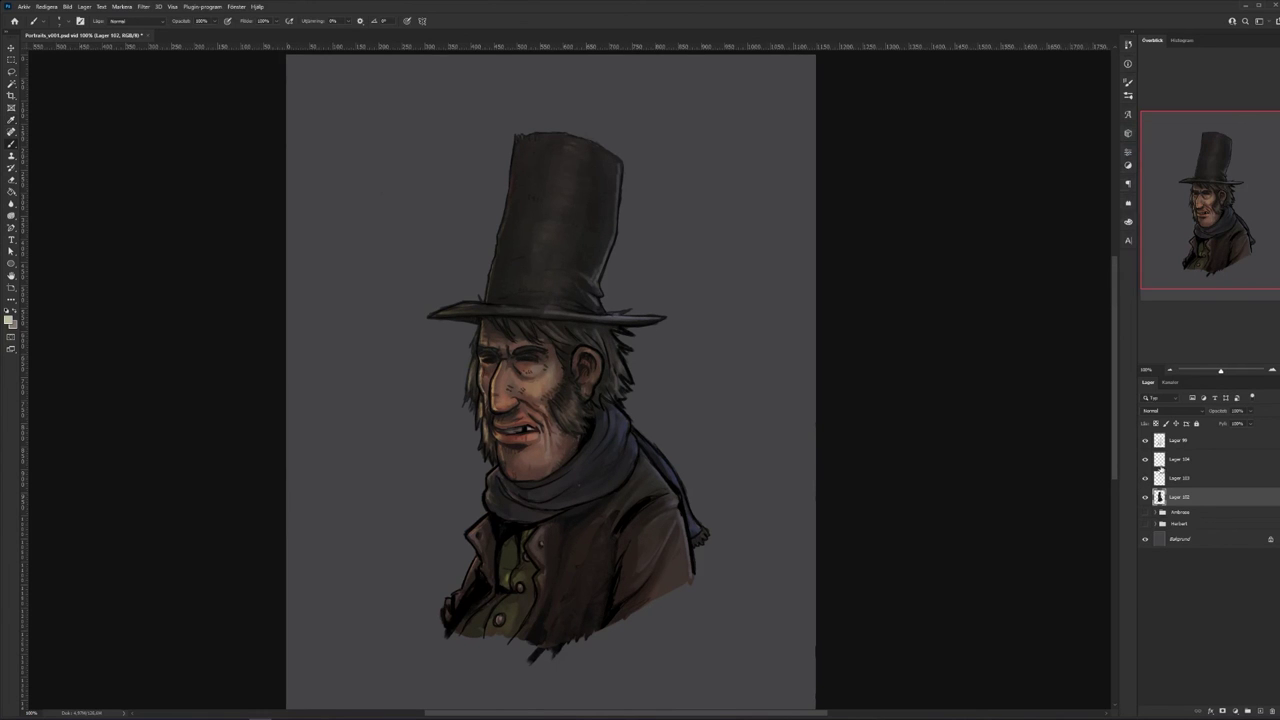
- Toggle the beige highlight layer to compare and raise its opacity to about 78%
{"action": "left_click", "coordinate": [1144, 461]}
{"action": "left_click", "coordinate": [1182, 460]}
{"action": "left_click", "coordinate": [1250, 411]}
{"action": "left_click_drag", "start_coordinate": [1257, 423], "coordinate": [1262, 423]}
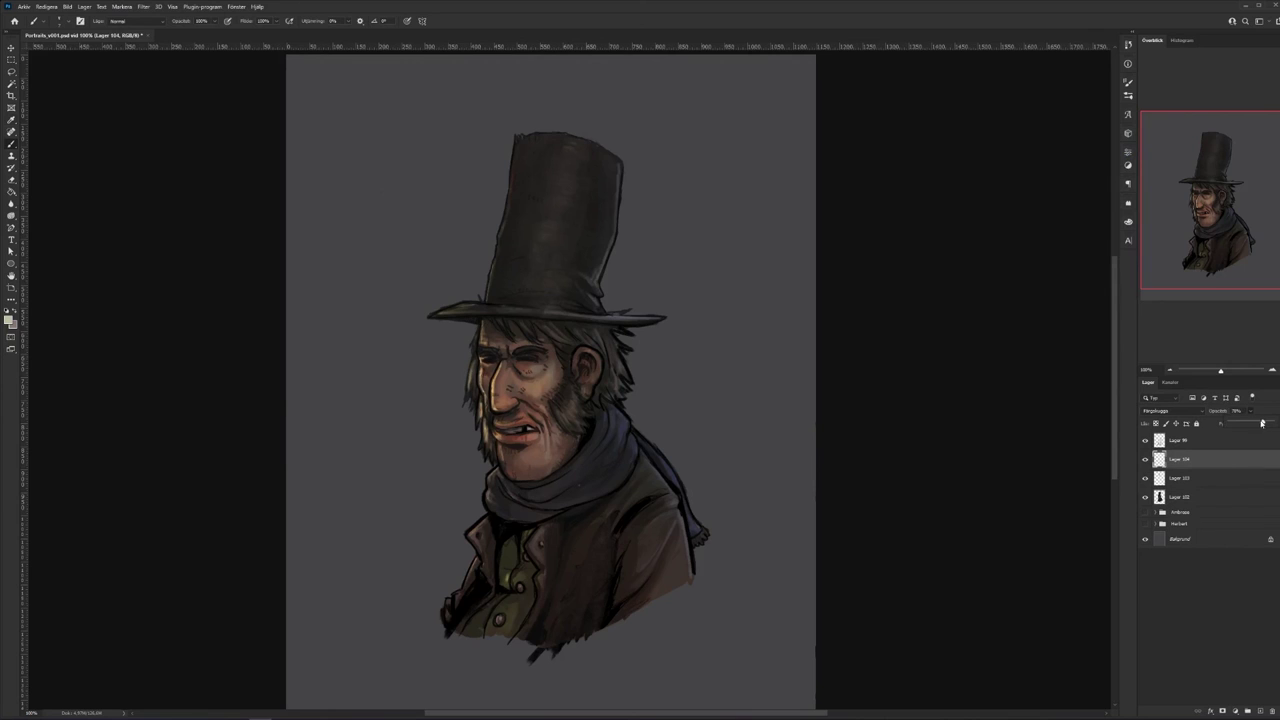
- Toggle the ink line layer and the hat highlight layer to compare, leaving the ink line layer selected
{"action": "left_click", "coordinate": [1145, 441]}
{"action": "left_click", "coordinate": [1145, 441]}
{"action": "left_click", "coordinate": [1145, 441]}
{"action": "left_click", "coordinate": [1152, 441]}
{"action": "left_click", "coordinate": [1144, 479]}
{"action": "left_click", "coordinate": [1144, 481]}
{"action": "left_click", "coordinate": [1145, 480]}
{"action": "left_click", "coordinate": [1145, 480]}
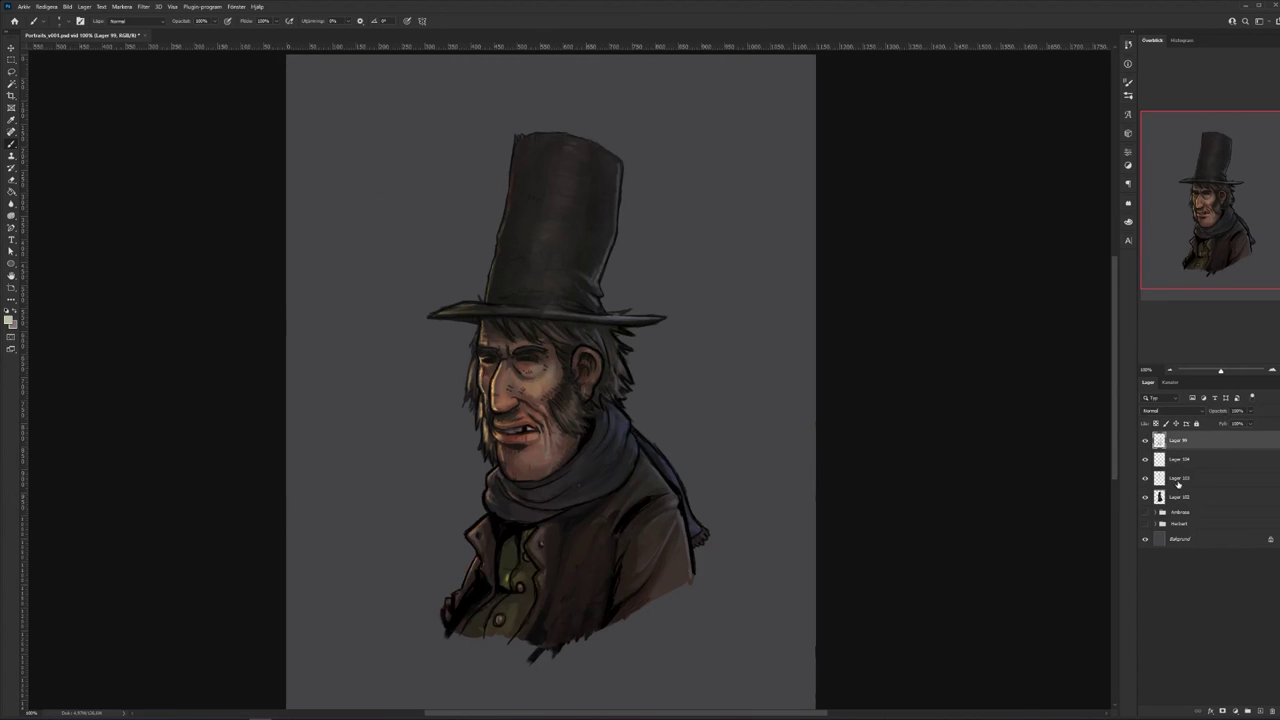
{"action": "left_click", "coordinate": [10, 319]}
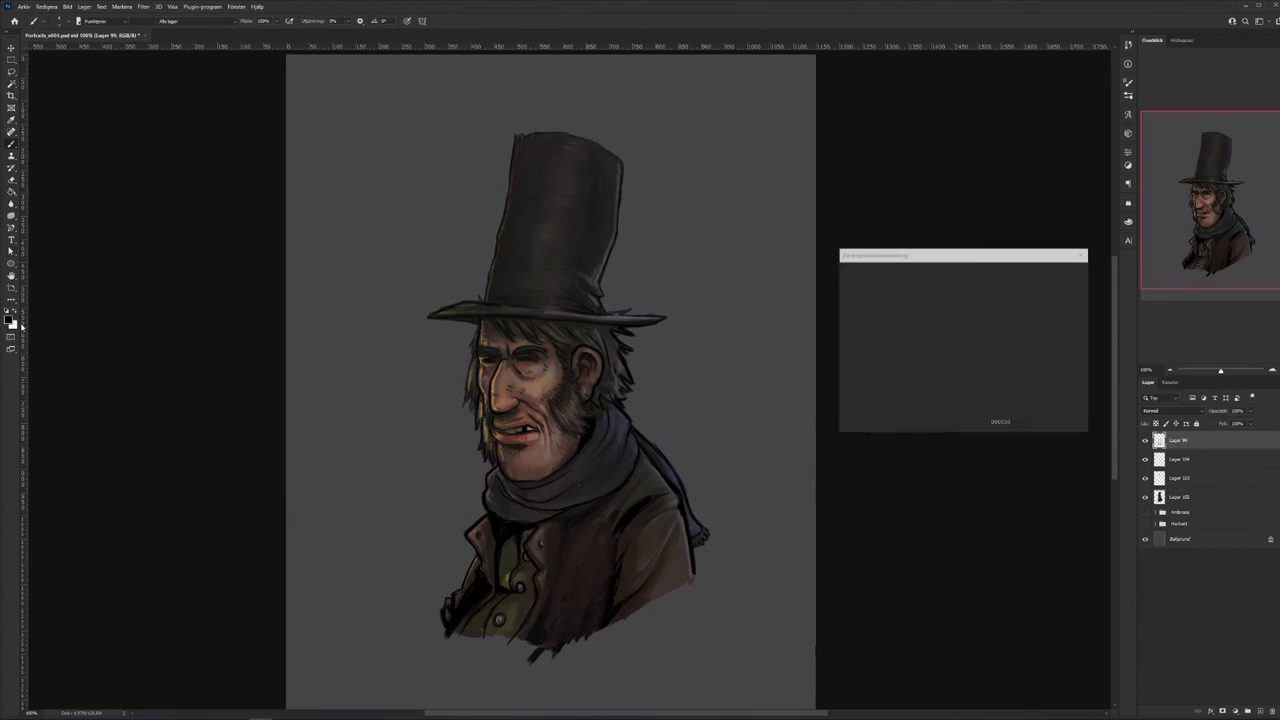
{"action": "left_click", "coordinate": [1074, 285]}
{"action": "key", "text": "ctrl+shift+s"}
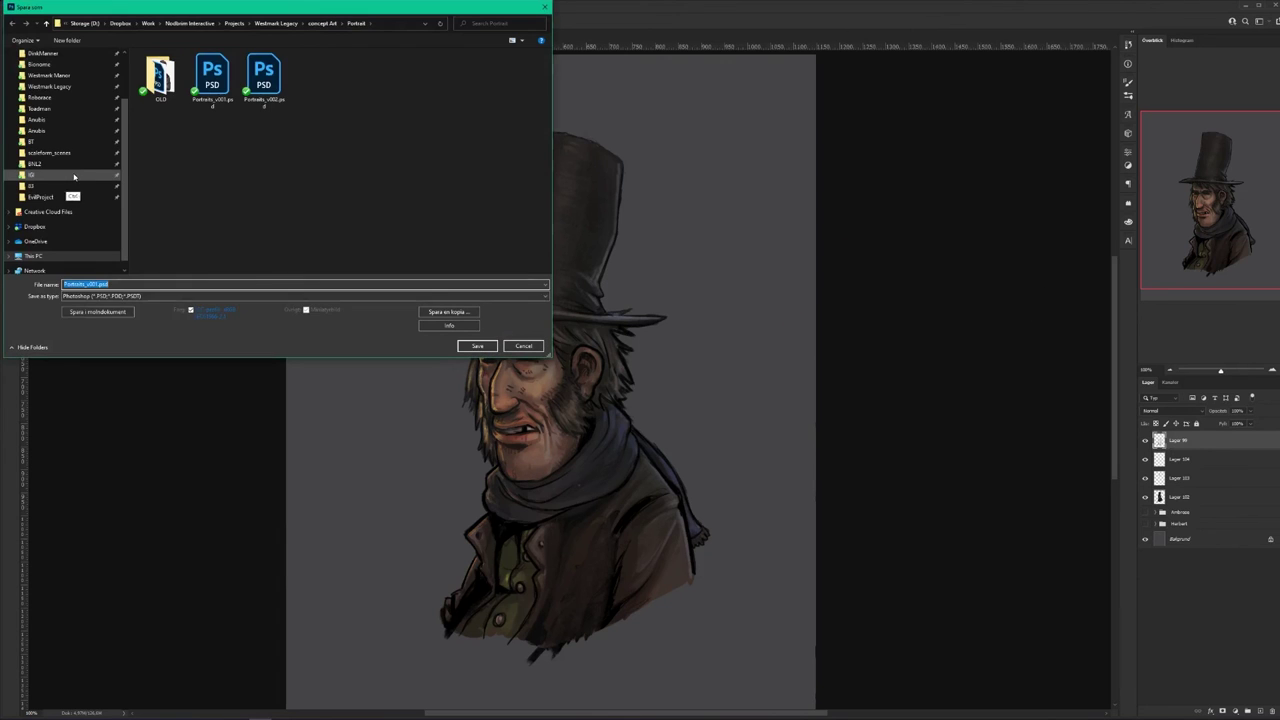
{"action": "left_click", "coordinate": [525, 347]}
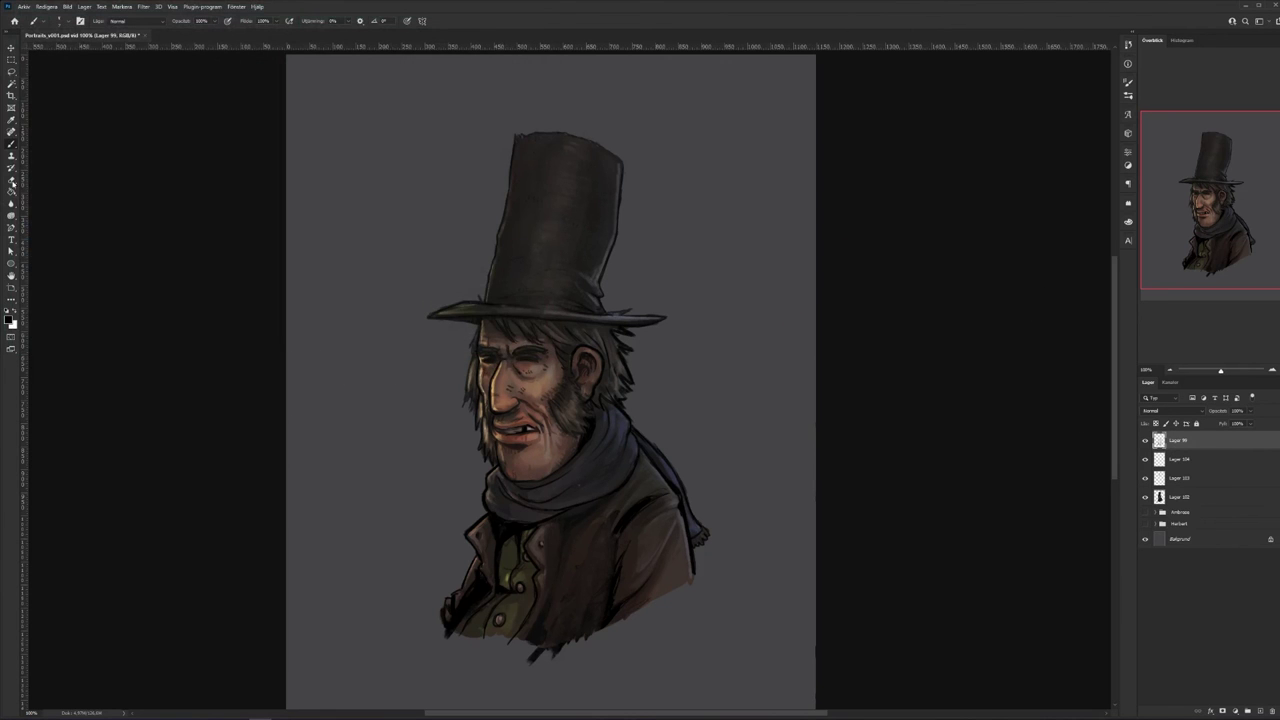
- Pick a pale lavender-blue and paint rim light on the rear hair, the scarf and the back edge of the coat
{"action": "left_click", "coordinate": [10, 319]}
{"action": "left_click", "coordinate": [970, 322]}
{"action": "left_click", "coordinate": [877, 301]}
{"action": "left_click", "coordinate": [1063, 286]}
{"action": "left_click_drag", "start_coordinate": [612, 363], "coordinate": [614, 385]}
{"action": "mouse_move", "coordinate": [605, 357]}
{"action": "left_mouse_down"}
{"action": "mouse_move", "coordinate": [650, 417]}
{"action": "mouse_move", "coordinate": [598, 378]}
{"action": "left_mouse_up"}
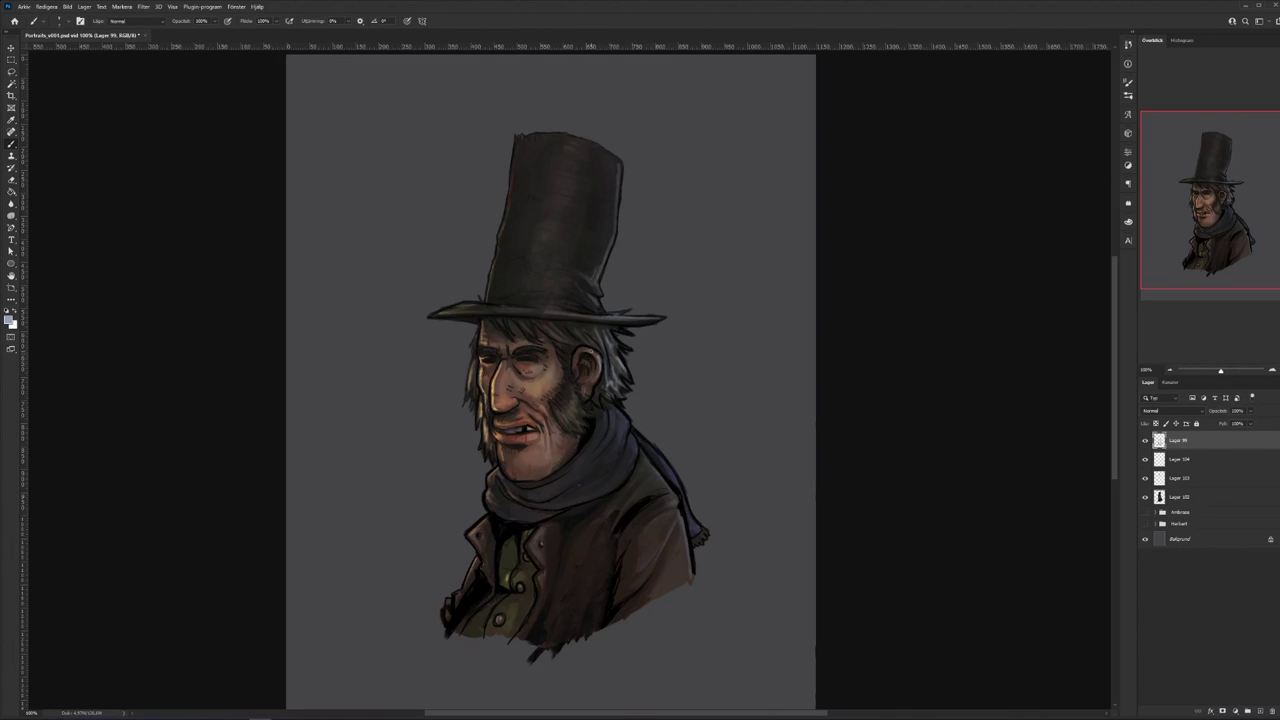
{"action": "mouse_move", "coordinate": [616, 406]}
{"action": "left_mouse_down"}
{"action": "mouse_move", "coordinate": [612, 444]}
{"action": "mouse_move", "coordinate": [613, 426]}
{"action": "mouse_move", "coordinate": [627, 465]}
{"action": "mouse_move", "coordinate": [650, 447]}
{"action": "mouse_move", "coordinate": [673, 488]}
{"action": "mouse_move", "coordinate": [637, 455]}
{"action": "mouse_move", "coordinate": [673, 496]}
{"action": "left_mouse_up"}
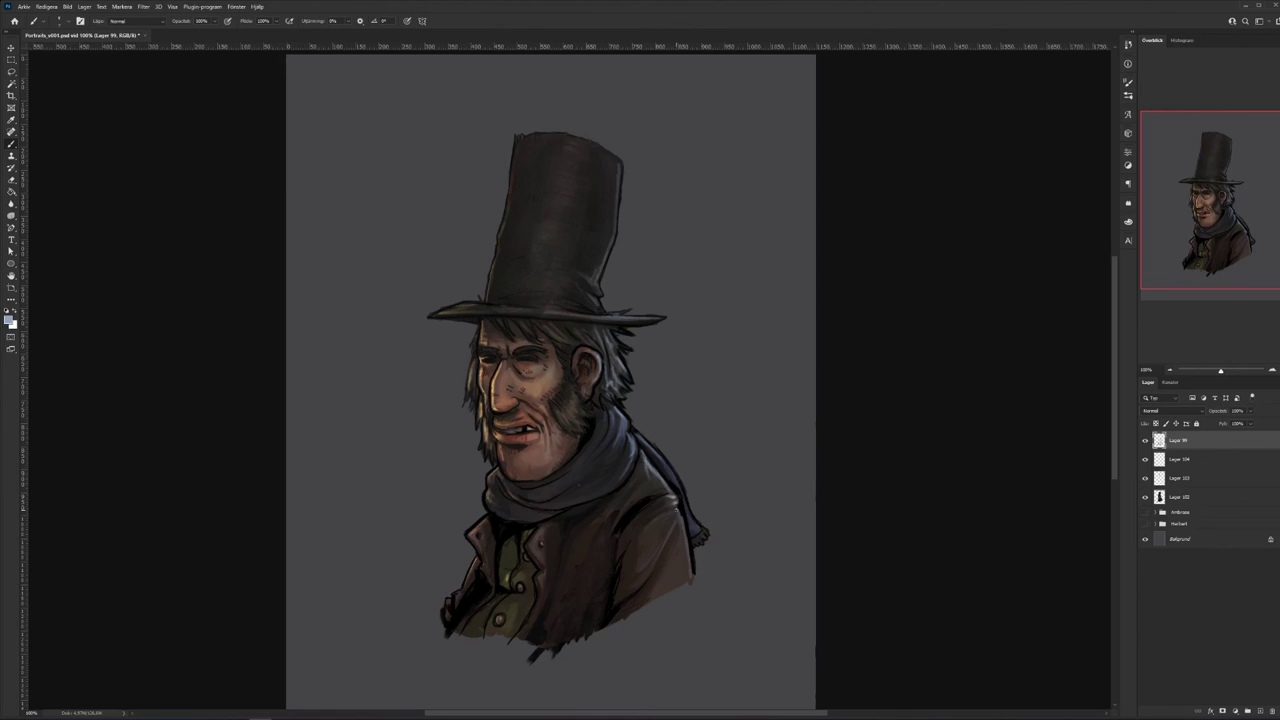
{"action": "left_click_drag", "start_coordinate": [680, 522], "coordinate": [691, 582]}
- Select the merged colour layer and toggle each portrait layer's visibility to compare its contribution
{"action": "left_click", "coordinate": [1247, 497]}
{"action": "left_click", "coordinate": [1146, 478]}
{"action": "left_click", "coordinate": [1146, 478]}
{"action": "left_click", "coordinate": [1145, 460]}
{"action": "left_click", "coordinate": [1145, 460]}
{"action": "left_click", "coordinate": [1145, 440]}
{"action": "left_click", "coordinate": [1145, 440]}
{"action": "left_click", "coordinate": [1146, 459]}
{"action": "left_click", "coordinate": [1146, 459]}
{"action": "left_click", "coordinate": [1145, 479]}
{"action": "left_click", "coordinate": [1145, 479]}
{"action": "left_click", "coordinate": [1145, 497]}
{"action": "left_click", "coordinate": [1145, 497]}
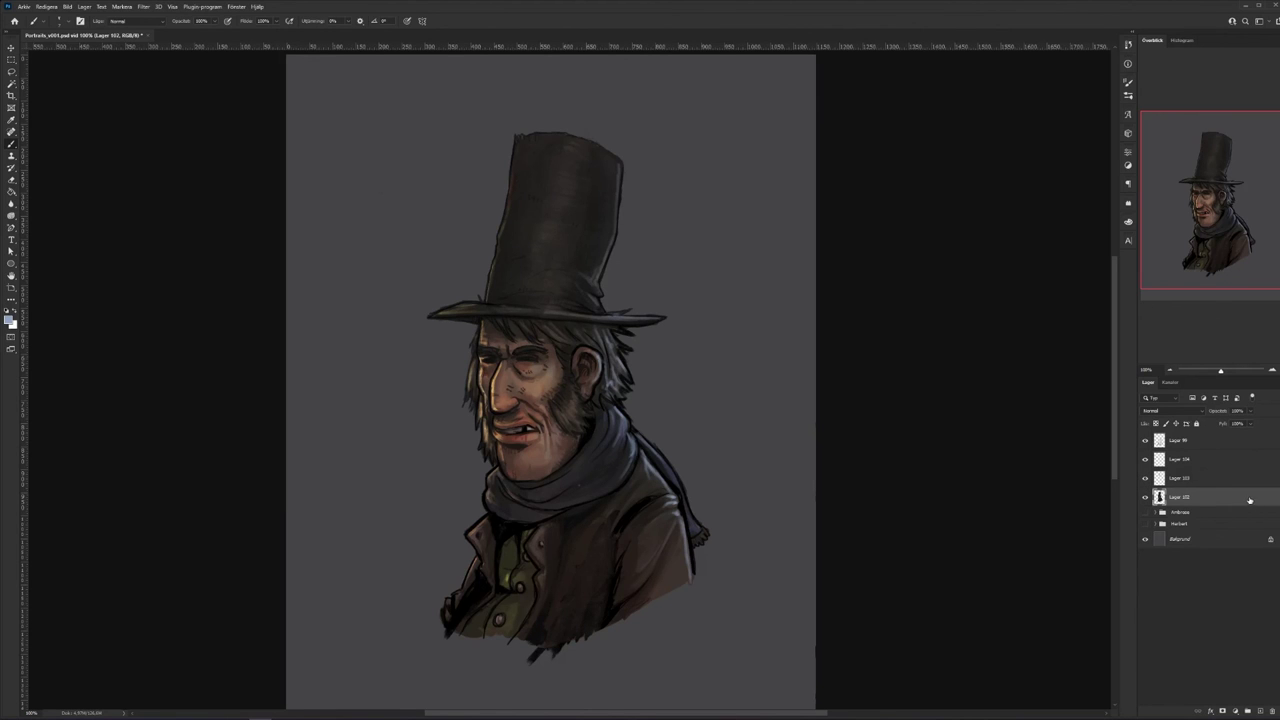
- Add a Gradient Overlay to the merged colour layer, using the Ljusare färg blend mode at very low opacity
{"action": "double_click", "coordinate": [1220, 497]}
{"action": "left_click", "coordinate": [840, 388]}
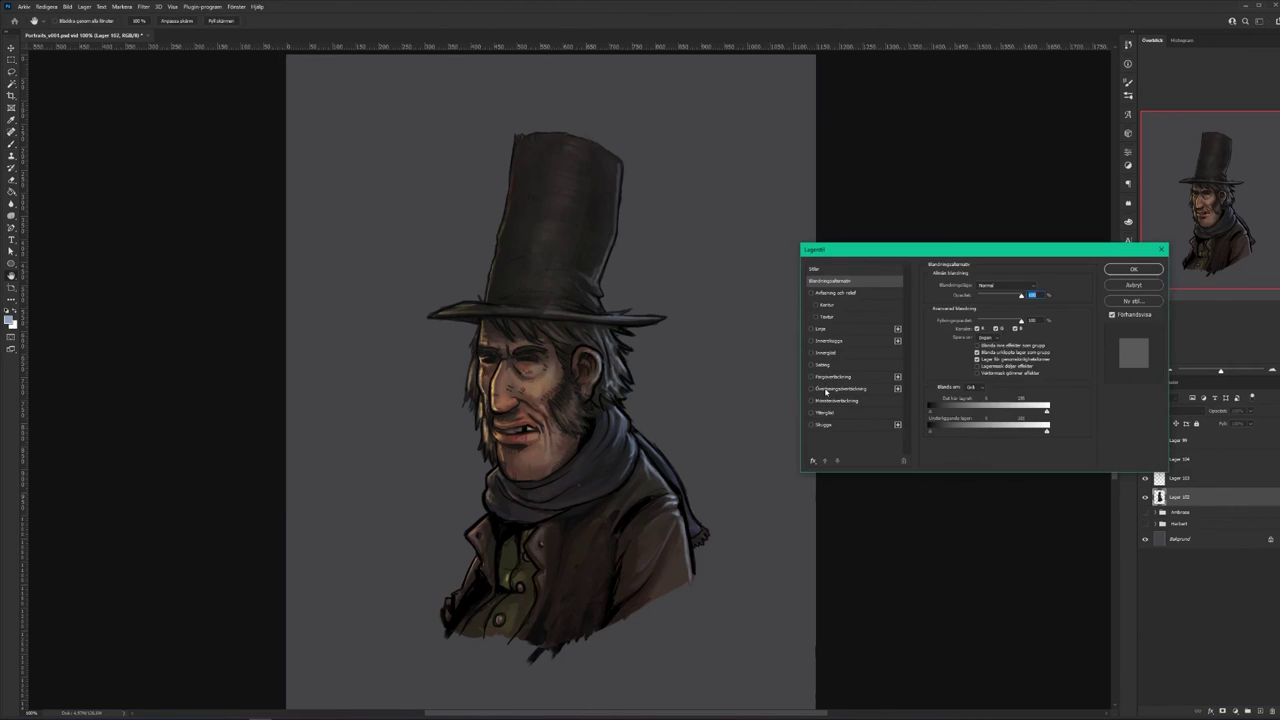
{"action": "left_click", "coordinate": [995, 286]}
{"action": "left_click", "coordinate": [993, 376]}
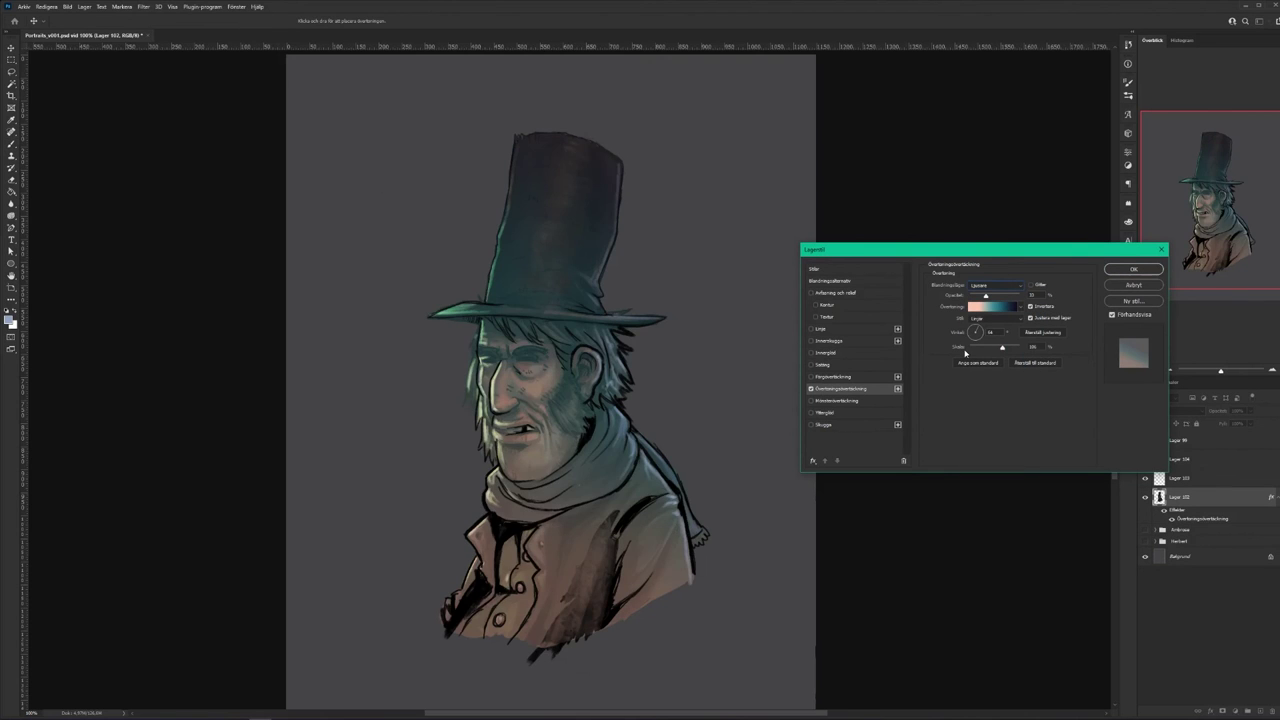
{"action": "key", "text": "Down"}
{"action": "key", "text": "Down"}
{"action": "key", "text": "Down"}
{"action": "key", "text": "Down"}
{"action": "key", "text": "Down"}
{"action": "key", "text": "Down"}
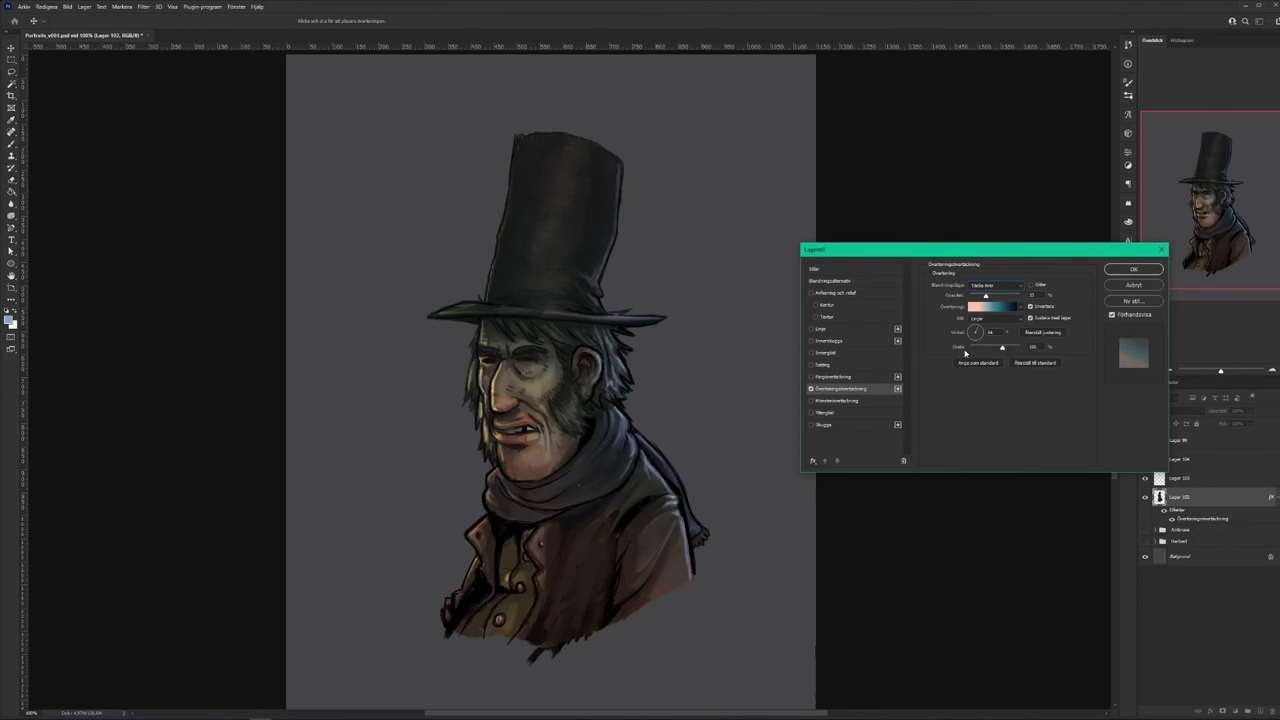
{"action": "left_click_drag", "start_coordinate": [979, 299], "coordinate": [971, 298]}
{"action": "left_click", "coordinate": [812, 390]}
{"action": "left_click", "coordinate": [812, 389]}
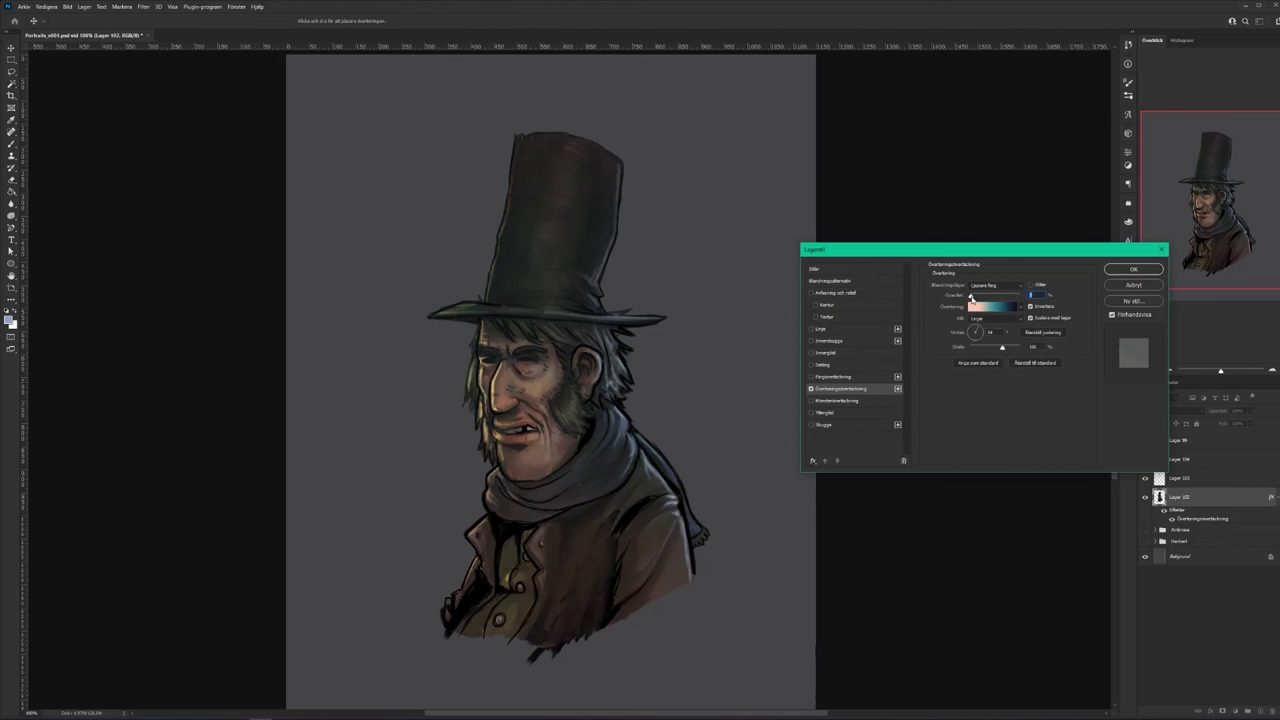
- Add a blue (#3f5284) Color Overlay to the merged colour layer at very low opacity
{"action": "left_click", "coordinate": [811, 377]}
{"action": "left_click", "coordinate": [829, 378]}
{"action": "left_click", "coordinate": [1039, 290]}
{"action": "left_click", "coordinate": [972, 325]}
{"action": "left_click_drag", "start_coordinate": [973, 323], "coordinate": [903, 322]}
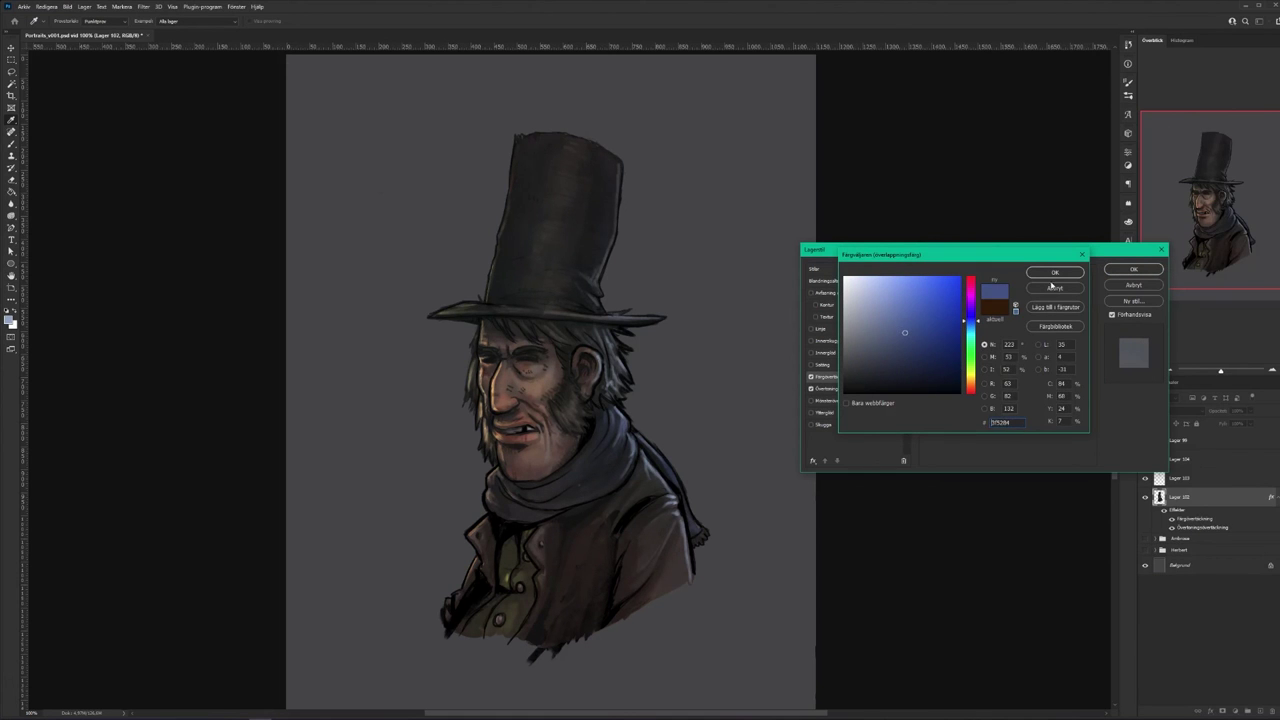
{"action": "left_click", "coordinate": [1054, 272]}
{"action": "left_click_drag", "start_coordinate": [1029, 302], "coordinate": [970, 300]}
- Enable a Satin effect at very low opacity and an Inner Glow on the merged colour layer
{"action": "left_click", "coordinate": [811, 365]}
{"action": "left_click", "coordinate": [822, 365]}
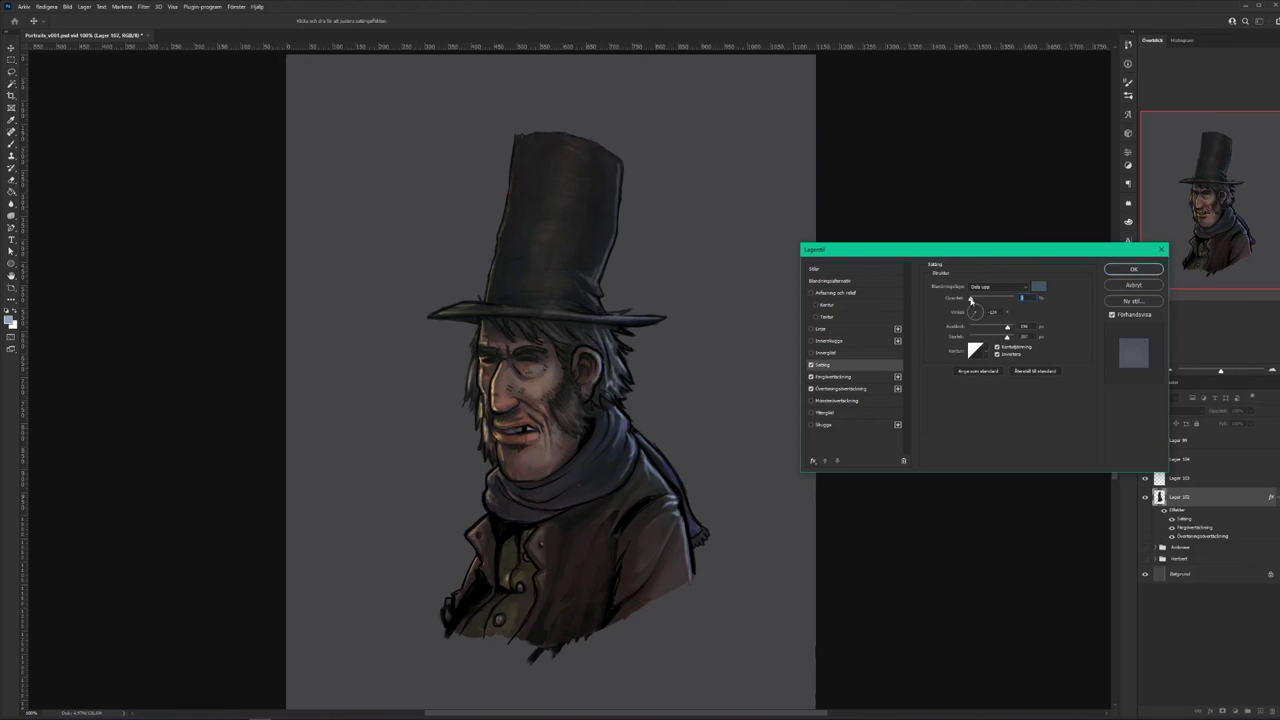
{"action": "left_click", "coordinate": [811, 353]}
{"action": "left_click", "coordinate": [811, 353]}
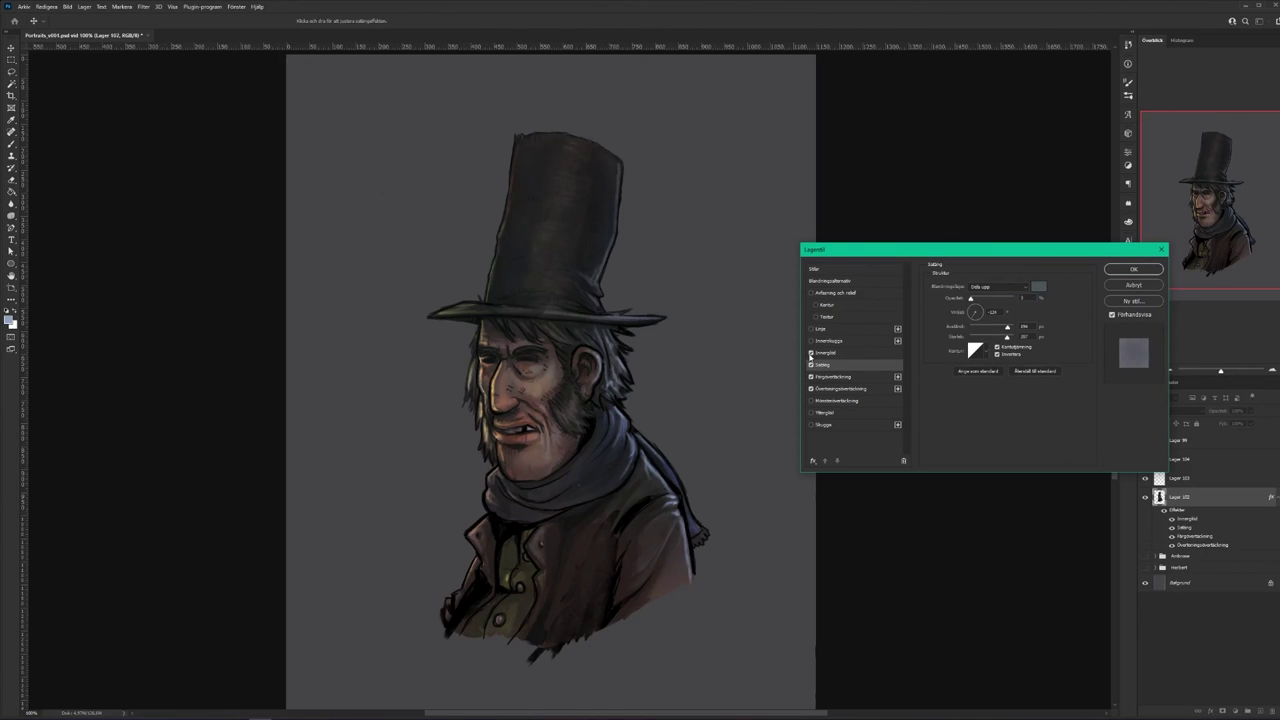
- Add a dark blue Inner Shadow in Multiplicera mode, toggle it to compare, and apply the layer style
{"action": "left_click", "coordinate": [811, 341]}
{"action": "left_click", "coordinate": [830, 341]}
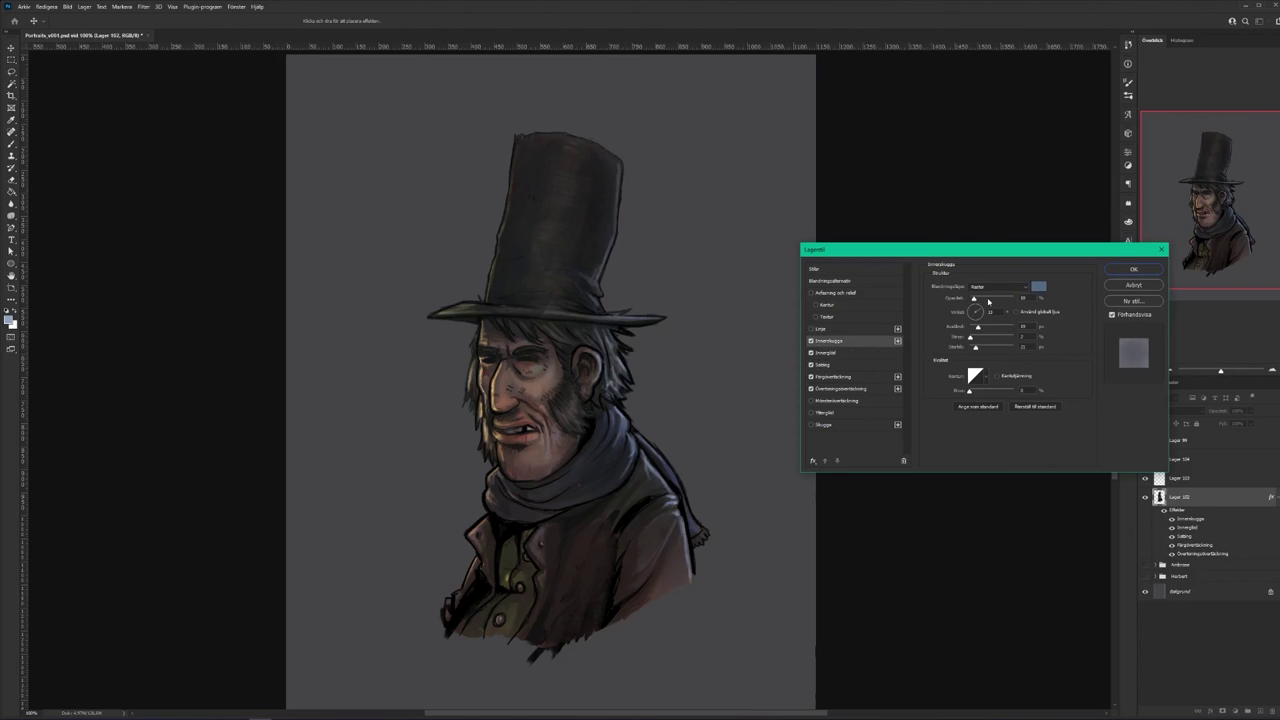
{"action": "left_click", "coordinate": [1037, 287]}
{"action": "left_click", "coordinate": [1060, 274]}
{"action": "mouse_move", "coordinate": [975, 347]}
{"action": "left_mouse_down"}
{"action": "mouse_move", "coordinate": [988, 347]}
{"action": "mouse_move", "coordinate": [966, 328]}
{"action": "mouse_move", "coordinate": [975, 349]}
{"action": "mouse_move", "coordinate": [974, 322]}
{"action": "mouse_move", "coordinate": [991, 332]}
{"action": "mouse_move", "coordinate": [980, 349]}
{"action": "mouse_move", "coordinate": [983, 300]}
{"action": "left_mouse_up"}
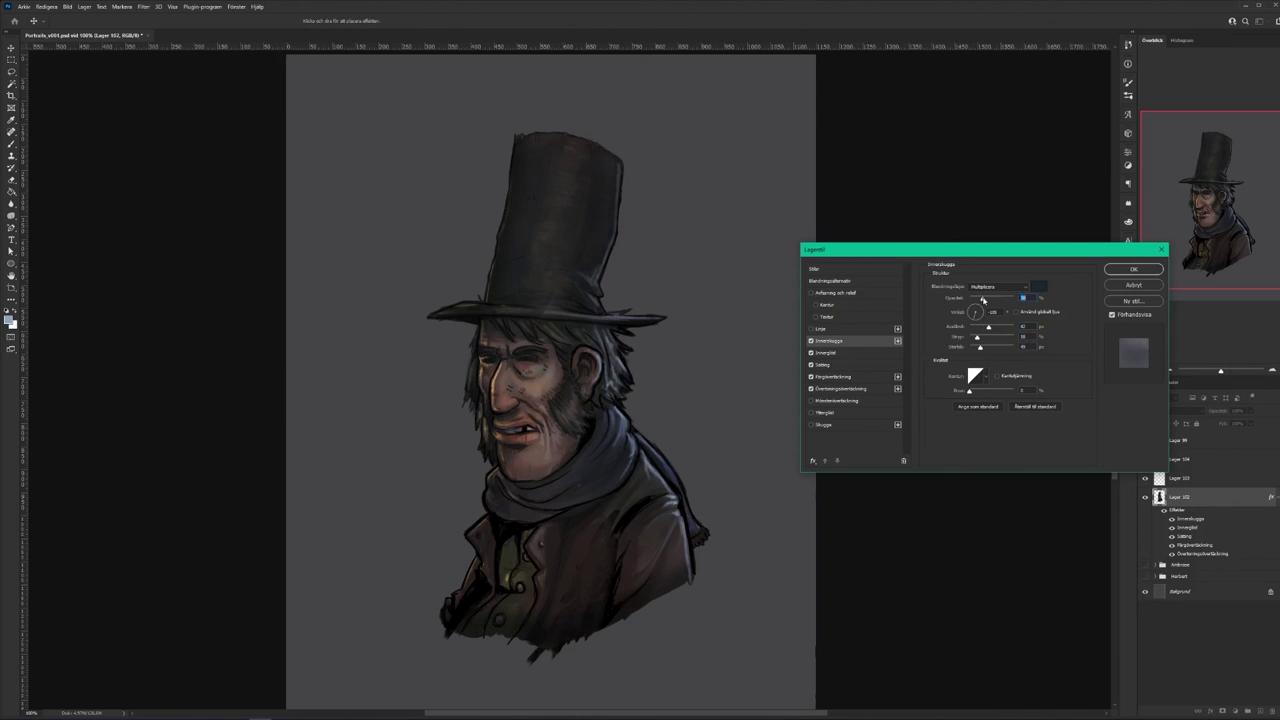
{"action": "left_click", "coordinate": [811, 341]}
{"action": "left_click", "coordinate": [811, 341]}
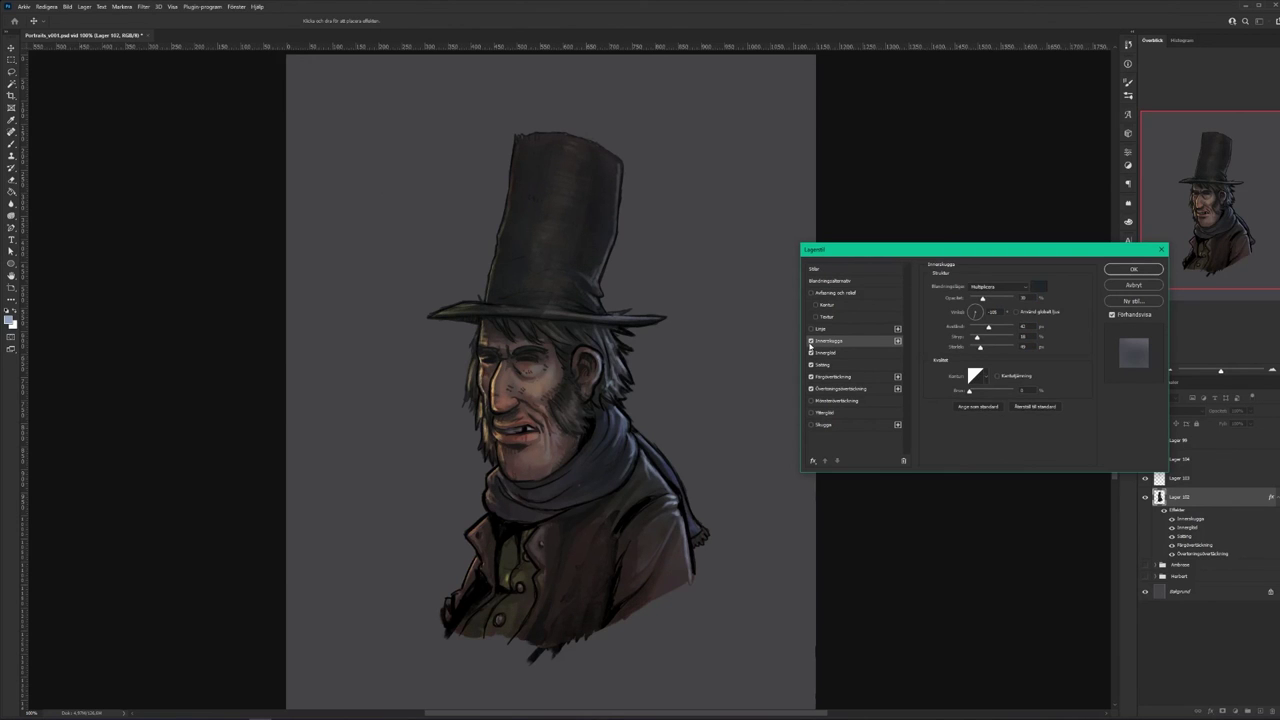
{"action": "left_click", "coordinate": [811, 341]}
{"action": "left_click", "coordinate": [811, 341]}
{"action": "left_click", "coordinate": [811, 341]}
{"action": "left_click", "coordinate": [811, 341]}
{"action": "left_click", "coordinate": [1126, 271]}
- Toggle the layer effects, both highlight layers and the ink line layer to compare the result
{"action": "left_click", "coordinate": [1162, 513]}
{"action": "left_click", "coordinate": [1162, 513]}
{"action": "left_click", "coordinate": [1146, 479]}
{"action": "left_click", "coordinate": [1146, 479]}
{"action": "left_click", "coordinate": [1146, 459]}
{"action": "left_click", "coordinate": [1146, 459]}
{"action": "left_click", "coordinate": [1146, 441]}
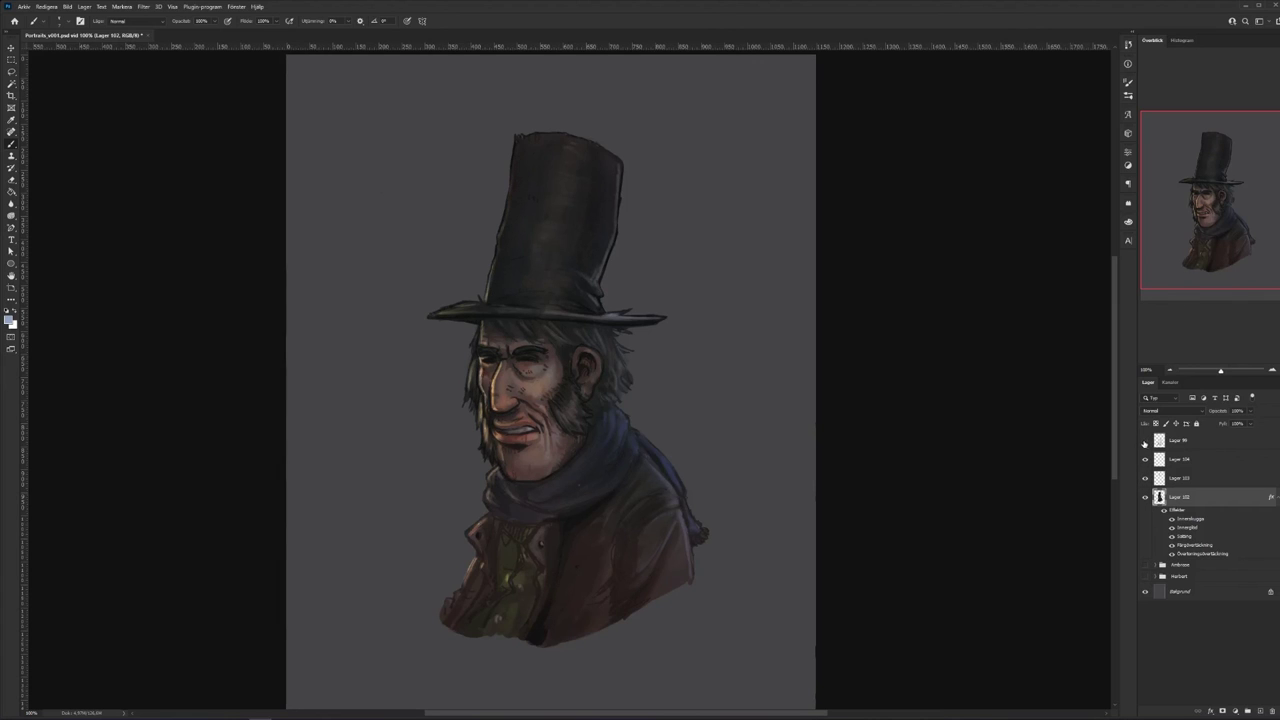
{"action": "left_click", "coordinate": [1144, 443]}
- Try a different opacity on the ink line layer
{"action": "left_click", "coordinate": [1182, 441]}
{"action": "left_click", "coordinate": [1250, 411]}
{"action": "mouse_move", "coordinate": [1251, 423]}
{"action": "left_mouse_down"}
{"action": "mouse_move", "coordinate": [1234, 425]}
{"action": "mouse_move", "coordinate": [1255, 426]}
{"action": "left_mouse_up"}
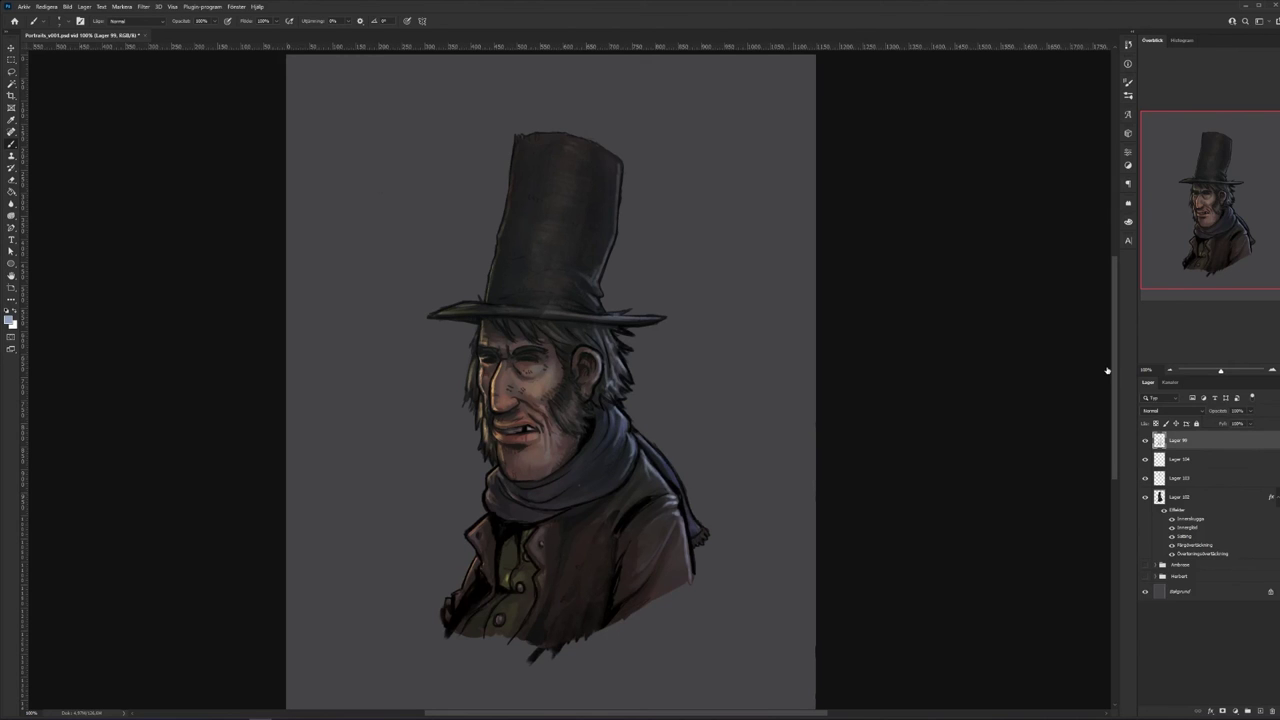
- Add a blue Color Overlay in Normal mode at very low opacity to the ink line layer
{"action": "double_click", "coordinate": [1215, 441]}
{"action": "left_click", "coordinate": [848, 377]}
{"action": "left_click", "coordinate": [993, 288]}
{"action": "left_click", "coordinate": [993, 297]}
{"action": "left_click_drag", "start_coordinate": [980, 300], "coordinate": [971, 300]}
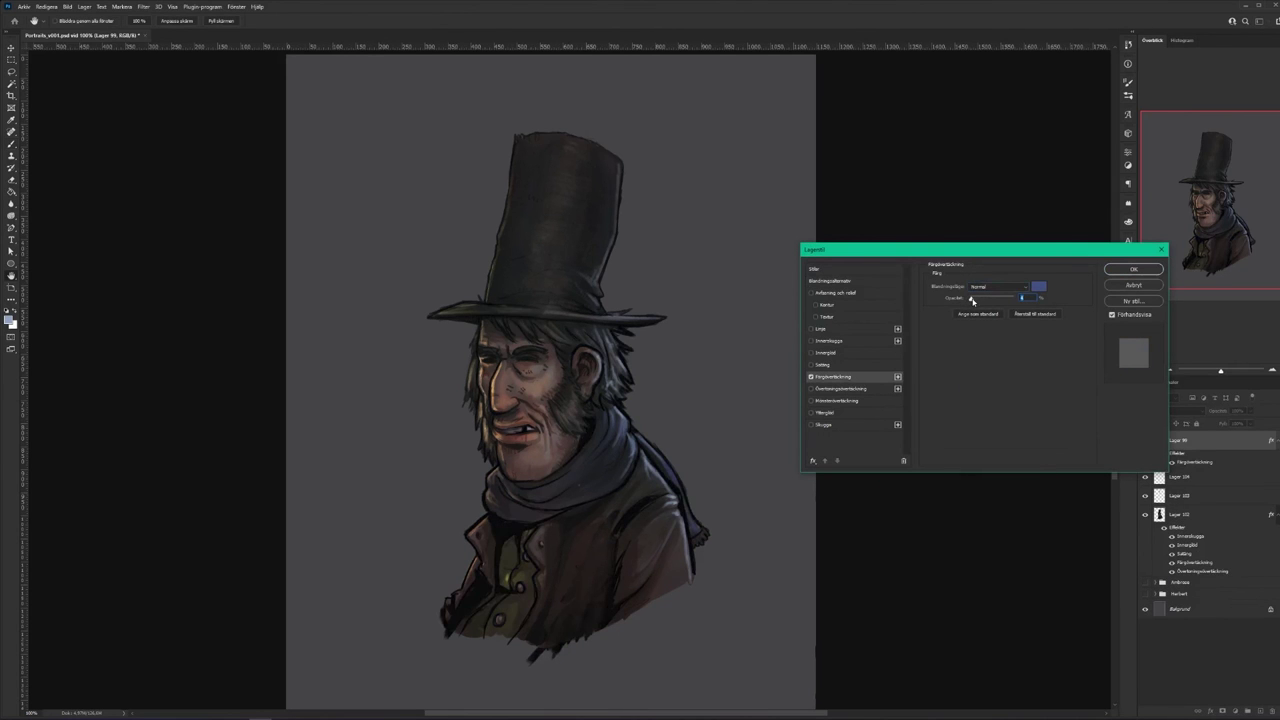
{"action": "left_click", "coordinate": [1148, 272]}
- Add a Levels adjustment layer above the ink lines with white input 177 and midtones about 0.95, and toggle it to compare
{"action": "left_click", "coordinate": [1235, 711]}
{"action": "left_click", "coordinate": [1250, 588]}
{"action": "left_click_drag", "start_coordinate": [1106, 246], "coordinate": [1065, 247]}
{"action": "left_click", "coordinate": [1144, 441]}
{"action": "left_click", "coordinate": [1144, 441]}
{"action": "left_click_drag", "start_coordinate": [1091, 246], "coordinate": [1062, 250]}
{"action": "left_click", "coordinate": [1145, 441]}
{"action": "left_click", "coordinate": [1145, 441]}
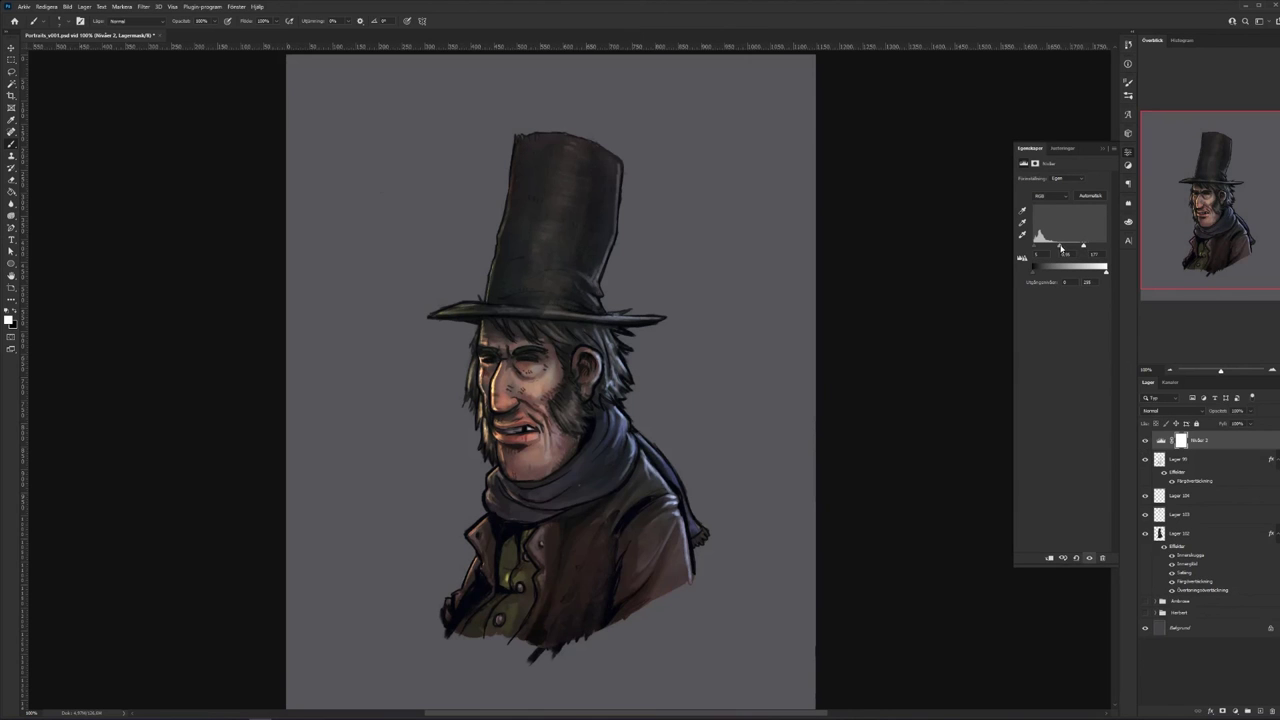
- Lower the Levels adjustment's output white to about 237 and compare the portrait with and without the adjustment
{"action": "left_click_drag", "start_coordinate": [1104, 271], "coordinate": [1101, 270]}
{"action": "left_click", "coordinate": [1145, 441]}
{"action": "left_click", "coordinate": [1145, 441]}
{"action": "left_click", "coordinate": [1145, 441]}
{"action": "left_click", "coordinate": [1145, 441]}
{"action": "key", "text": "ctrl+plus"}
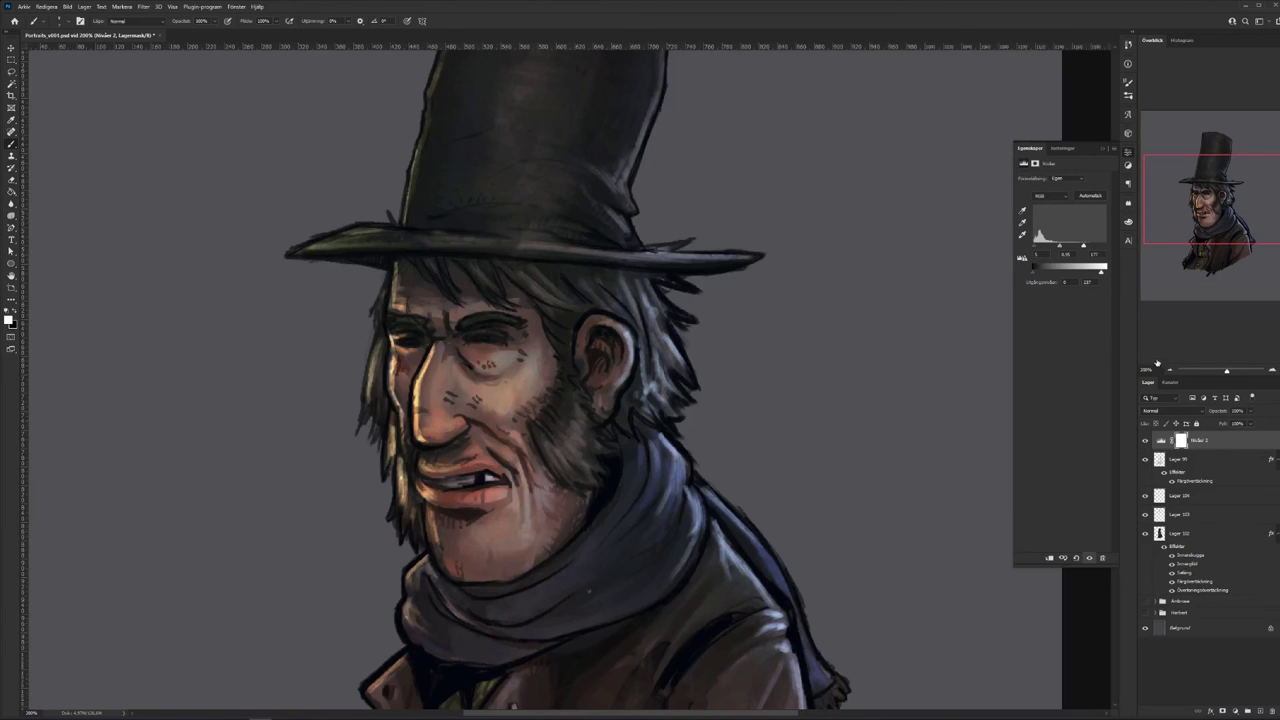
{"action": "left_click_drag", "start_coordinate": [1247, 201], "coordinate": [1232, 233]}
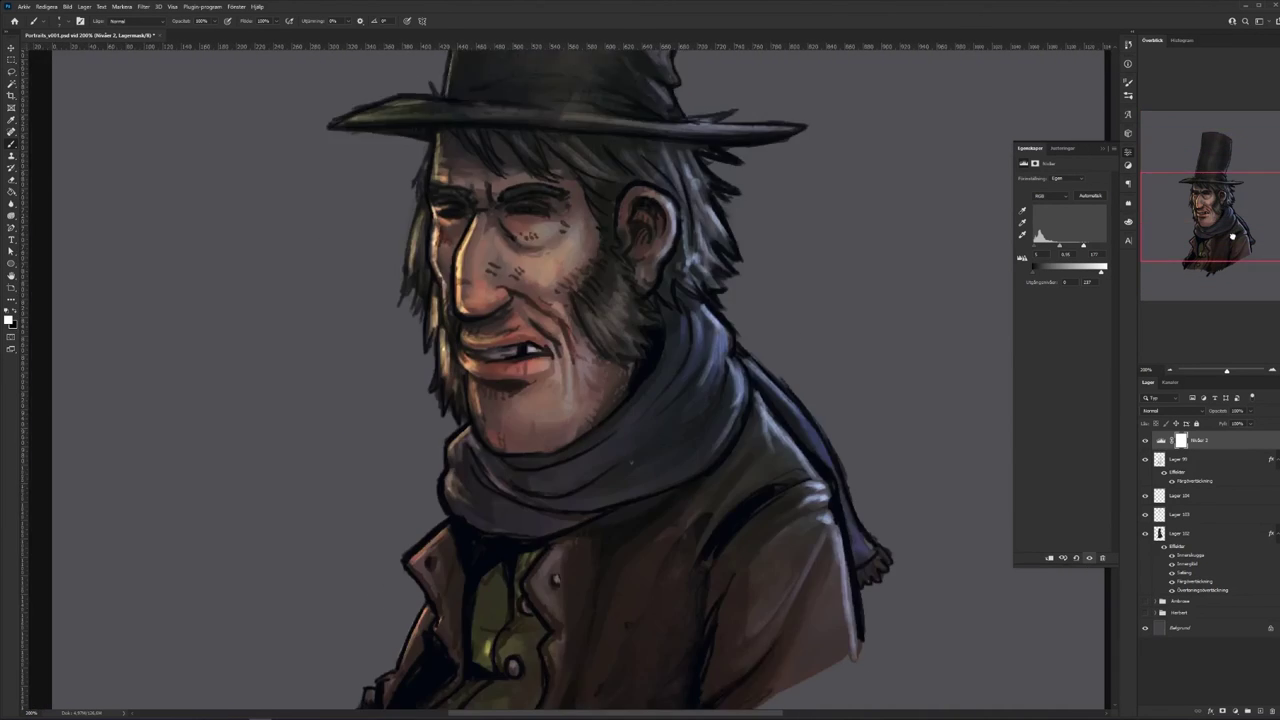
{"action": "left_click_drag", "start_coordinate": [1232, 233], "coordinate": [1230, 240]}
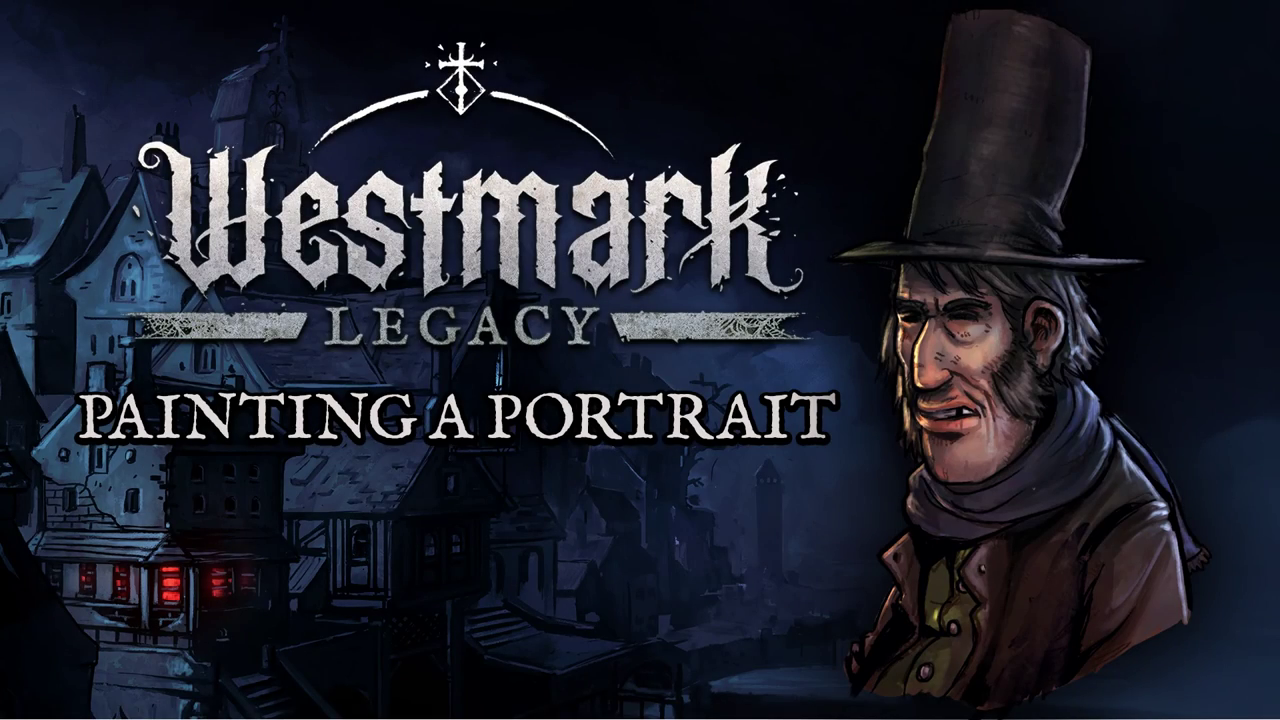